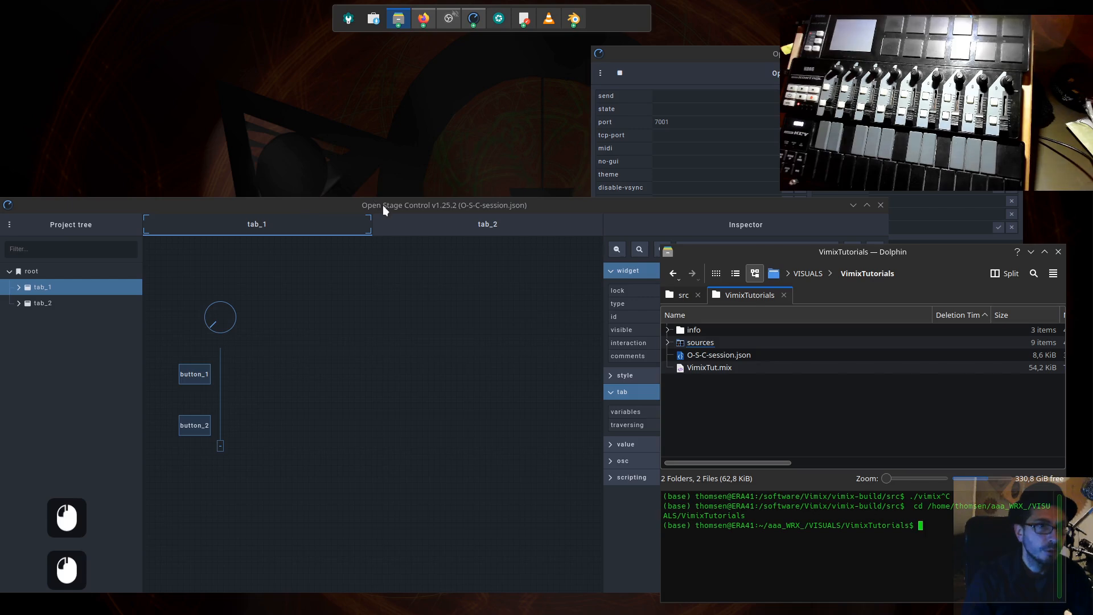
- Bring the Open Stage Control session window to the front and inspect knob_1 on tab_1
mouse_move(383, 205)
mouse_down()
mouse_move(400, 207)
mouse_move(383, 207)
mouse_up()
click(313, 397)
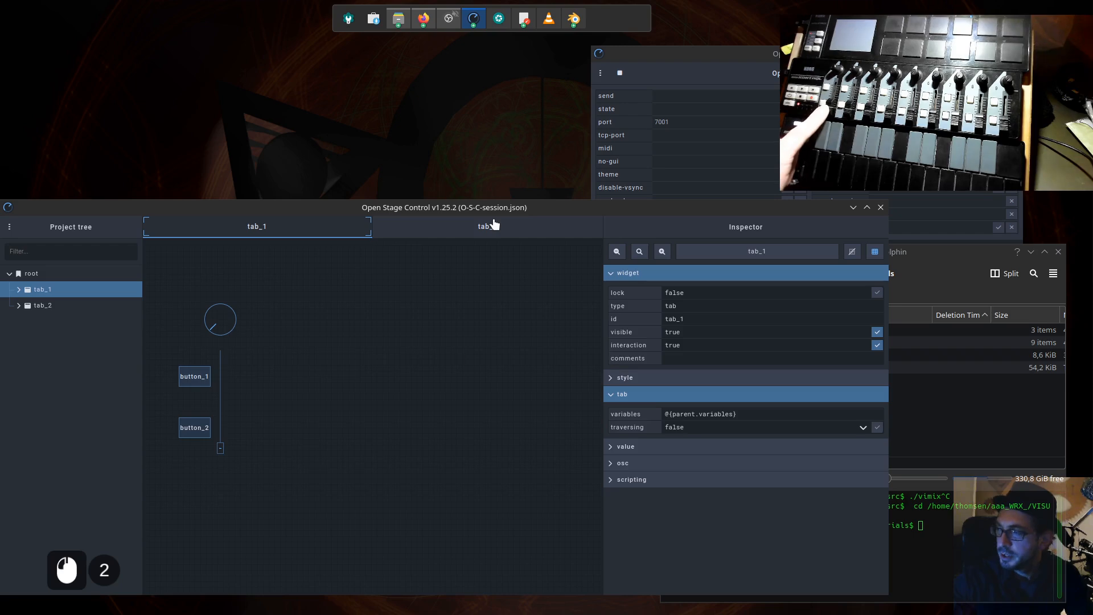
click(232, 323)
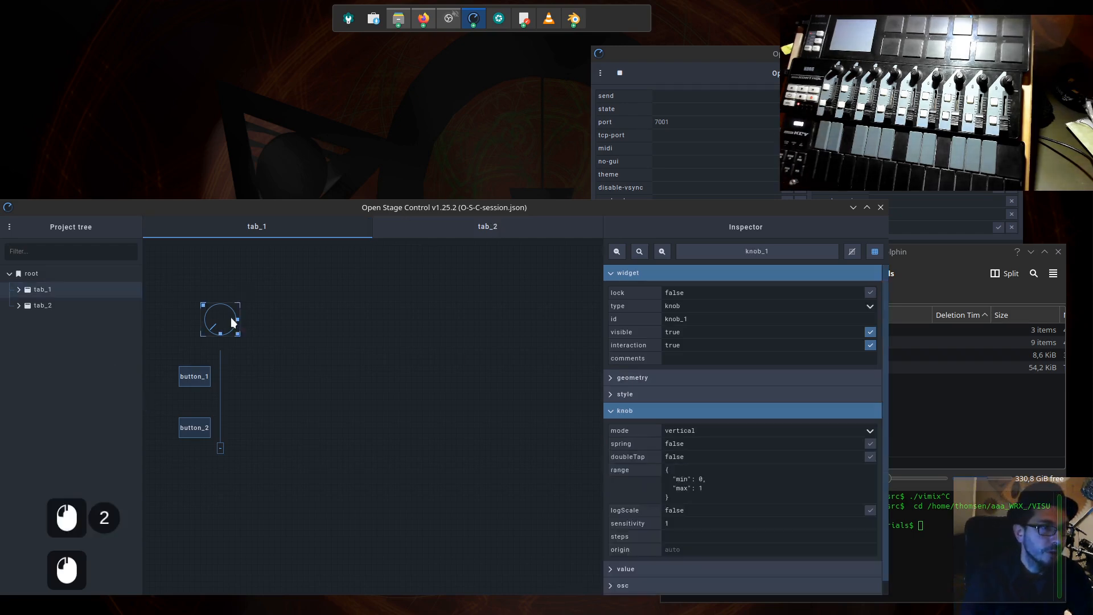
click(252, 287)
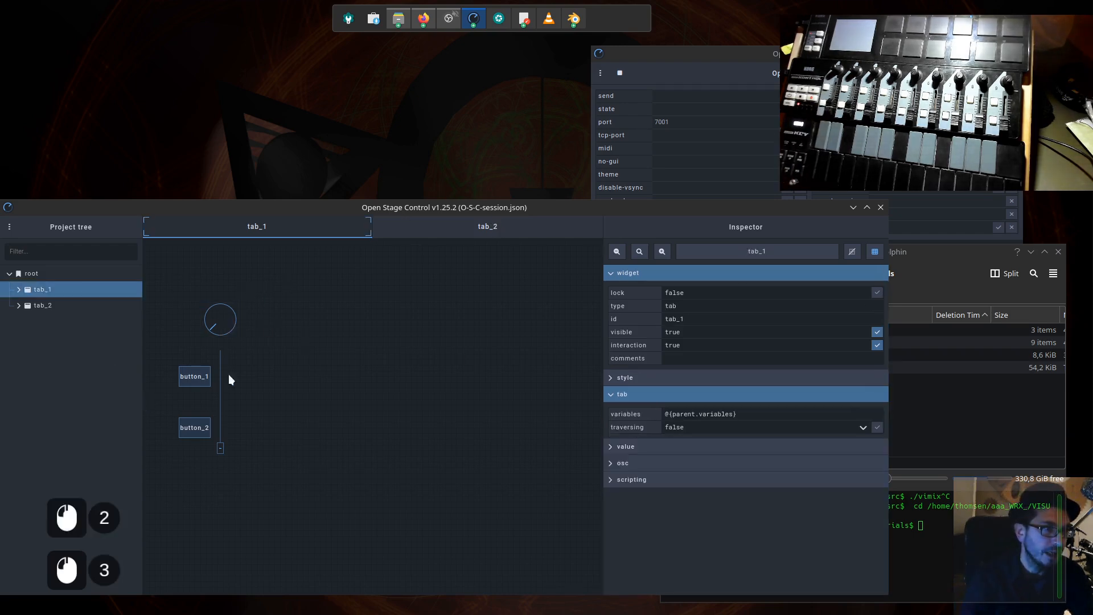
click(228, 326)
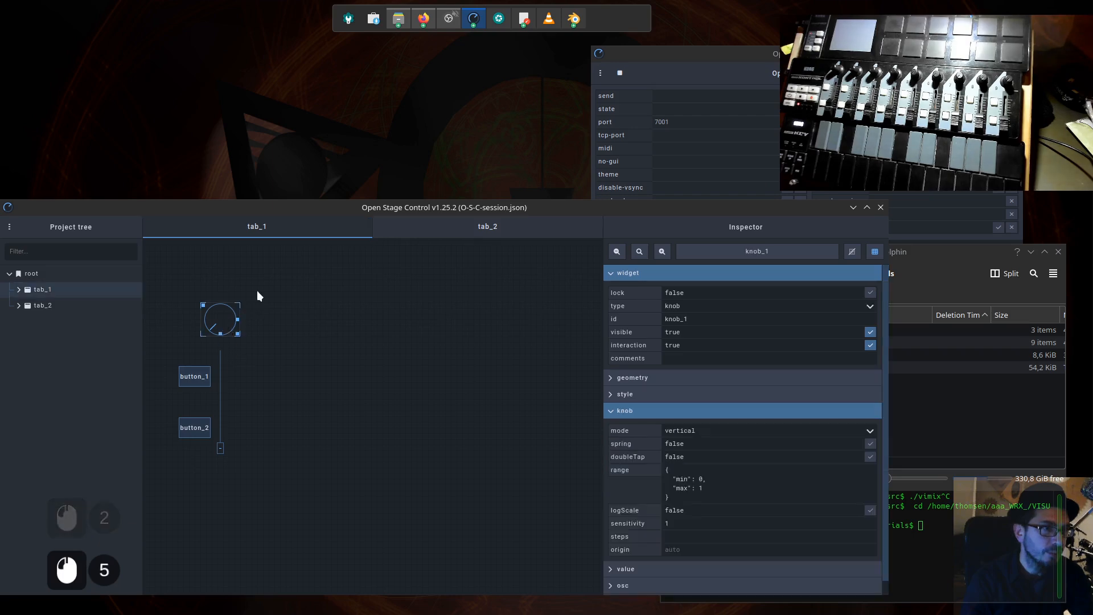
click(178, 345)
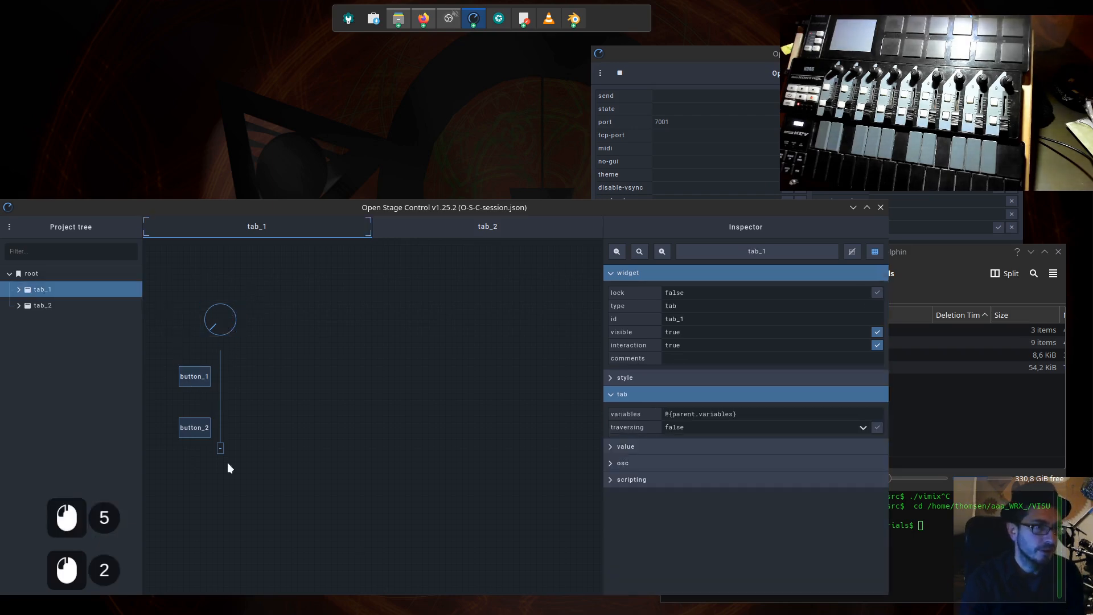
- Select fader_1, button_1, button_2 and knob_1 together and move them to the right side of the tab_1 canvas
click(223, 448)
shift+click(197, 392)
click(194, 431)
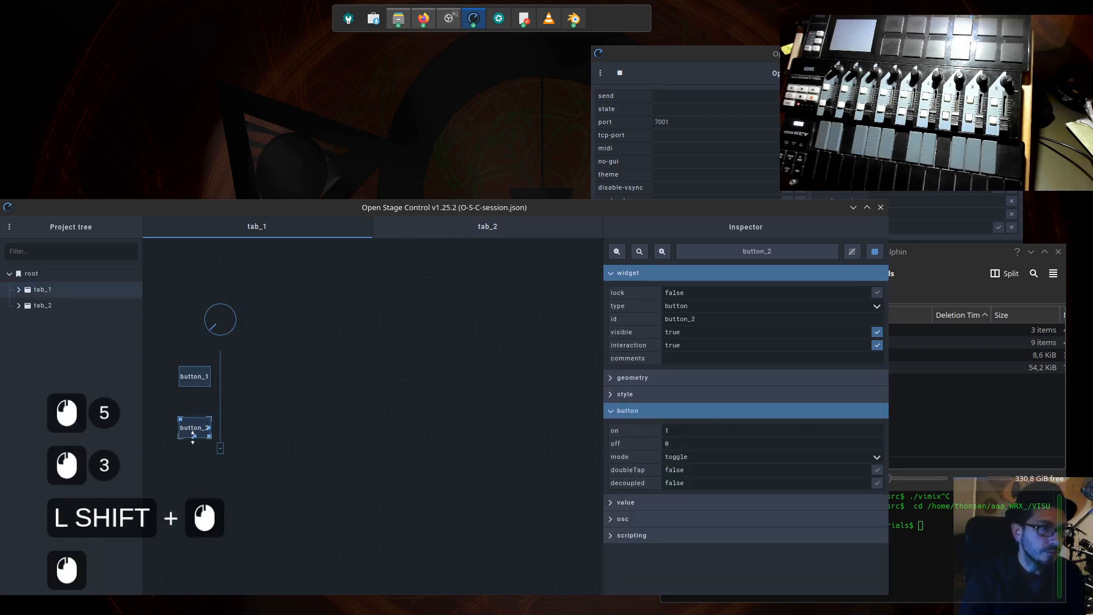
shift+click(199, 383)
shift+click(218, 328)
shift+click(199, 376)
shift+click(199, 431)
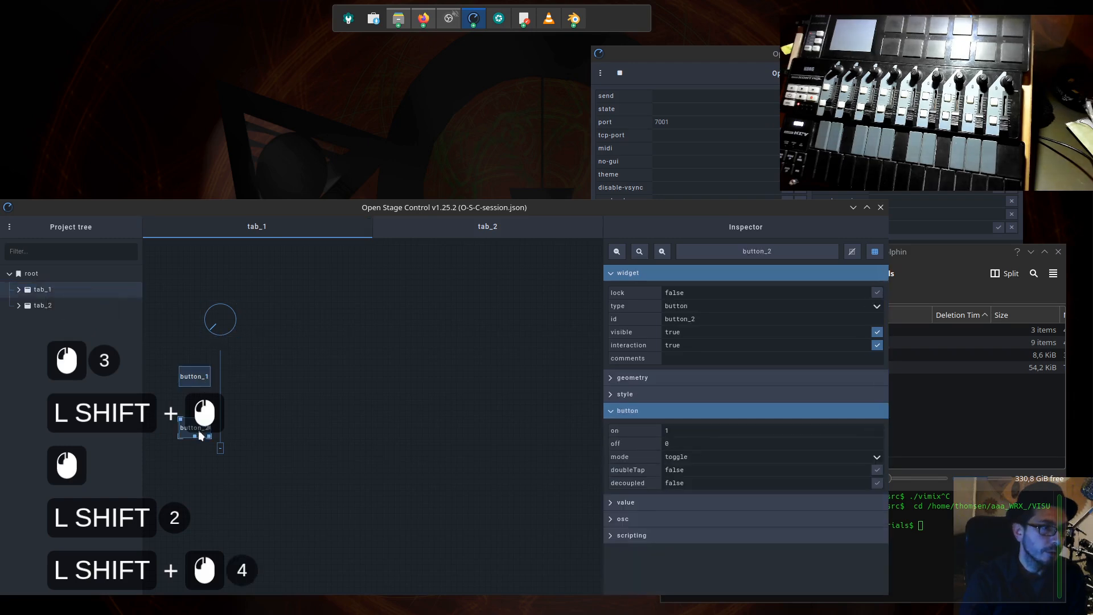
ctrl+click(199, 383)
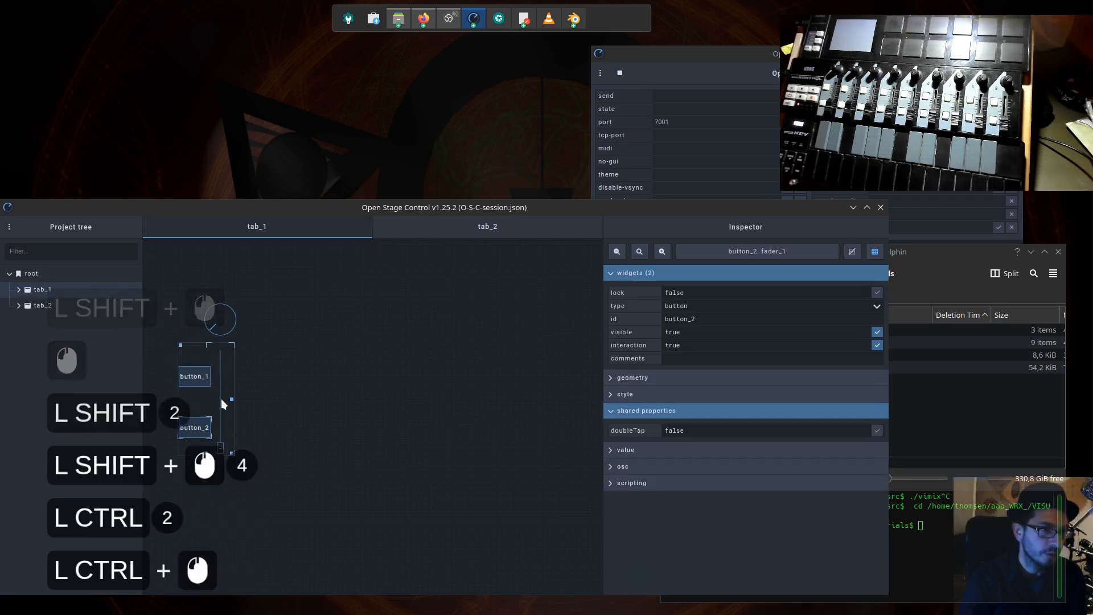
ctrl+click(199, 383)
ctrl+click(193, 434)
ctrl+click(195, 421)
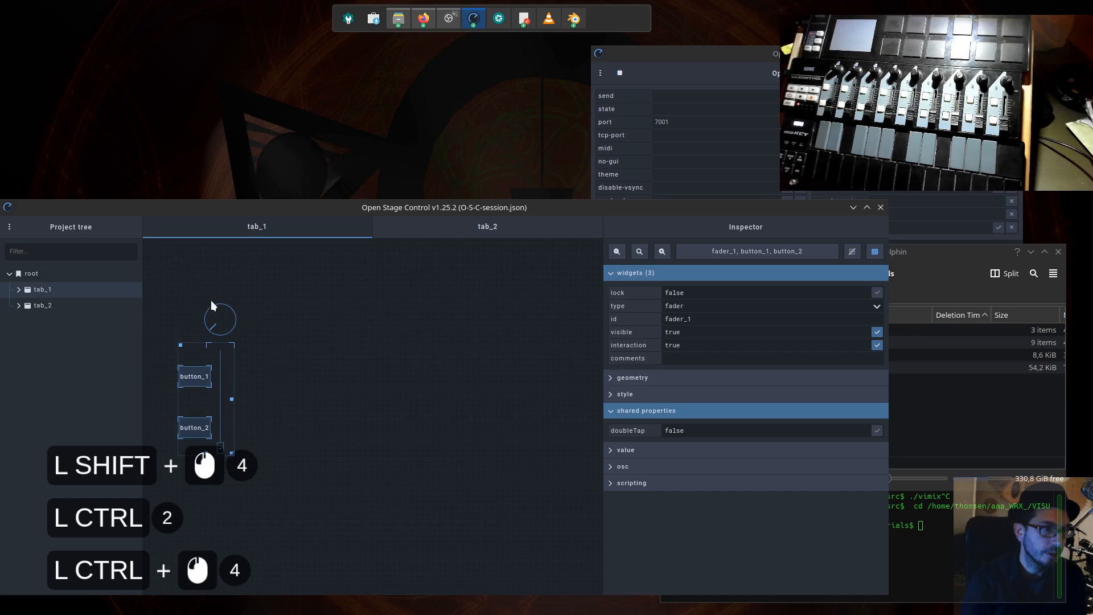
ctrl+click(216, 328)
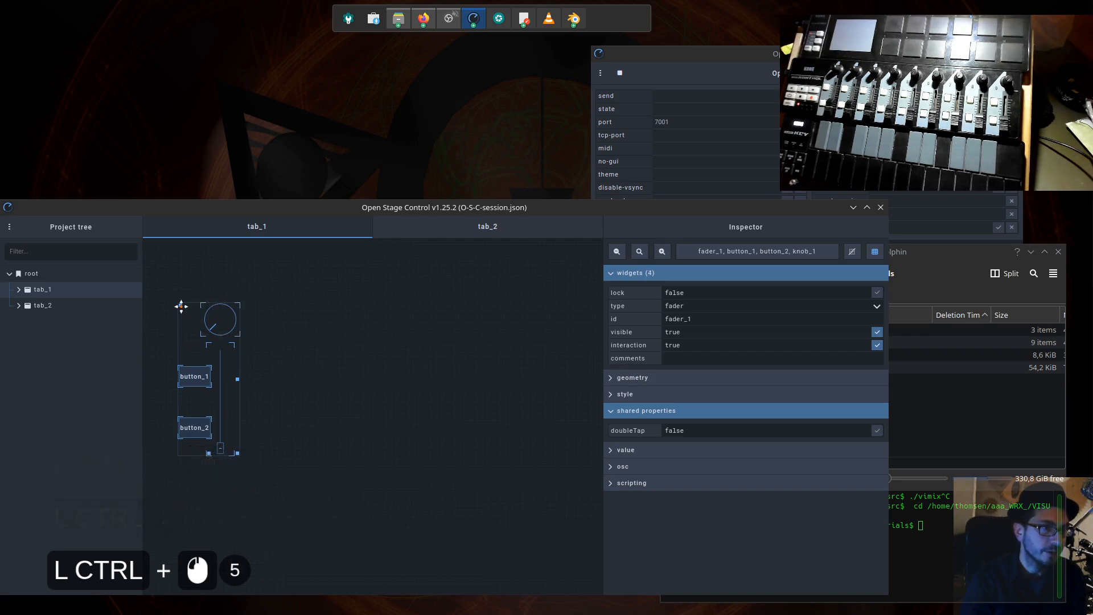
drag(180, 307, 537, 302)
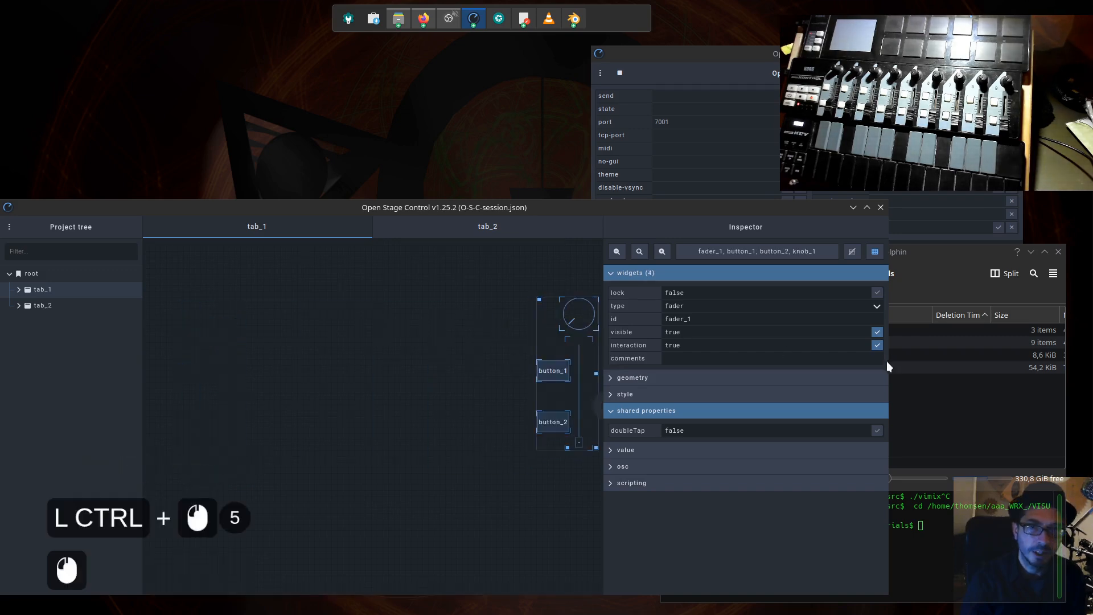
- Widen the session window, move the four selected widgets further right on tab_1 and deselect them
drag(890, 372, 1030, 372)
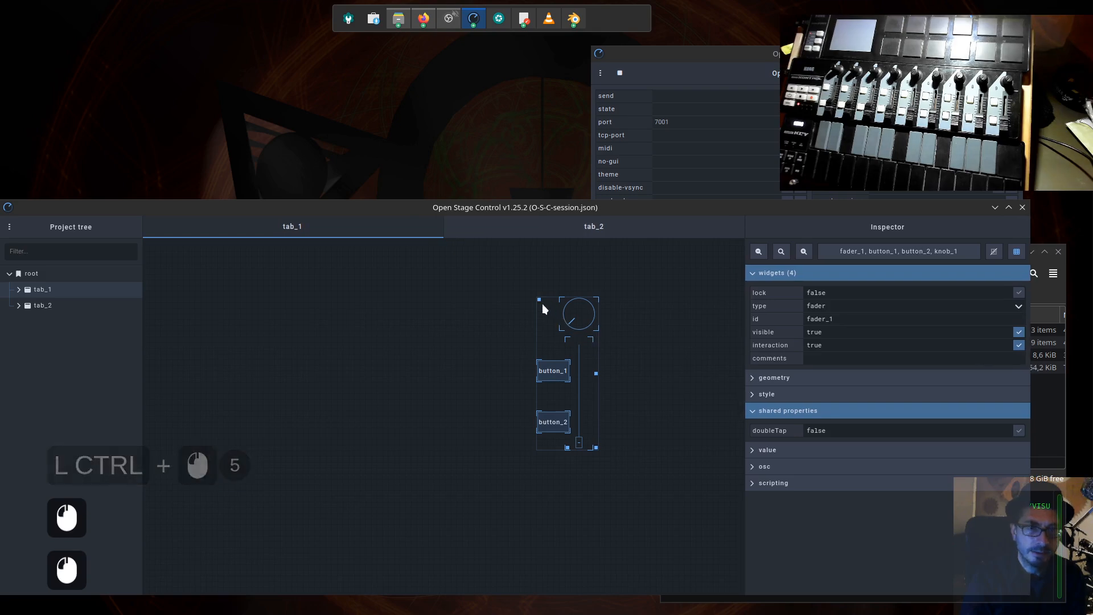
drag(538, 300, 647, 305)
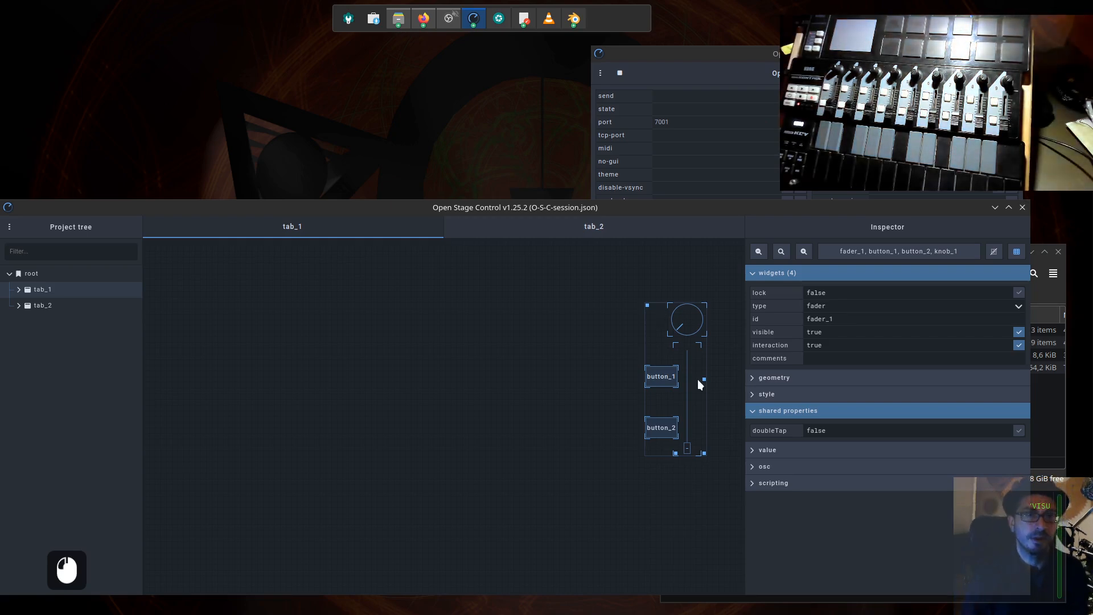
click(593, 401)
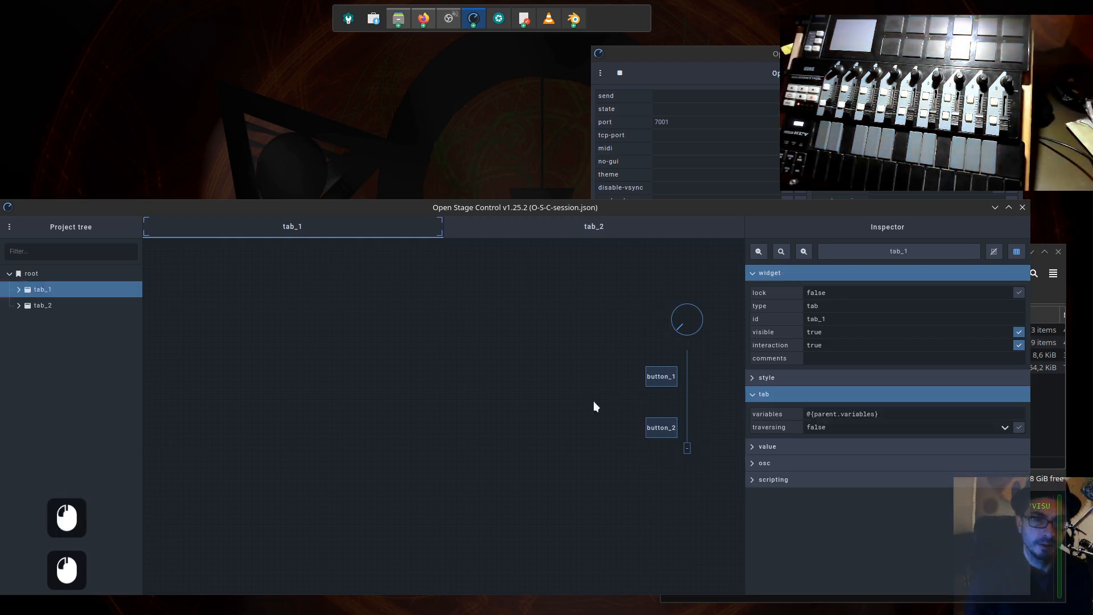
- Show the OSC settings of knob_1 and highlight the target part of its address, "selection"
click(691, 336)
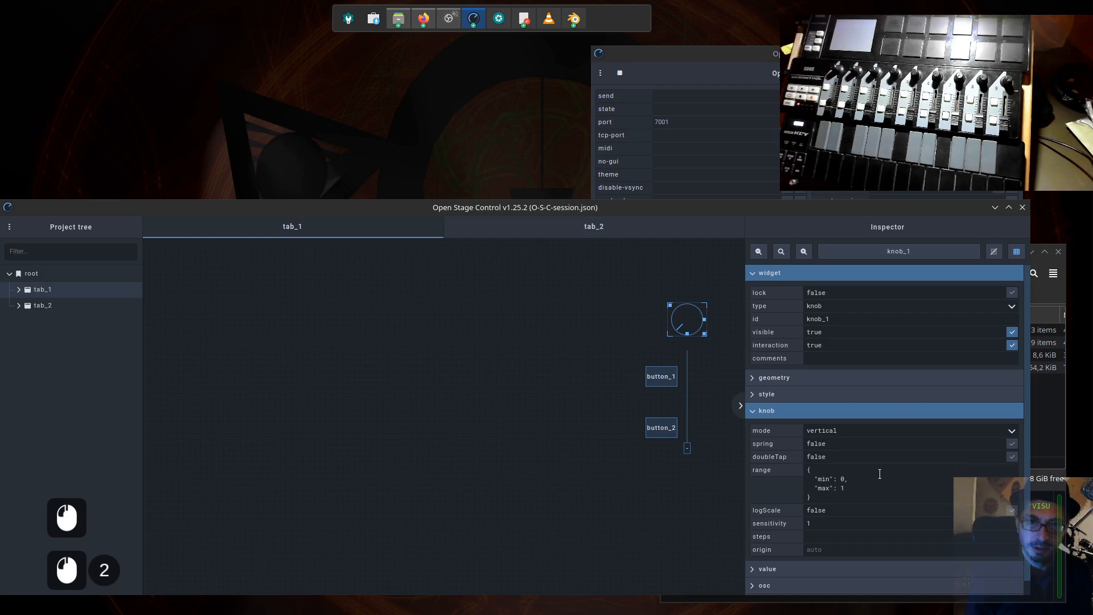
drag(782, 209, 782, 125)
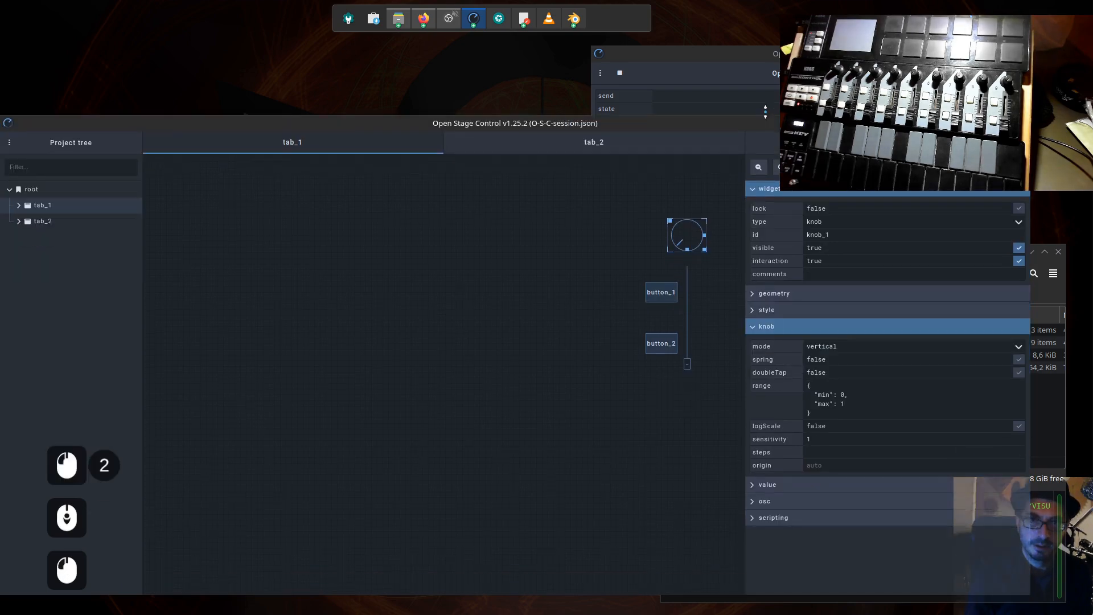
click(755, 486)
click(757, 489)
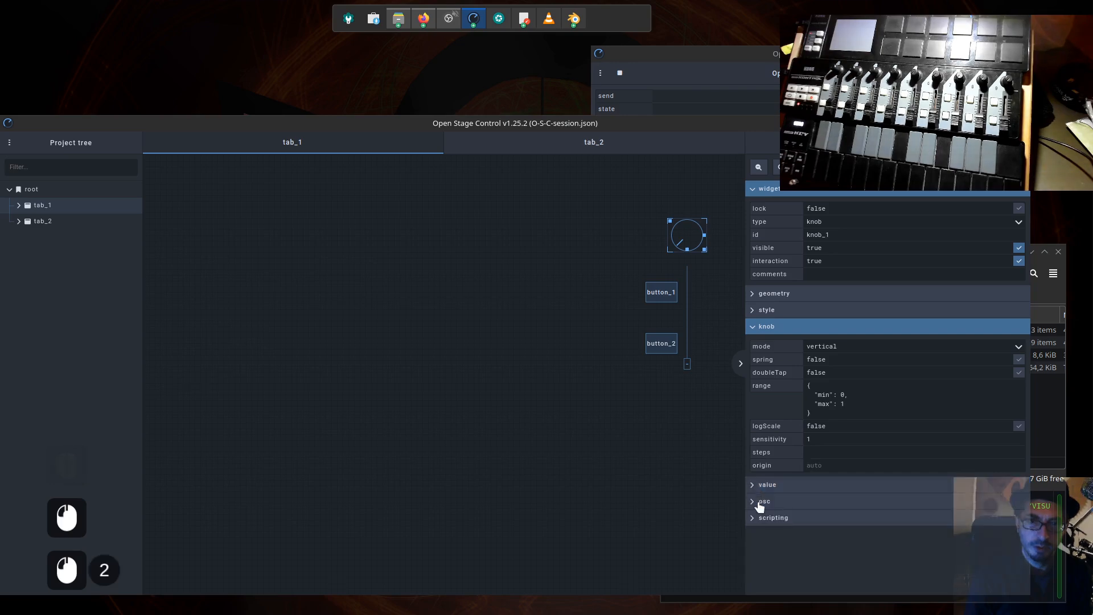
click(754, 502)
scroll(884, 518, down, 3)
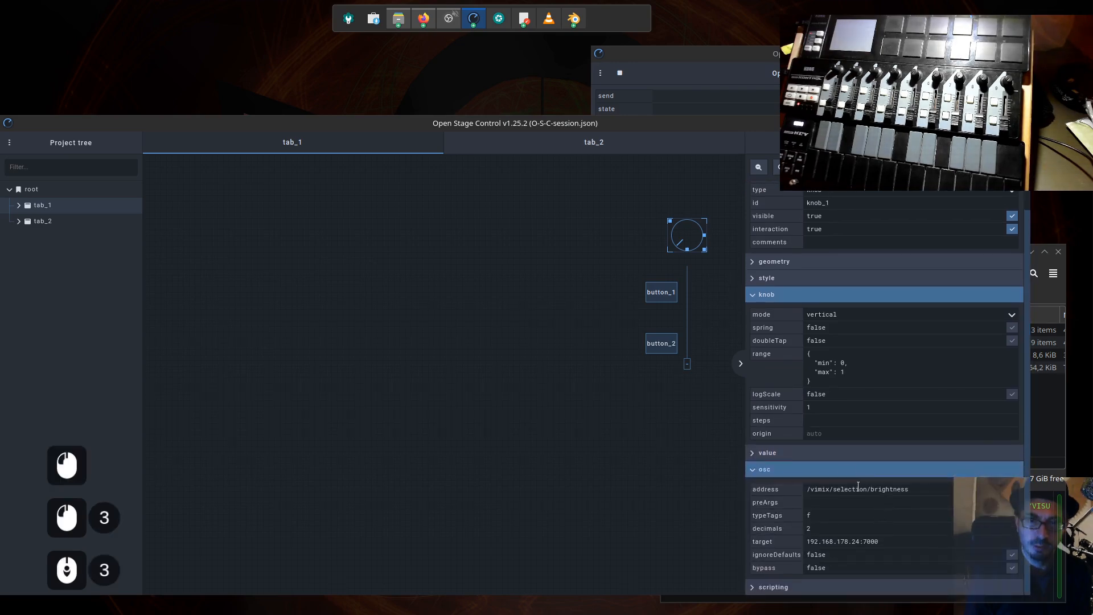
drag(869, 489, 847, 490)
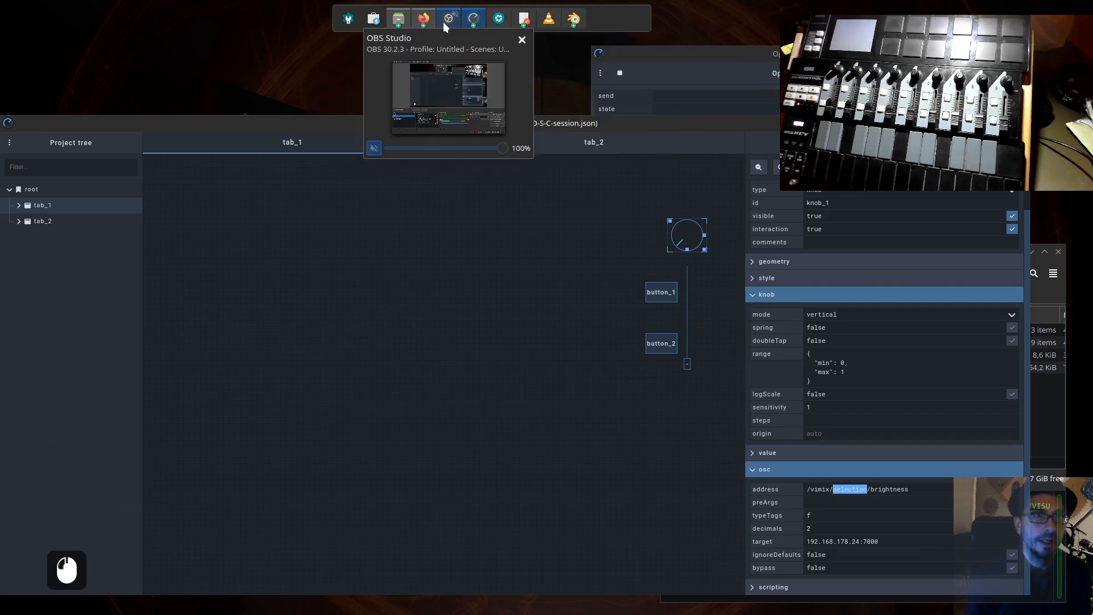
- Switch to the vimix Open Sound Control API wiki in Firefox and find the fading attribute of the output target
click(507, 93)
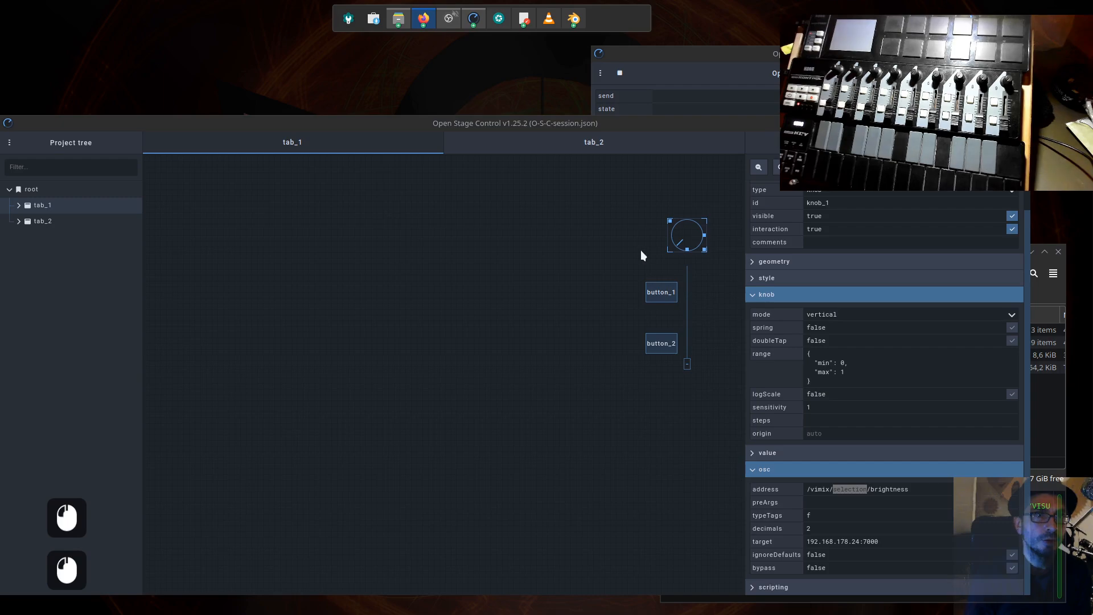
drag(1092, 51, 232, 17)
scroll(657, 358, up, 3)
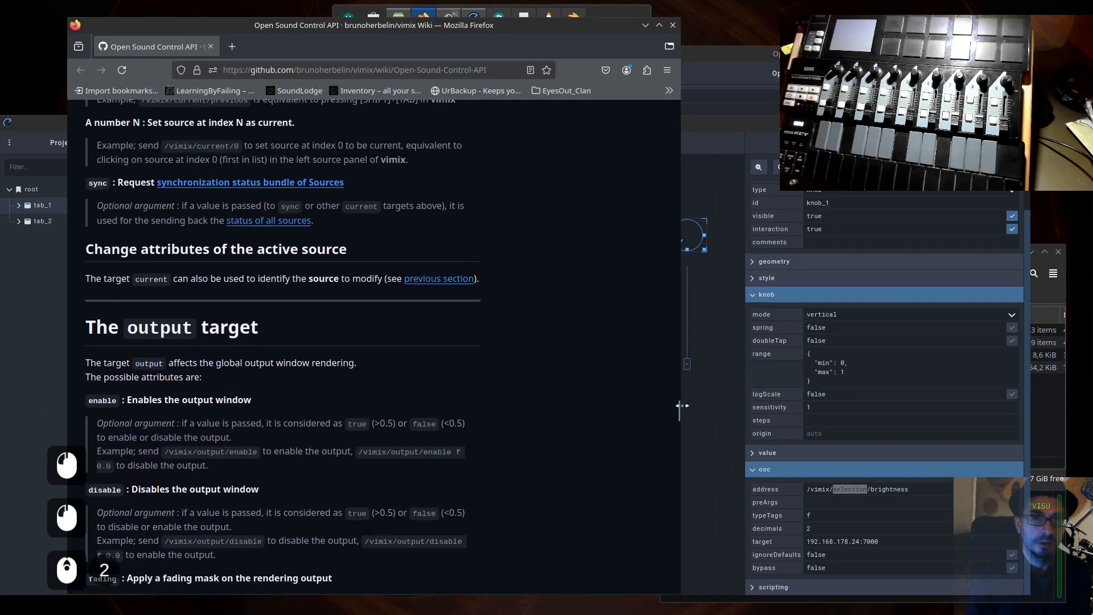
drag(676, 408, 681, 462)
scroll(381, 385, up, 6)
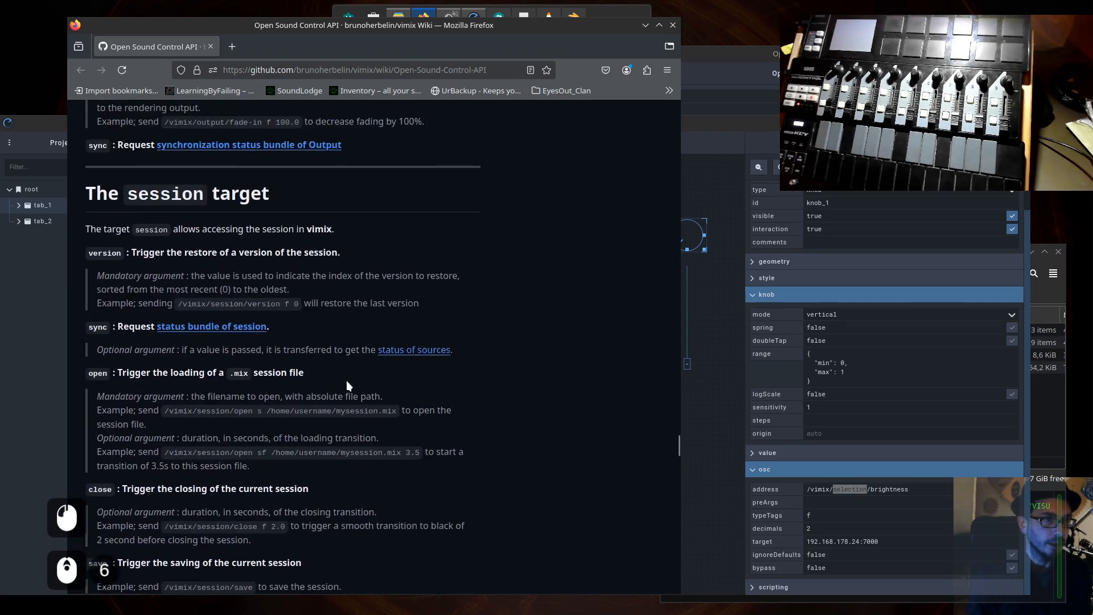
scroll(396, 279, up, 2)
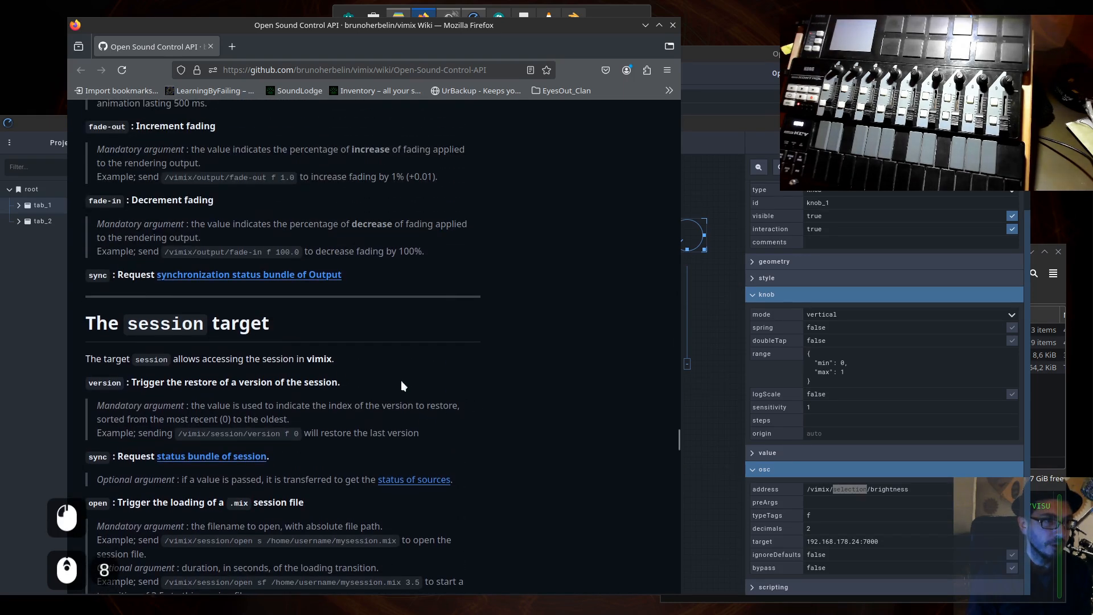
scroll(496, 441, up, 4)
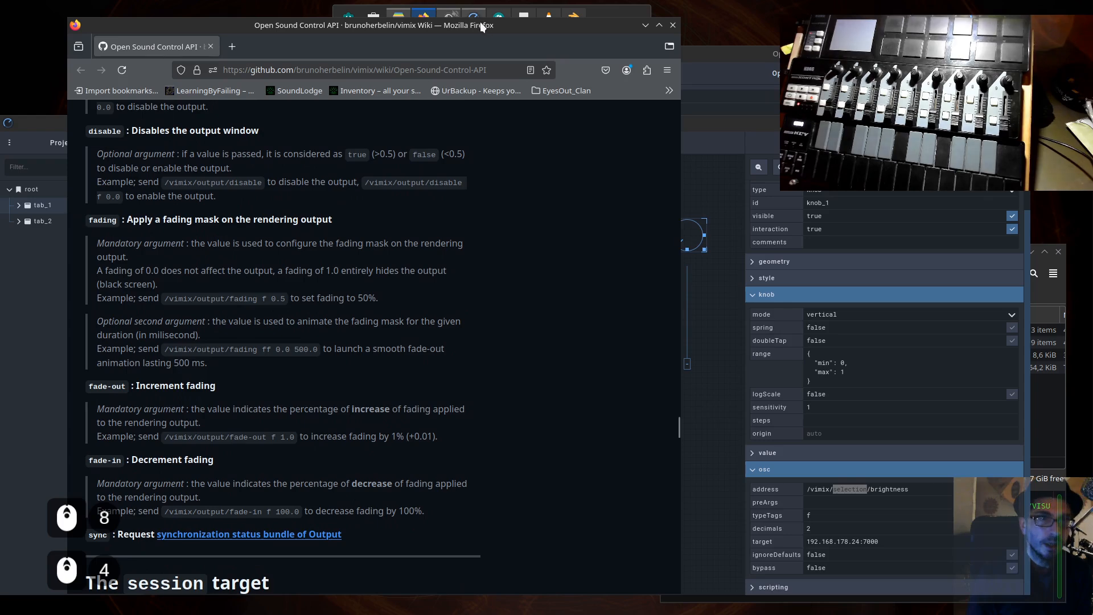
- Select fader_1 to show its OSC settings and arrange the wiki window so that the fader's address stays visible beside it
drag(481, 25, 570, 351)
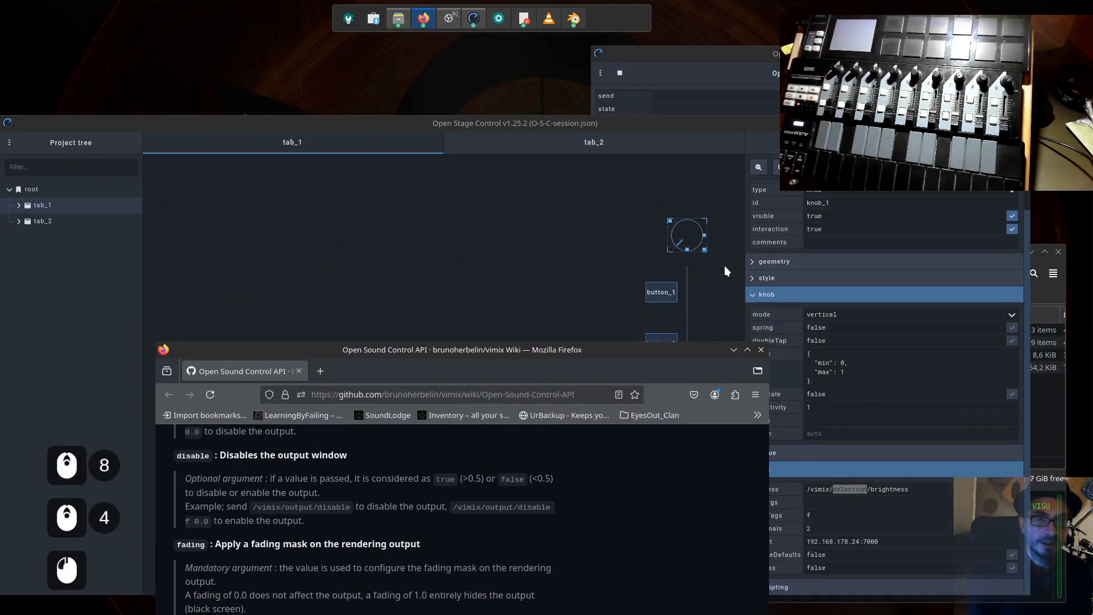
click(686, 287)
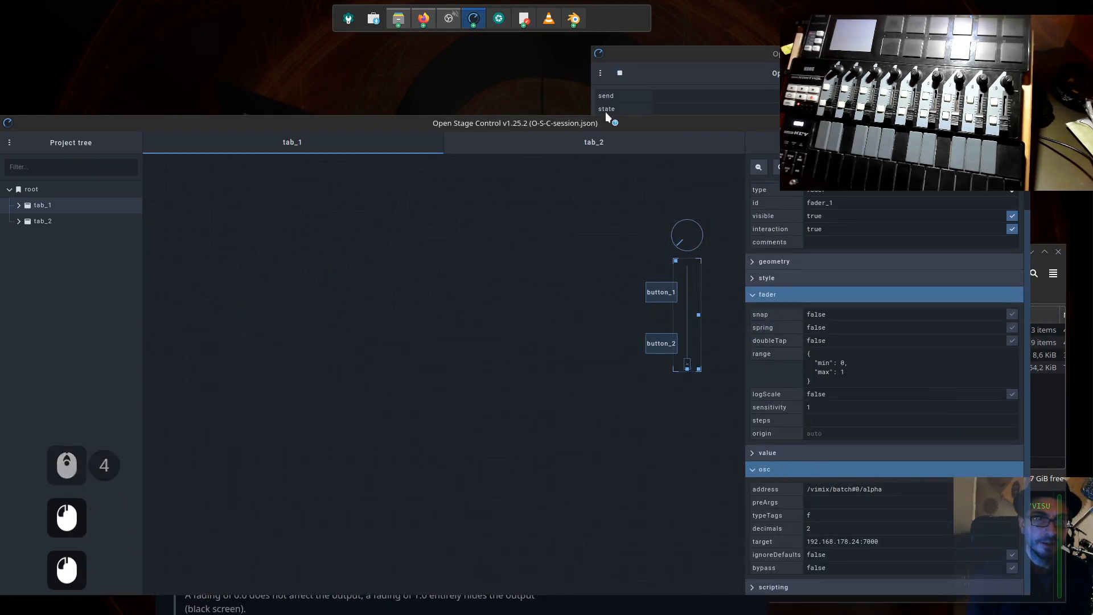
drag(604, 122, 601, 108)
click(597, 596)
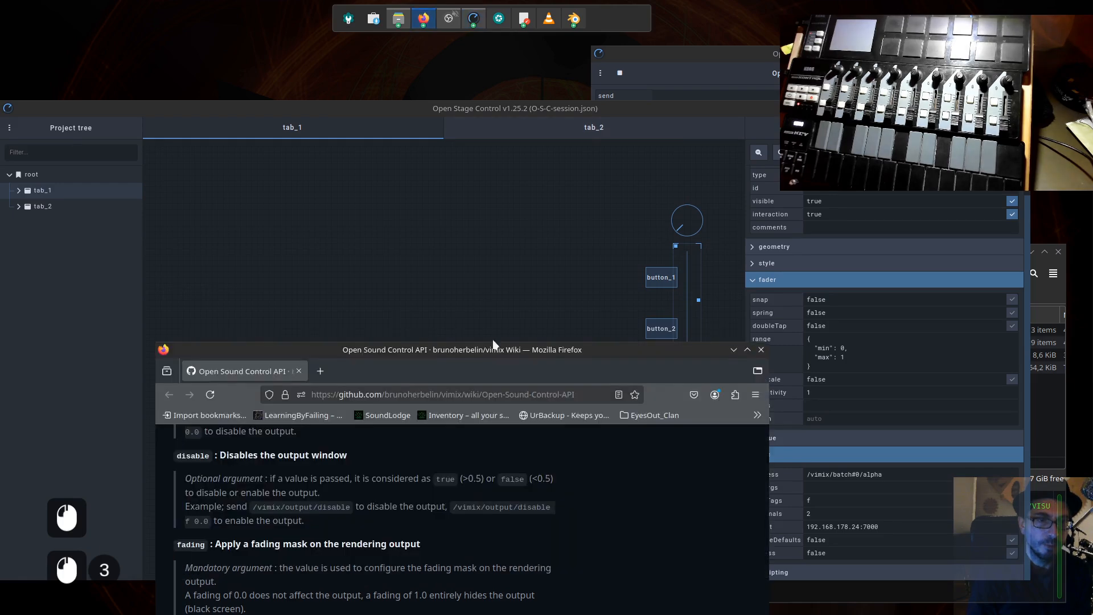
drag(494, 349, 423, 49)
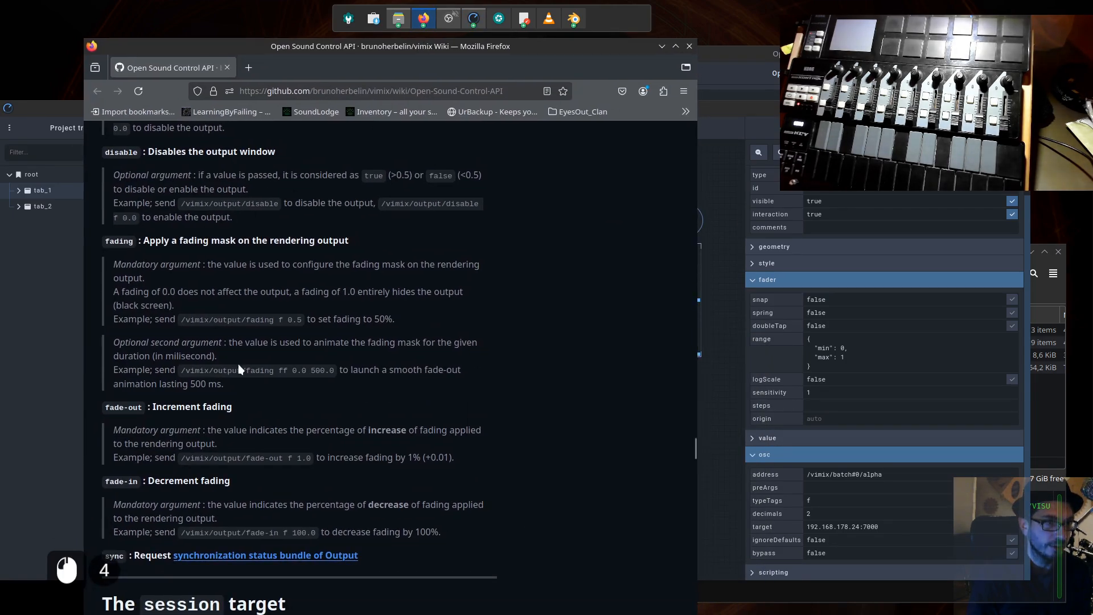
- Copy "output" from the wiki's fading example and replace "batch#0" with it in fader_1's OSC address, giving /vimix/output/alpha
drag(242, 319, 215, 319)
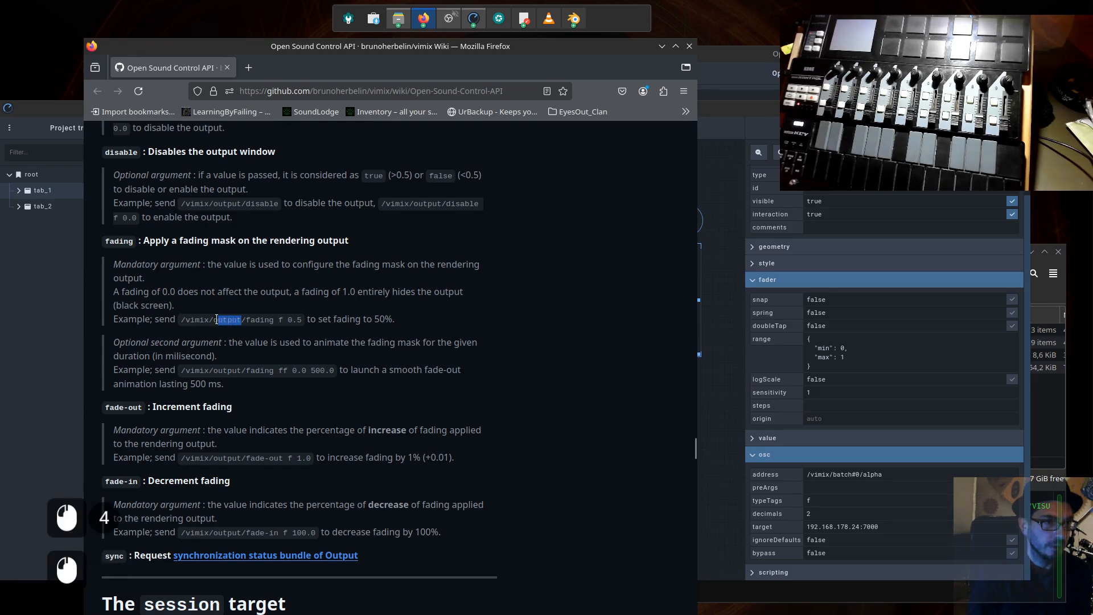
double_click(227, 319)
click(219, 337)
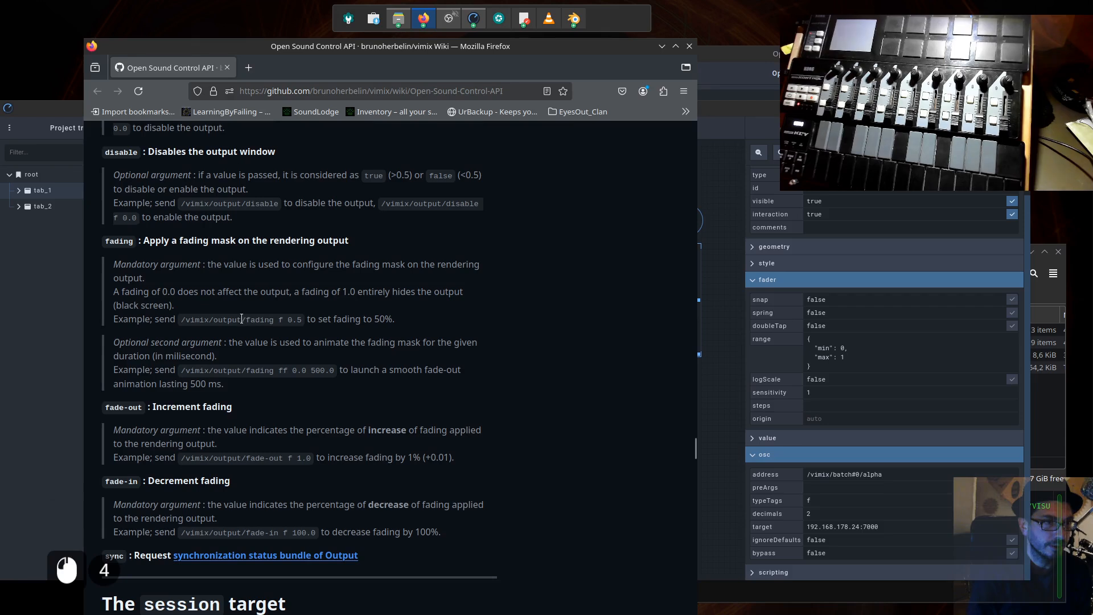
drag(242, 319, 227, 320)
key(ctrl+c)
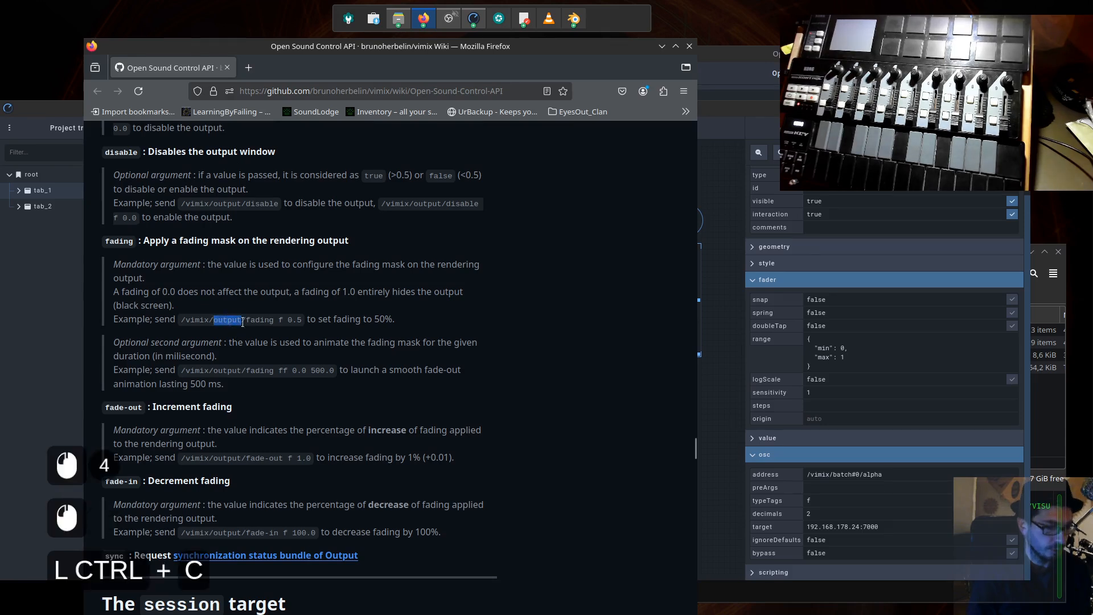
double_click(858, 475)
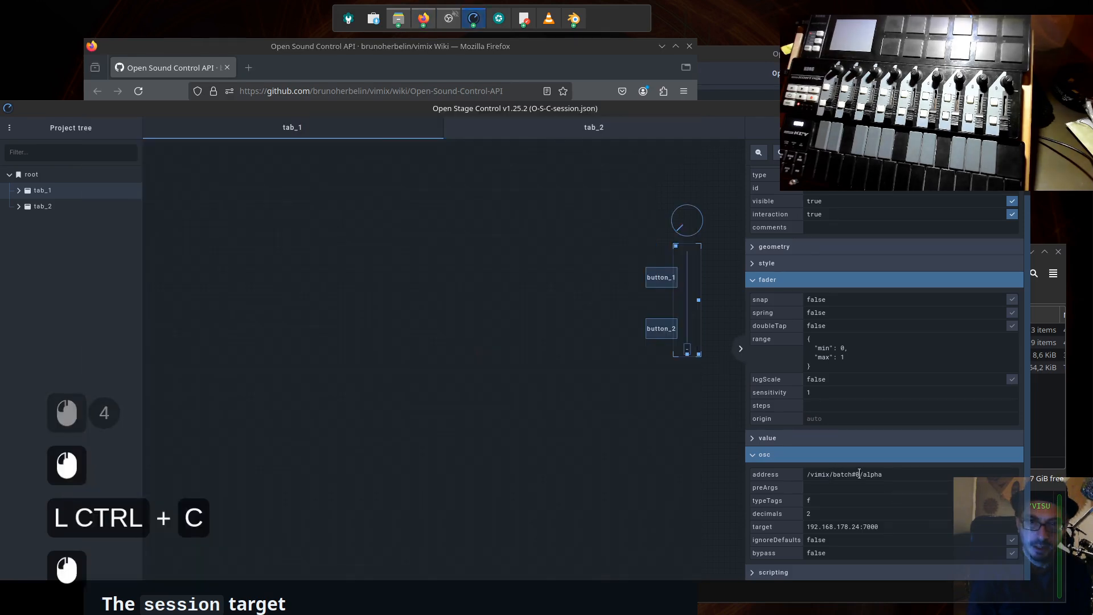
click(861, 474)
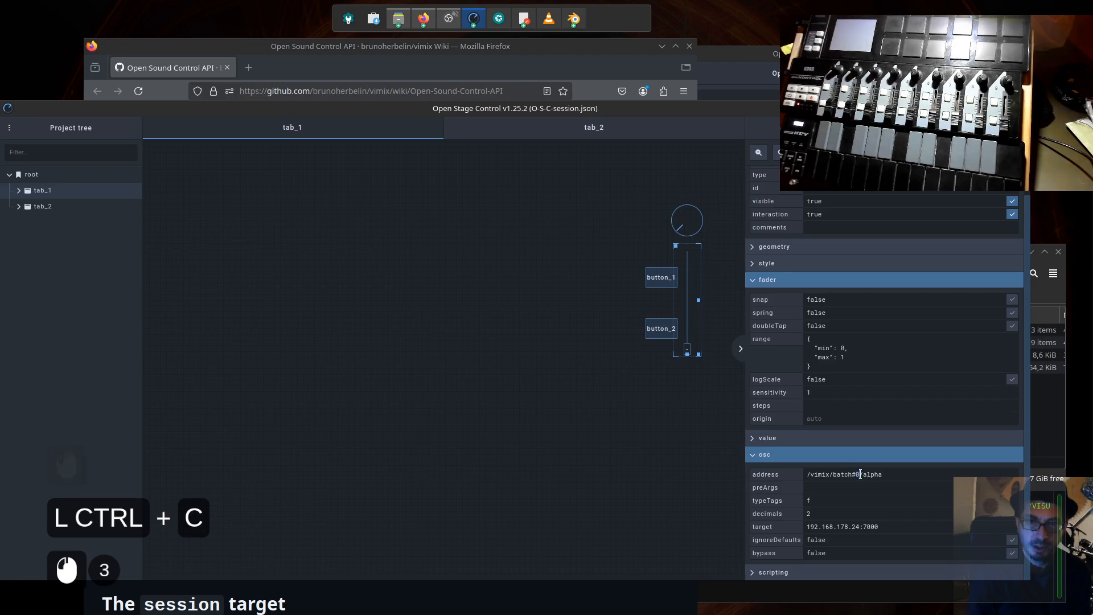
drag(860, 474, 838, 475)
key(ctrl+v)
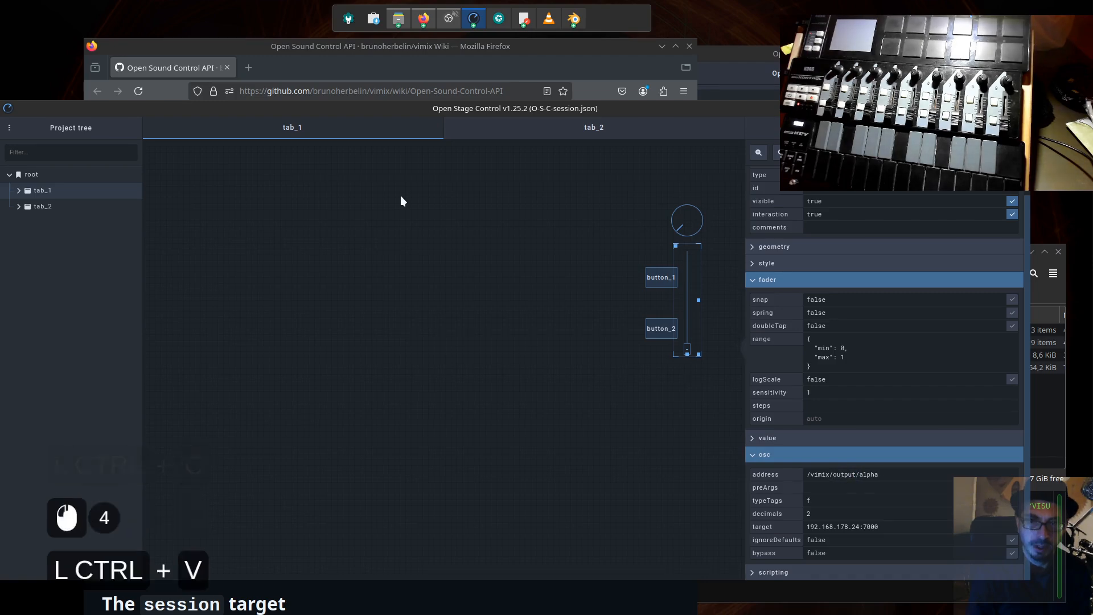
- Return to the vimix wiki and examine the output target's fading example, including its type tag and value argument
click(294, 45)
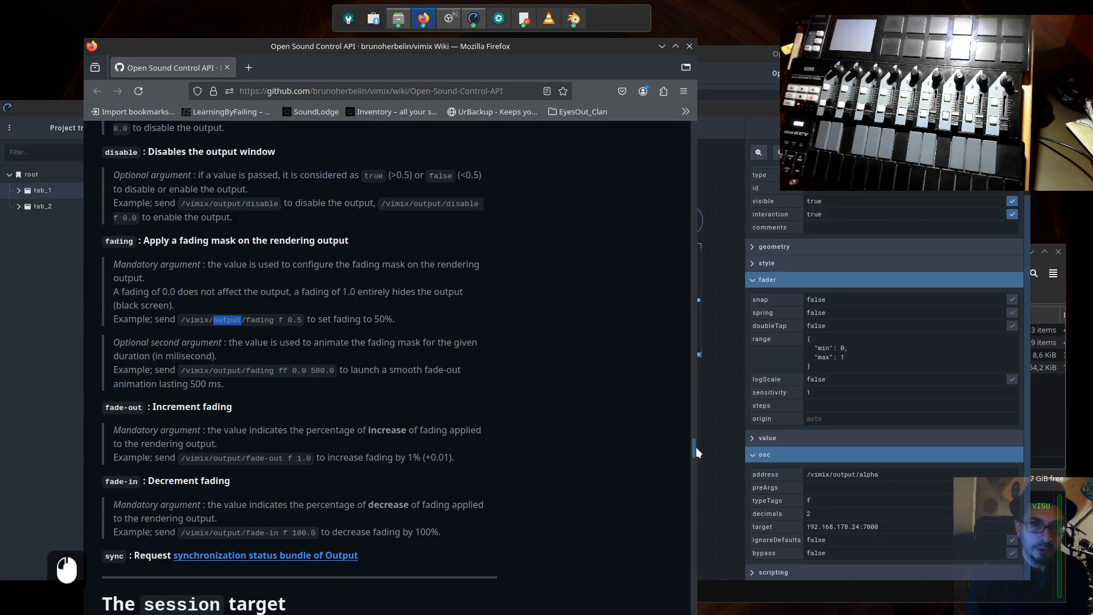
drag(694, 447, 678, 124)
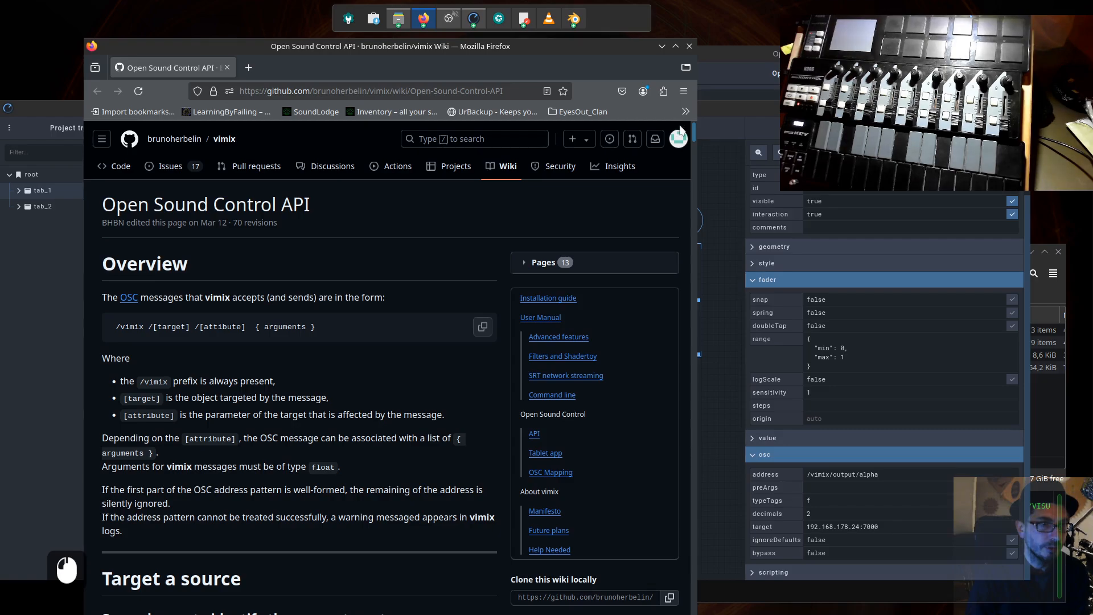
drag(681, 129, 708, 439)
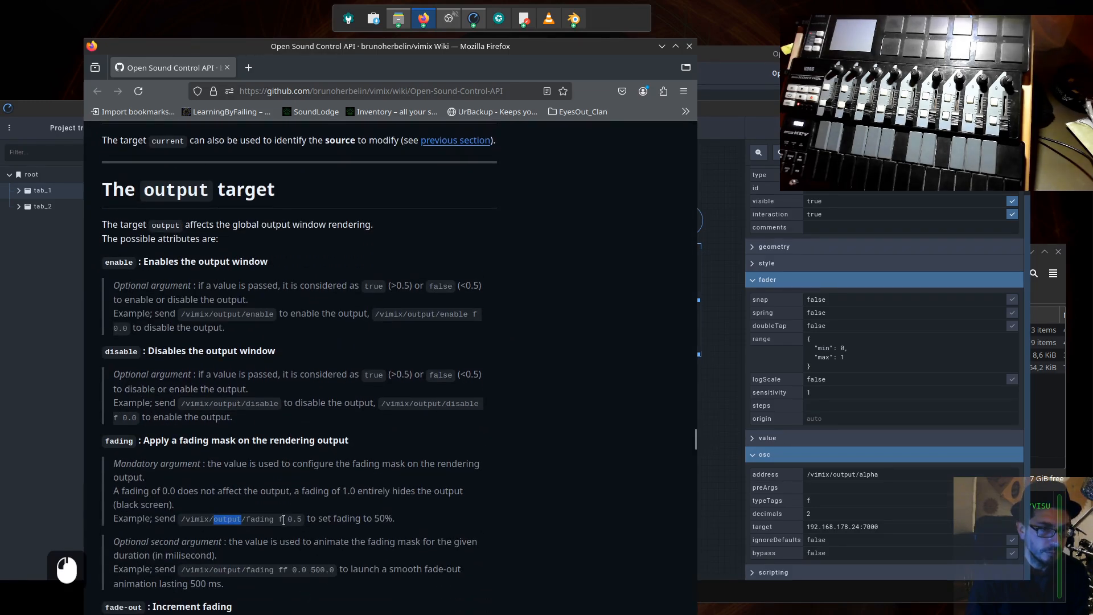
double_click(280, 520)
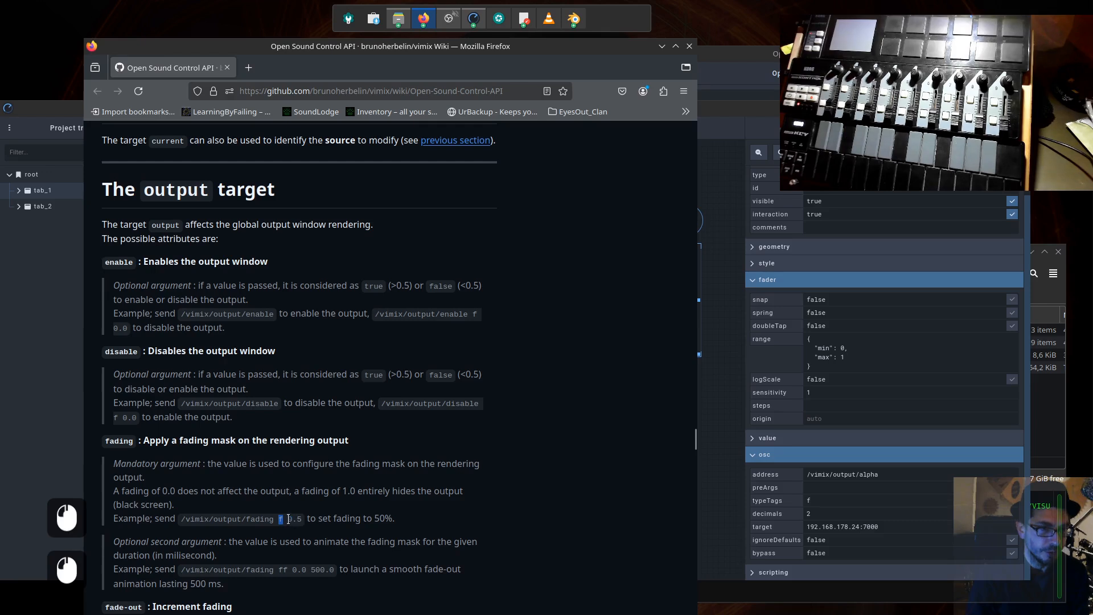
double_click(290, 519)
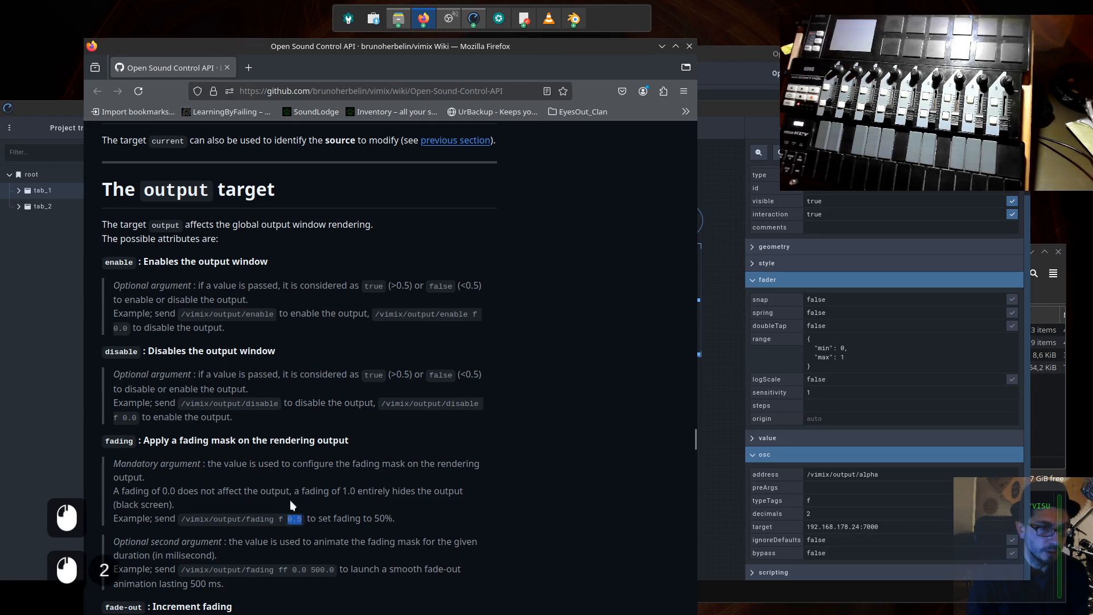
scroll(291, 506, down, 4)
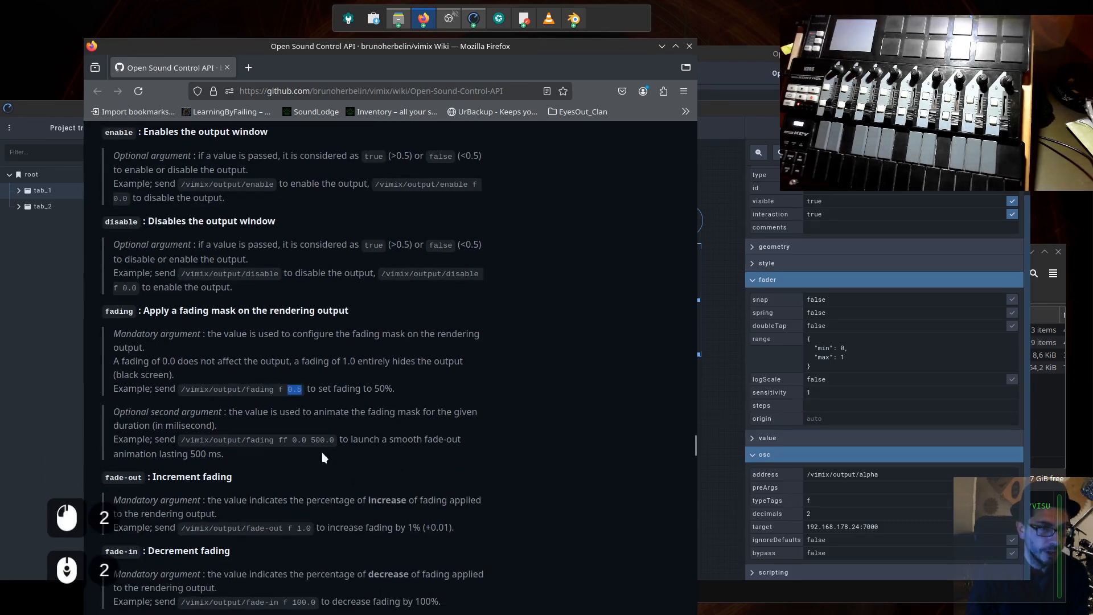
click(390, 388)
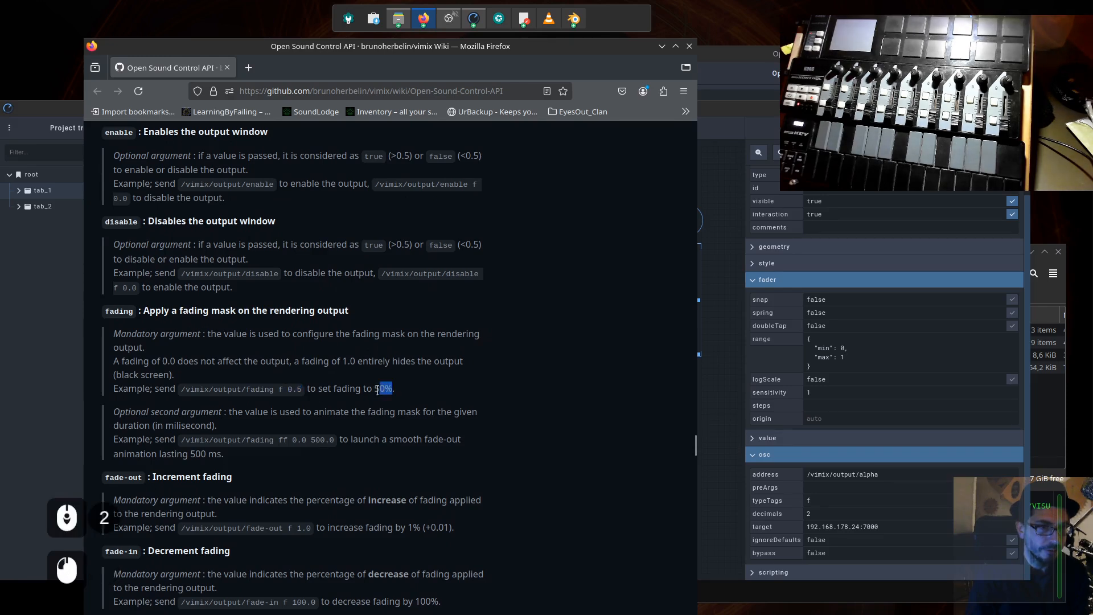
- Read the wiki's example for the optional second fading argument, checking the "ff" type tag, fading value and duration
double_click(292, 440)
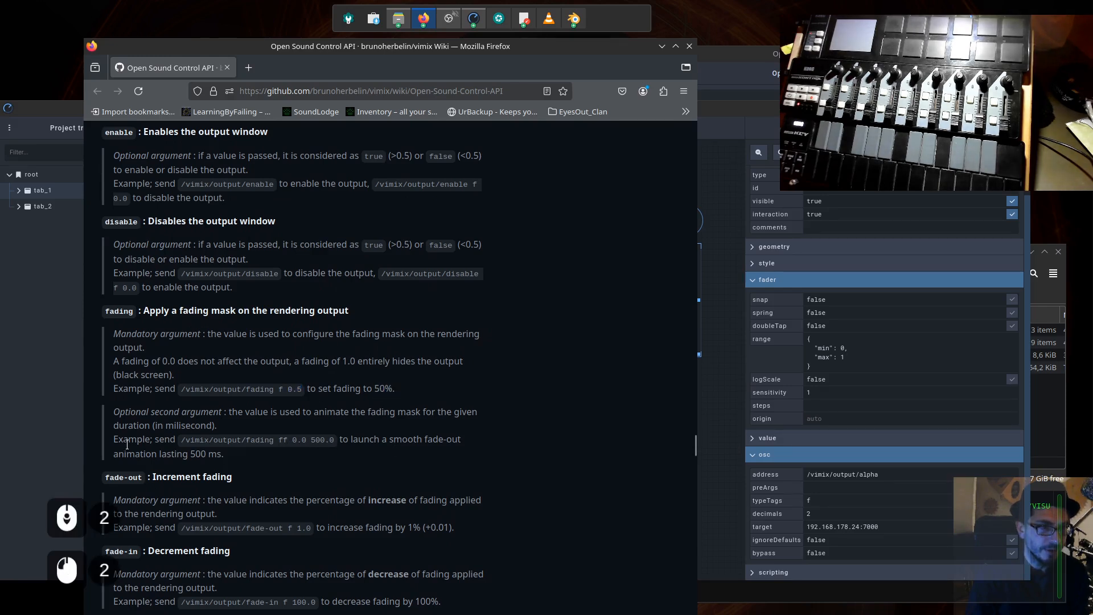
click(279, 440)
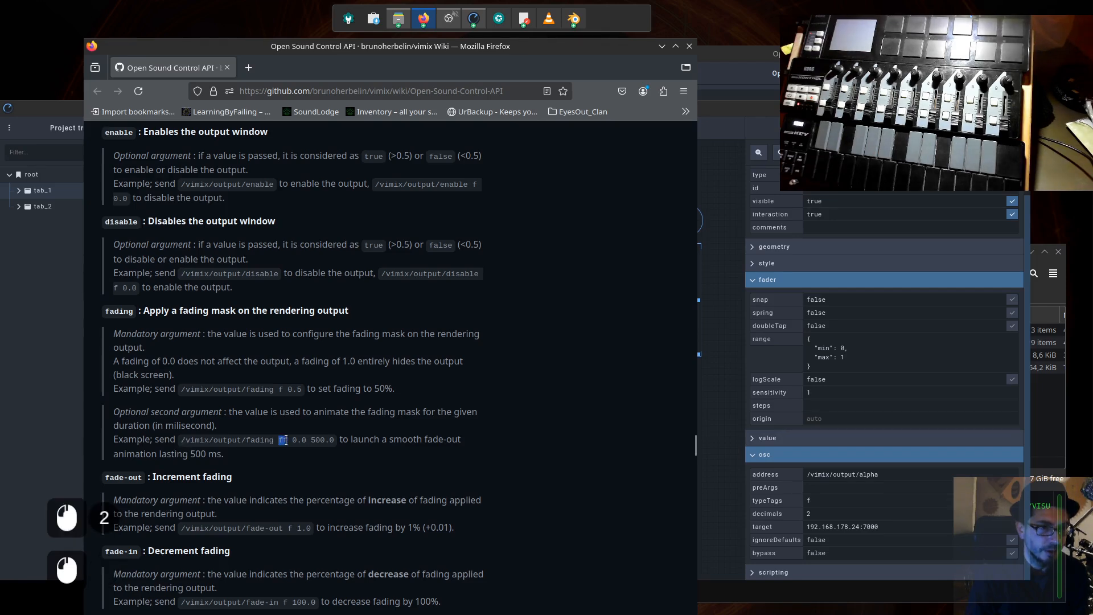
drag(286, 440, 310, 443)
double_click(301, 438)
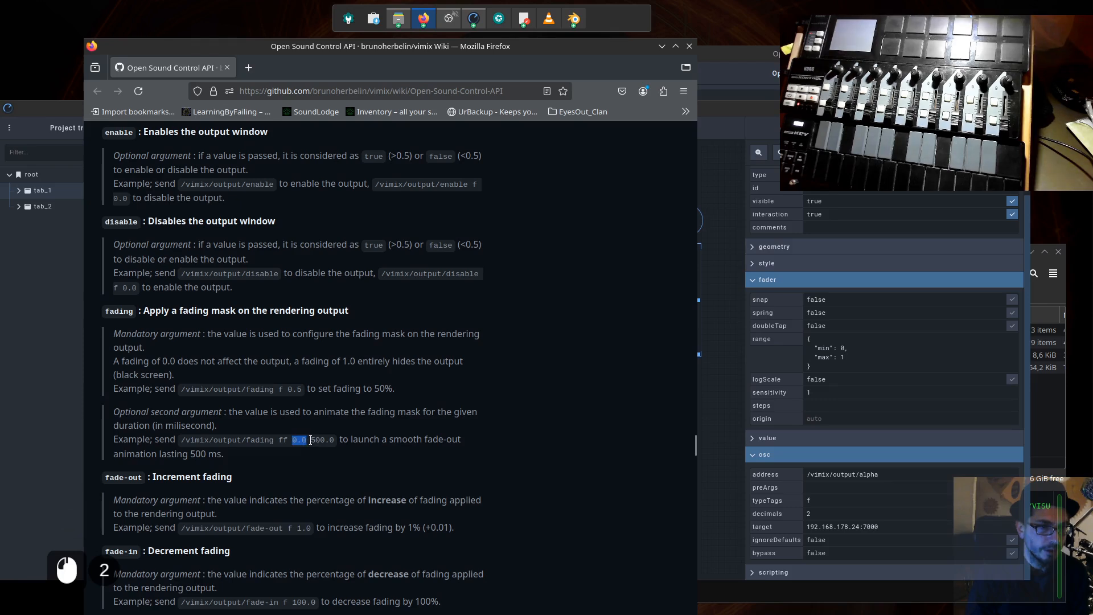
drag(310, 441, 322, 440)
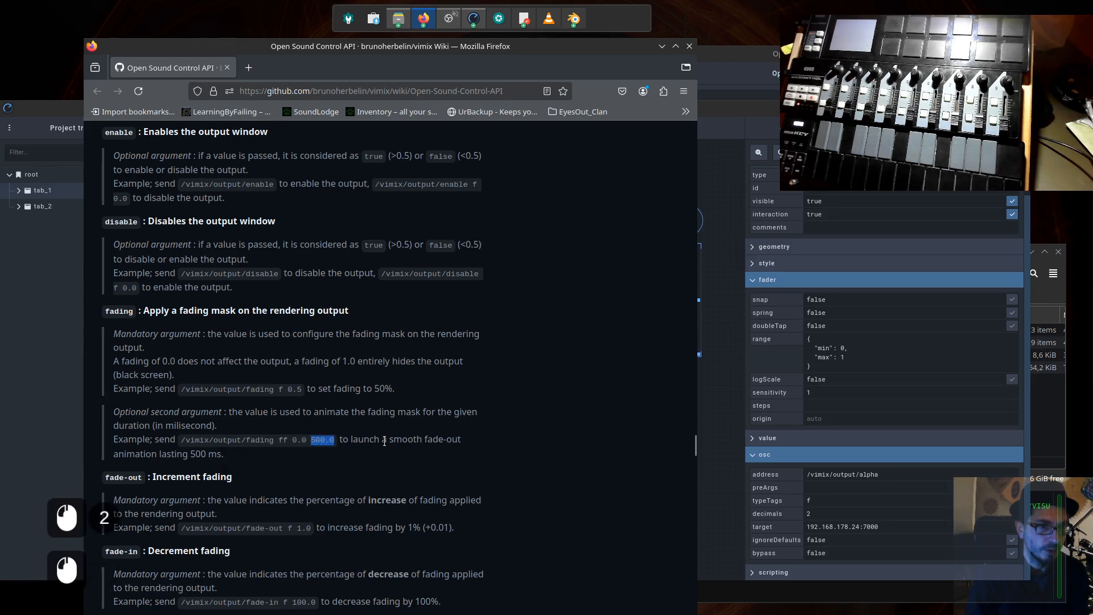
click(327, 443)
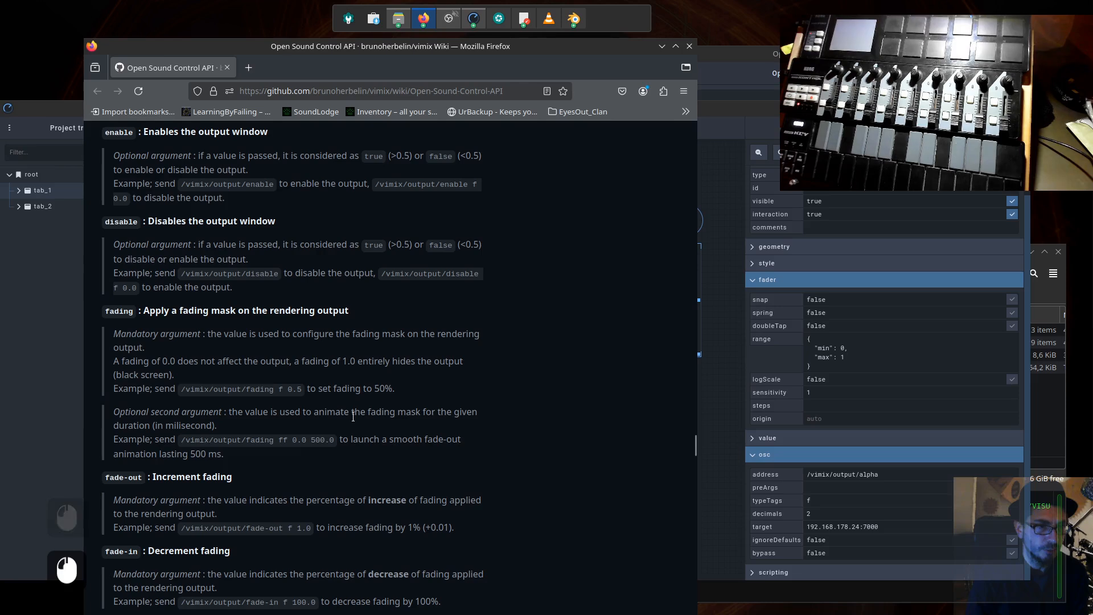
- Shrink the Open Stage Control window and reposition the wiki window so that both remain visible together
click(726, 311)
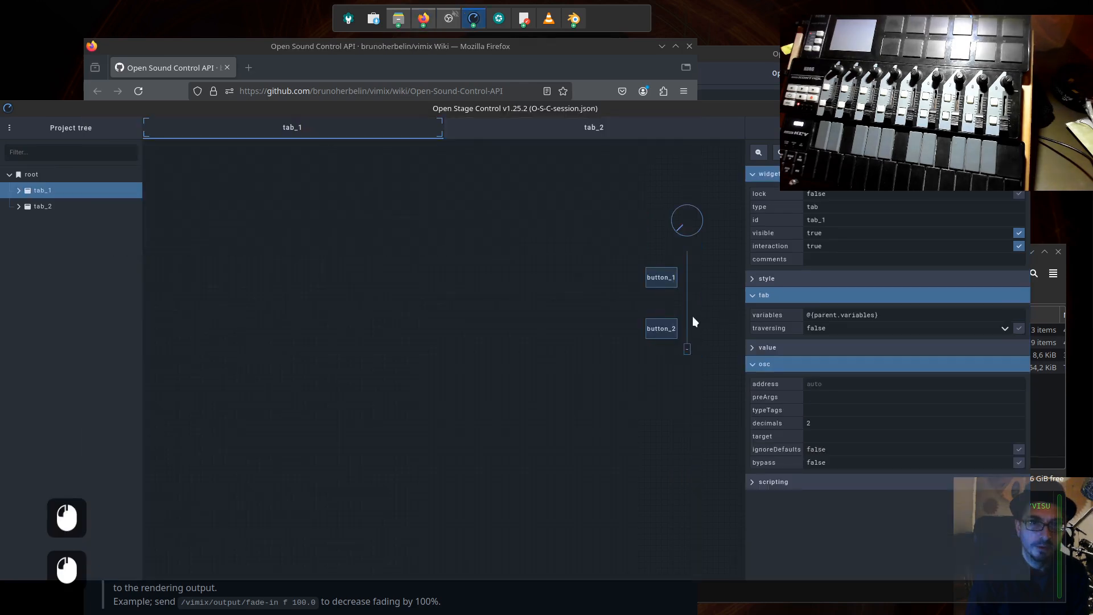
click(691, 327)
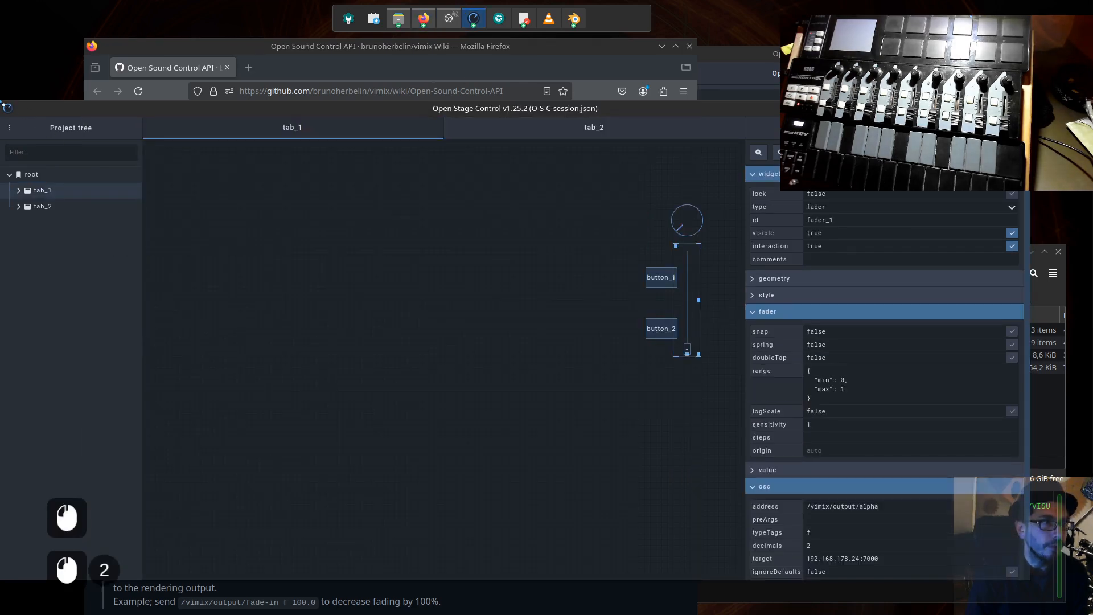
click(4, 107)
drag(4, 100, 179, 140)
drag(482, 149, 474, 155)
click(461, 47)
drag(461, 46, 378, 38)
click(685, 384)
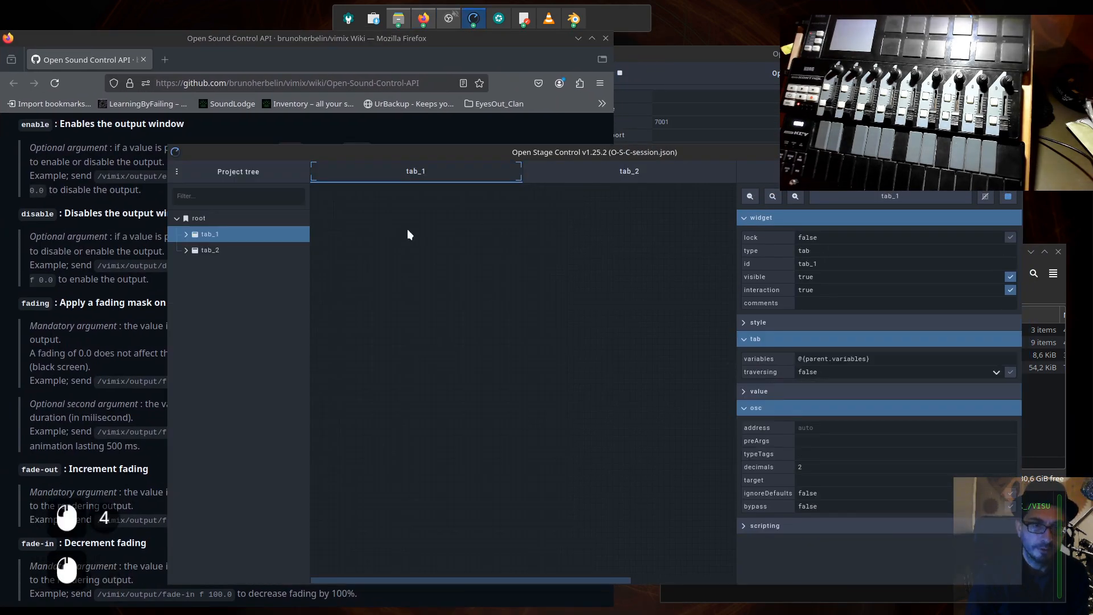
- Select fader_1 on tab_1 and replace "alpha" with "fading" in its OSC address, giving /vimix/output/fading
click(431, 177)
scroll(562, 384, up, 2)
scroll(549, 384, down, 4)
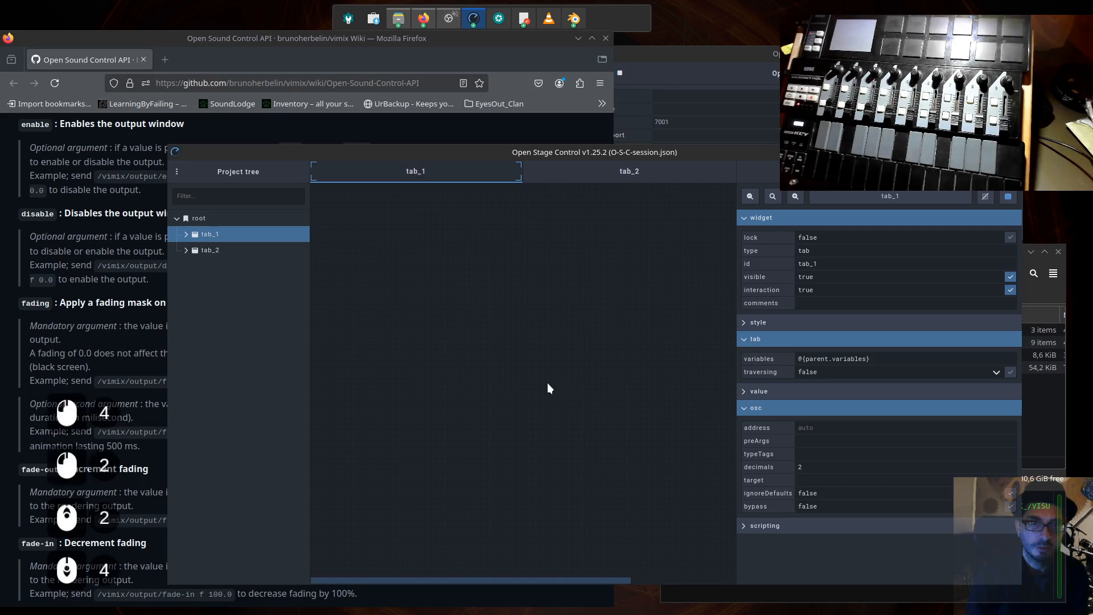
click(217, 251)
click(242, 236)
scroll(435, 302, up, 6)
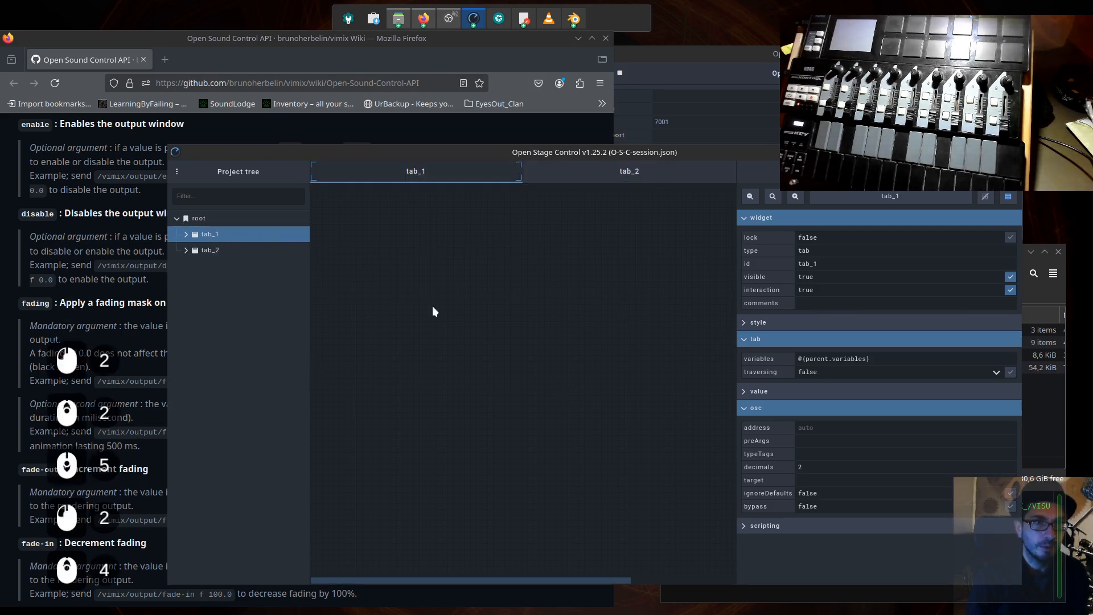
scroll(529, 336, down, 8)
scroll(613, 455, down, 5)
drag(604, 581, 751, 583)
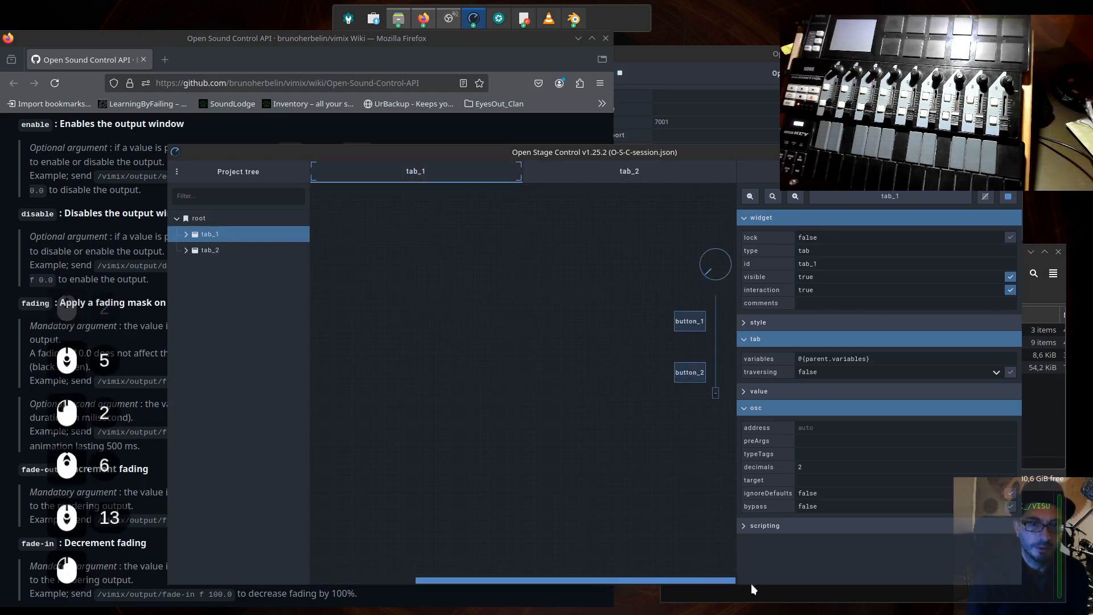
click(712, 267)
click(719, 357)
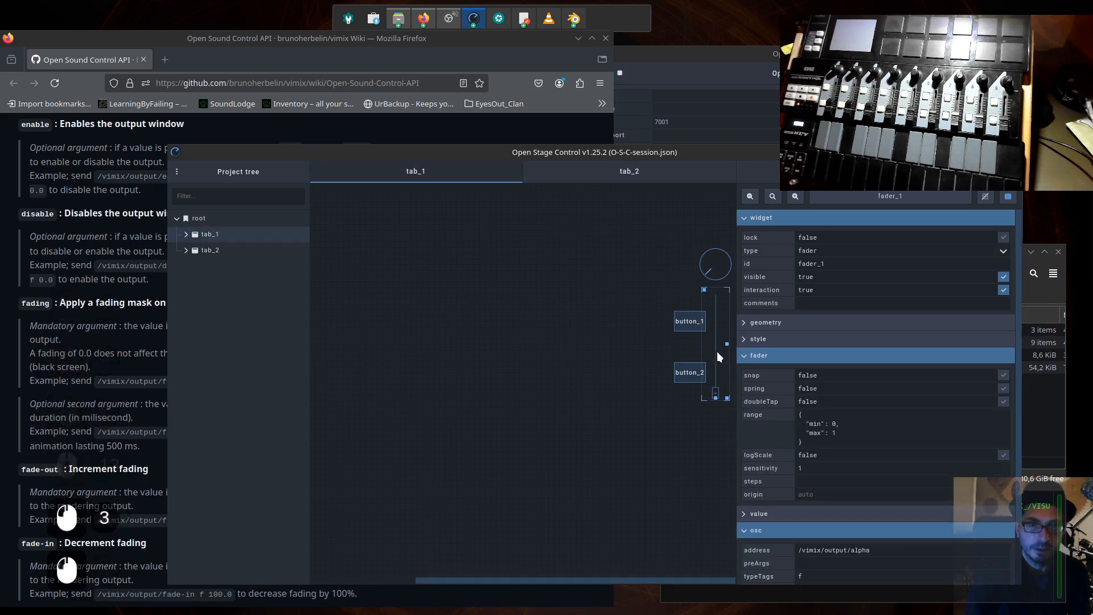
click(846, 550)
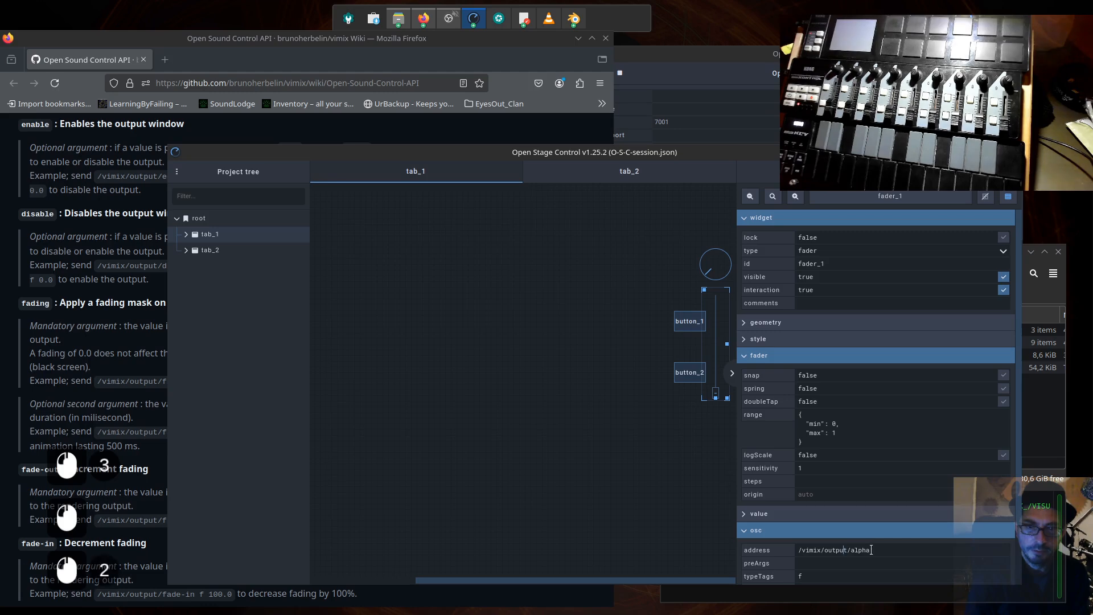
text(fading)
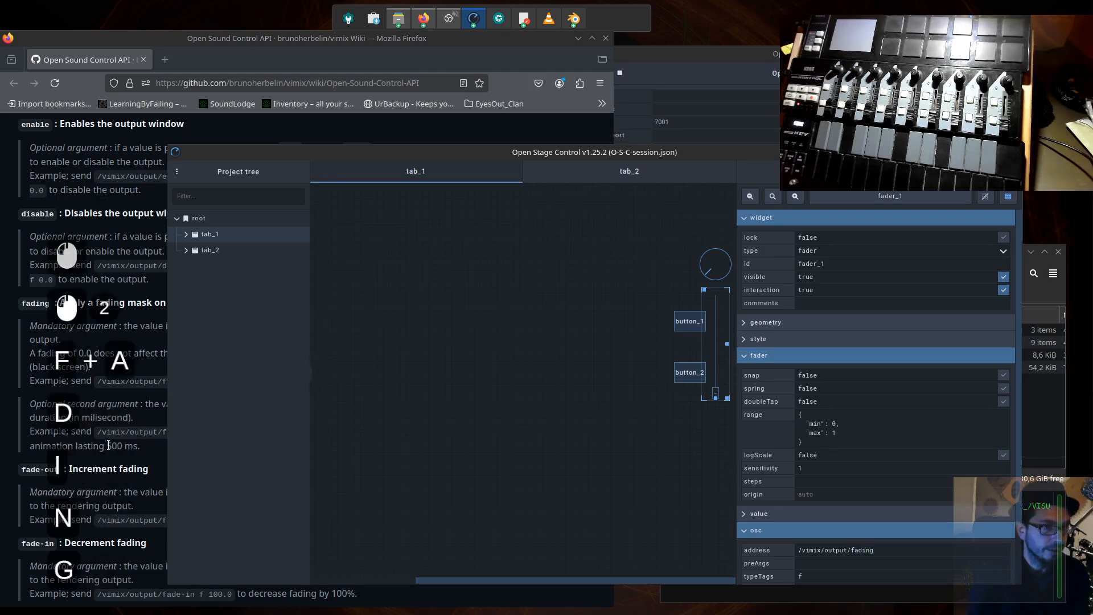
- Compare the wiki's fading type tag with fader_1's typeTags and review the fader's remaining OSC settings, including its target
drag(108, 445, 111, 446)
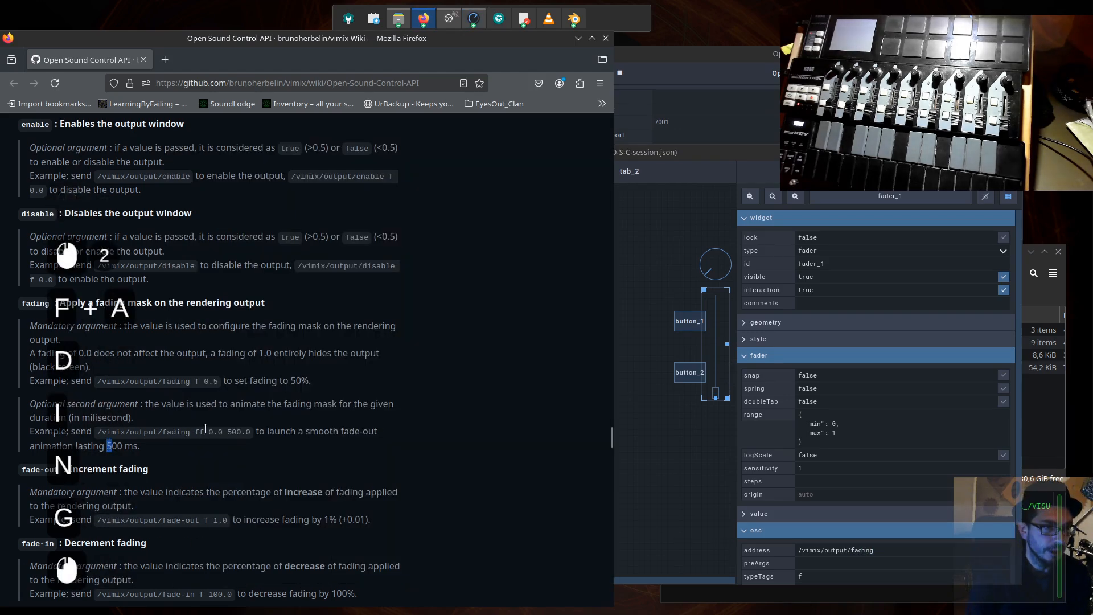
drag(195, 381, 199, 381)
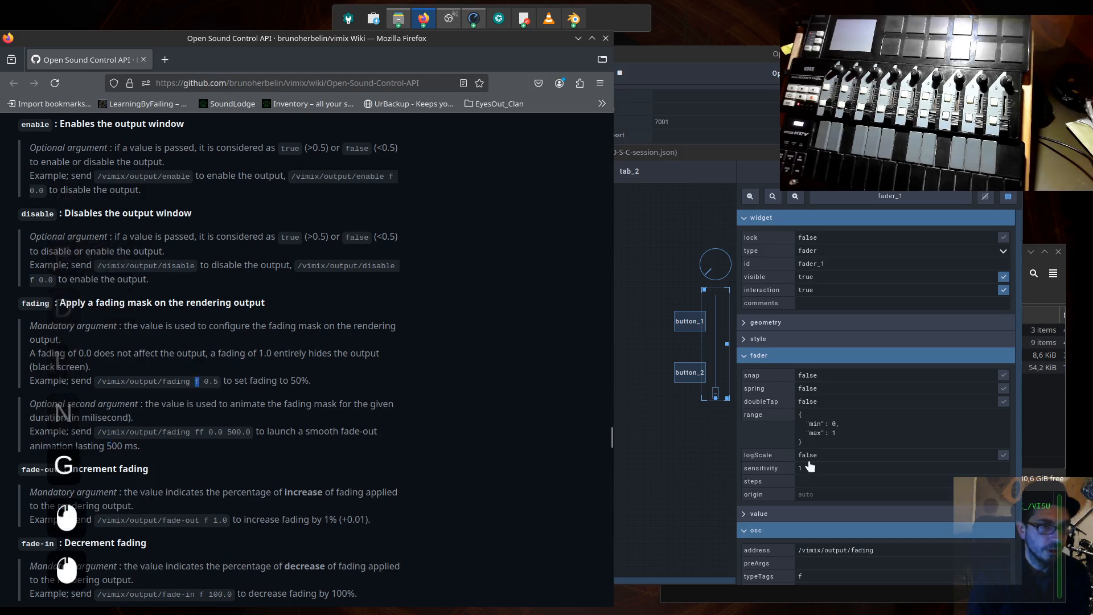
click(855, 456)
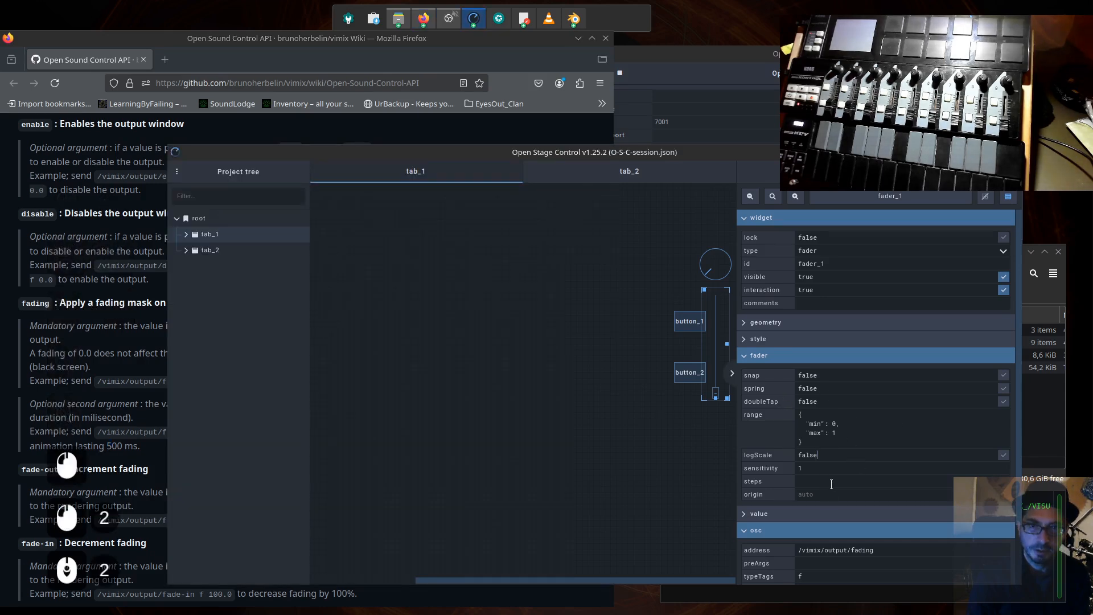
scroll(832, 501, down, 3)
click(829, 512)
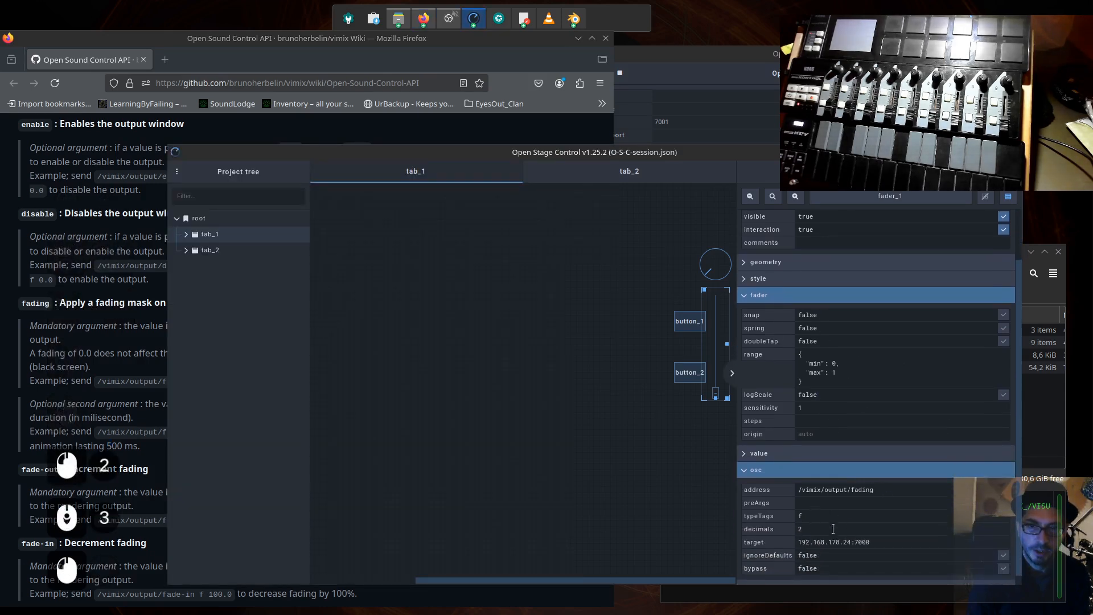
click(880, 542)
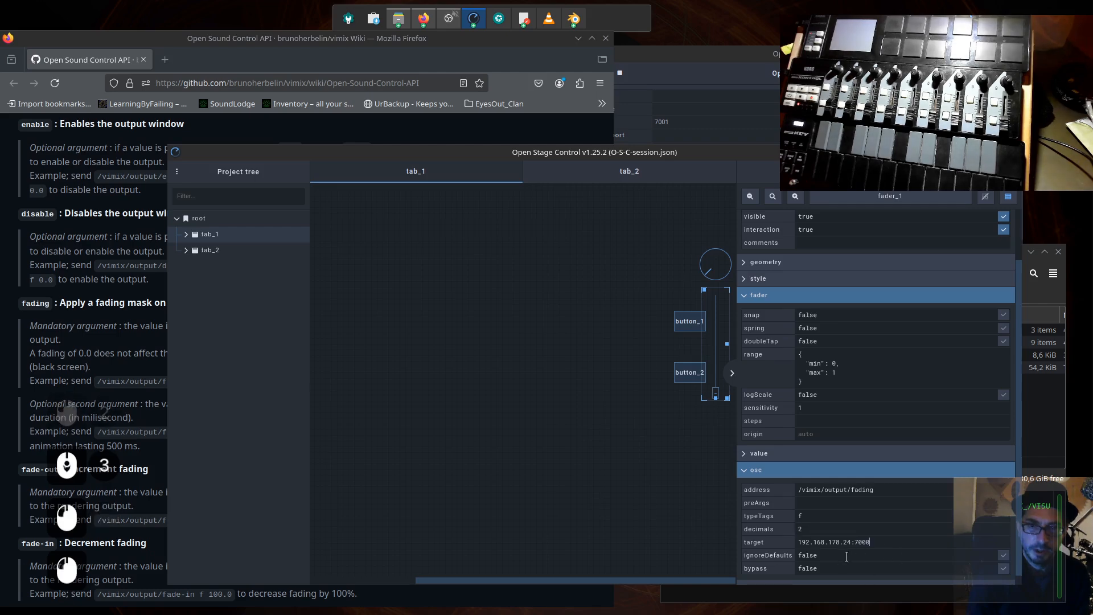
scroll(832, 539, down, 1)
scroll(833, 540, down, 2)
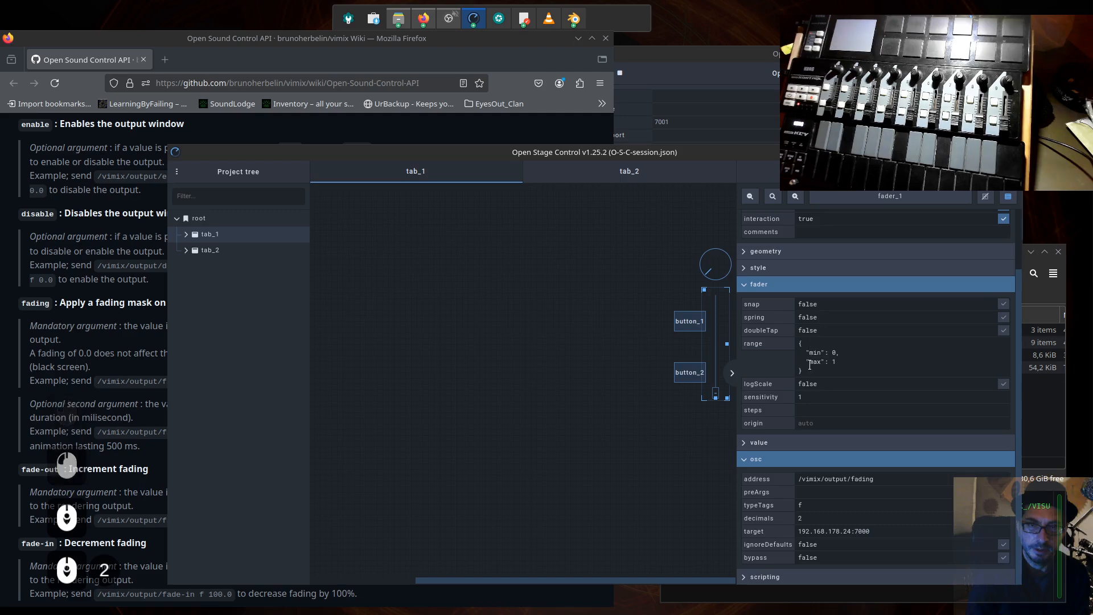
- Switch to the Dolphin window and try to launch vimix by running ./vimix in the terminal of the VimixTutorials folder
click(1018, 531)
click(933, 541)
key(Up)
key(Up)
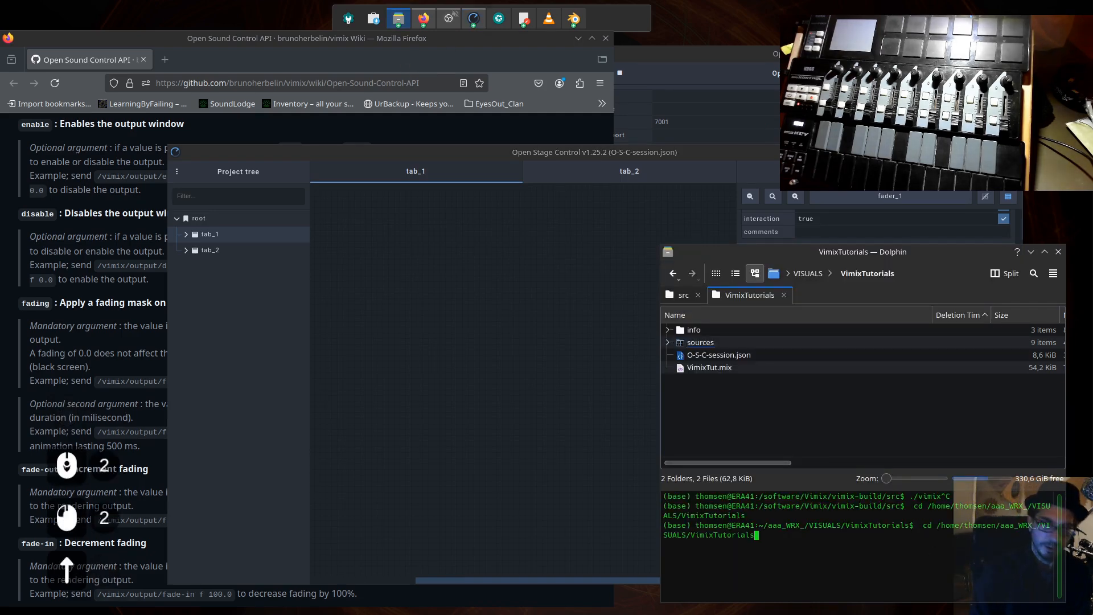
key(Up)
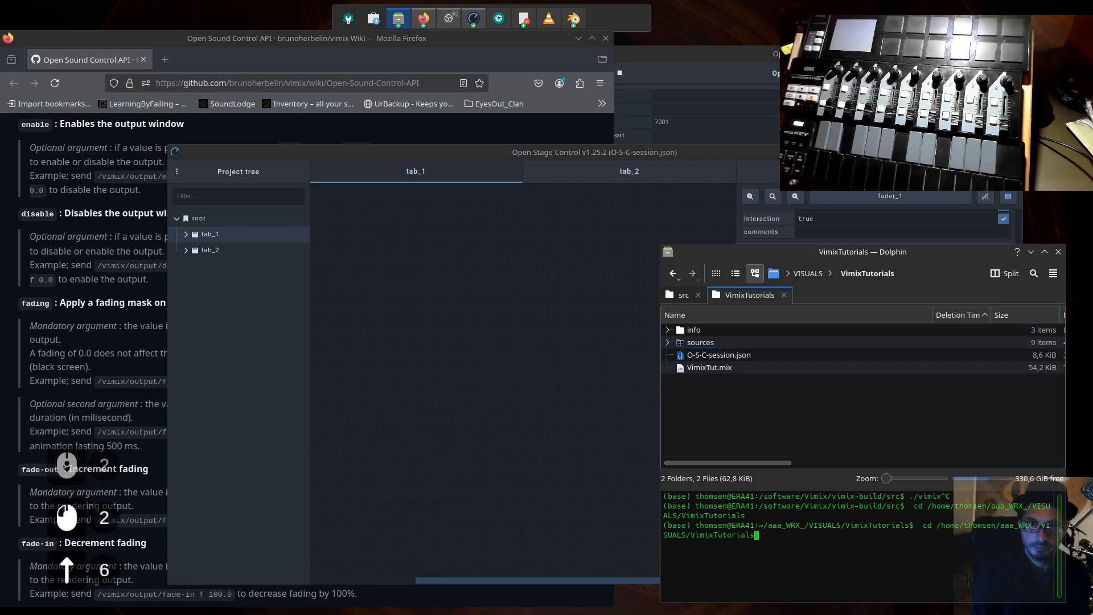
key(Up)
key(Up)
key(Down)
key(Down)
key(Down)
key(Down)
key(Down)
key(Down)
key(Down)
key(Down)
key(Down)
key(Down)
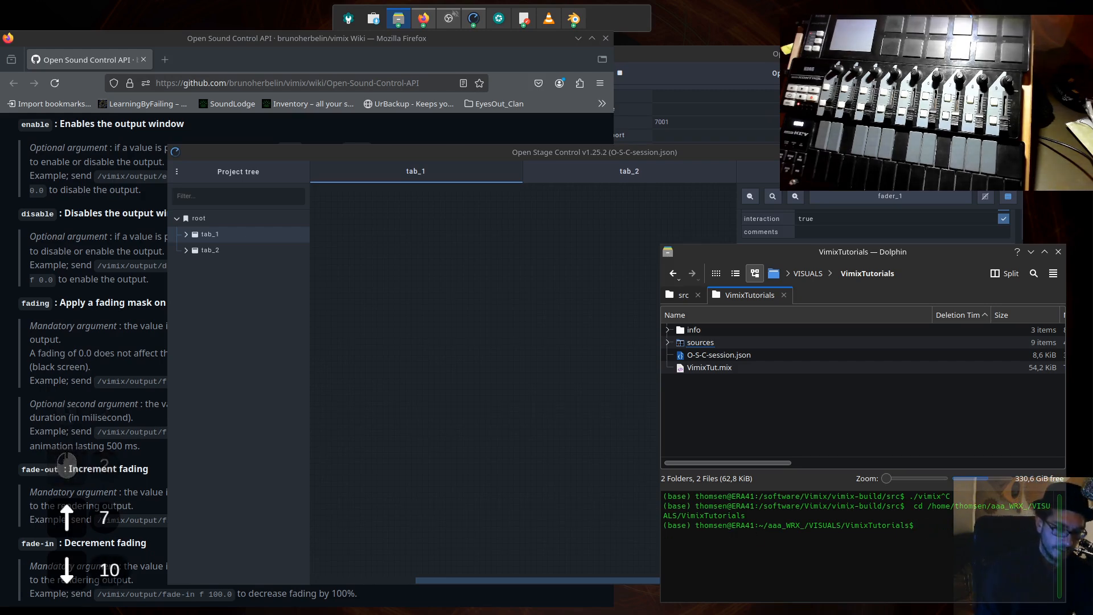
text(.)
text(/vimix)
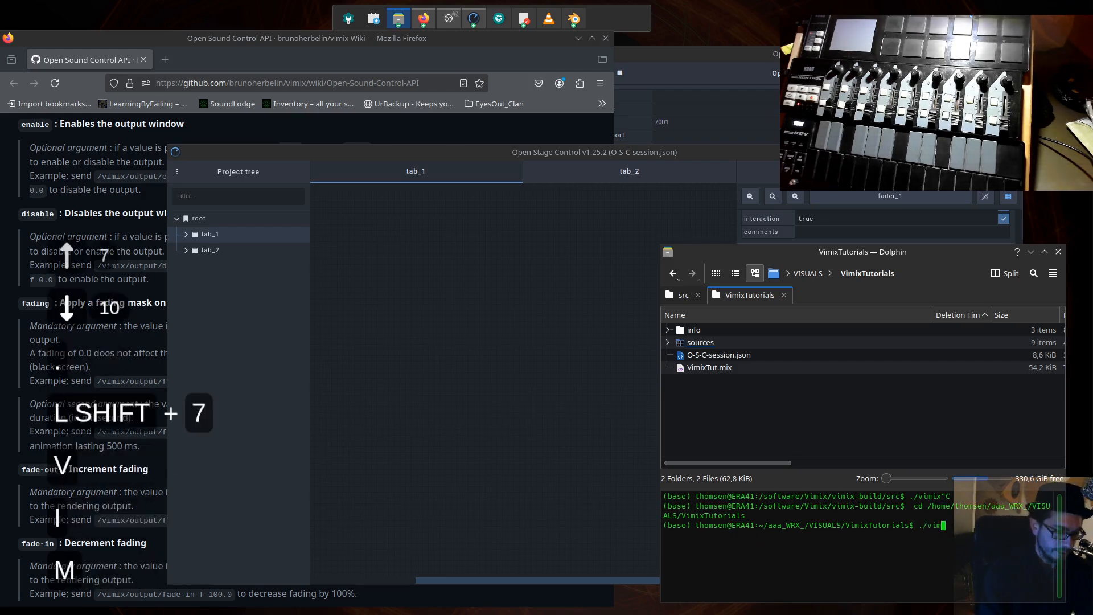
key(Return)
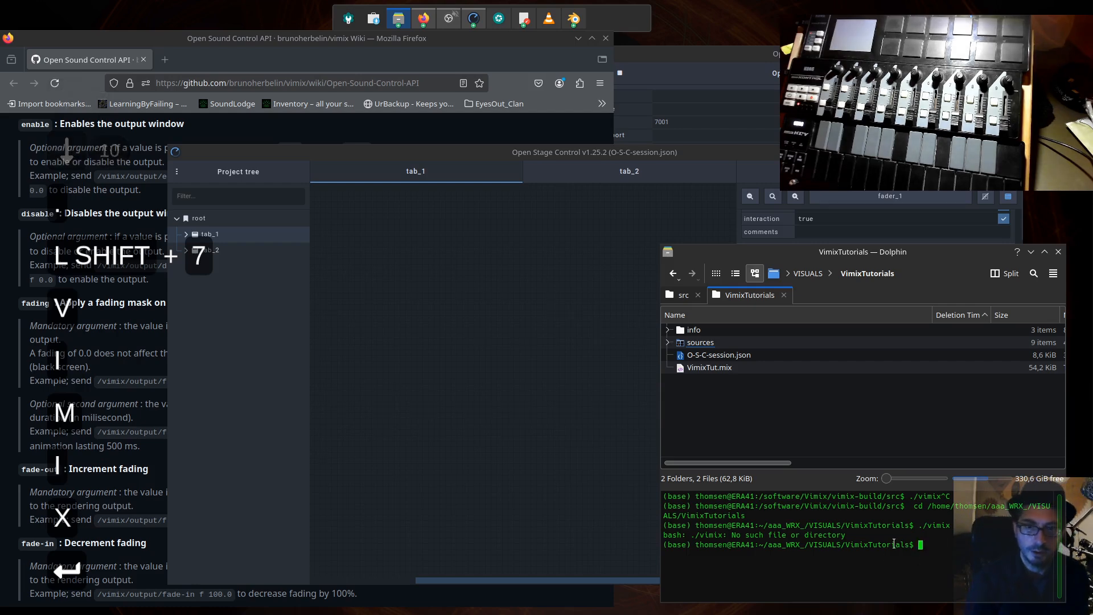
- Check the src folder containing the vimix executable, go back to VimixTutorials, and return to the Open Stage Control window
click(686, 296)
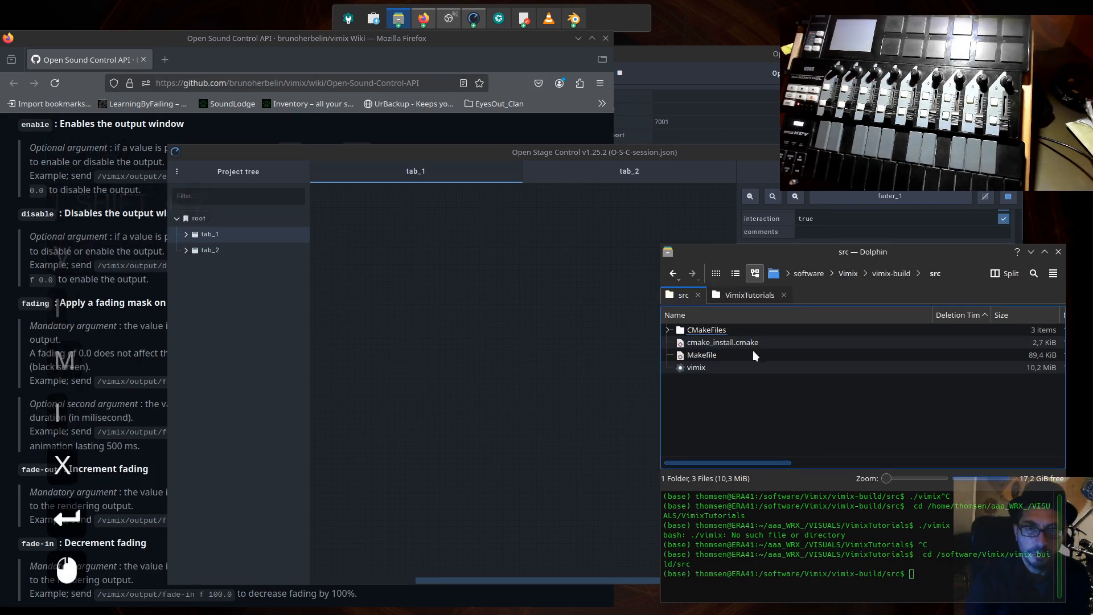
click(753, 293)
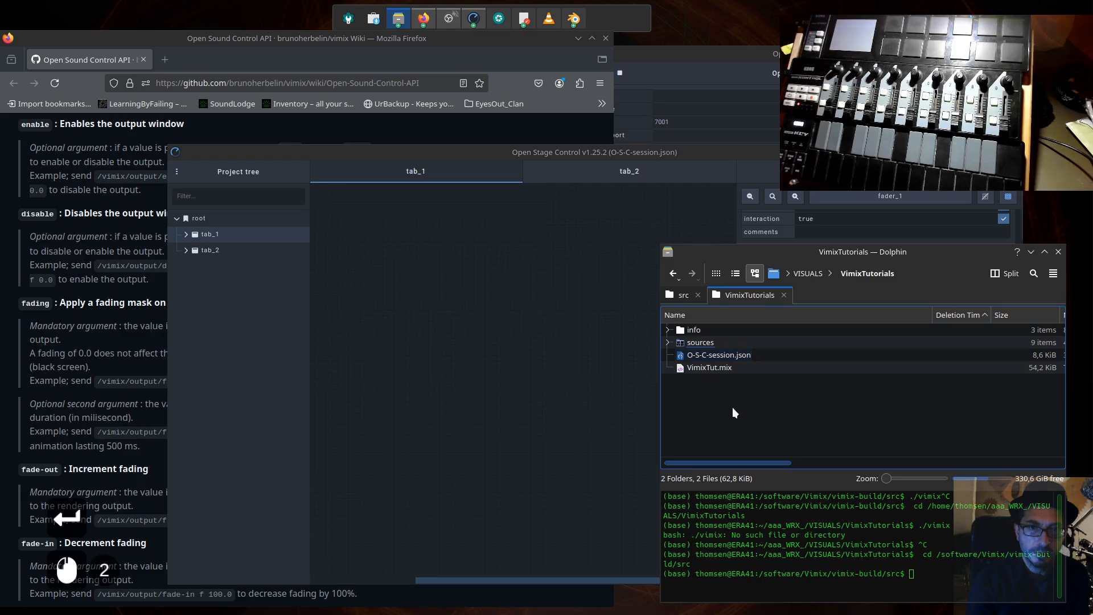
click(485, 152)
drag(485, 153, 452, 147)
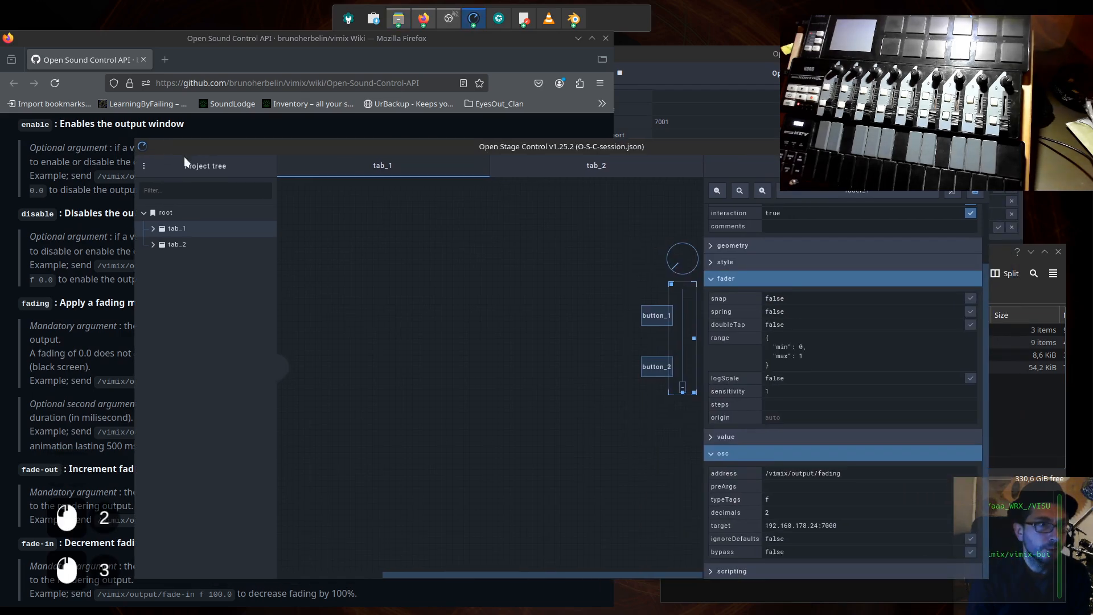
- Review the session saving options and check O-S-C-session.json and VimixTut.mix in the VimixTutorials folder
click(144, 168)
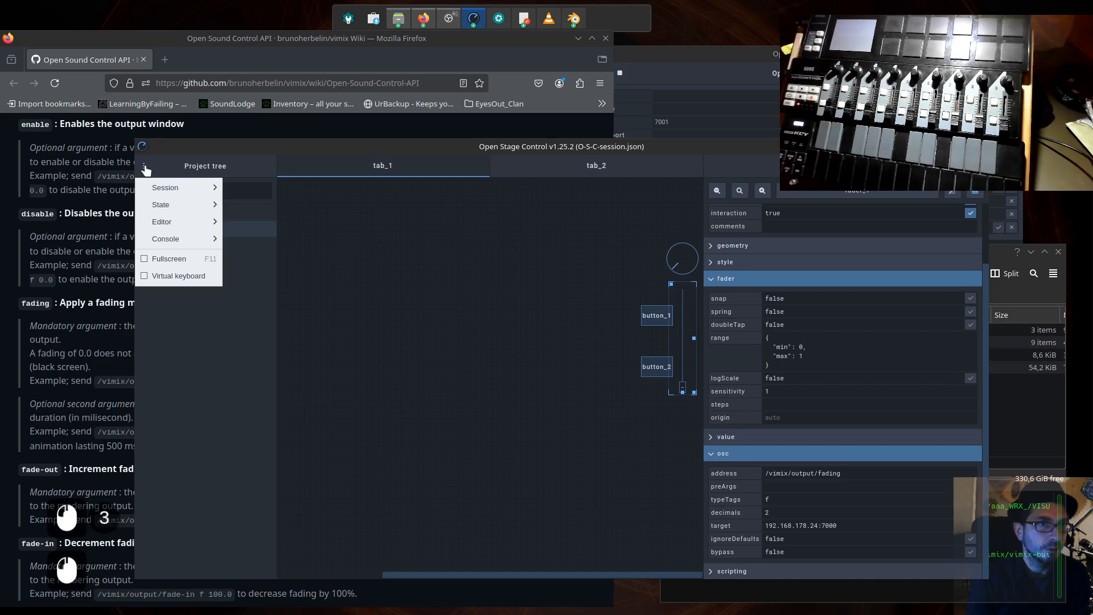
mouse_move(159, 189)
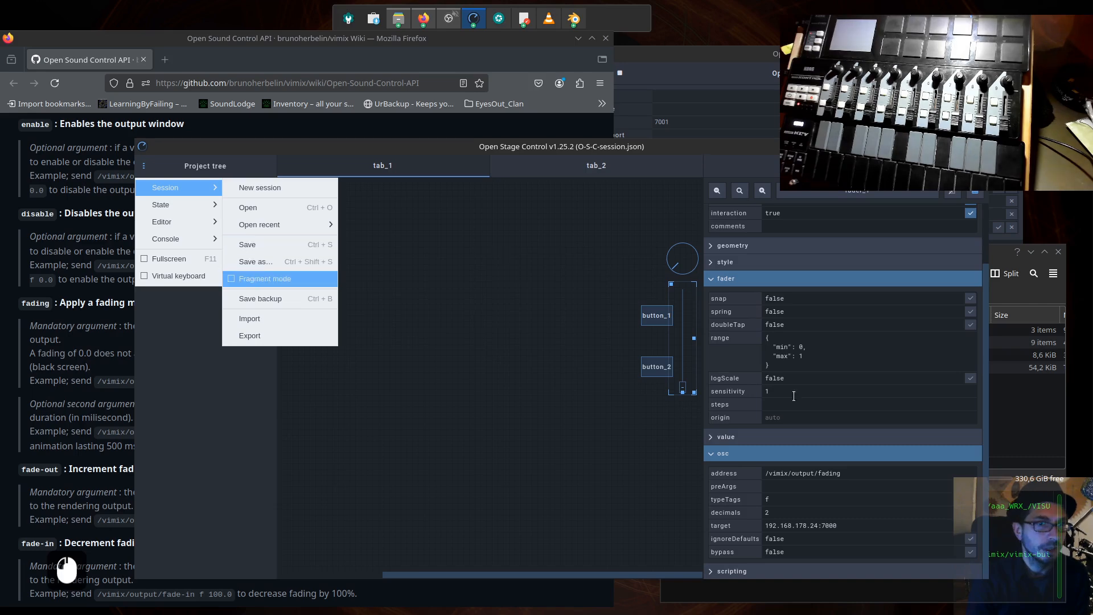
click(1031, 432)
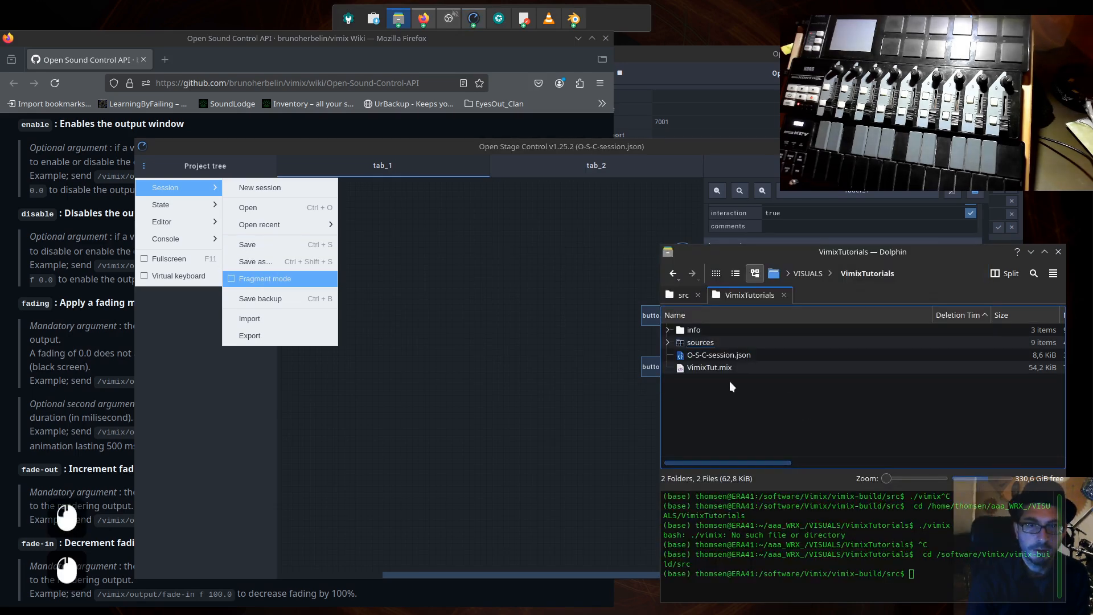
click(706, 370)
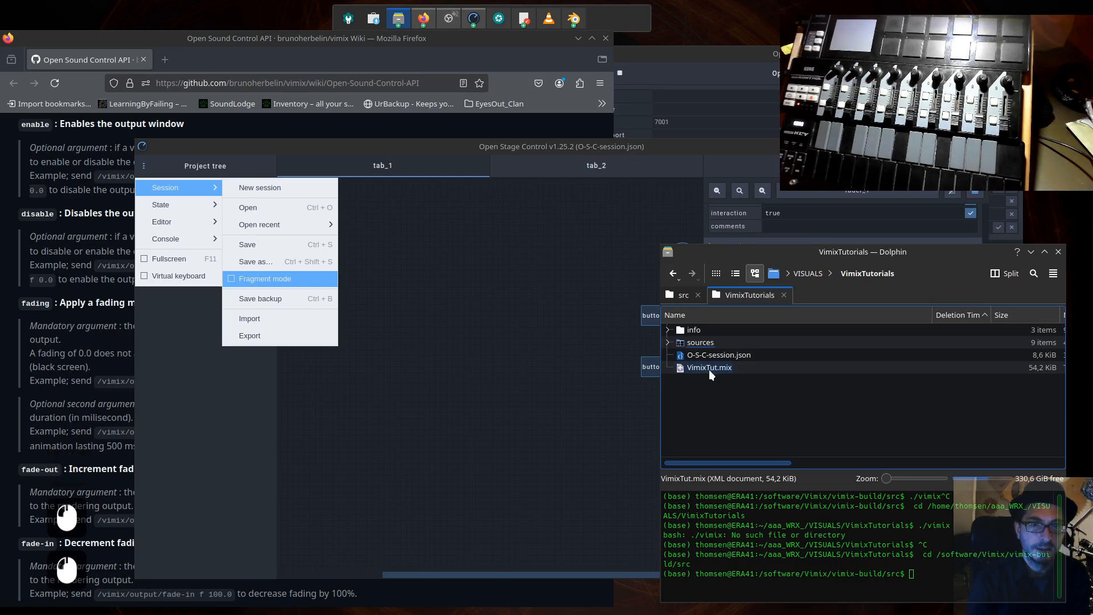
click(739, 358)
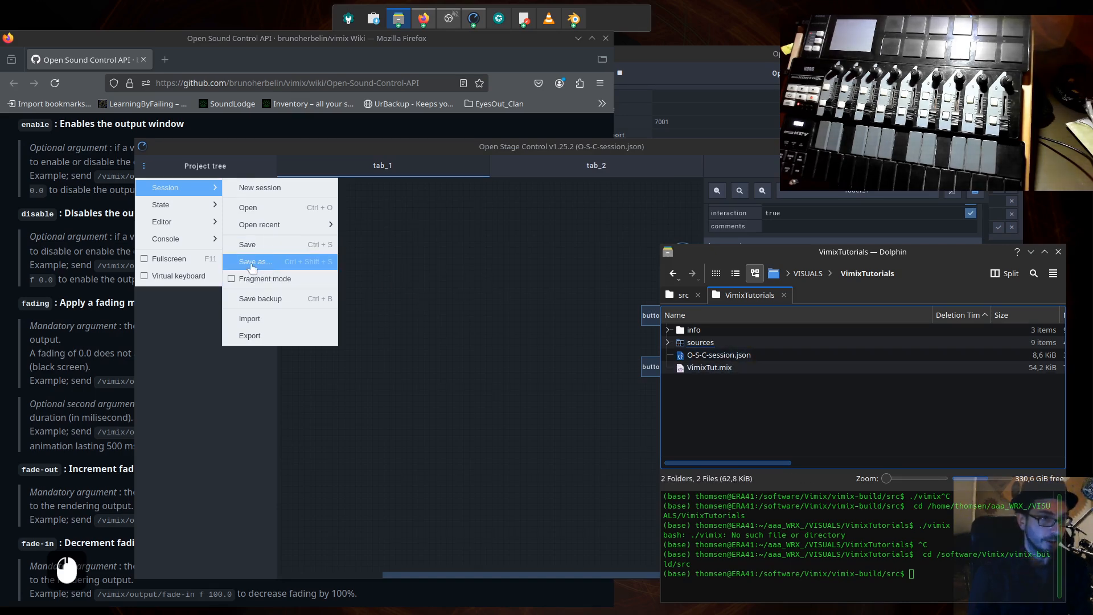
click(371, 323)
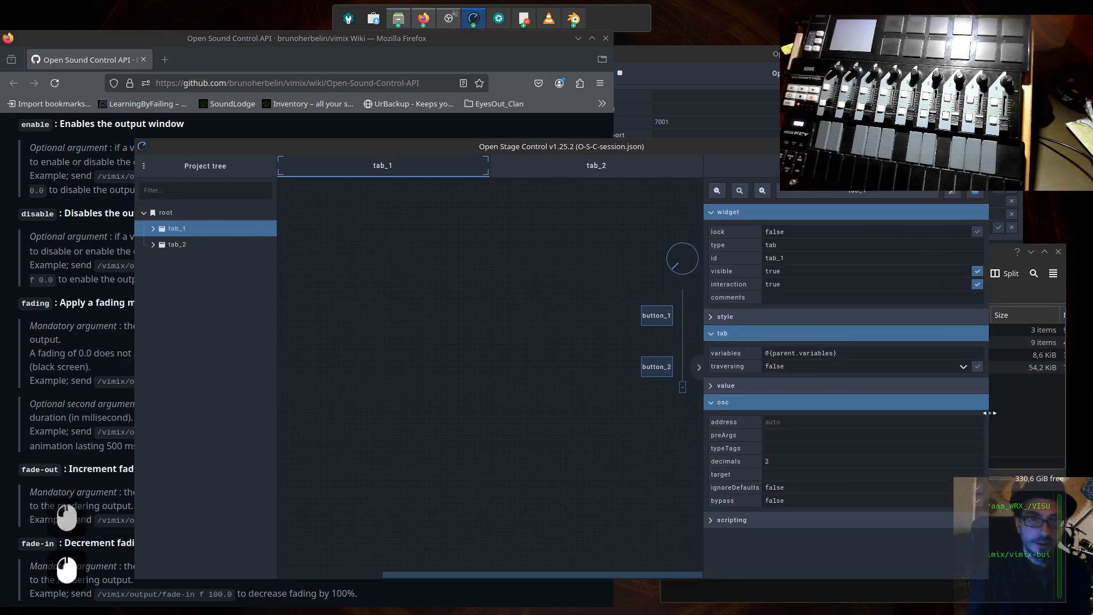
- Switch to the Dolphin window and launch vimix from the src folder by running ./vimix in the terminal
click(1043, 581)
text(./vimi)
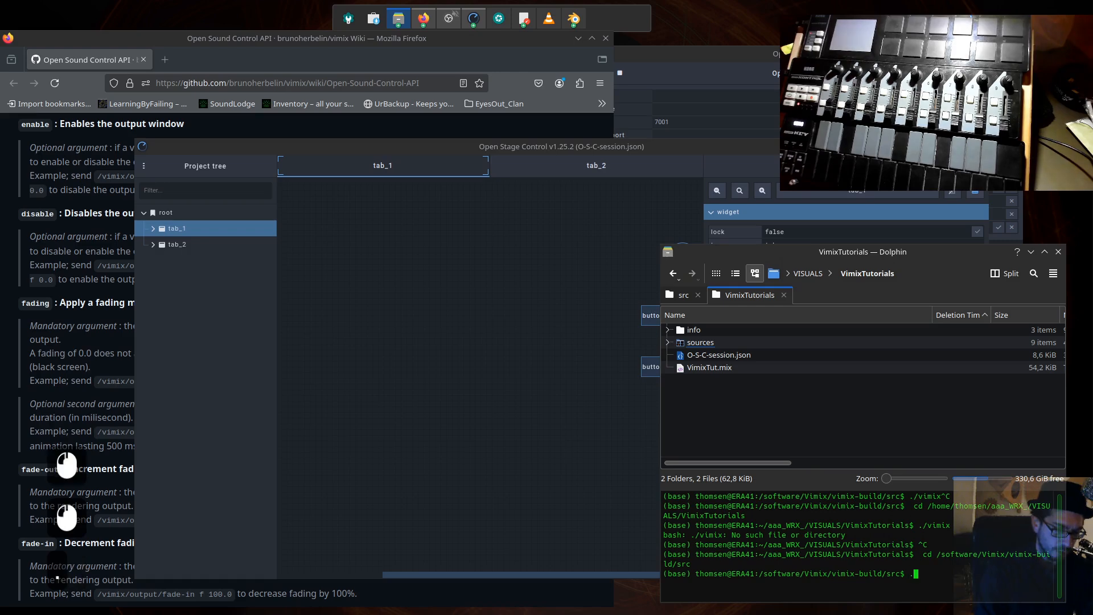
text(x)
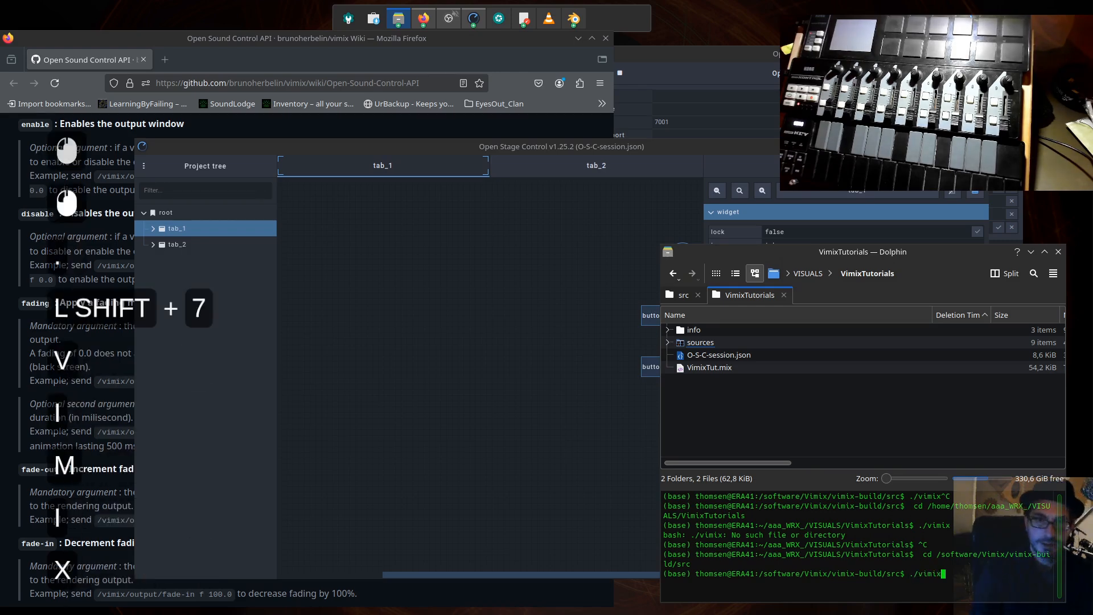
click(682, 295)
click(838, 565)
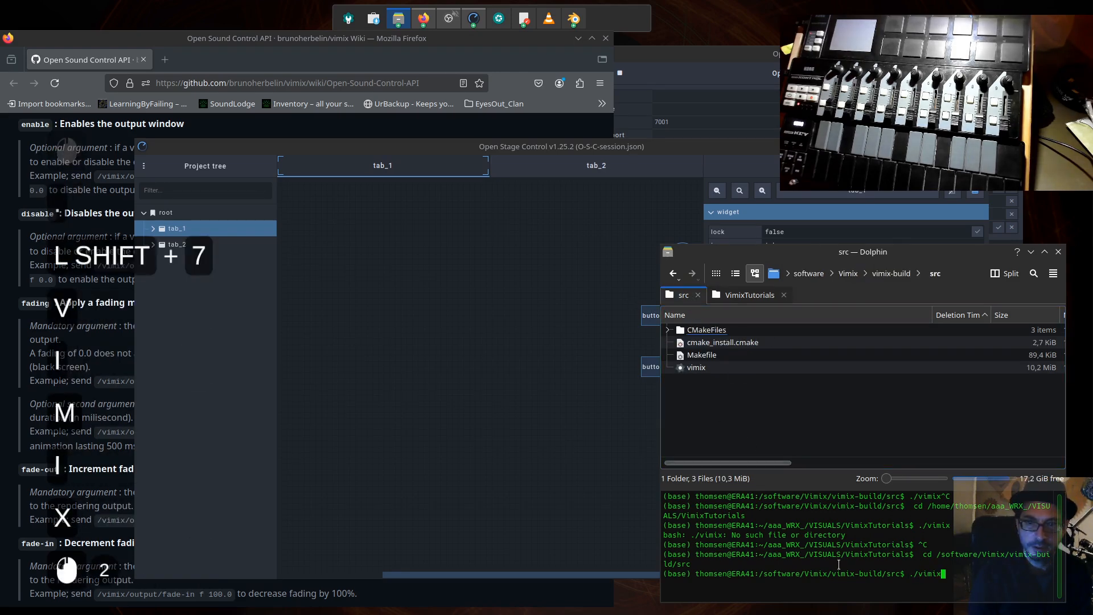
key(Return)
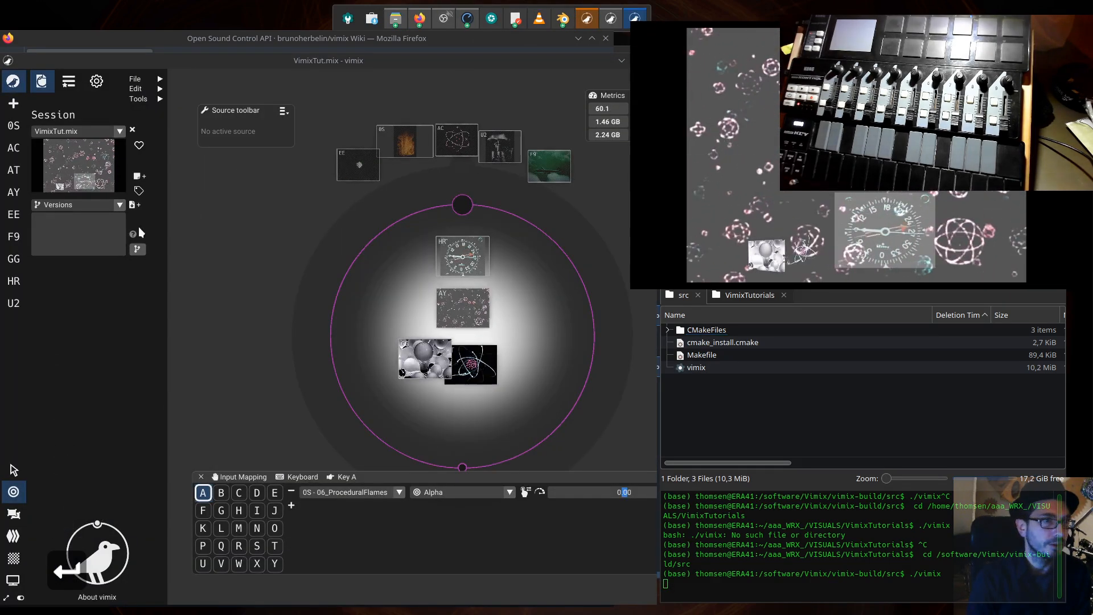
- Open the settings of the Atoms_fly and Hohenmesser sources in vimix and reset their brightness to 0
click(468, 323)
double_click(467, 326)
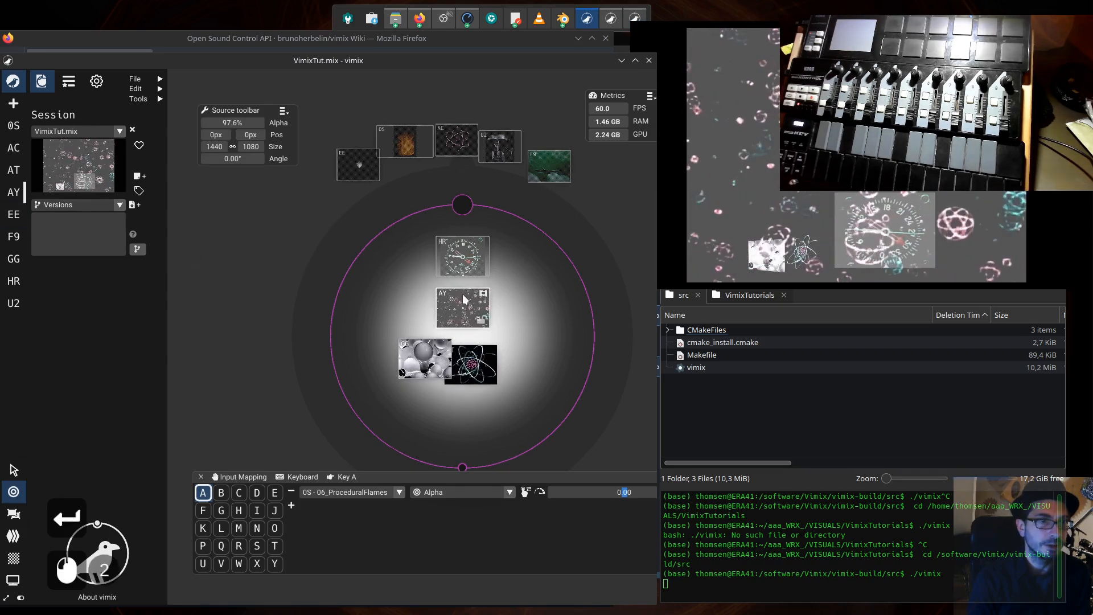
click(468, 263)
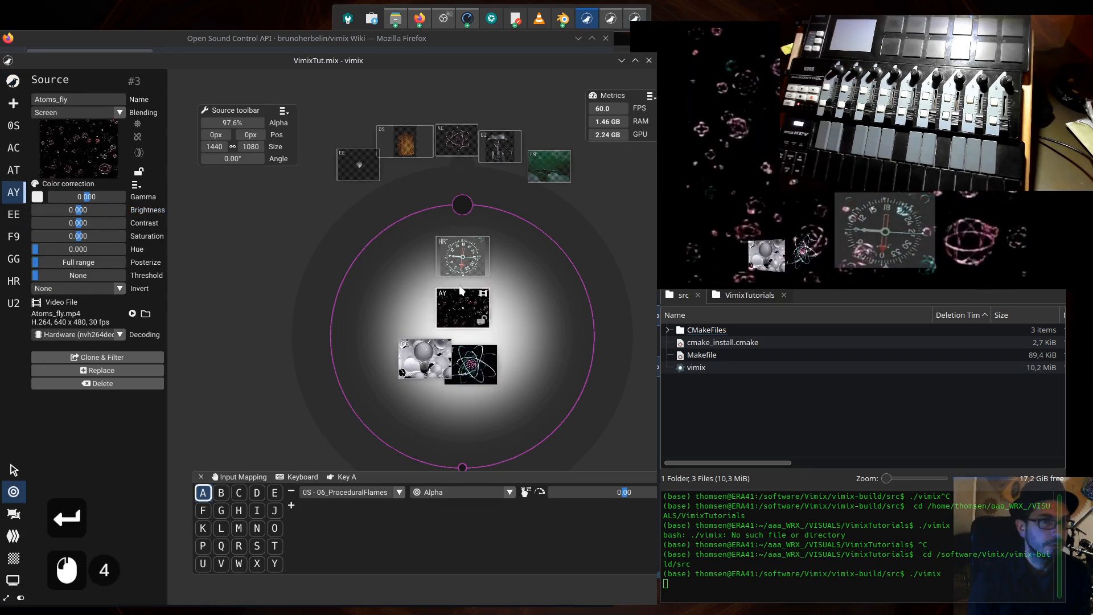
double_click(470, 266)
click(146, 211)
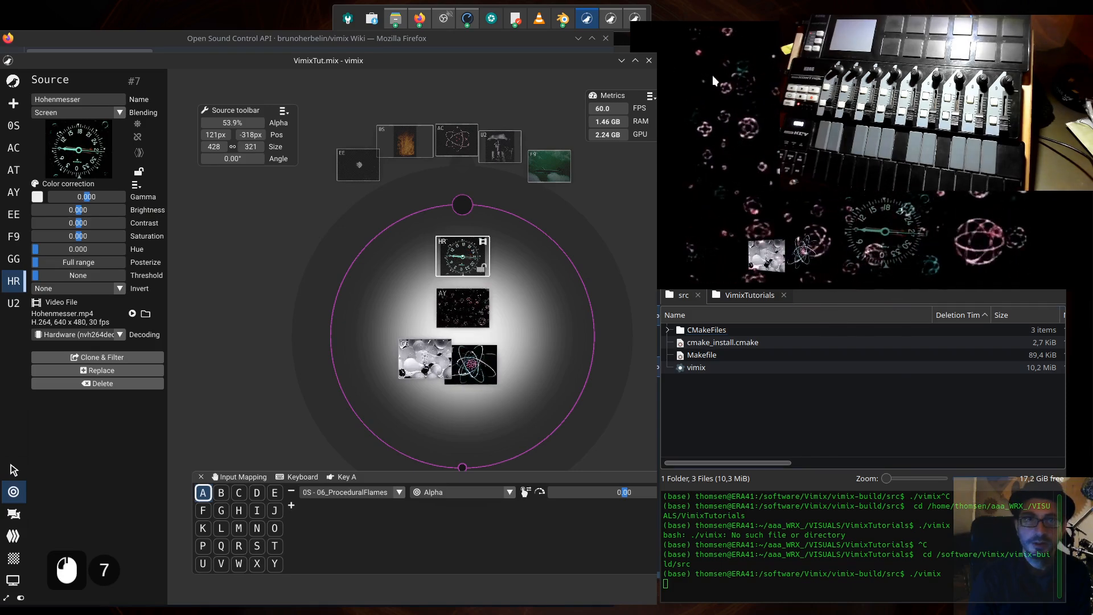
- Rearrange the vimix and Firefox windows and bring the Open Stage Control server and client windows to the front
drag(586, 65, 567, 145)
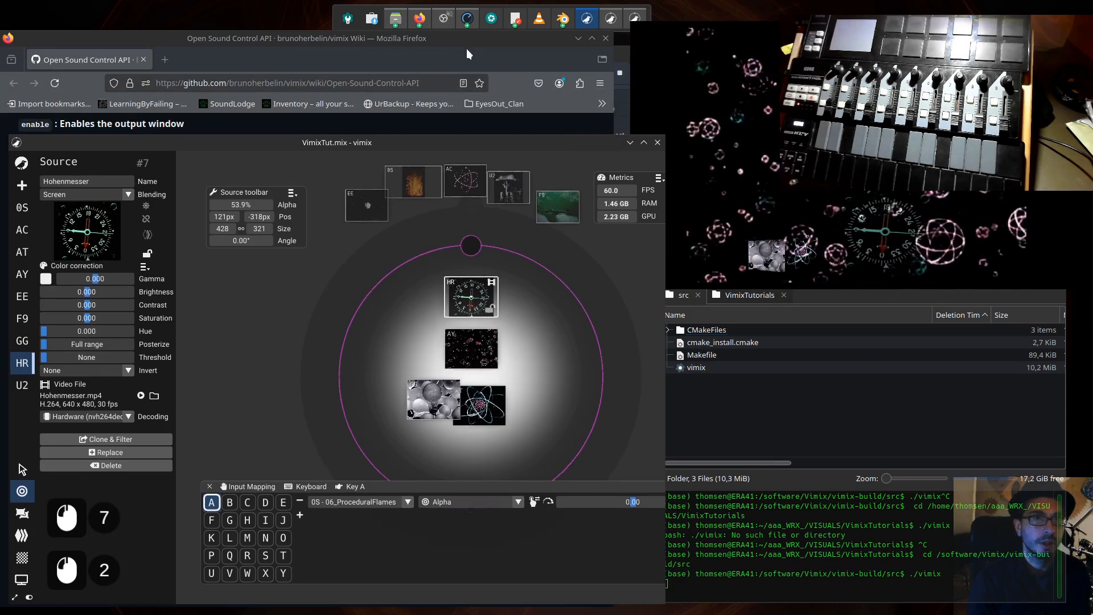
click(628, 111)
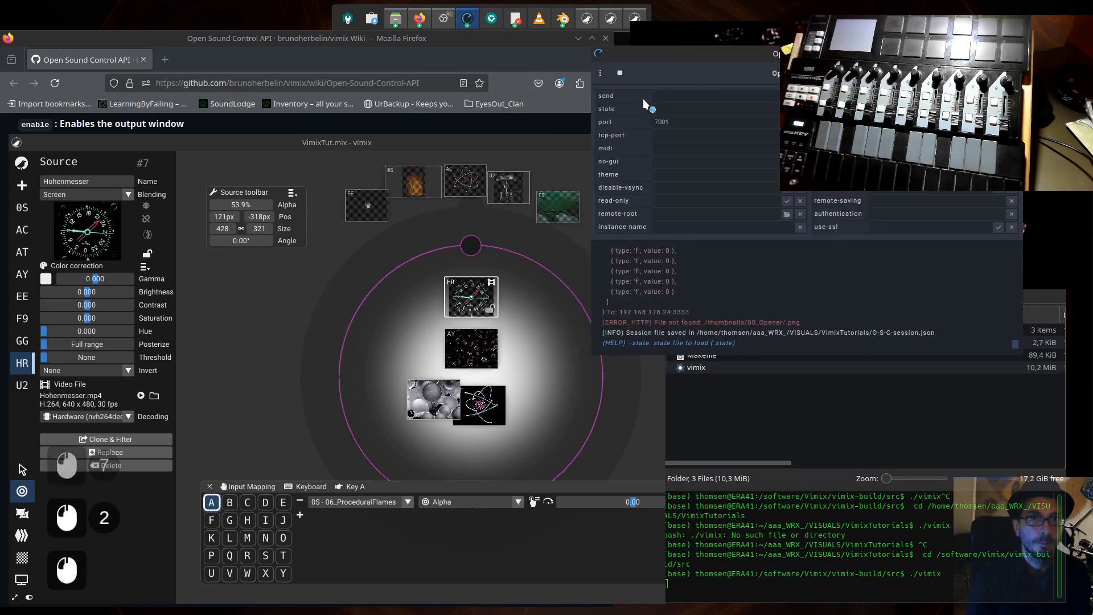
click(526, 34)
mouse_move(486, 49)
mouse_down()
mouse_move(649, 46)
mouse_move(474, 35)
mouse_up()
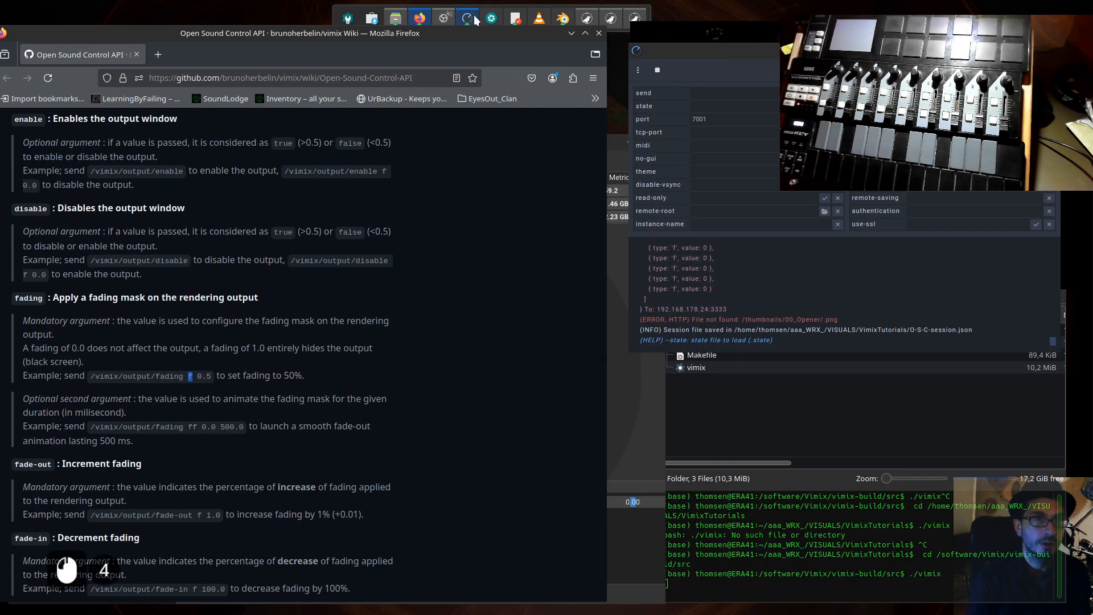
mouse_move(471, 20)
click(528, 105)
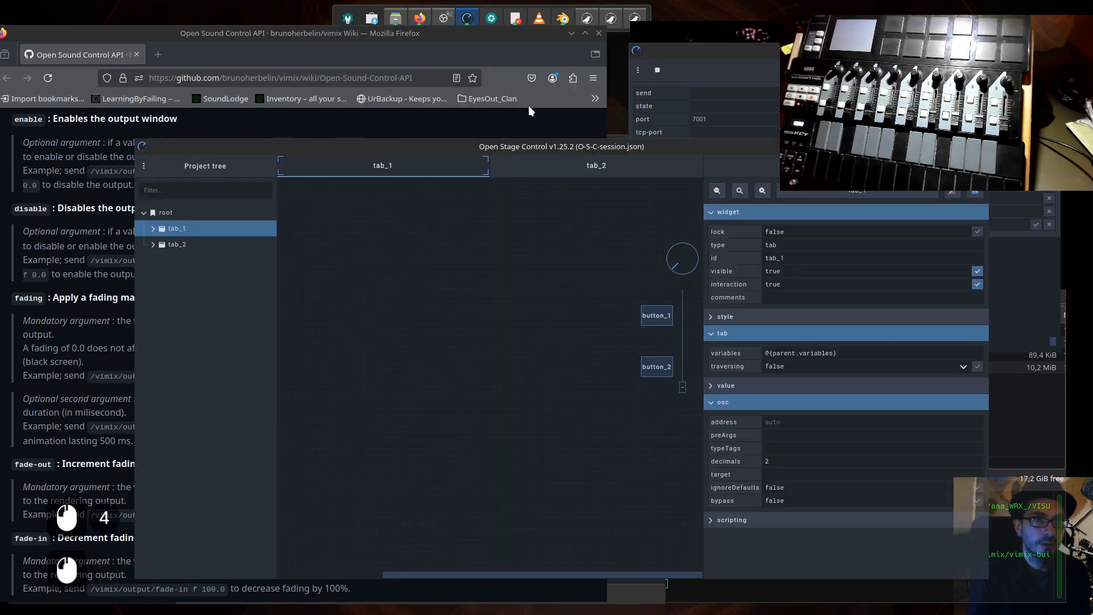
drag(572, 150, 476, 159)
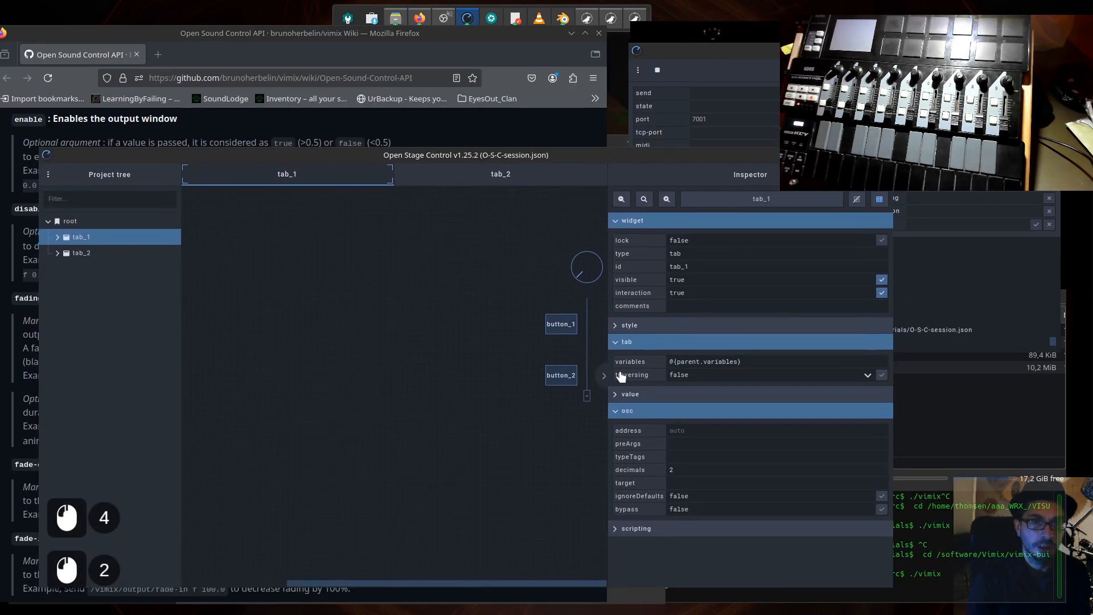
- Raise fader_1 on tab_1 and check the outgoing /vimix/output/fading messages in the Open Stage Control server log
click(590, 395)
drag(588, 391, 593, 340)
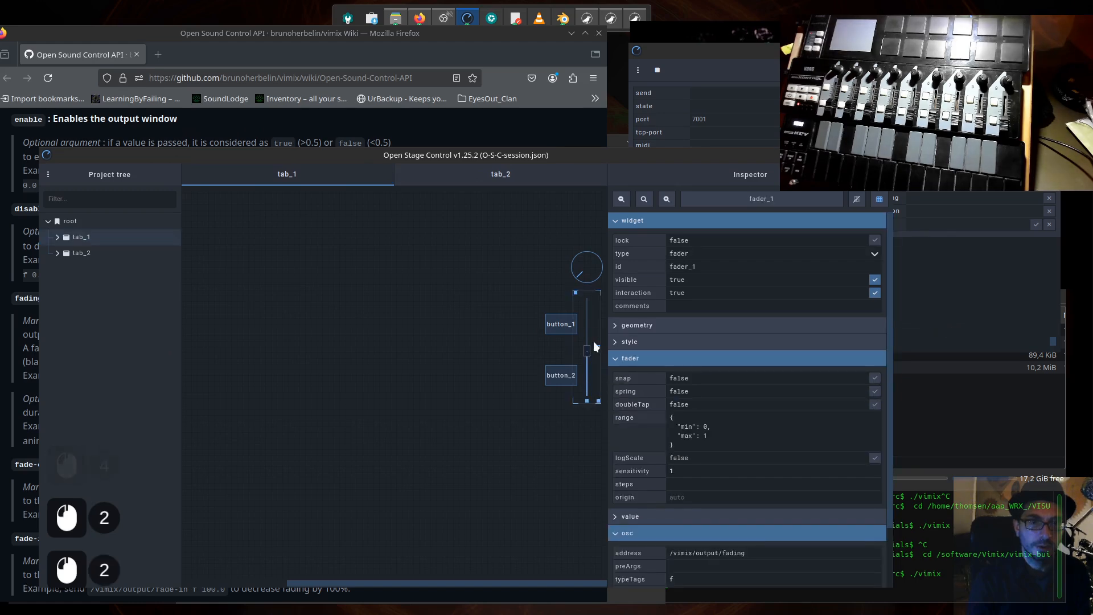
click(910, 193)
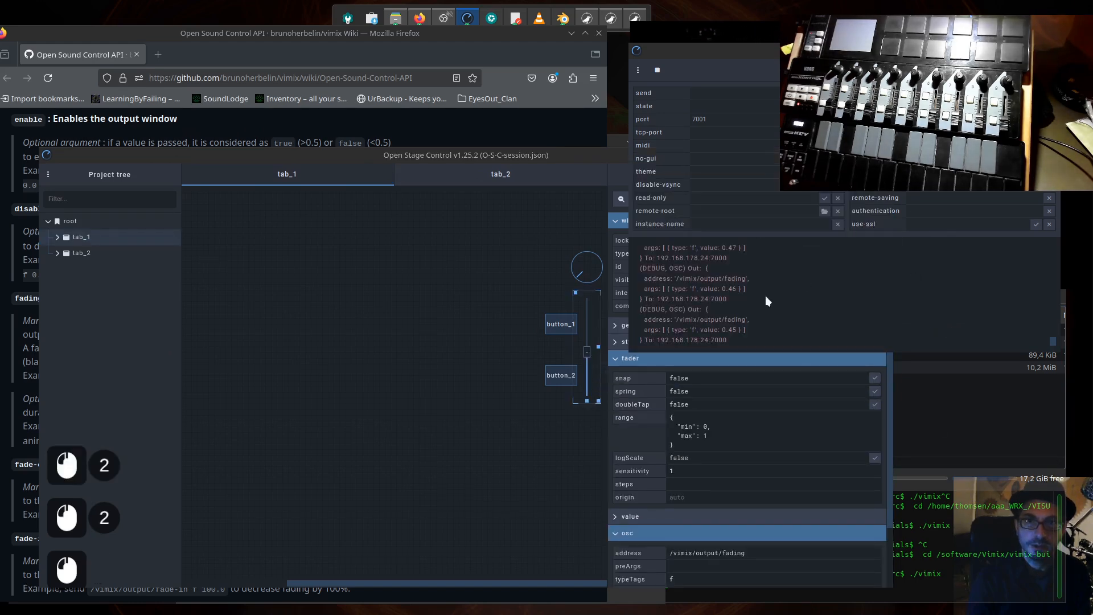
click(756, 334)
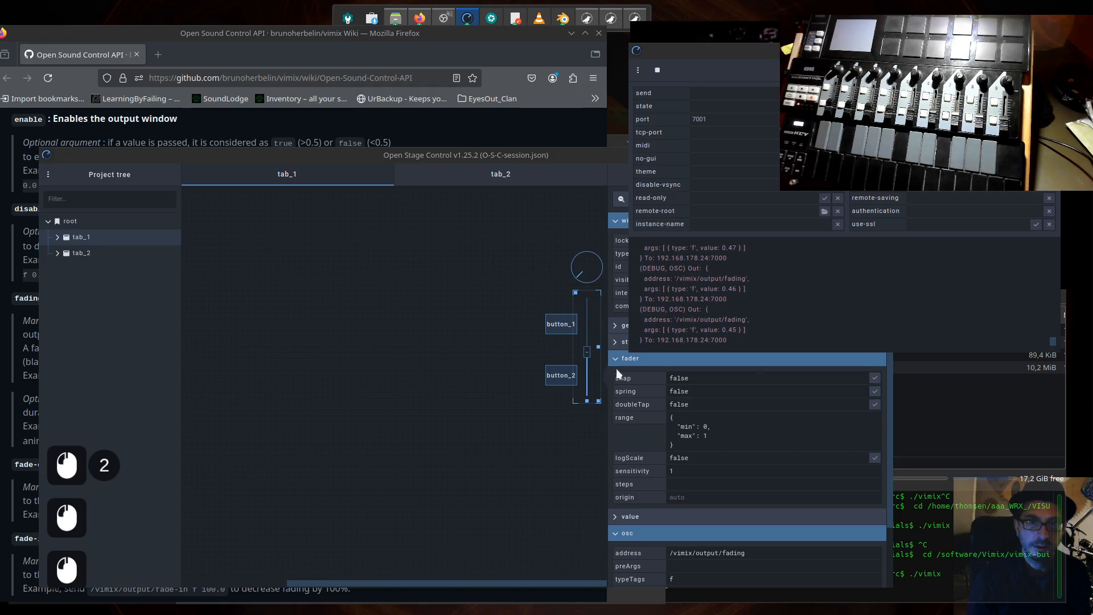
mouse_move(589, 353)
mouse_down()
mouse_move(585, 367)
mouse_move(587, 349)
mouse_up()
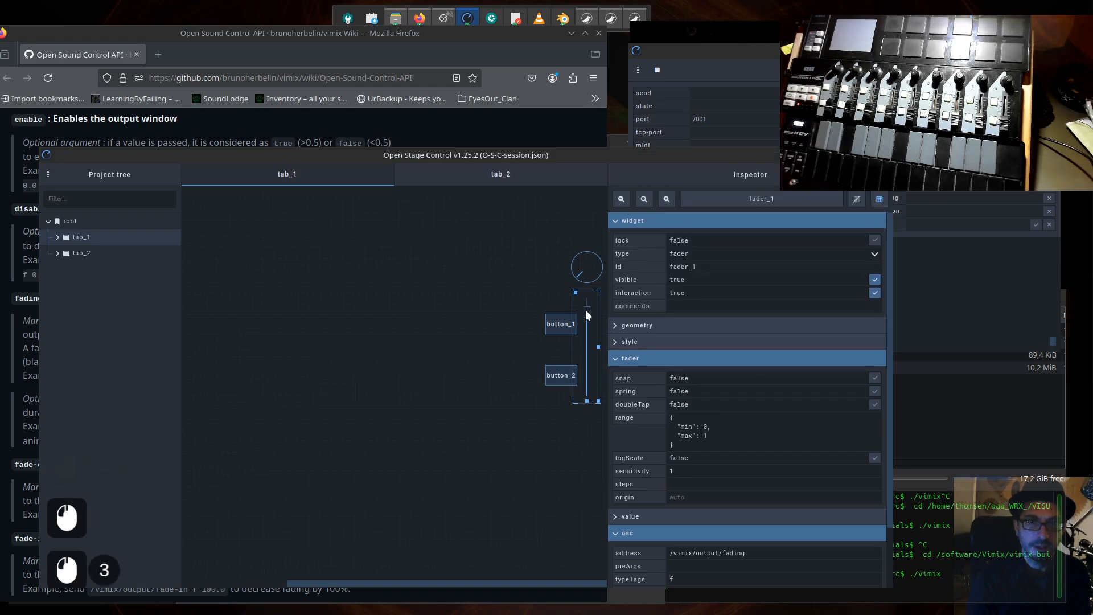
- Narrow the Open Stage Control client window, turn off its editor and raise fader_1 to its maximum
drag(893, 281, 674, 280)
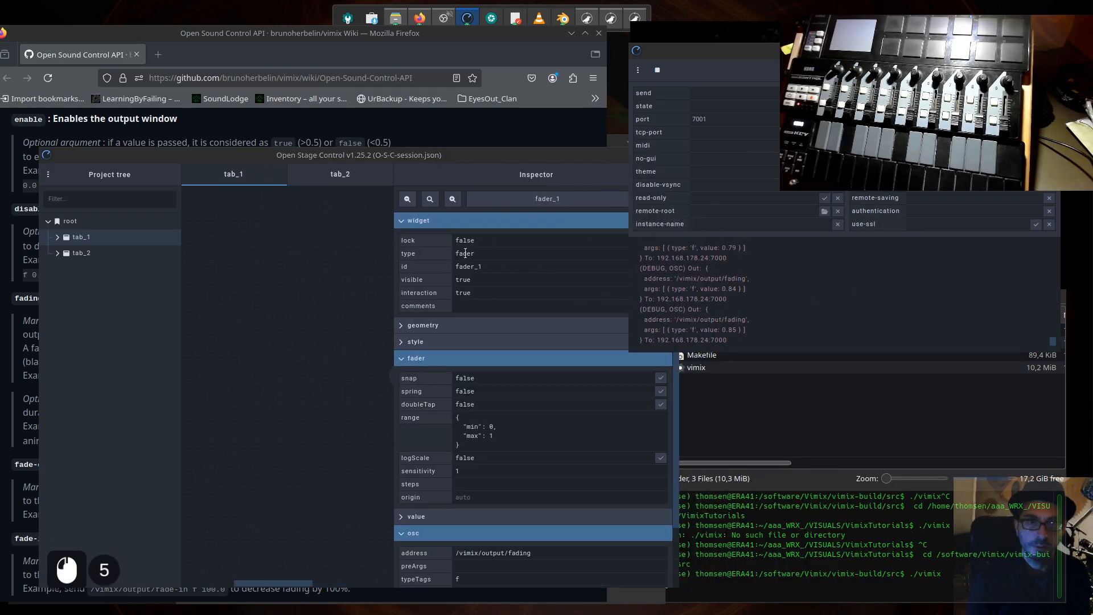
drag(438, 159, 452, 177)
click(365, 338)
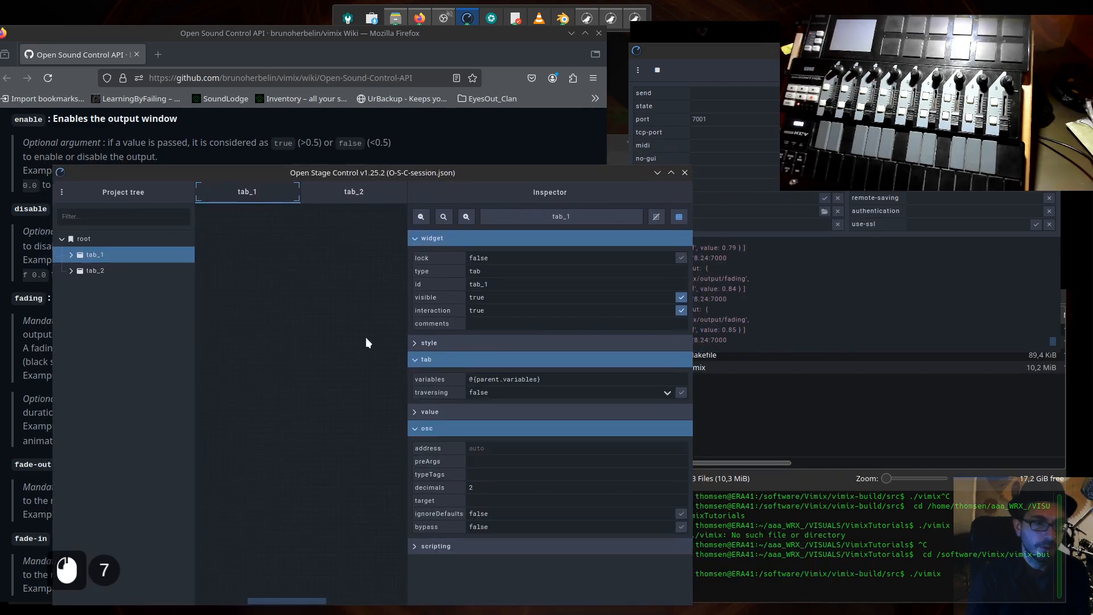
key(ctrl+e)
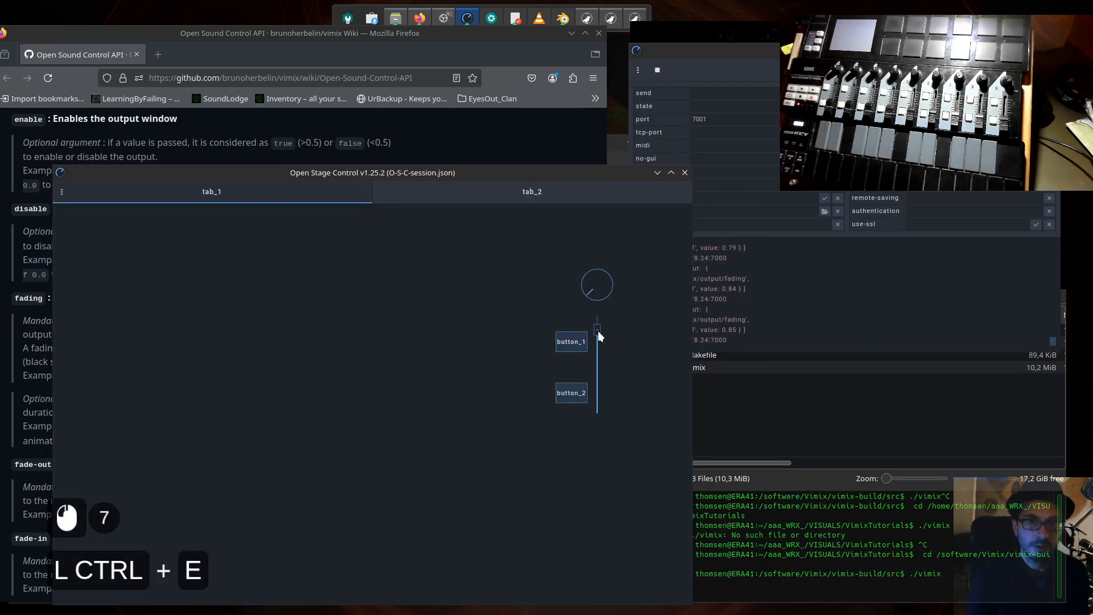
drag(598, 332, 601, 295)
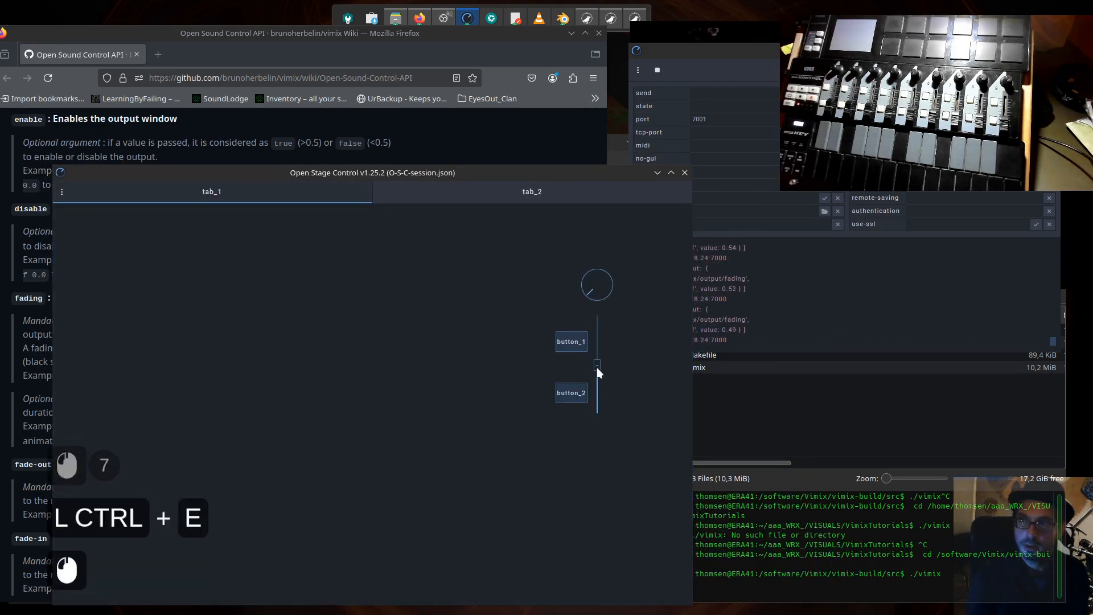
- Minimize Firefox, place the vimix window beside Open Stage Control and lower fader_1 by about a quarter to test the fading
drag(539, 176, 859, 202)
click(571, 32)
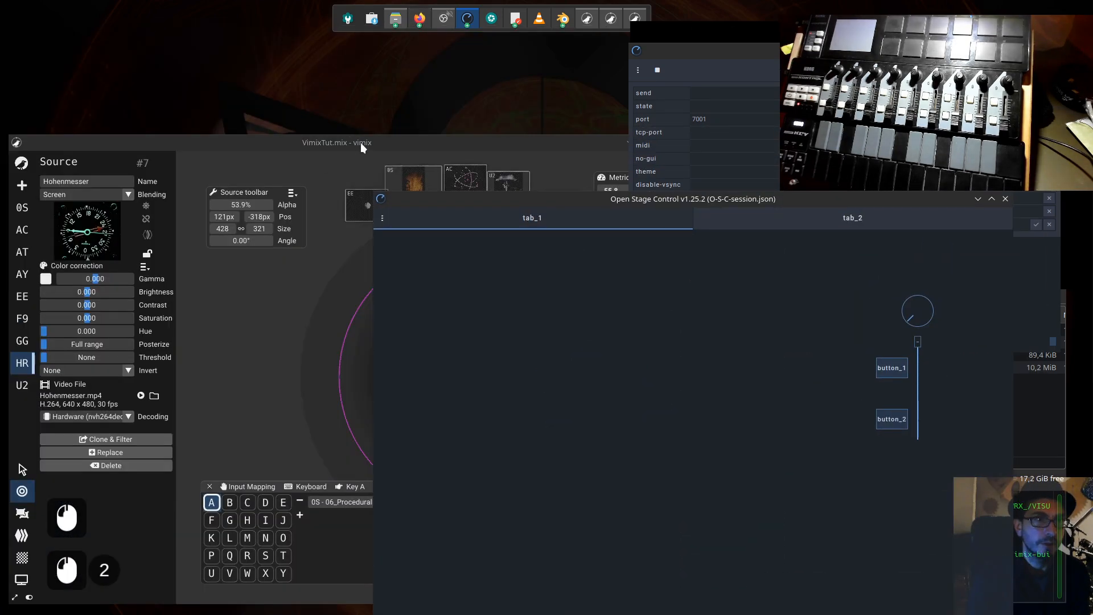
drag(361, 142, 325, 109)
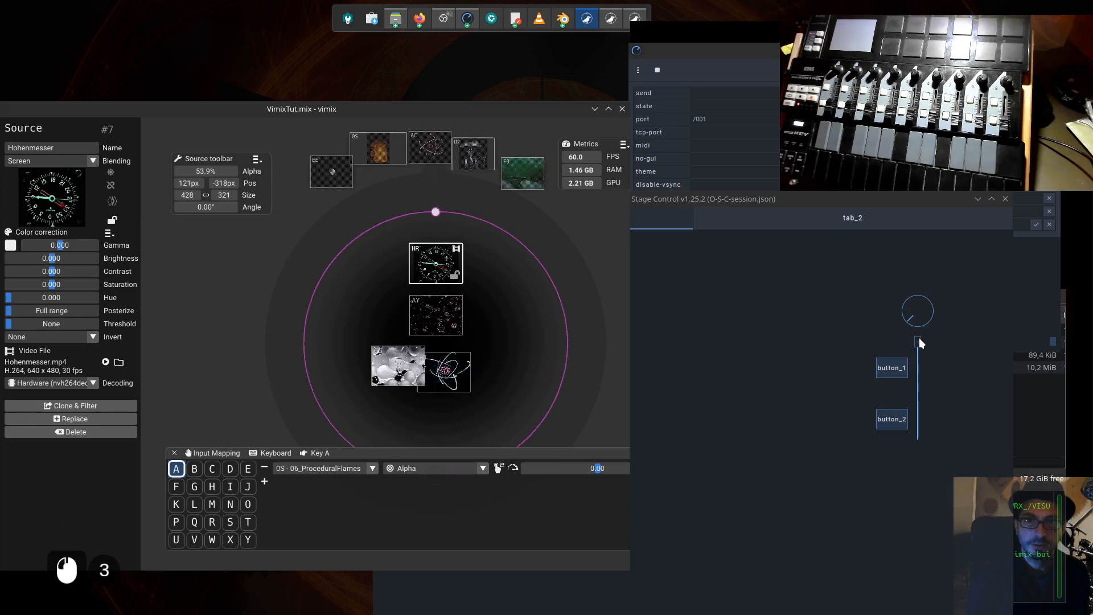
drag(921, 342, 921, 369)
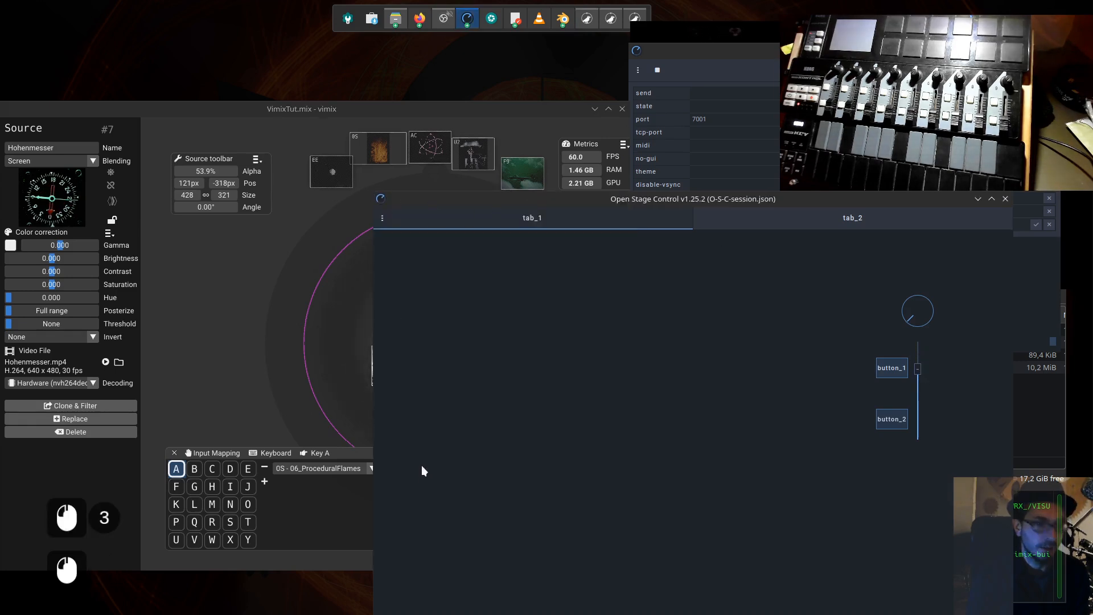
- Shrink and reposition the Open Stage Control window so vimix stays uncovered, and lower fader_1 almost to its minimum
drag(421, 466, 714, 463)
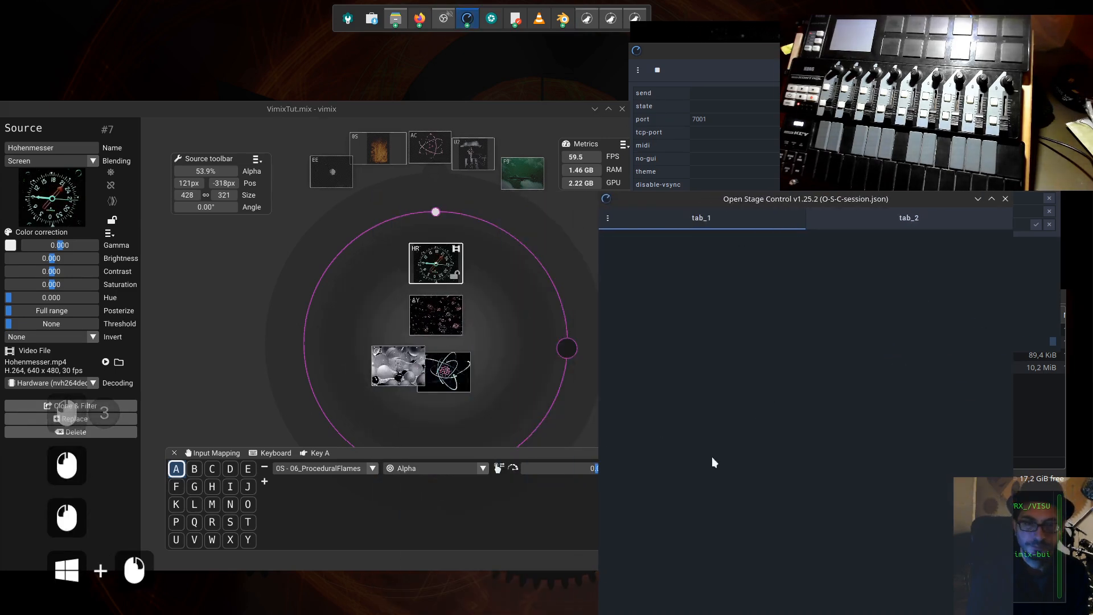
middle_click(751, 430)
drag(806, 199, 765, 153)
drag(775, 578, 934, 571)
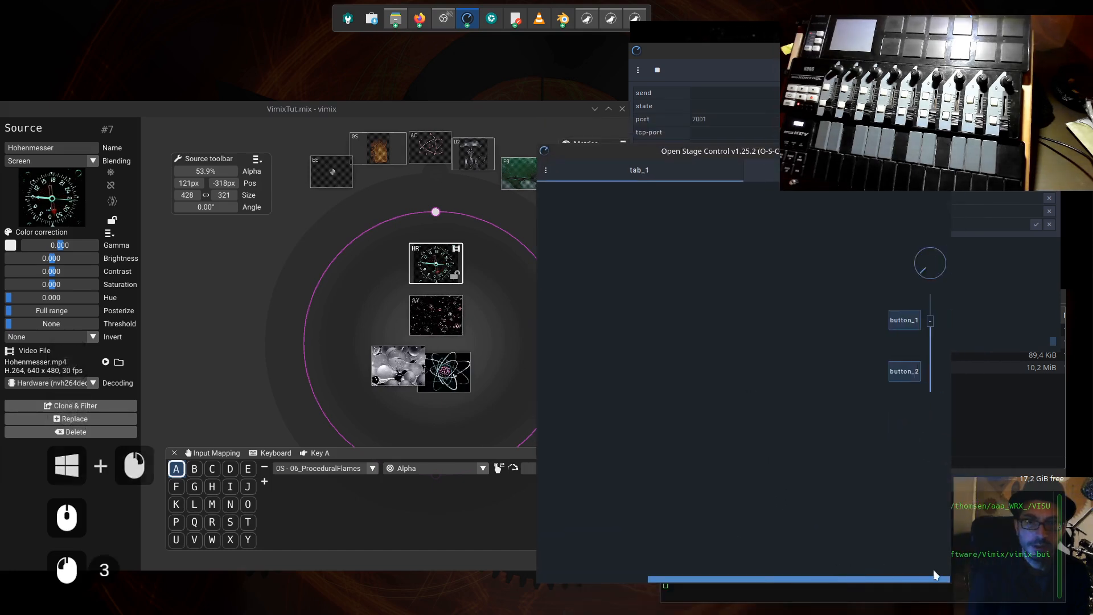
drag(931, 320, 937, 379)
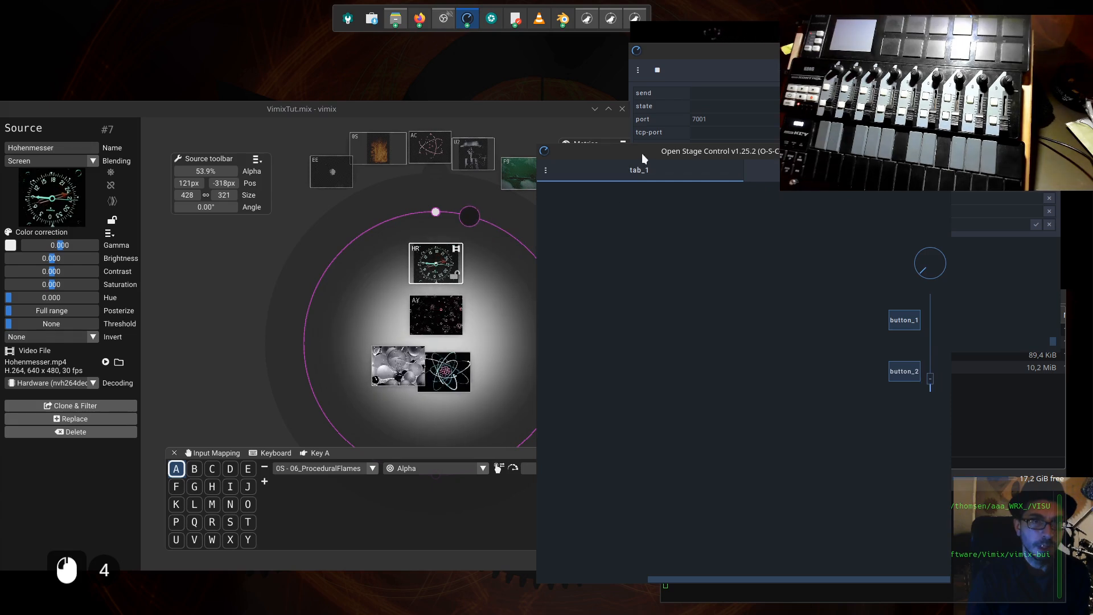
- Slightly reduce the fading with the handle on vimix's mixing circle, and sweep fader_1 to its maximum and back to its minimum
drag(642, 153, 669, 156)
mouse_move(470, 218)
mouse_down()
mouse_move(527, 373)
mouse_move(305, 272)
mouse_move(420, 218)
mouse_move(316, 292)
mouse_move(435, 215)
mouse_move(430, 407)
mouse_move(461, 214)
mouse_up()
drag(929, 158, 904, 155)
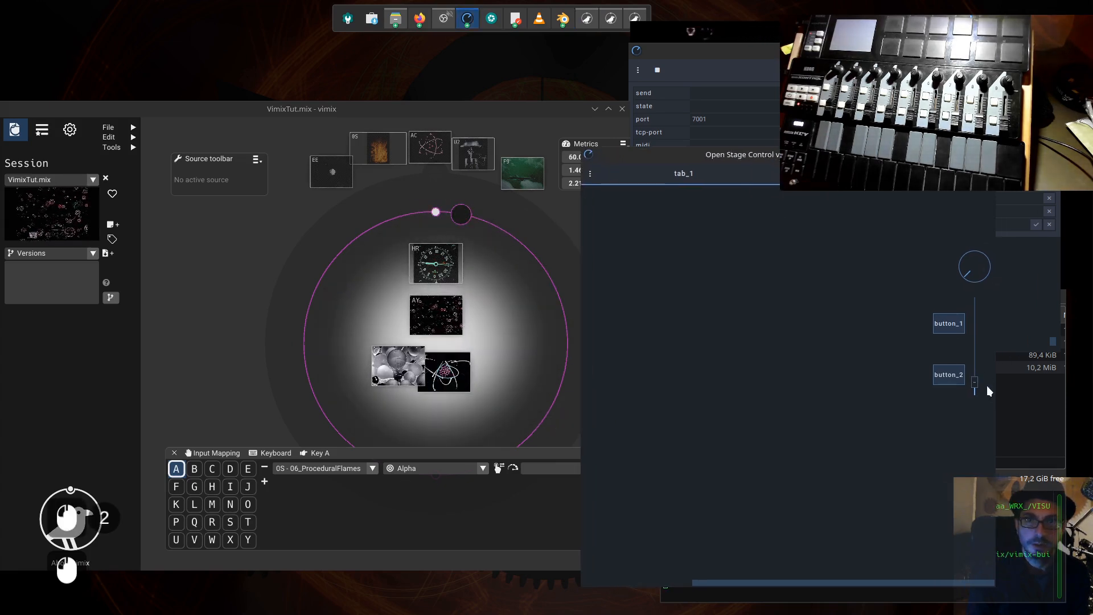
drag(976, 385, 981, 288)
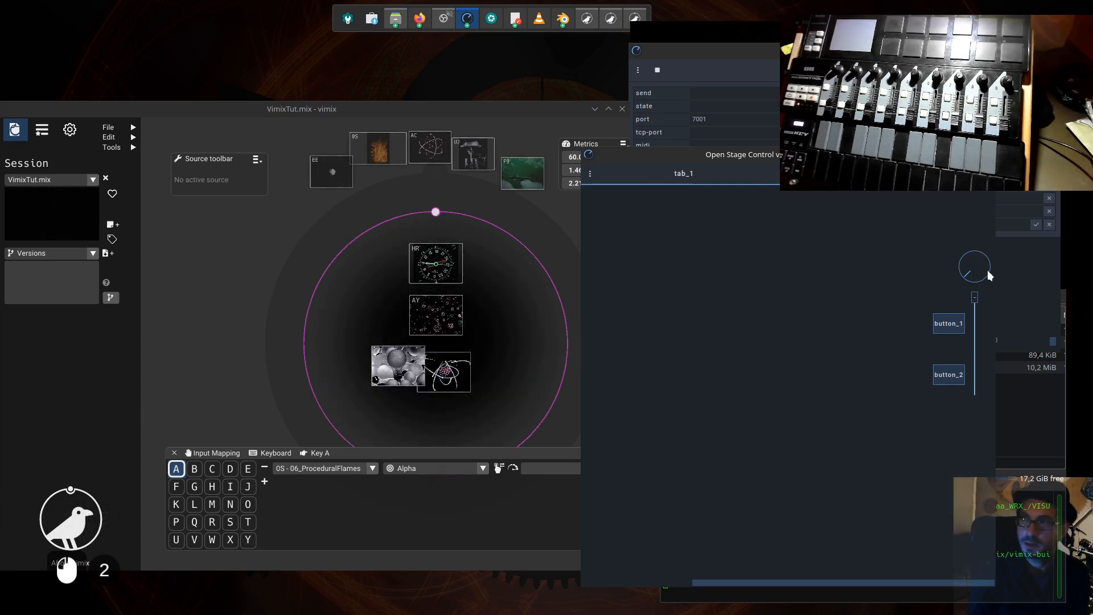
drag(989, 275, 989, 395)
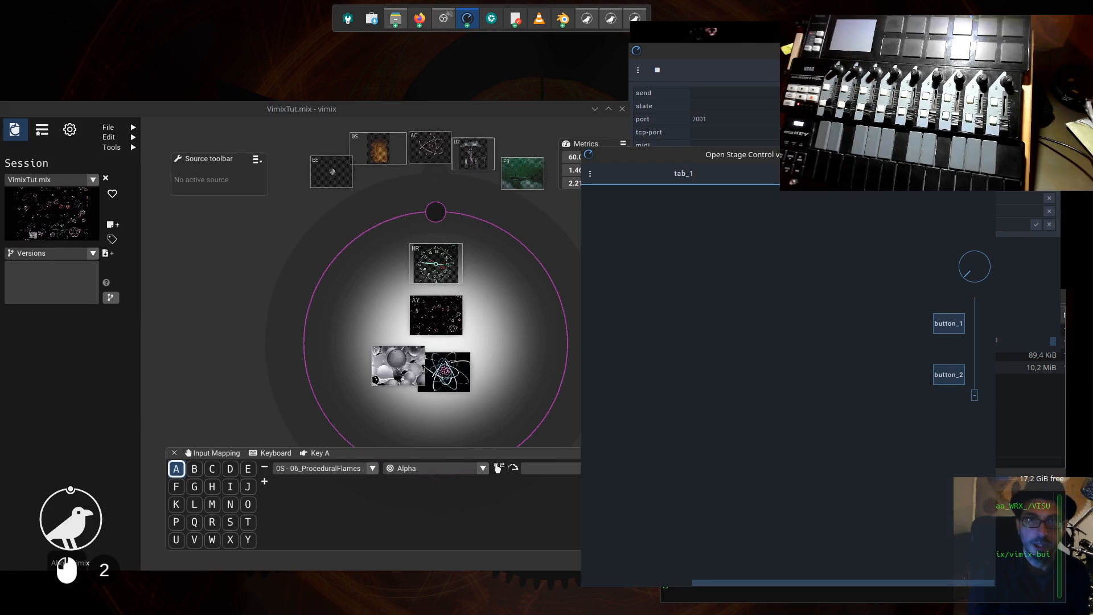
- Reposition and slightly widen the Open Stage Control client window beside vimix, and switch button_2 on
drag(873, 155, 760, 183)
click(523, 114)
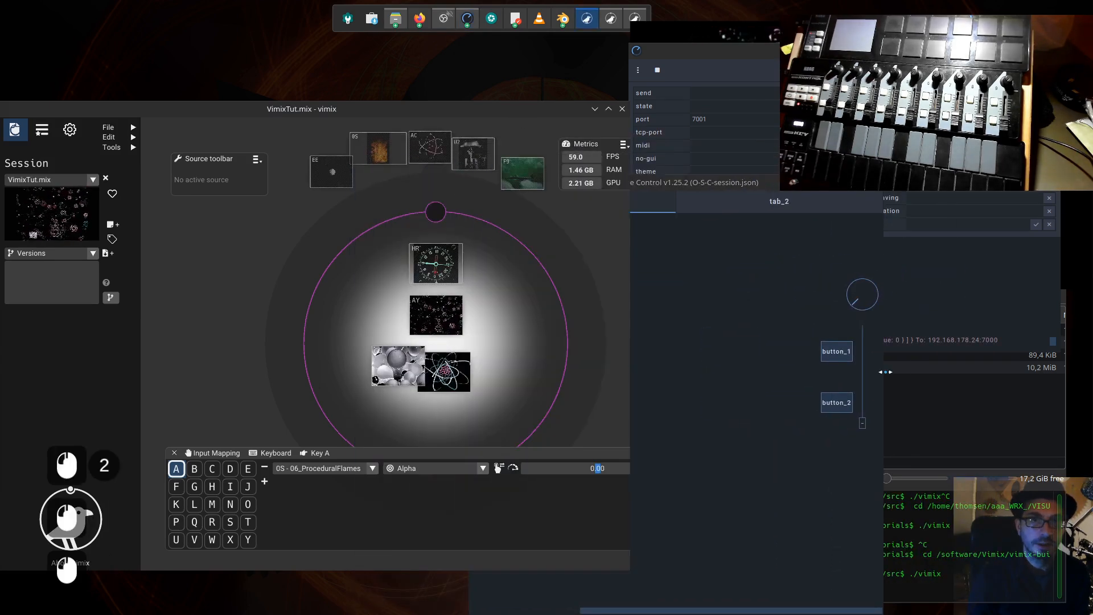
drag(884, 354, 933, 360)
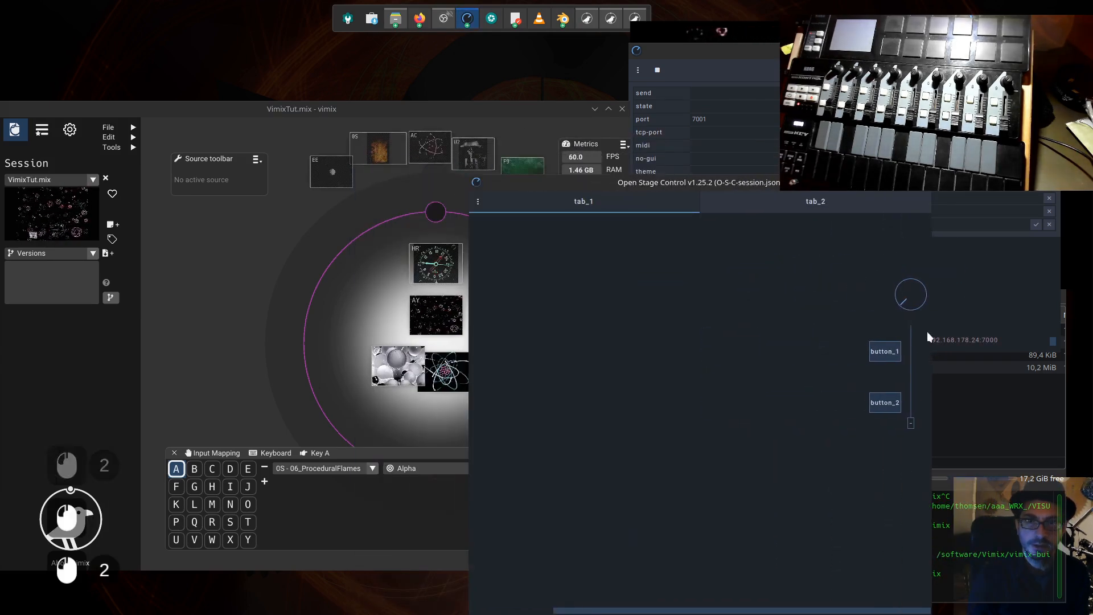
click(890, 406)
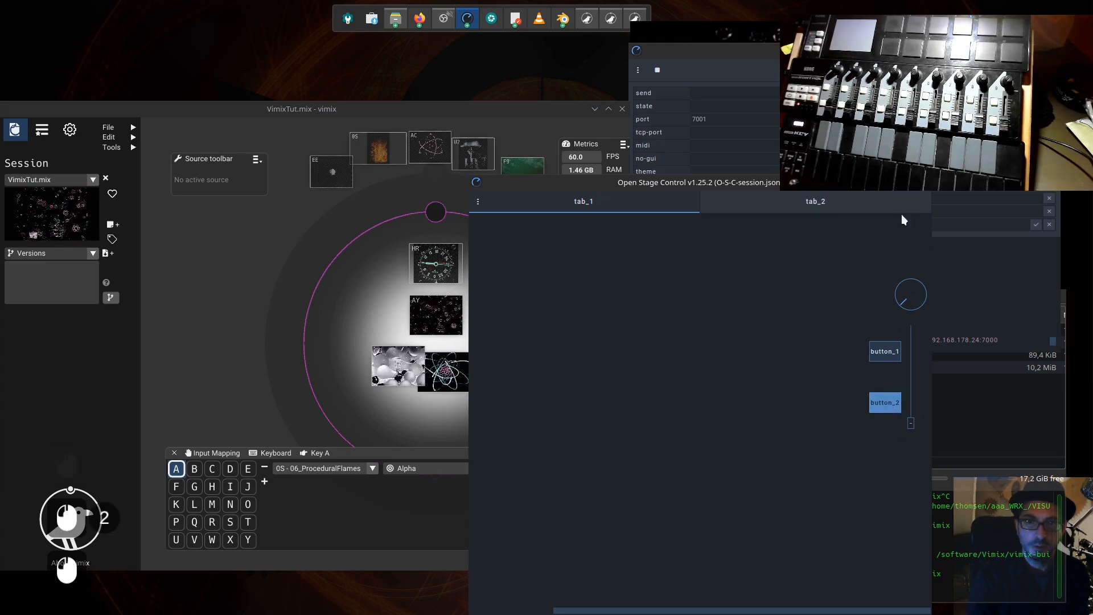
drag(820, 184, 691, 173)
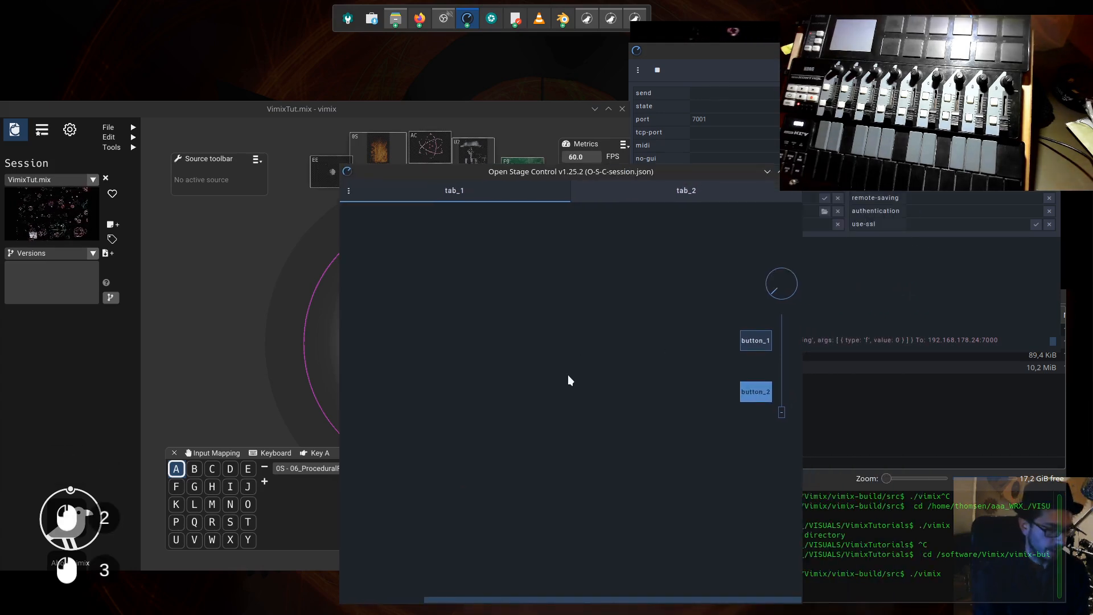
- Turn the editor on, enlarge the canvas area, and select button_2 with the window widened to show its properties
key(ctrl+e)
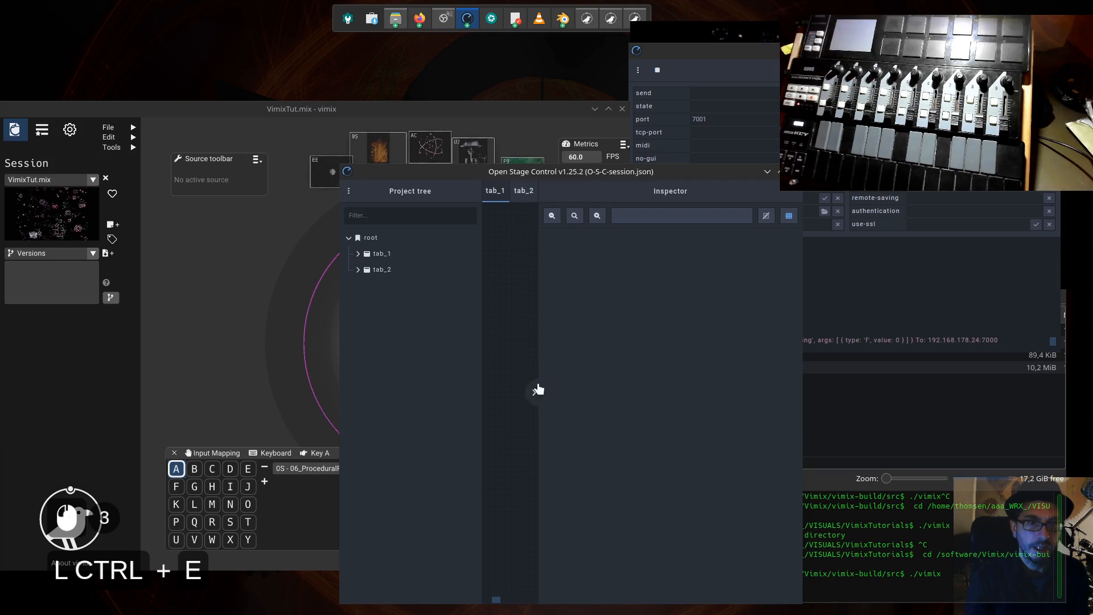
drag(538, 370, 710, 372)
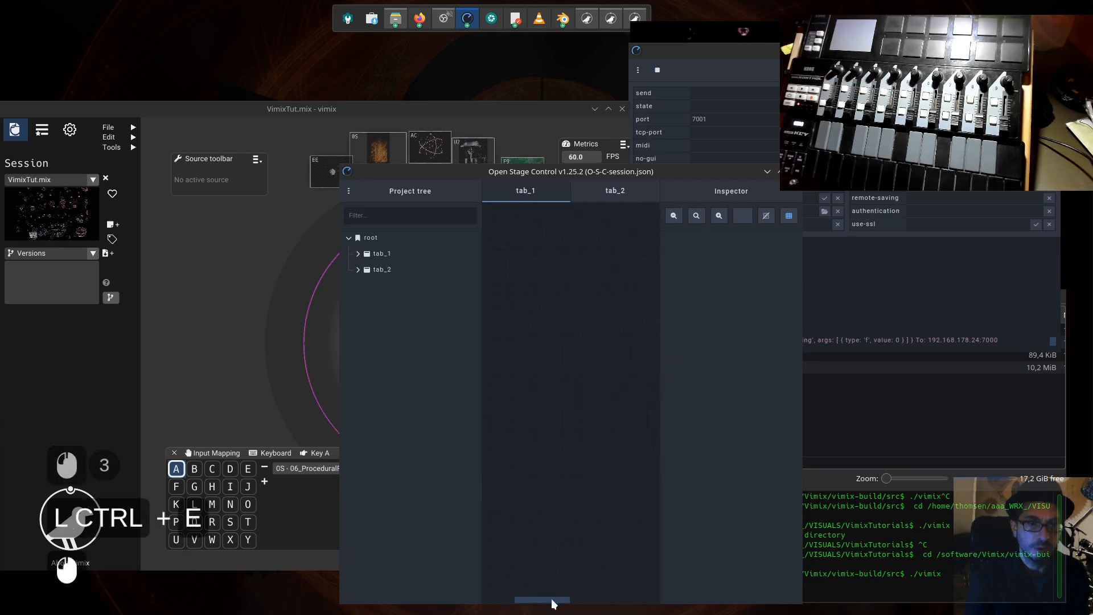
drag(552, 602, 642, 603)
click(615, 392)
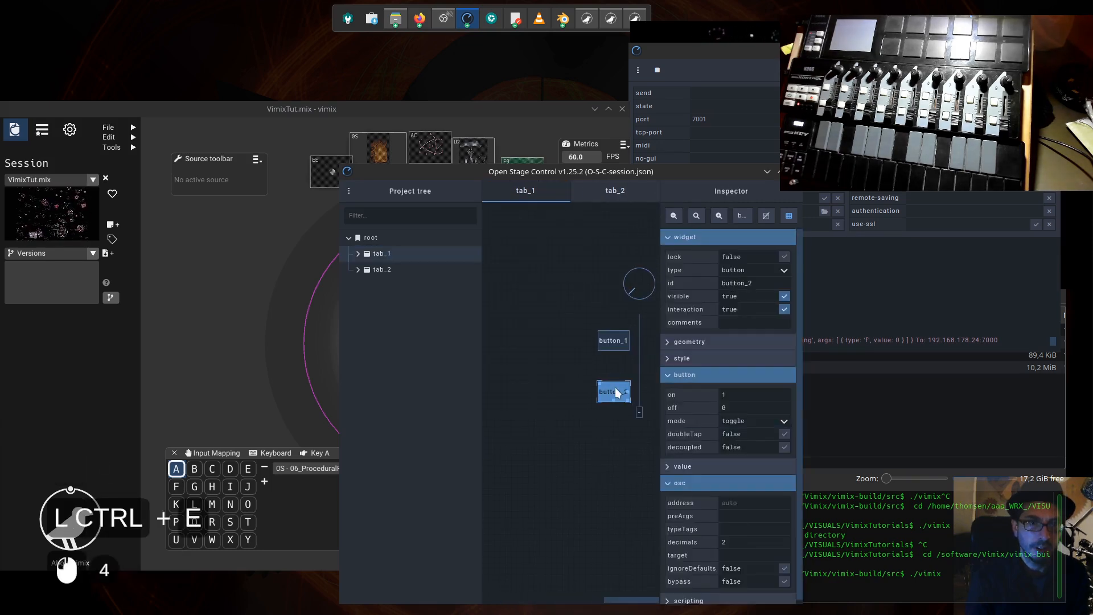
drag(800, 511, 895, 511)
- Switch to the Open Sound Control API wiki in Firefox and read the fading entry's optional second argument for animation duration
mouse_move(419, 20)
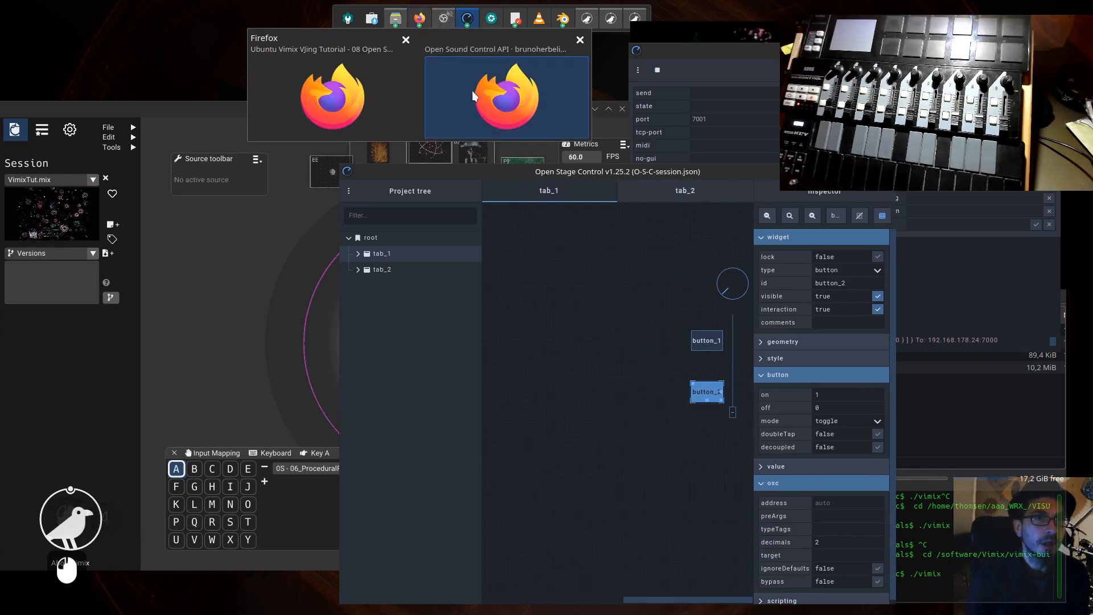
click(545, 98)
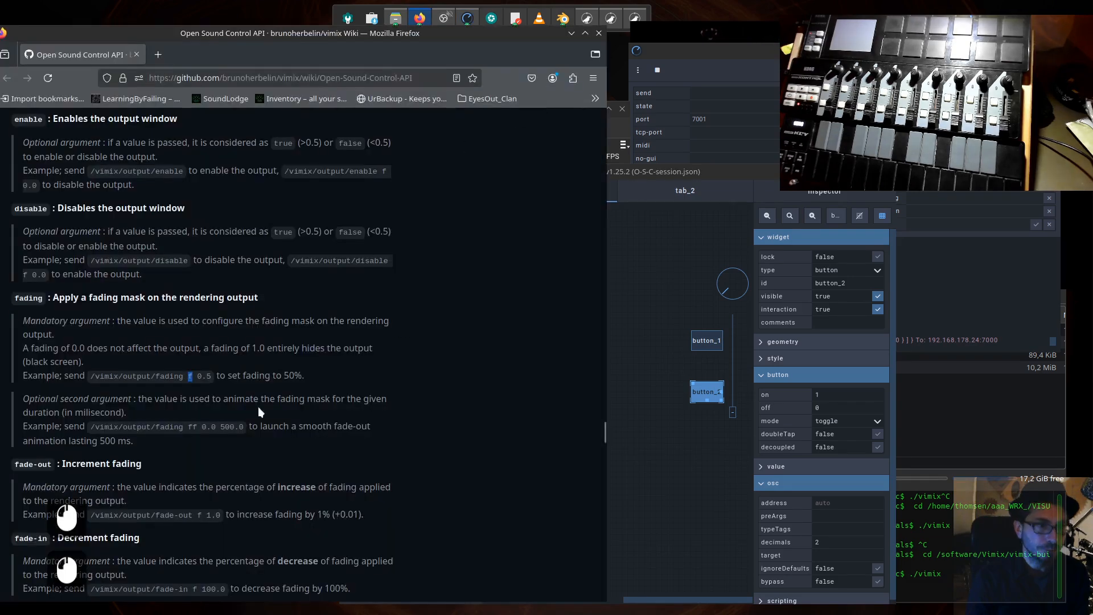
scroll(258, 406, down, 5)
key(F18)
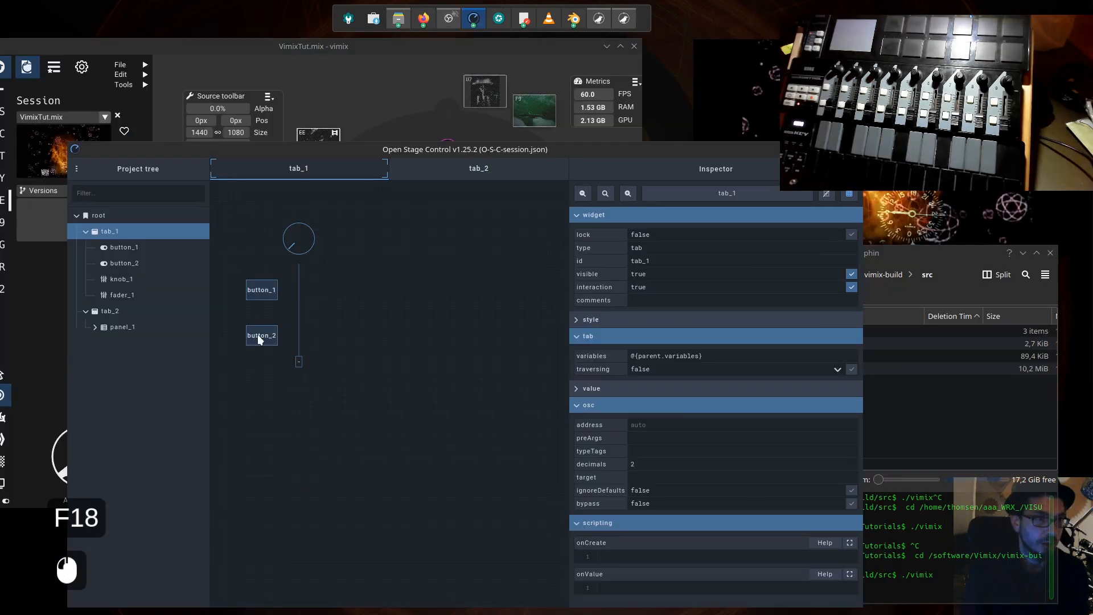
- Check the vimix mixing view, return to Open Stage Control, and bring button_2's osc and scripting properties into view
click(377, 51)
mouse_move(449, 150)
mouse_down()
mouse_move(549, 196)
mouse_move(574, 240)
mouse_move(462, 138)
mouse_up()
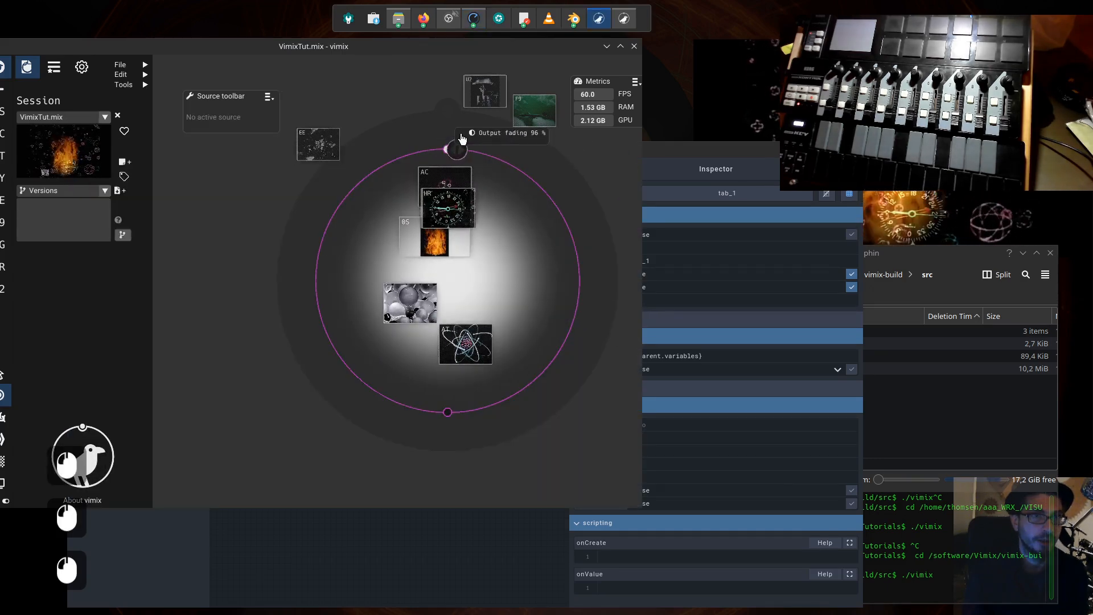
click(420, 515)
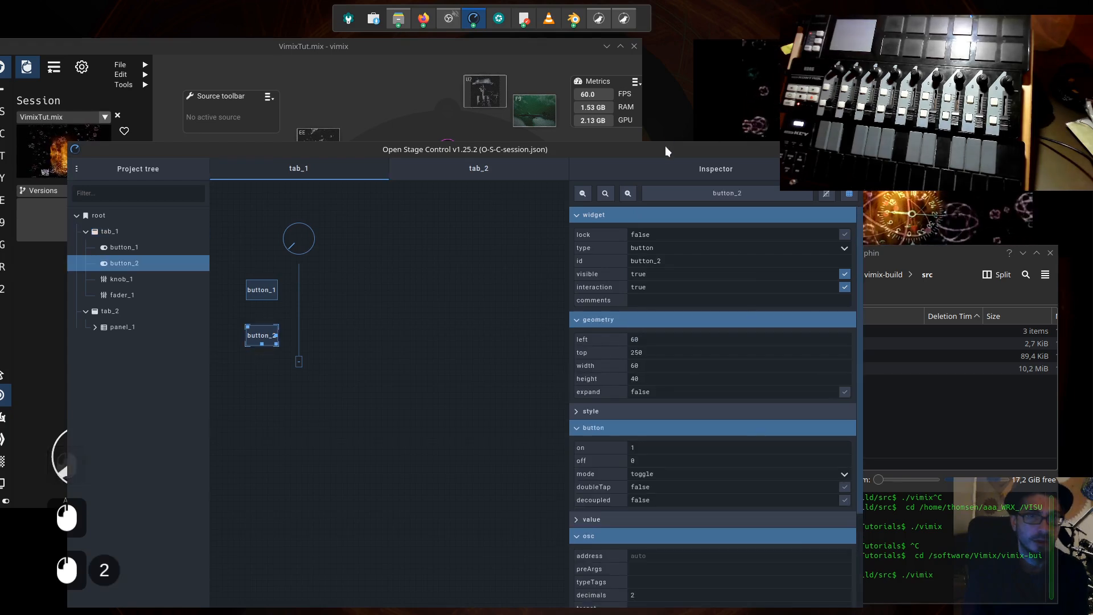
drag(665, 146, 641, 100)
scroll(632, 407, down, 6)
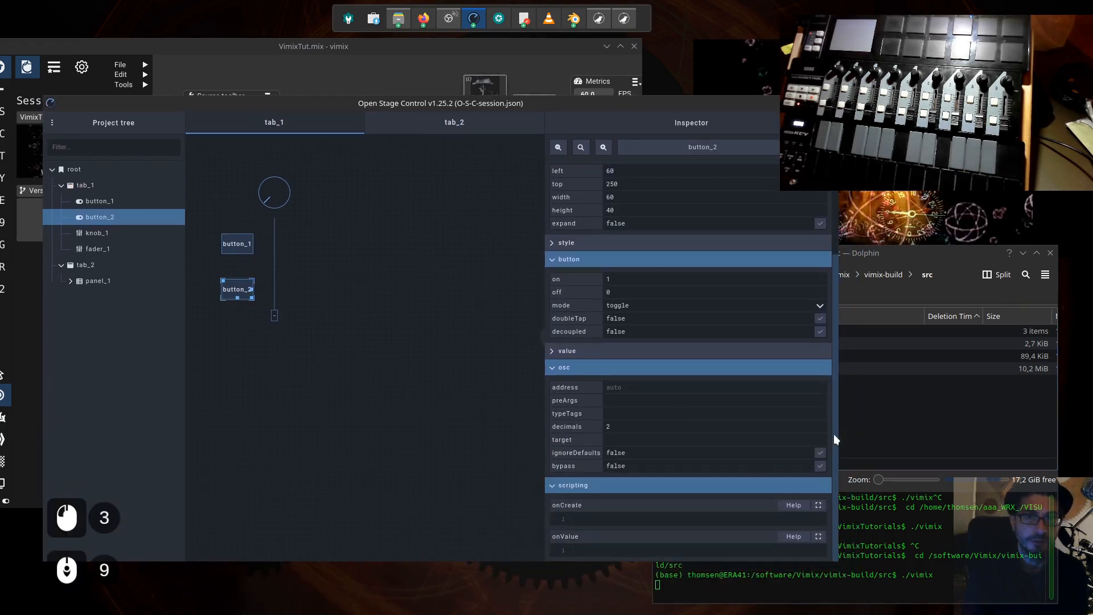
- Switch button_2 on and place the cursor in its OSC address, preArgs and target fields in turn
click(638, 389)
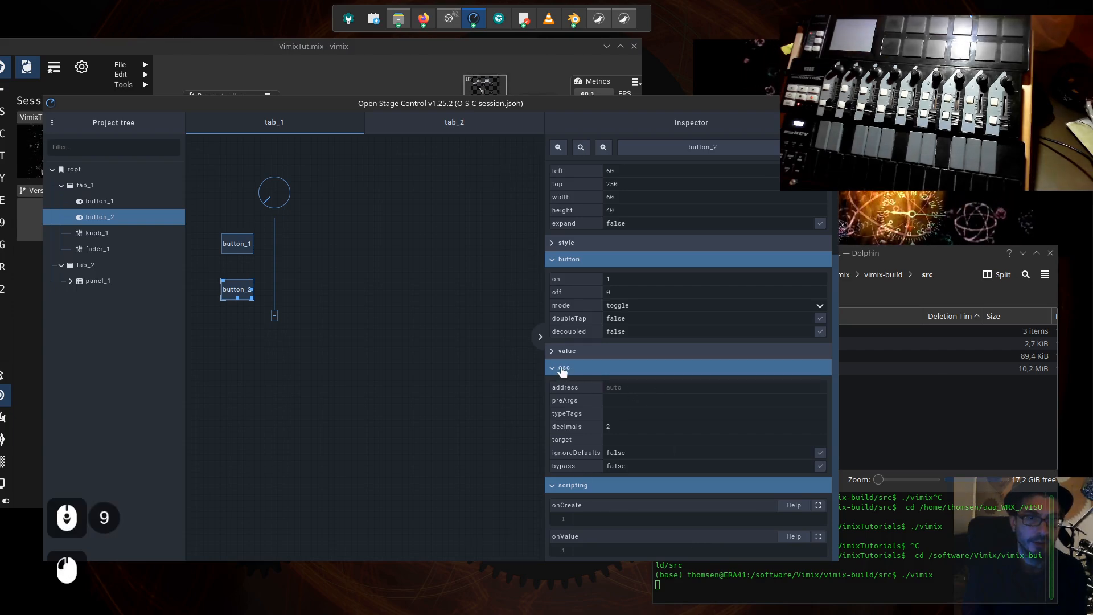
double_click(235, 288)
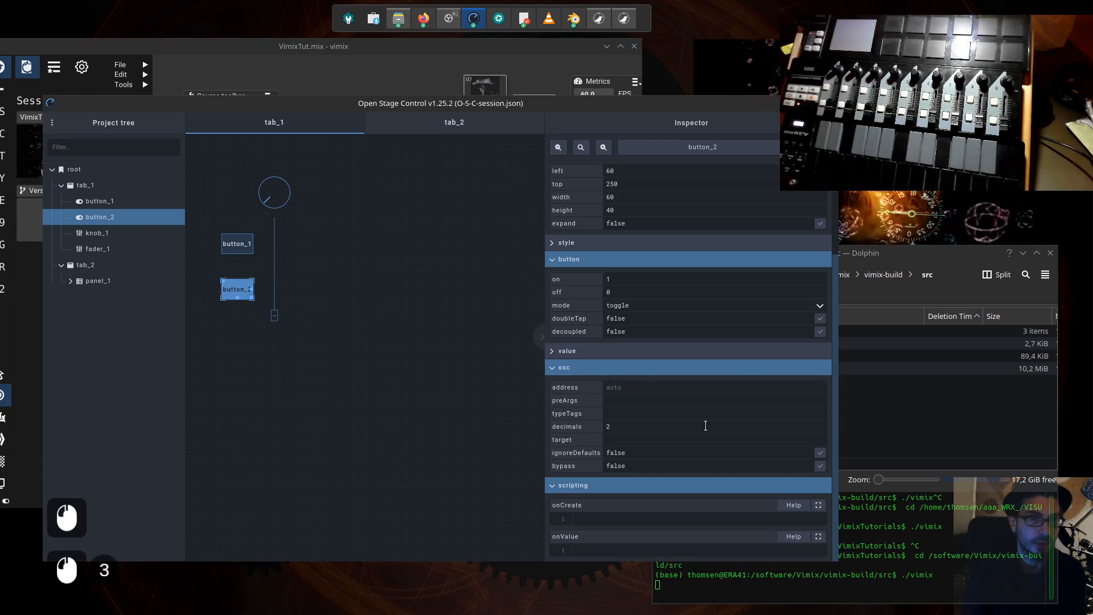
click(630, 387)
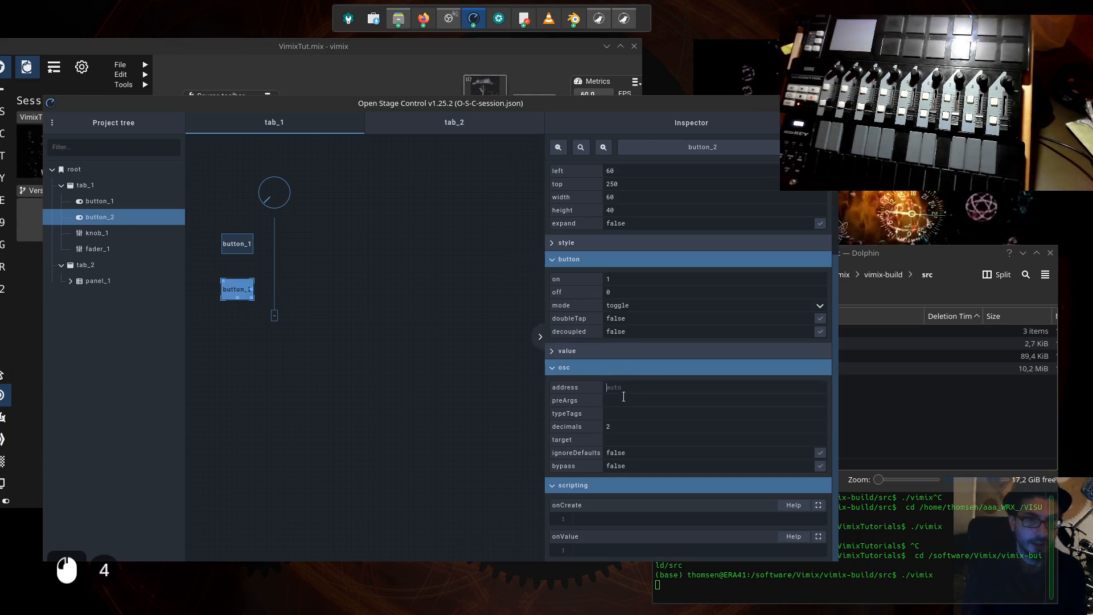
click(625, 400)
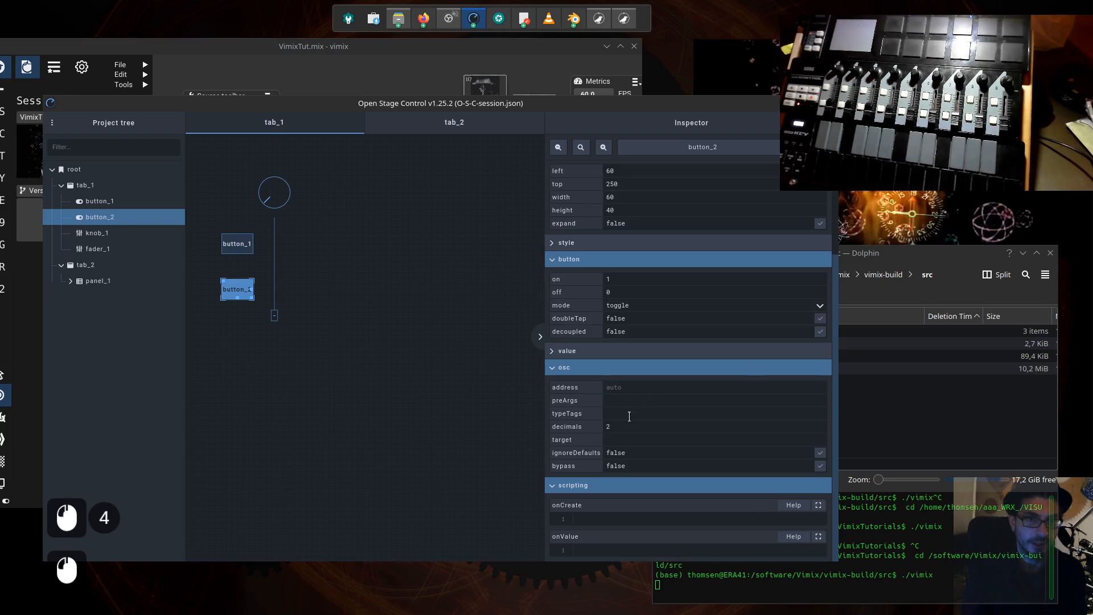
click(637, 441)
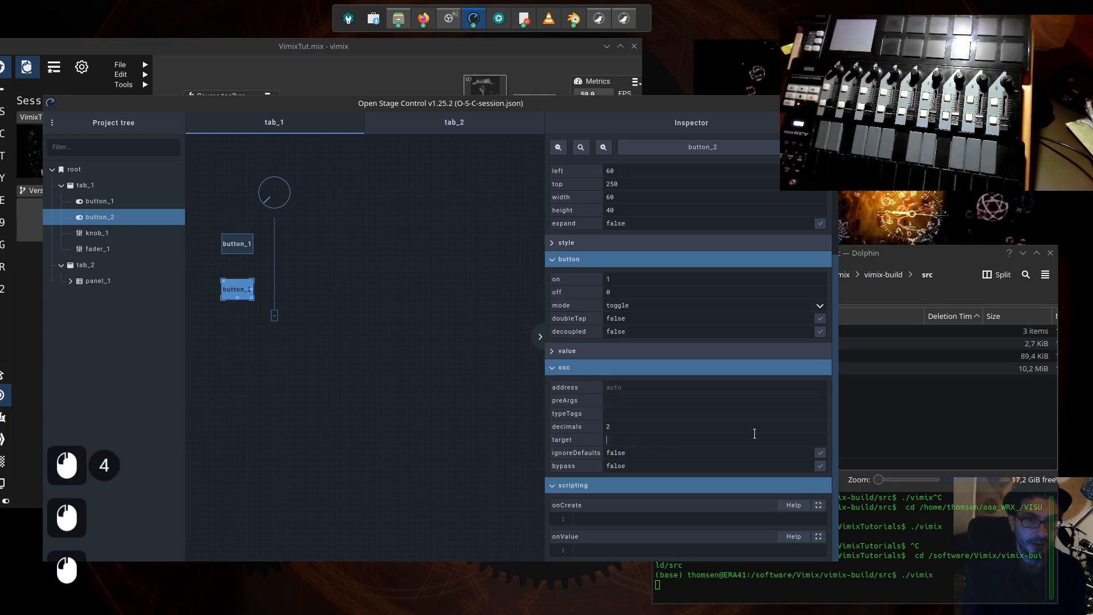
- Paste send('192.168.178.24:7000', '/vimix/output/fading', {type: 'f', value: value}, {type: 'f', value: 500.0}) into button_2's onValue script and widen the inspector to show it
click(589, 551)
key(ctrl+v)
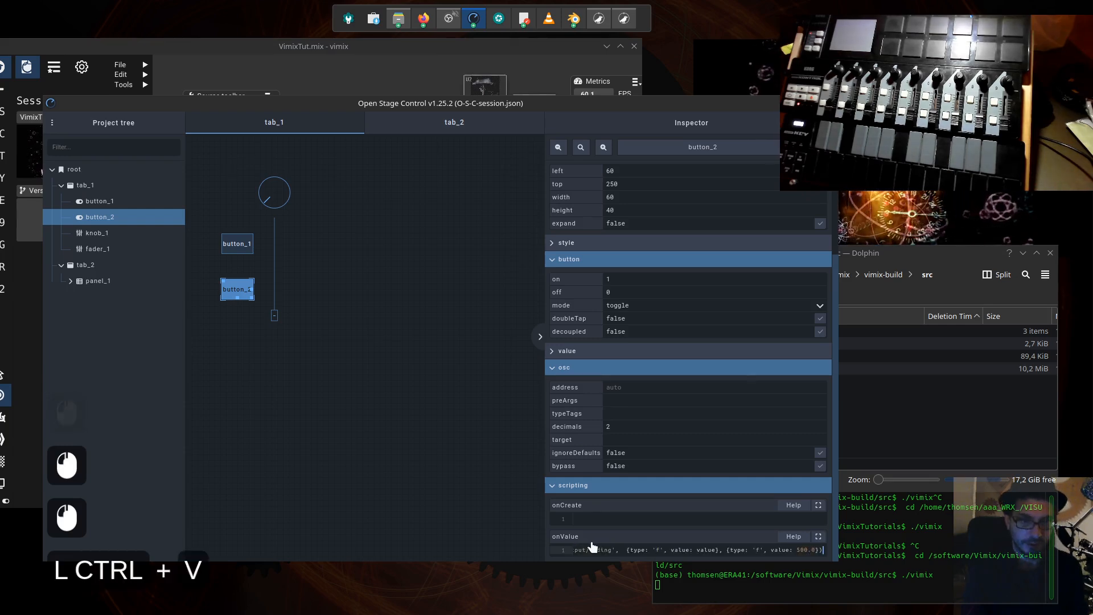
drag(545, 459, 364, 459)
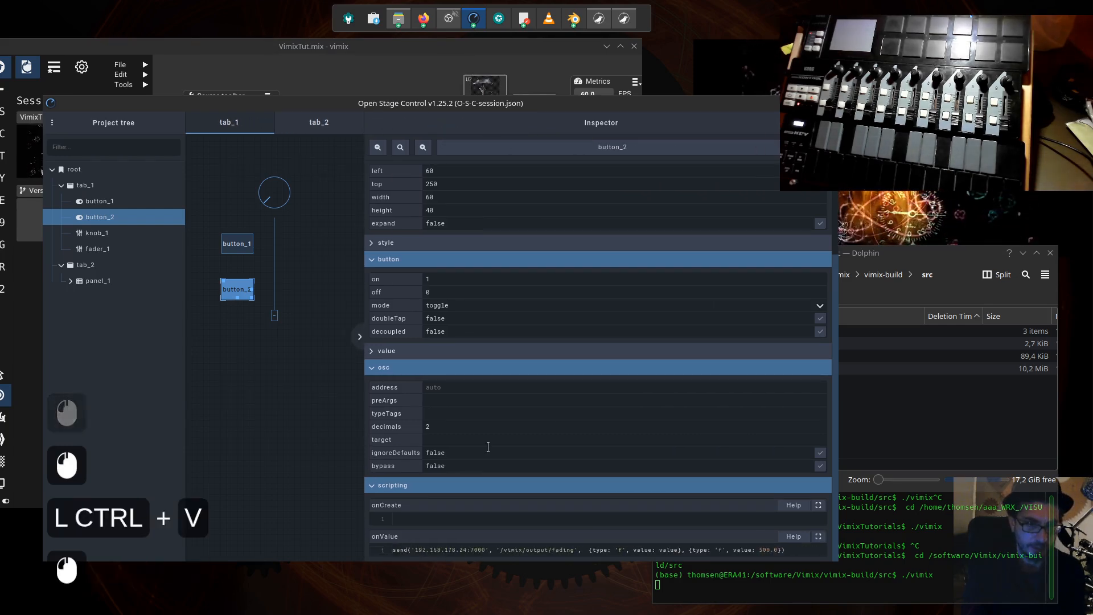
drag(536, 111, 540, 67)
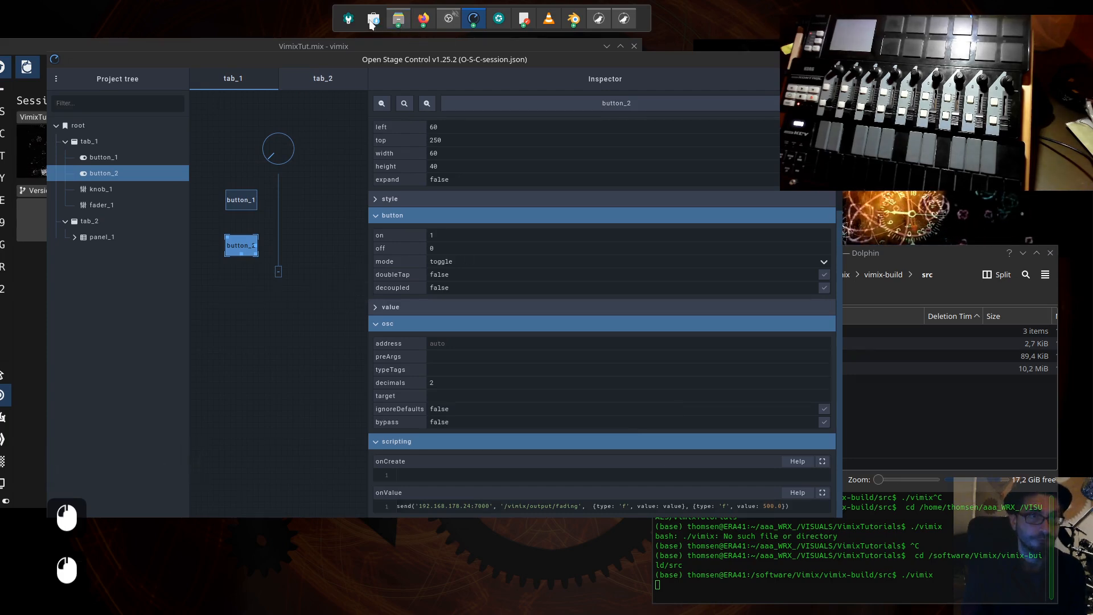
- Switch to OSC_explained in KWrite and widen its window so the '/vimix/output/fading' send script fits on one line for reading
mouse_move(524, 20)
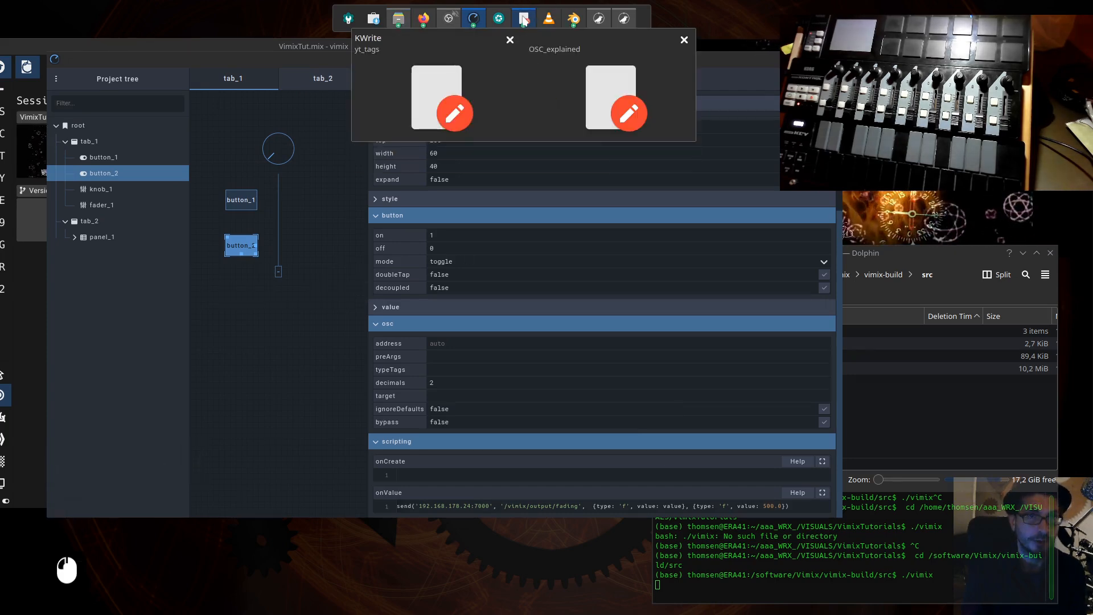
click(578, 92)
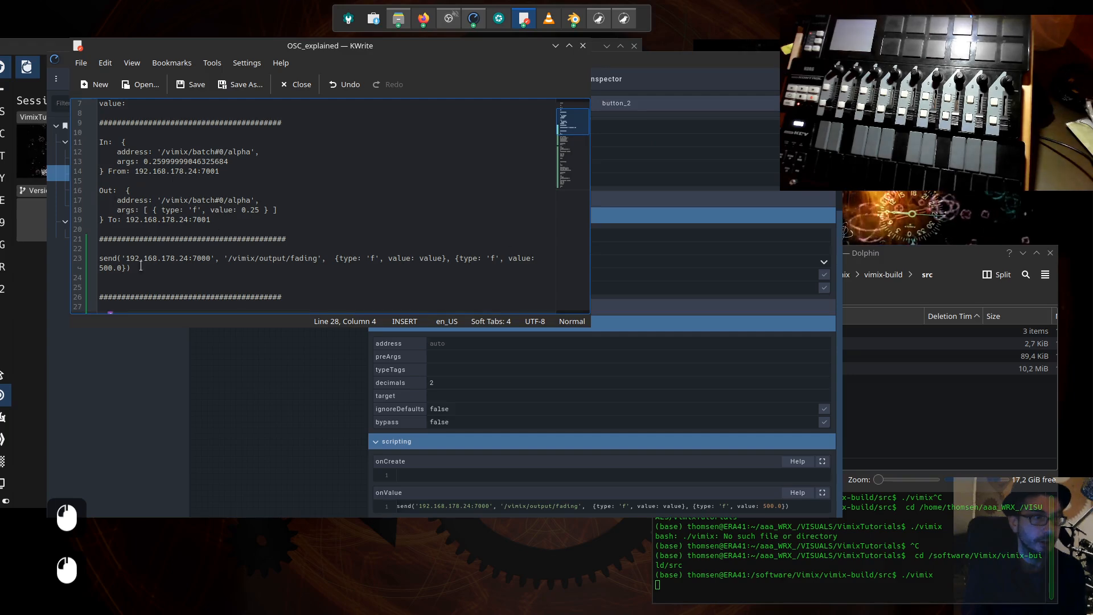
drag(136, 268, 100, 258)
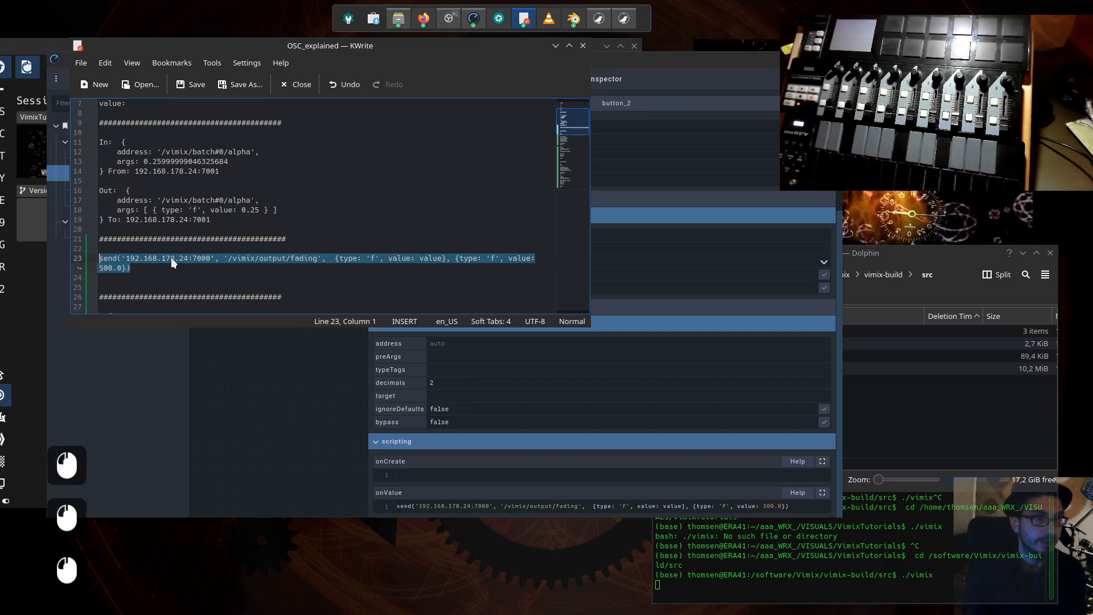
drag(589, 251, 753, 250)
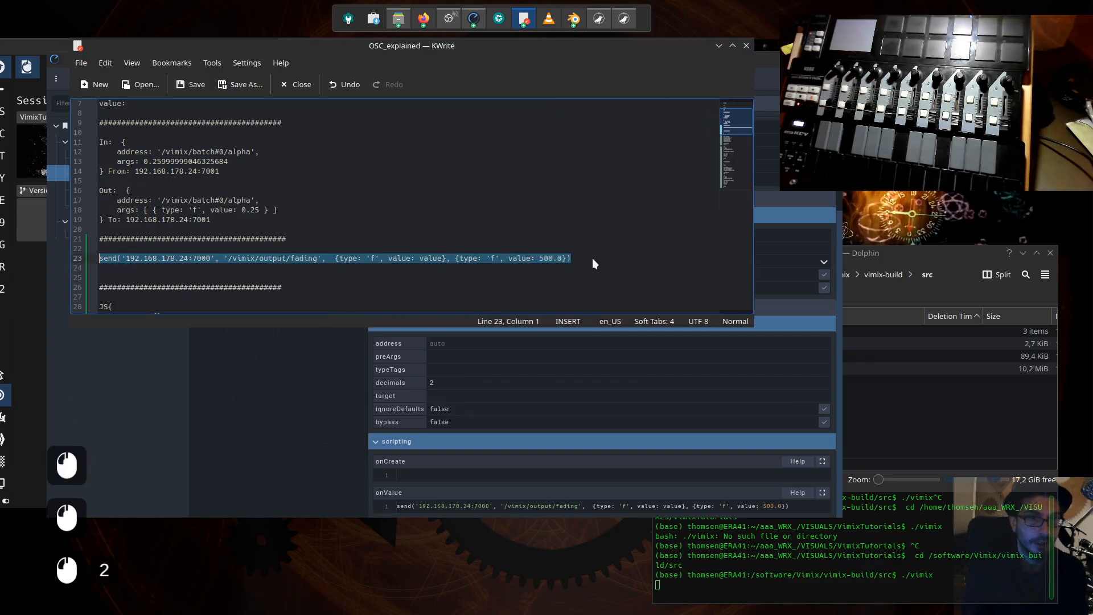
key(End)
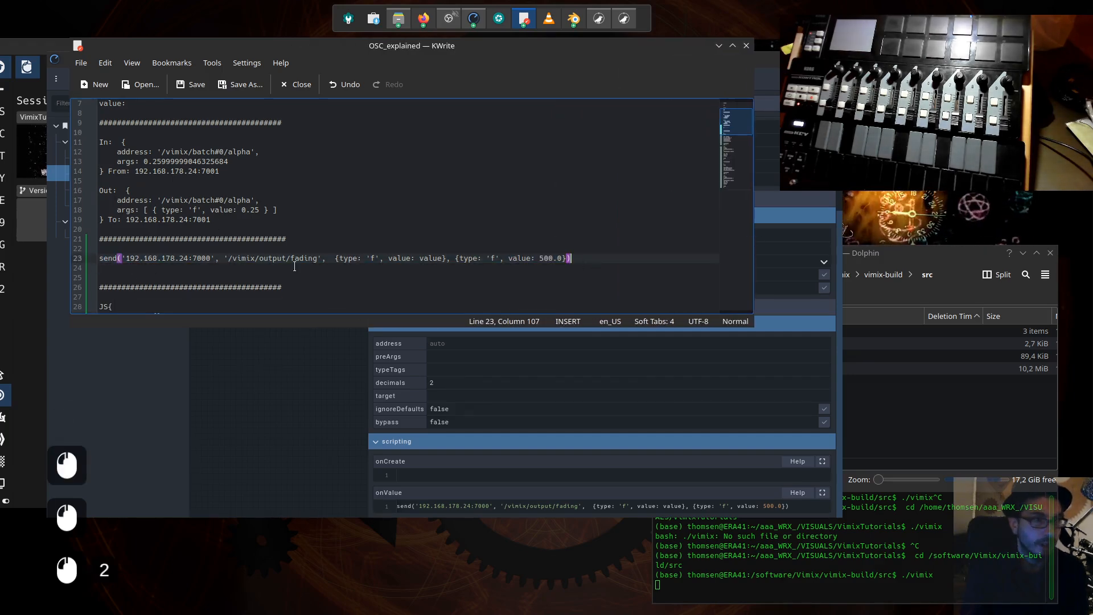
click(189, 260)
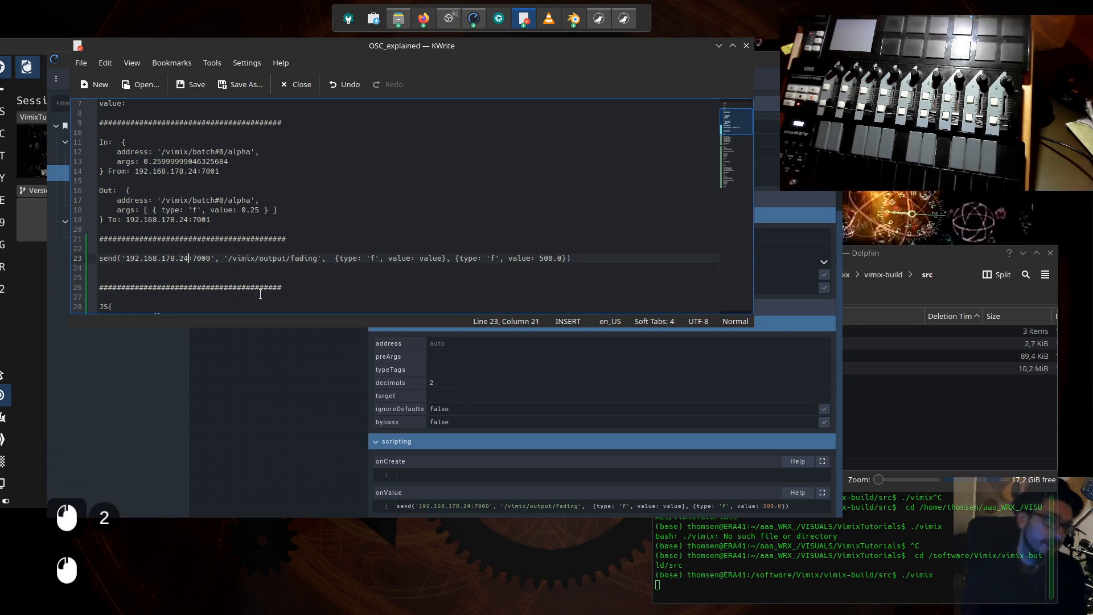
- Move the Open Stage Control window clear of KWrite's title bar, and highlight the word send in the KWrite script
click(331, 371)
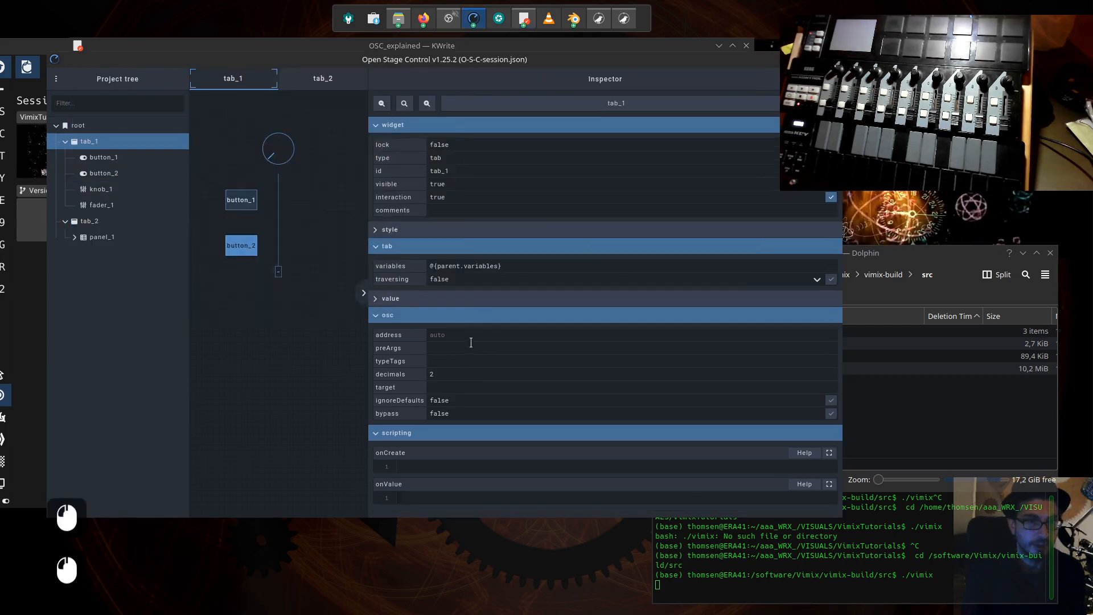
drag(423, 60, 419, 109)
click(427, 50)
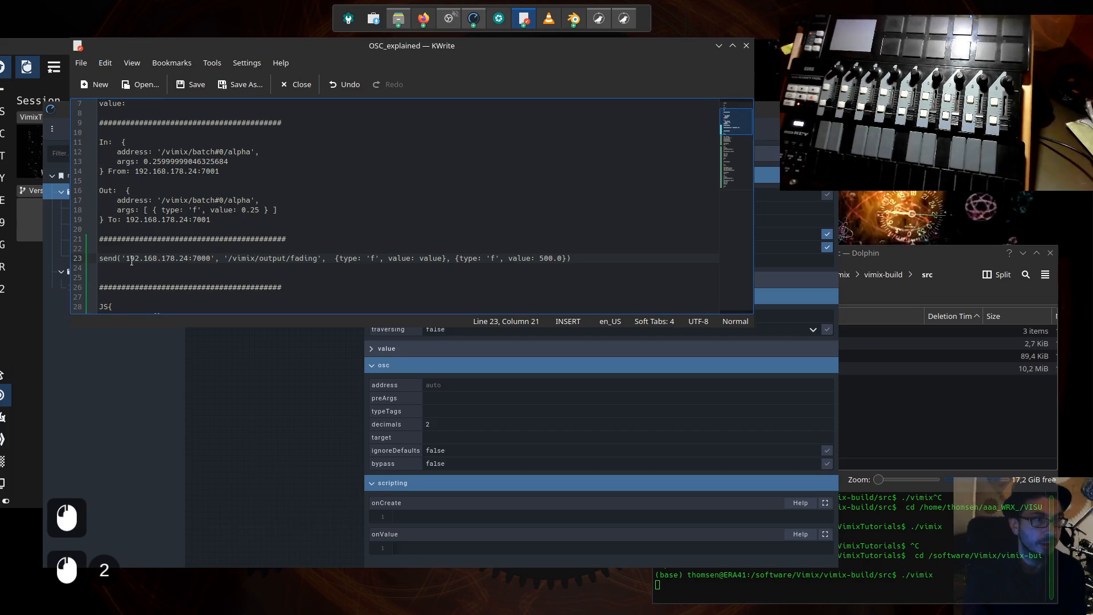
double_click(108, 258)
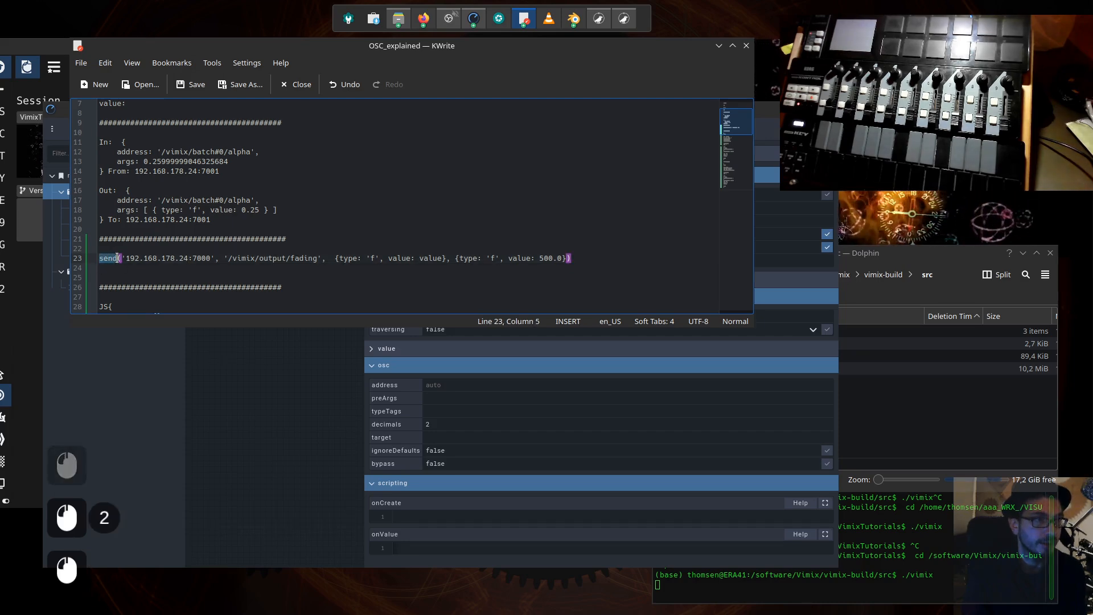
- Select button_2 in Open Stage Control and examine its onValue script
scroll(493, 411, down, 1)
click(411, 541)
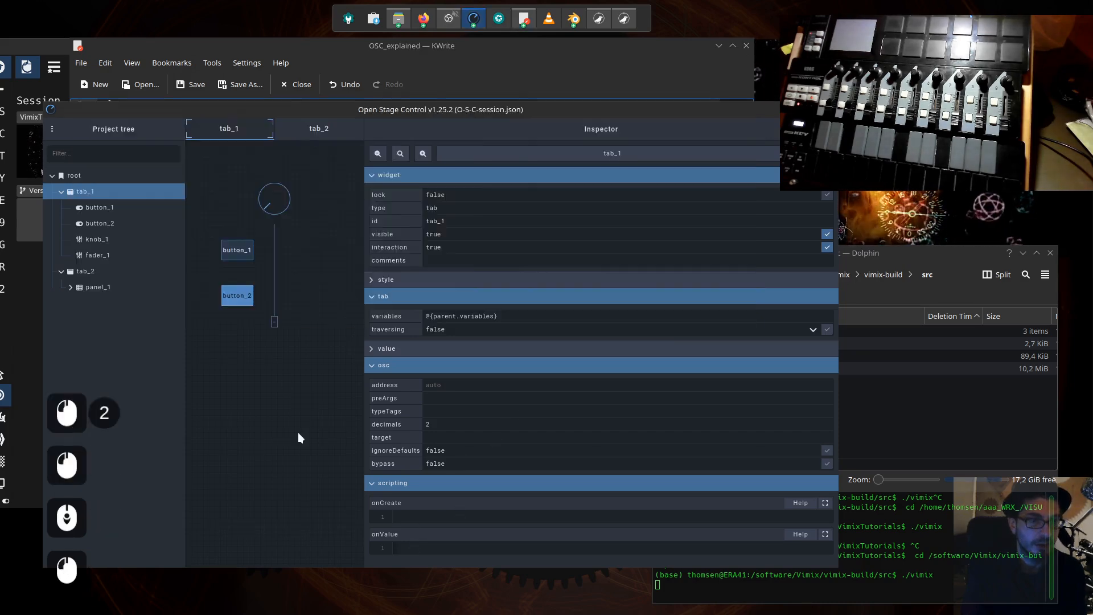
click(245, 300)
scroll(555, 546, down, 8)
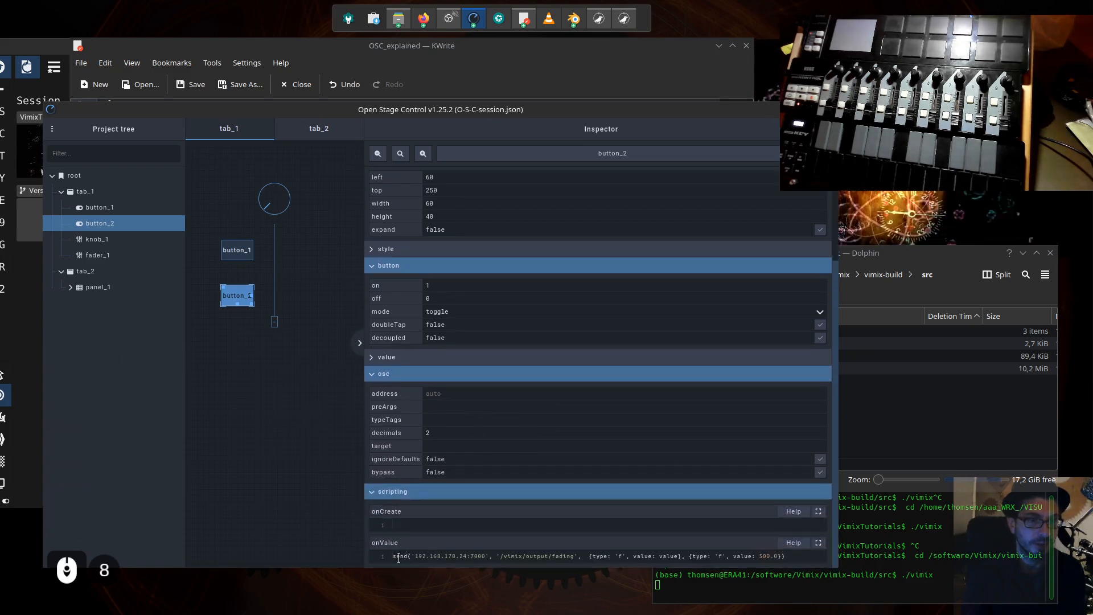
- In KWrite, highlight the send script's '/vimix/output/fading' address and its two type 'f' arguments in turn
click(240, 47)
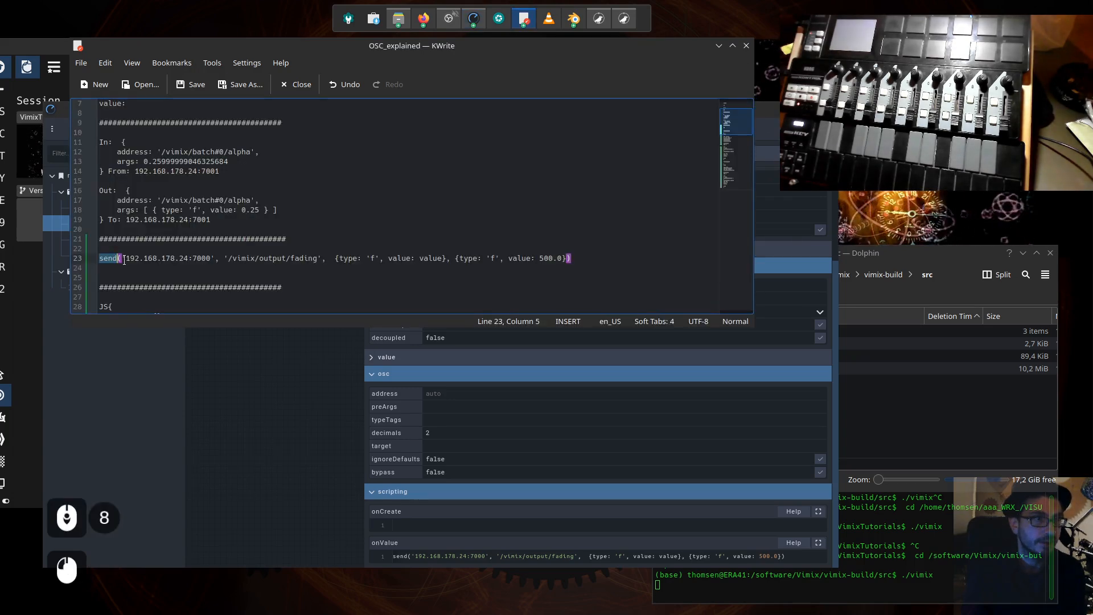
drag(124, 260, 320, 260)
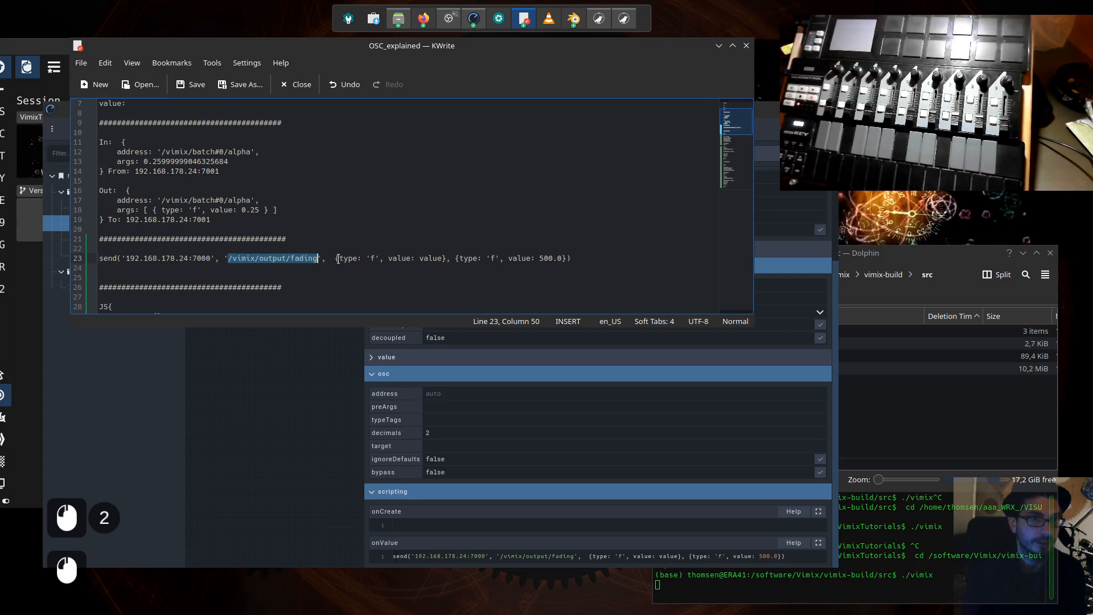
drag(338, 259, 568, 259)
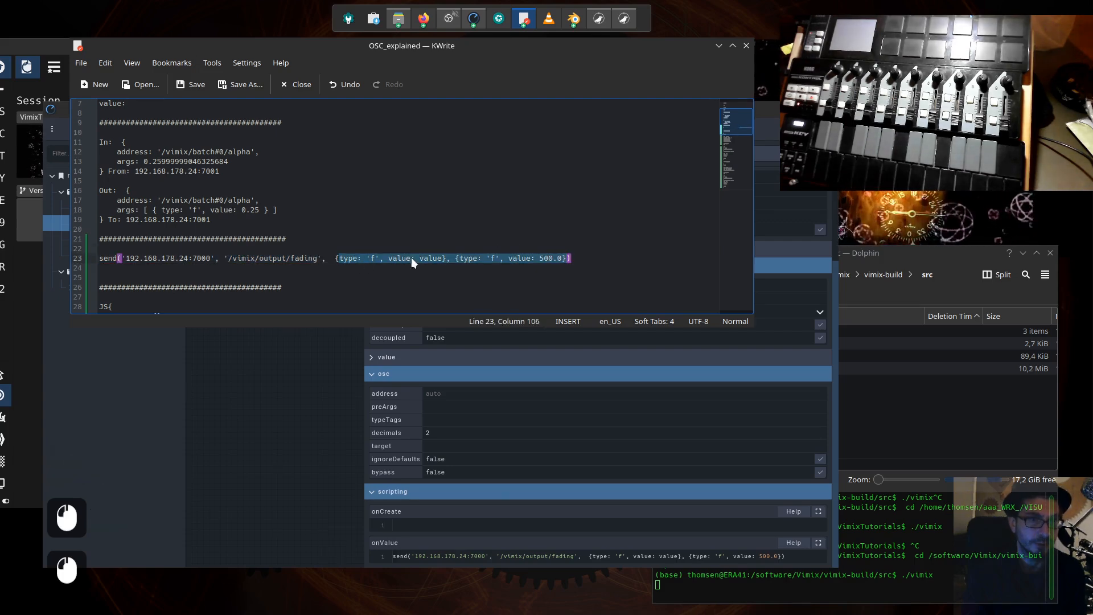
- In KWrite's send script, highlight the first argument's value key and value variable, referring to button_2 in Open Stage Control
click(375, 259)
double_click(373, 258)
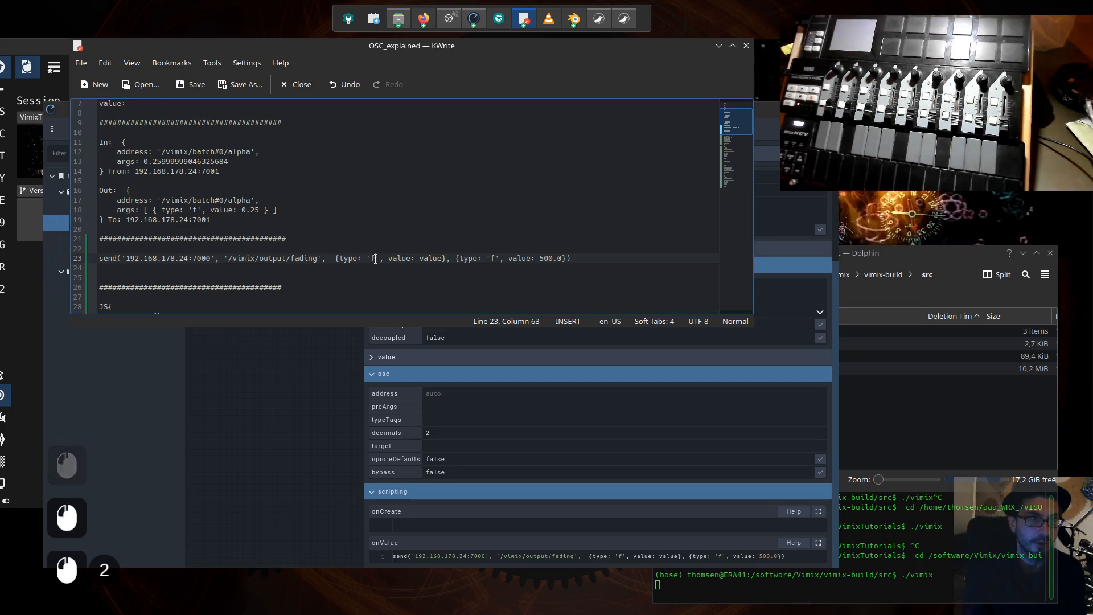
double_click(432, 258)
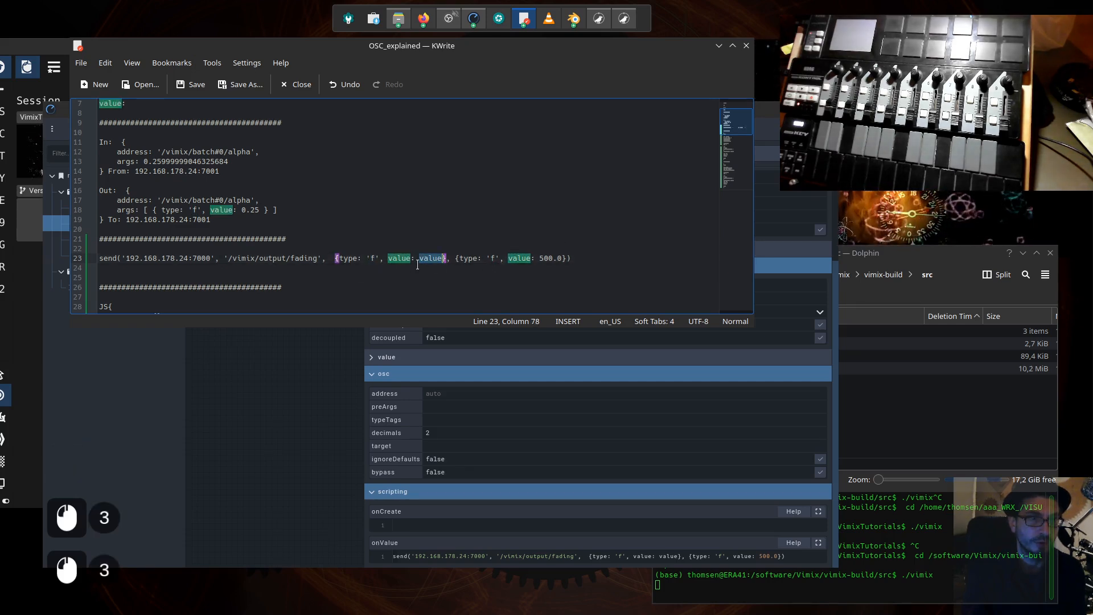
click(310, 368)
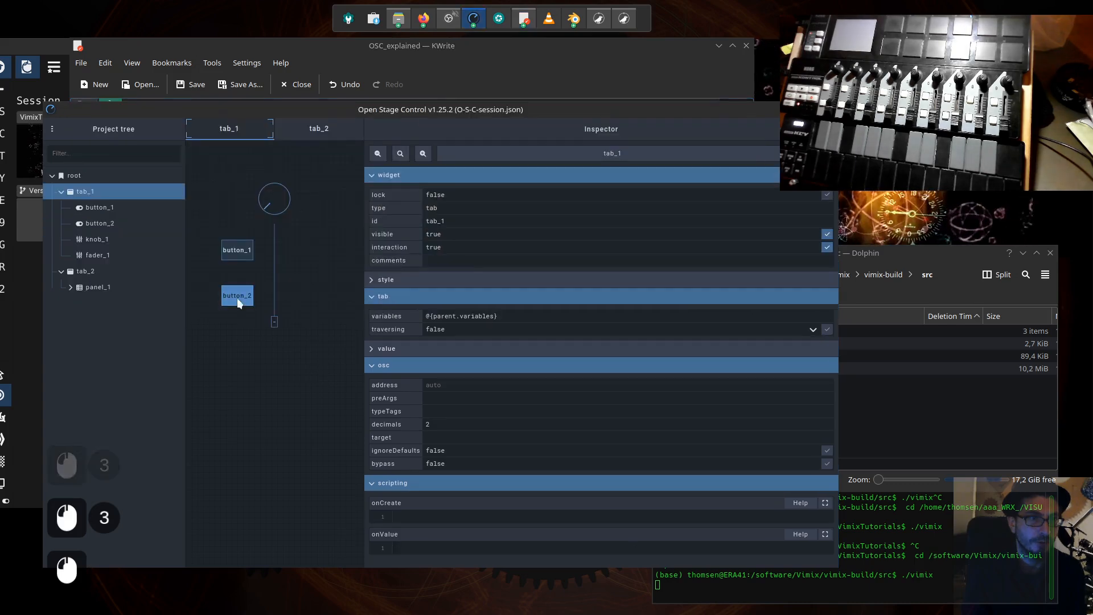
click(410, 50)
click(403, 259)
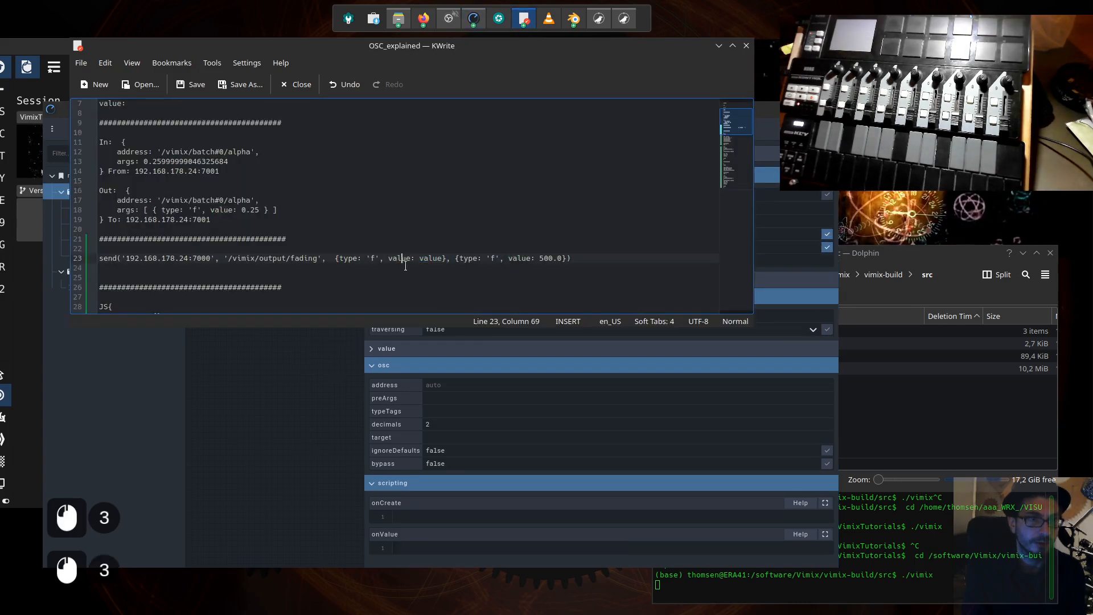
double_click(390, 259)
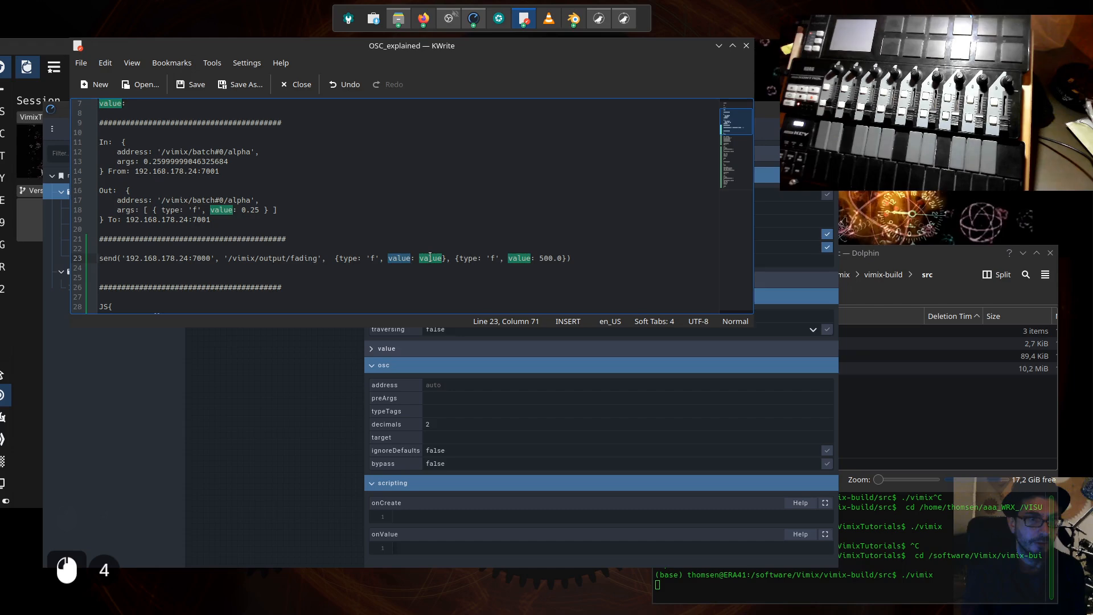
click(424, 259)
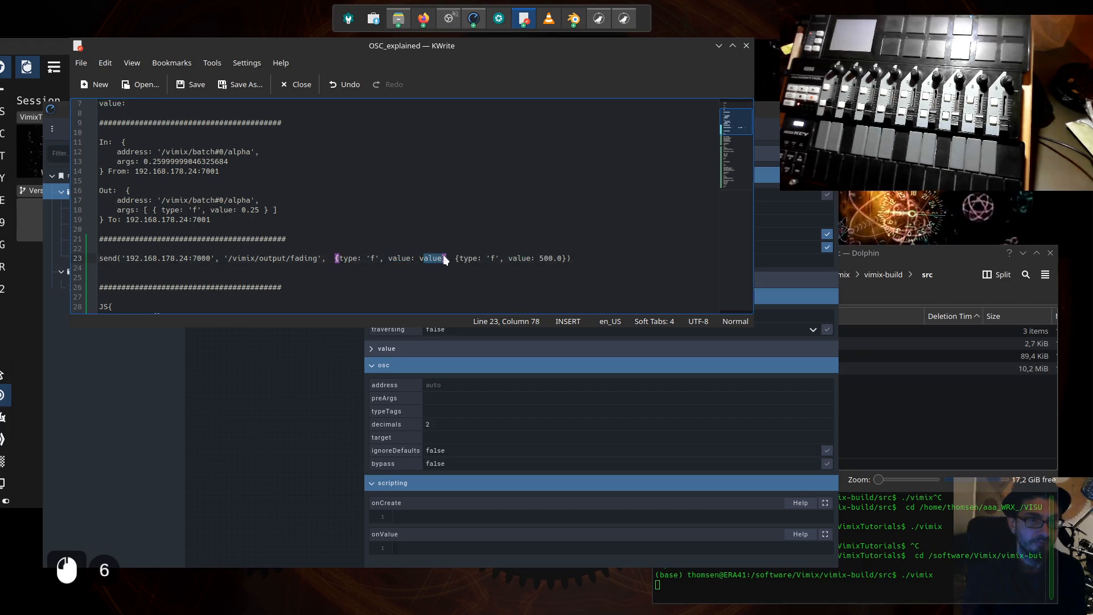
double_click(443, 259)
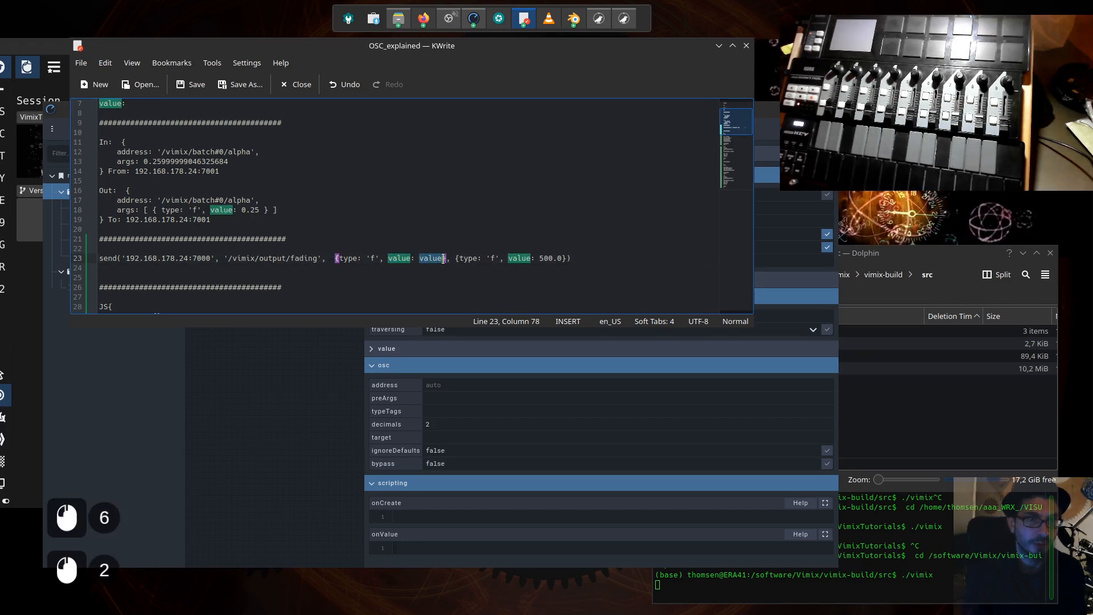
- Compare the send script's 500.0 argument with the optional fading duration described in the vimix wiki in Firefox, and return to KWrite
click(501, 256)
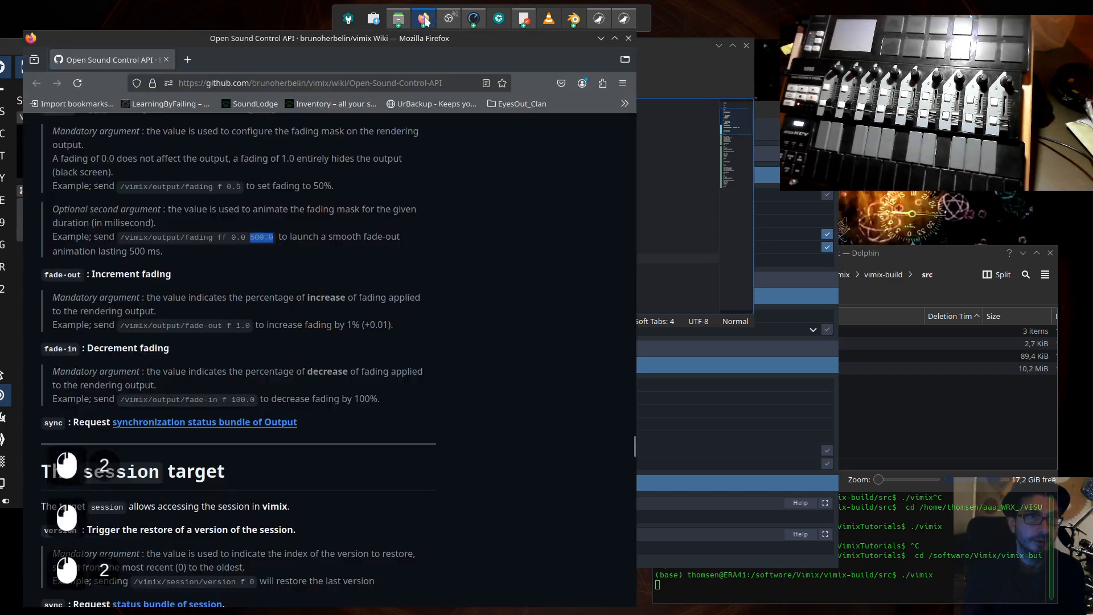
click(423, 19)
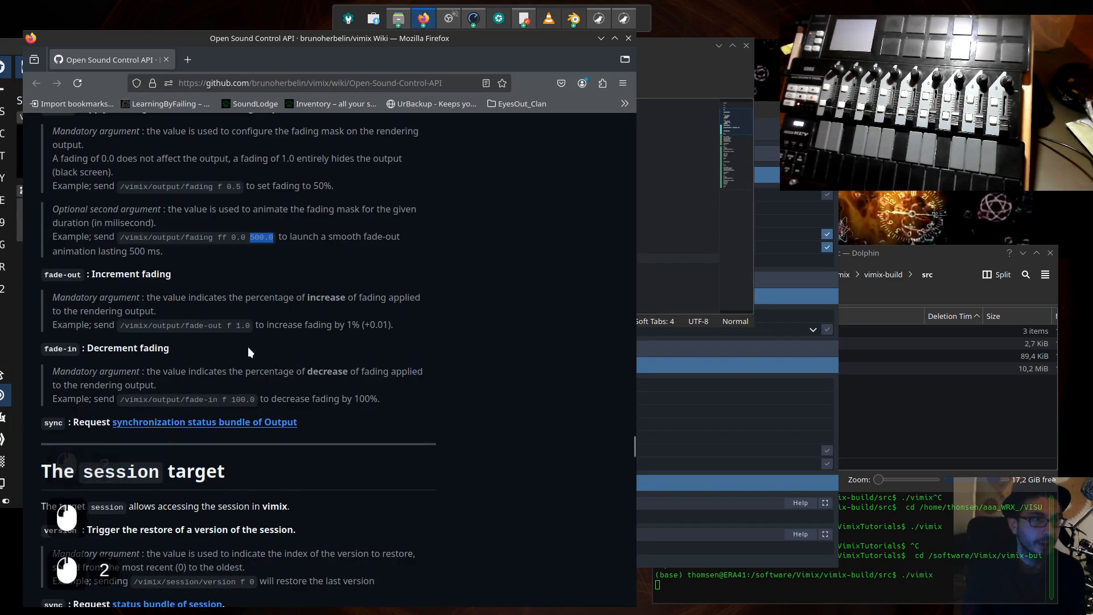
click(524, 18)
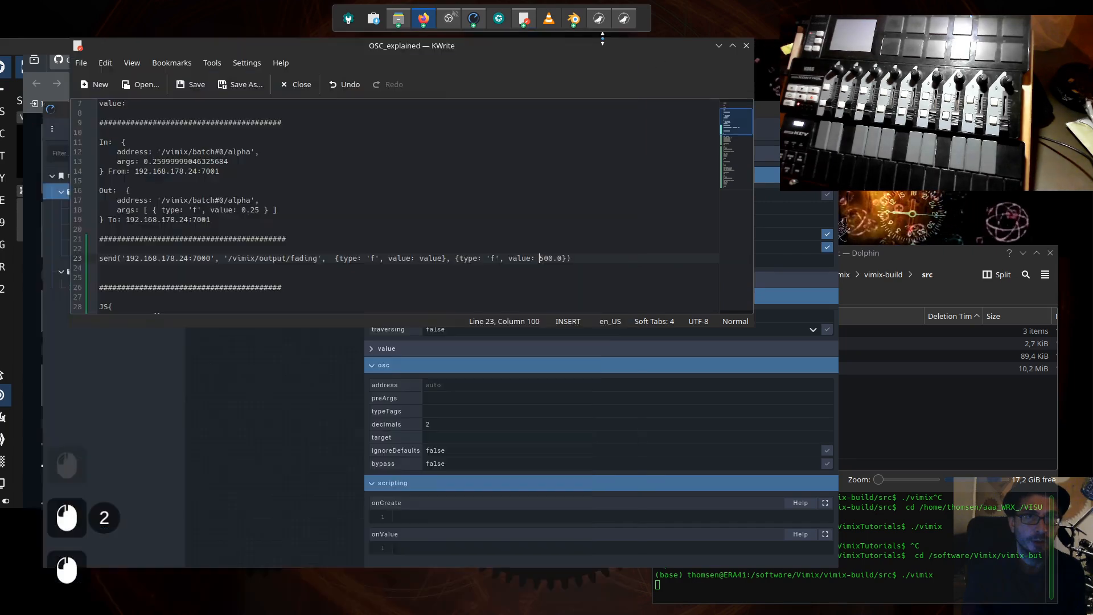
- Copy the complete '/vimix/output/fading' send line, and show button_2's onValue script in Open Stage Control
drag(540, 260, 99, 258)
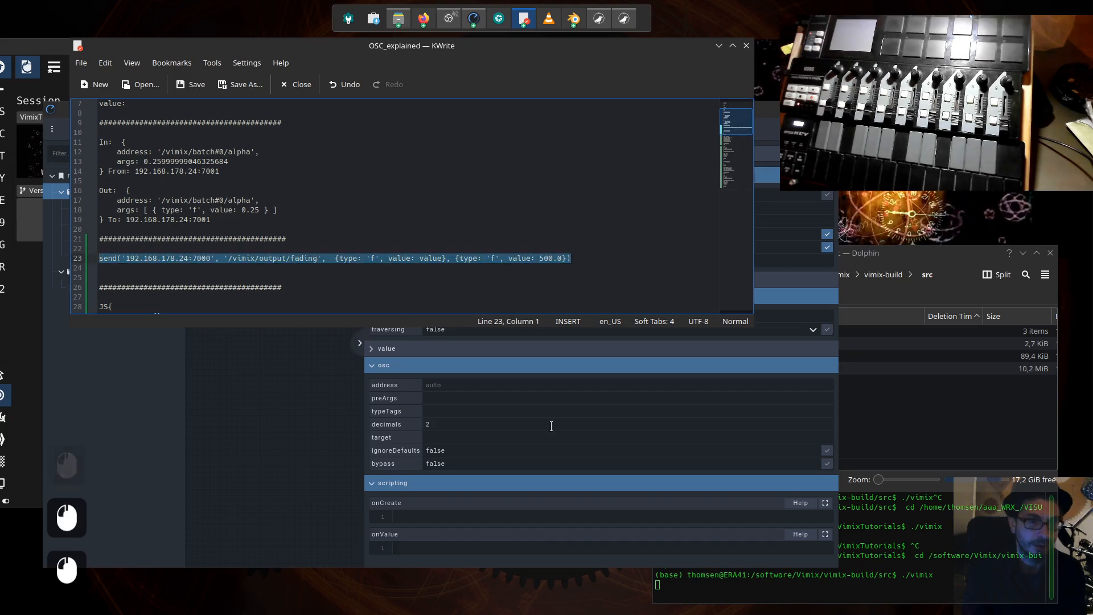
key(ctrl+c)
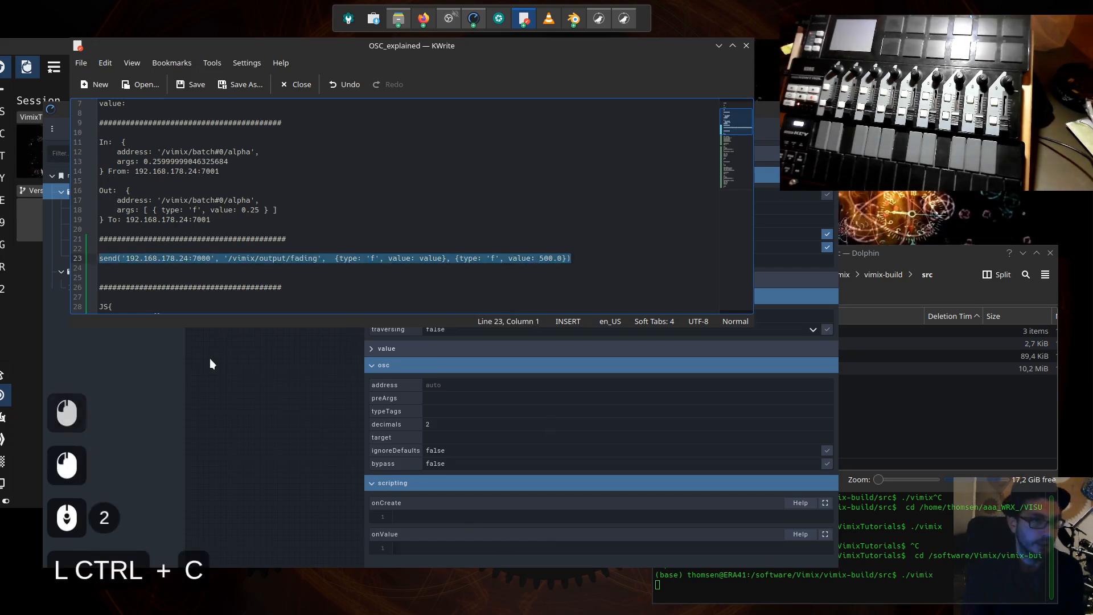
click(210, 358)
click(238, 301)
scroll(589, 539, down, 9)
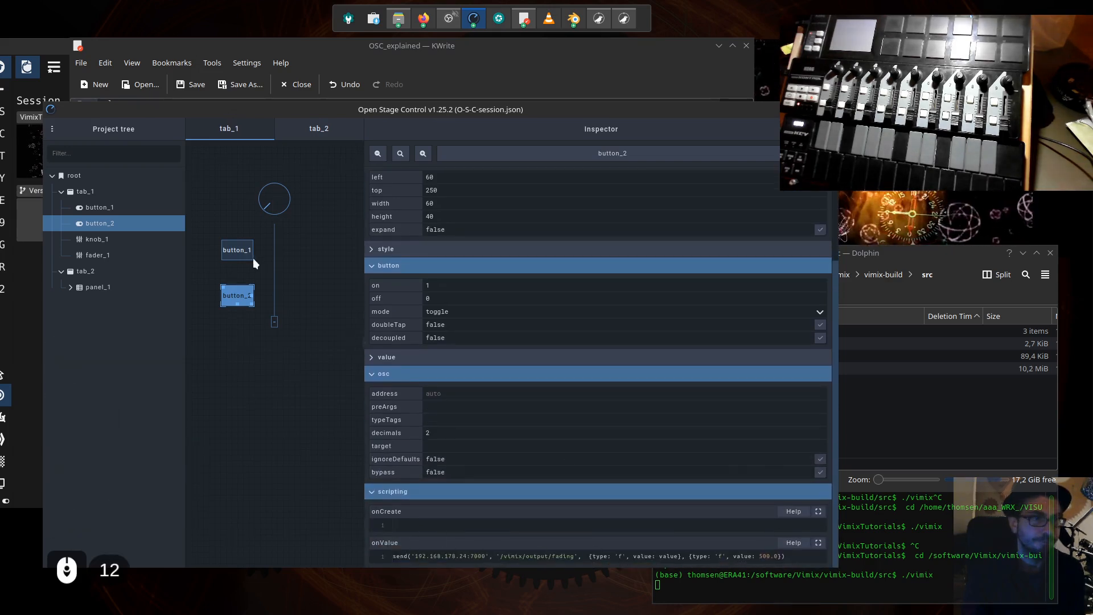
- Minimize KWrite, and move and shrink the Open Stage Control window so vimix's mixing view and output are uncovered
drag(711, 109, 903, 195)
click(723, 46)
click(721, 46)
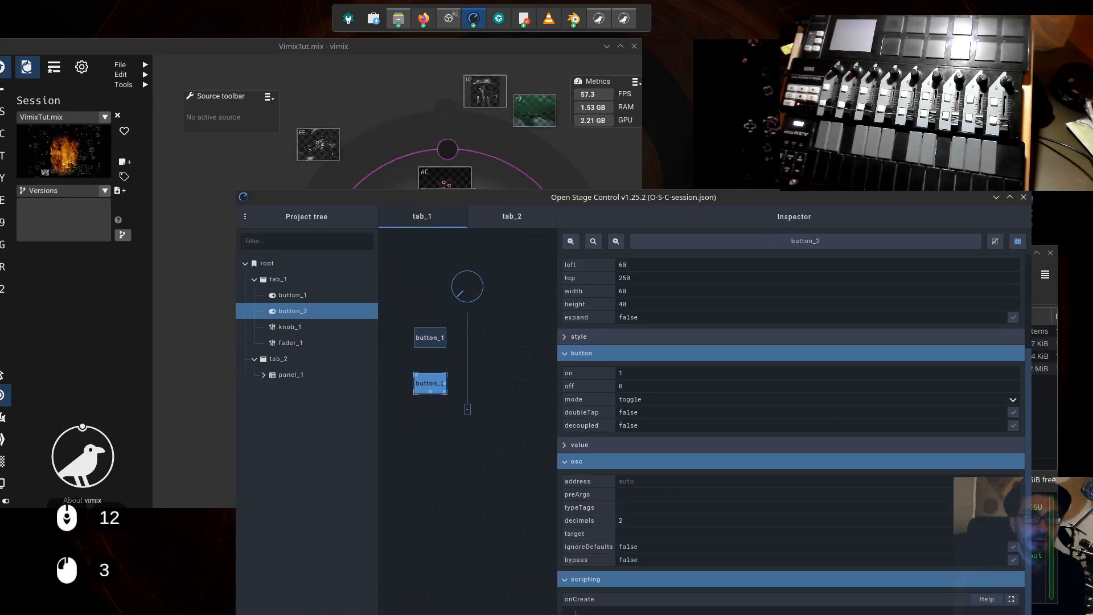
click(319, 411)
drag(438, 510, 620, 473)
drag(805, 204, 877, 192)
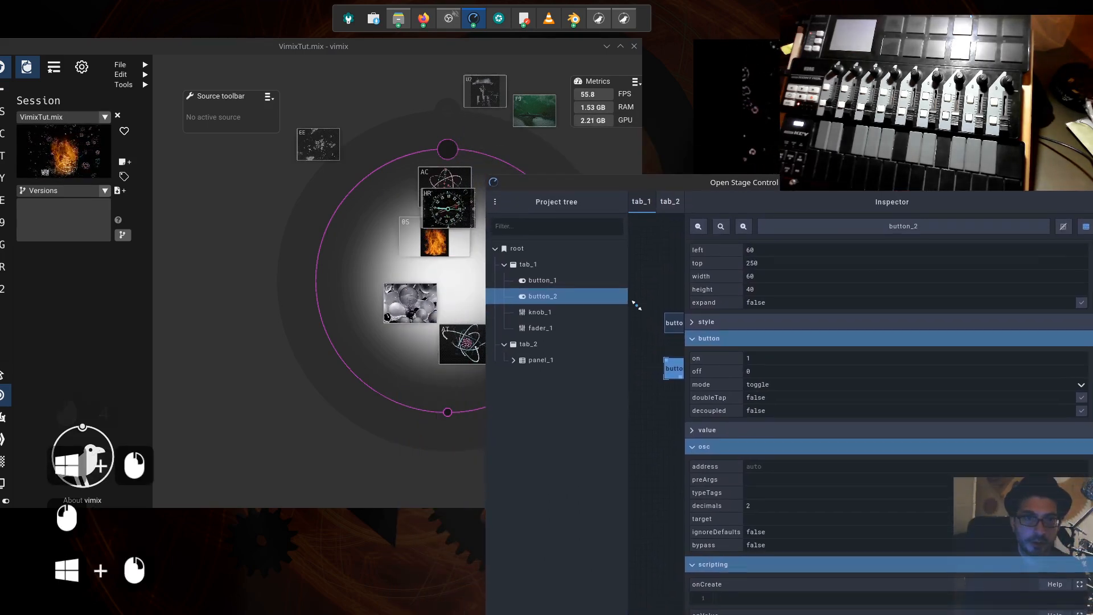
drag(765, 186, 881, 279)
- Toggle button_2 on and off twice to test the animated output fading in vimix
click(792, 466)
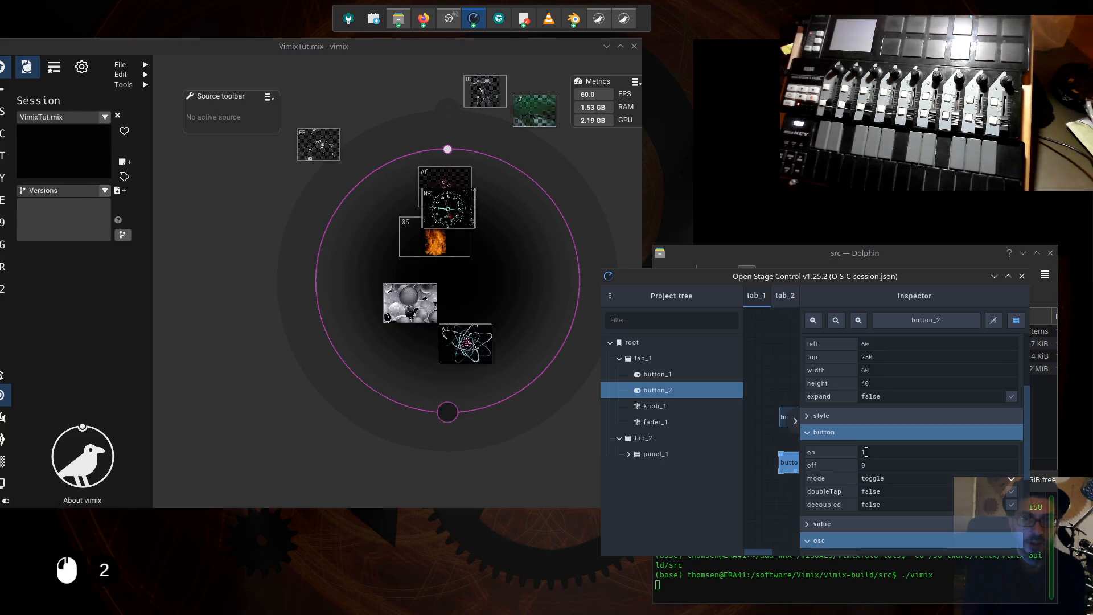
click(793, 466)
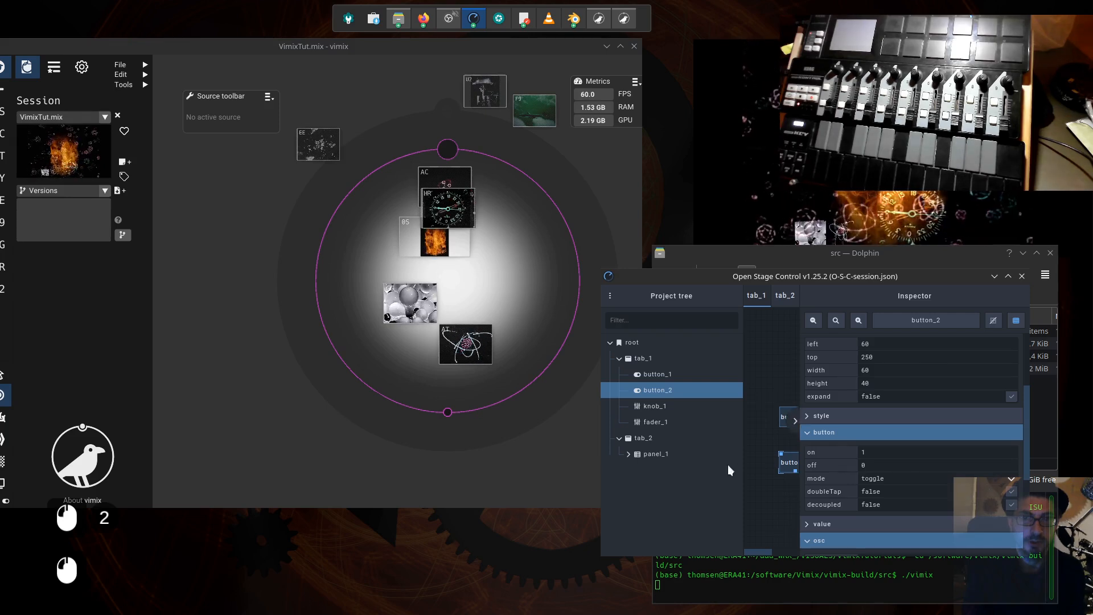
click(790, 466)
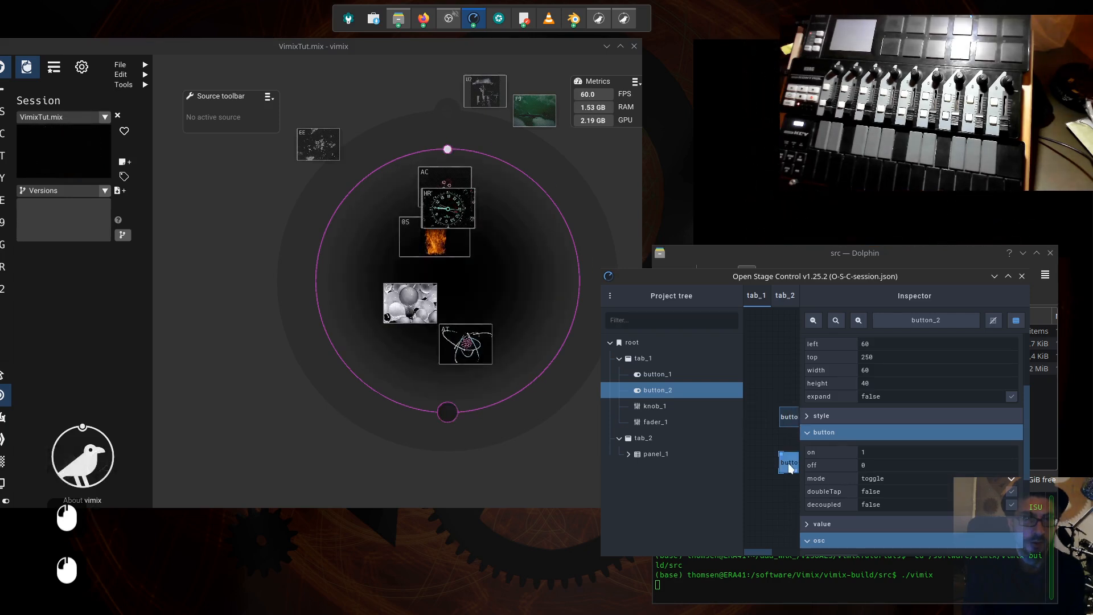
click(789, 466)
- Rearrange the windows so vimix sits above an enlarged Open Stage Control window with the whole tab_1 canvas in view
drag(853, 276, 278, 141)
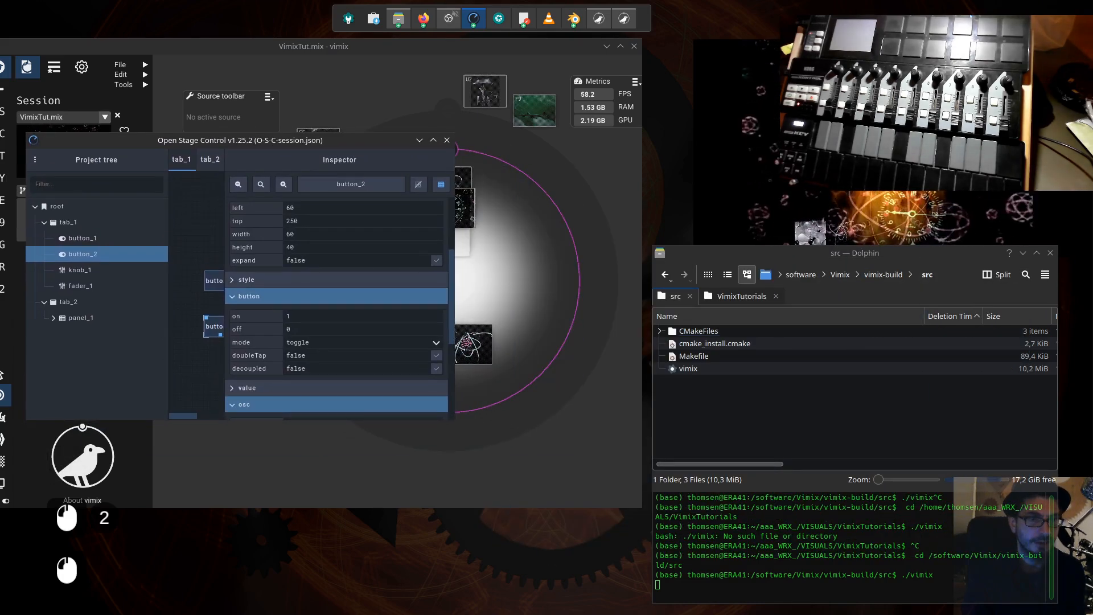
click(600, 488)
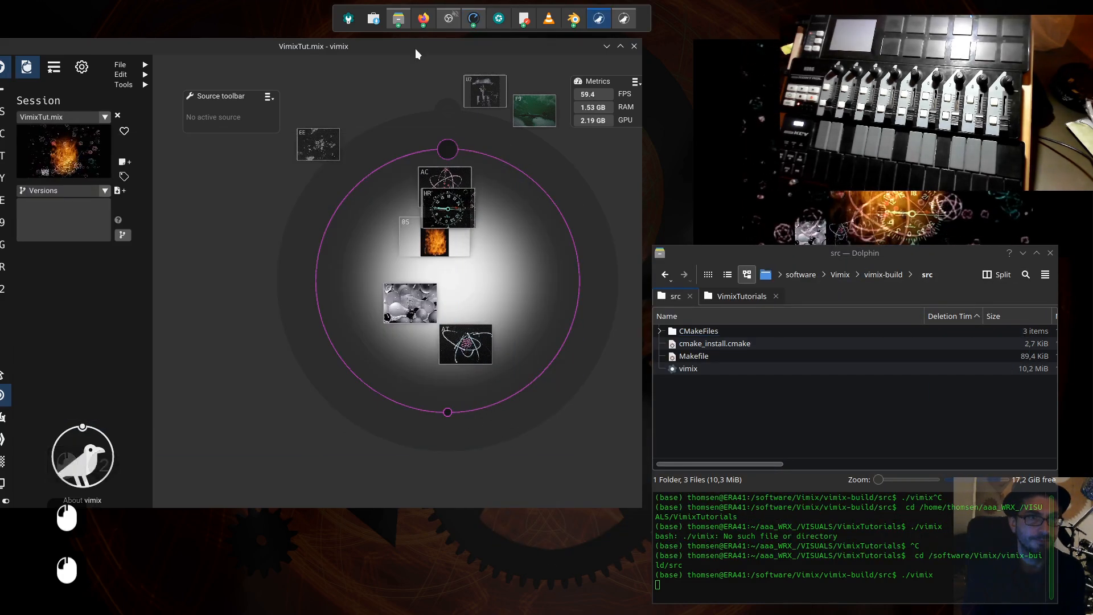
drag(416, 49, 437, 139)
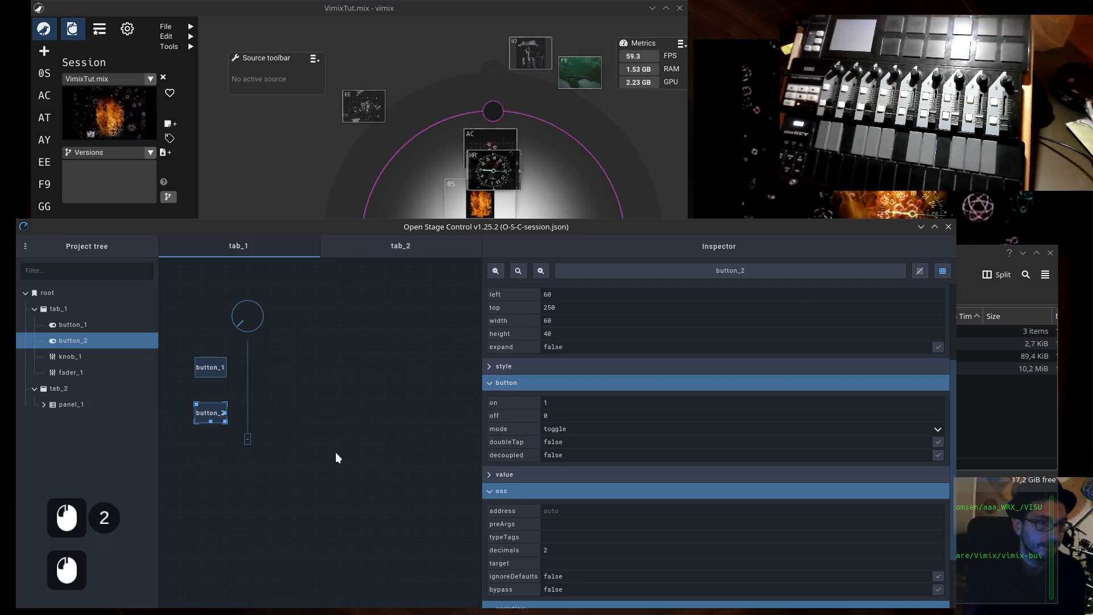
- Expand panel_1 in the project tree to view its matrices, collapse tab_2, and select knob_1 on tab_1
double_click(67, 405)
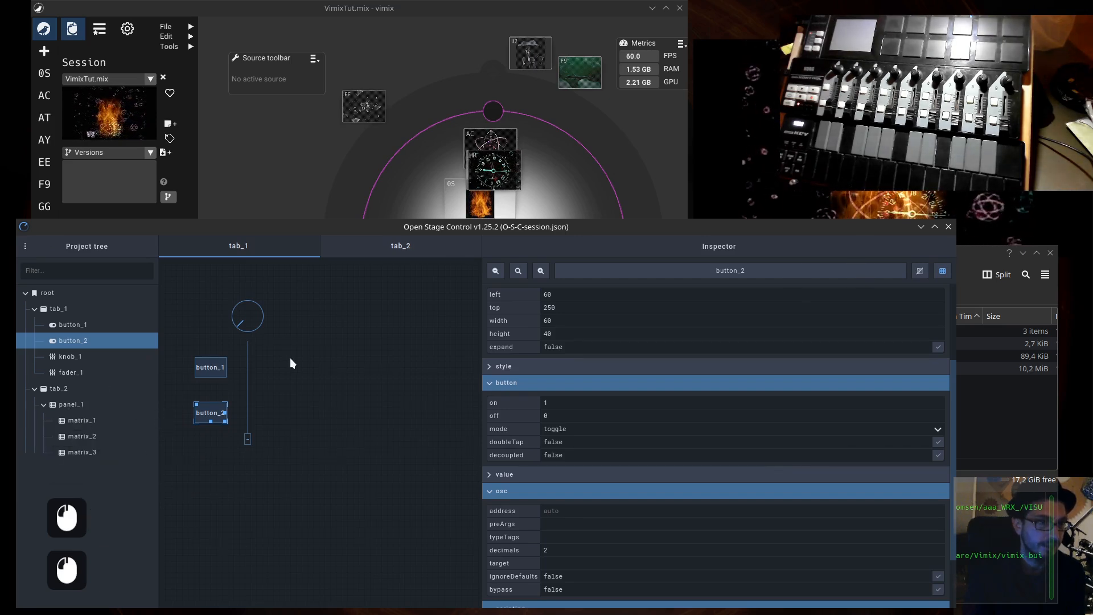
click(35, 389)
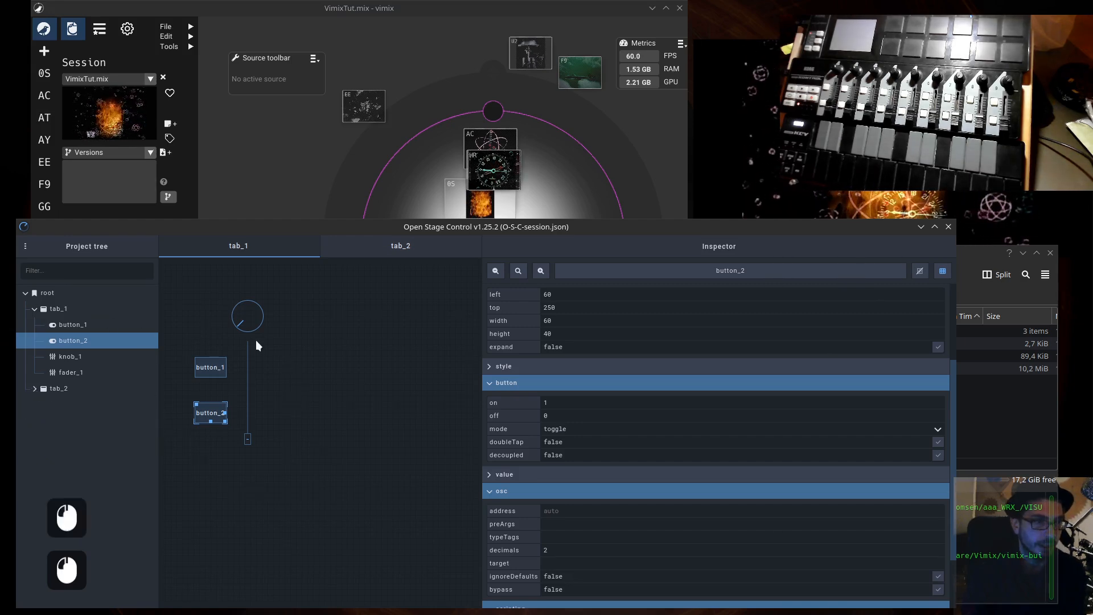
click(183, 296)
double_click(248, 318)
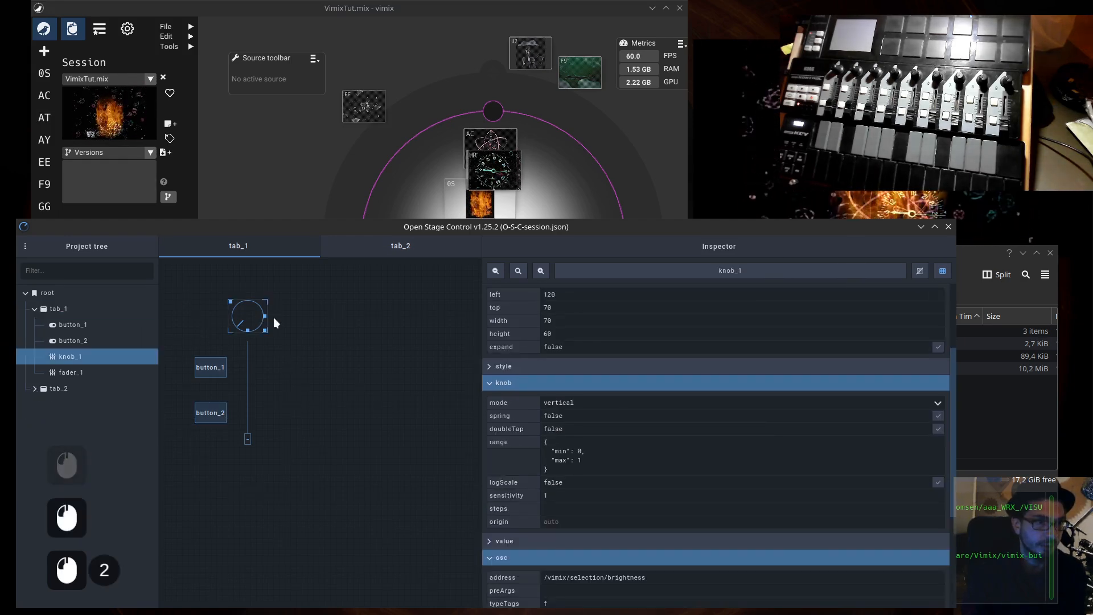
- Add a panel container widget to the empty area of tab_1 beside the fader
right_click(308, 321)
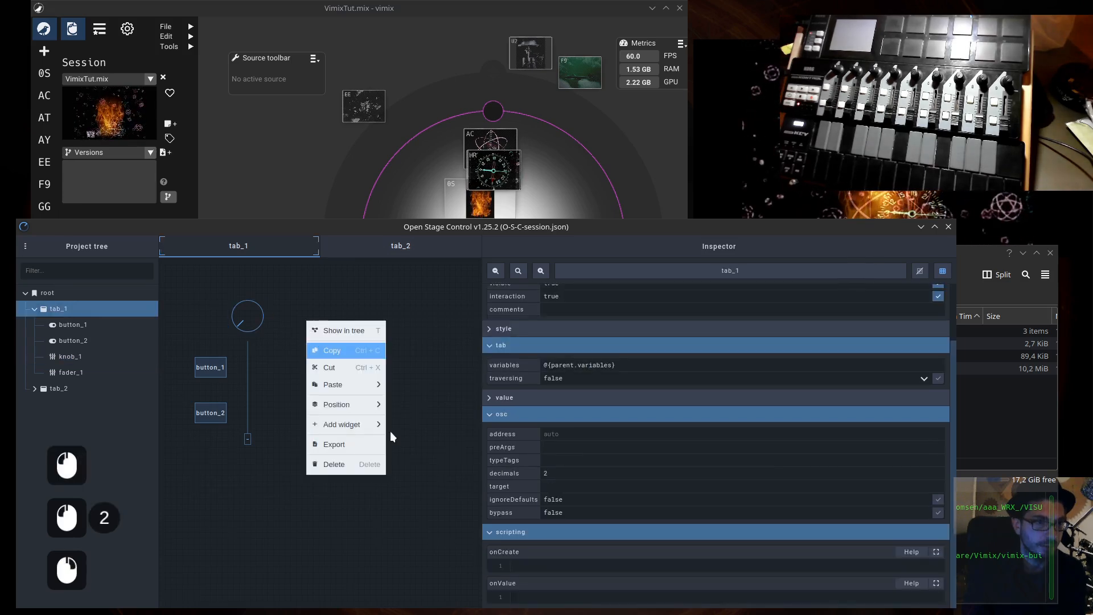
mouse_move(352, 393)
mouse_move(352, 427)
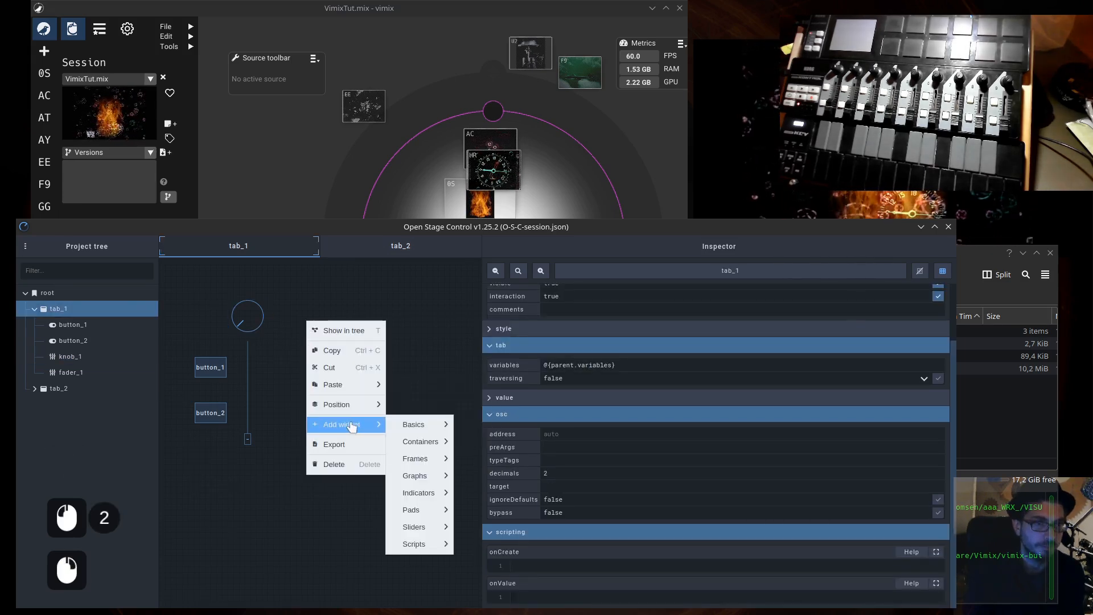
mouse_move(422, 442)
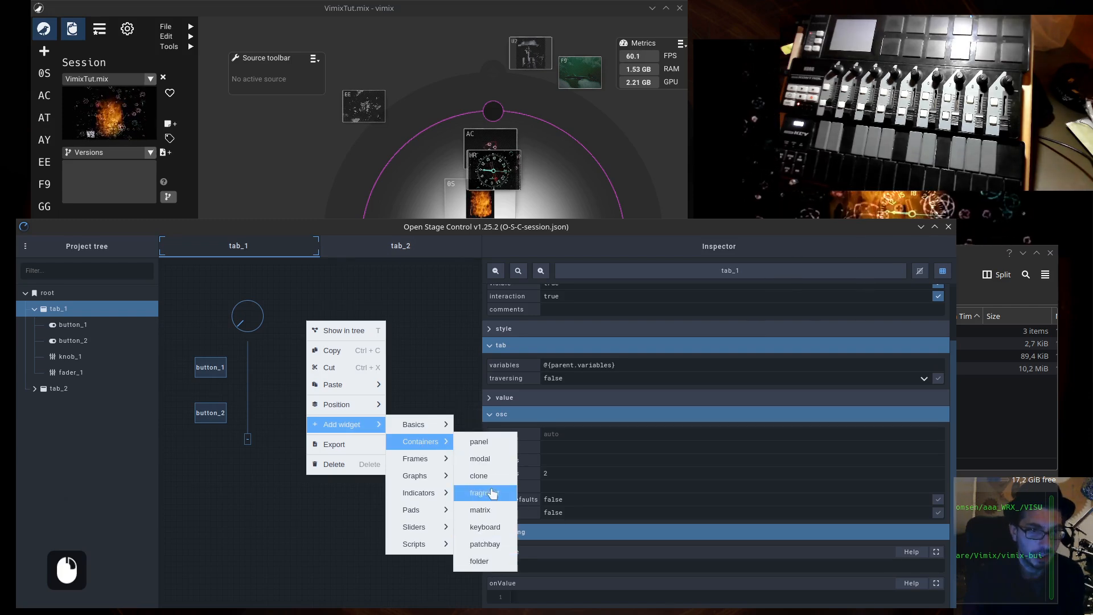
click(480, 442)
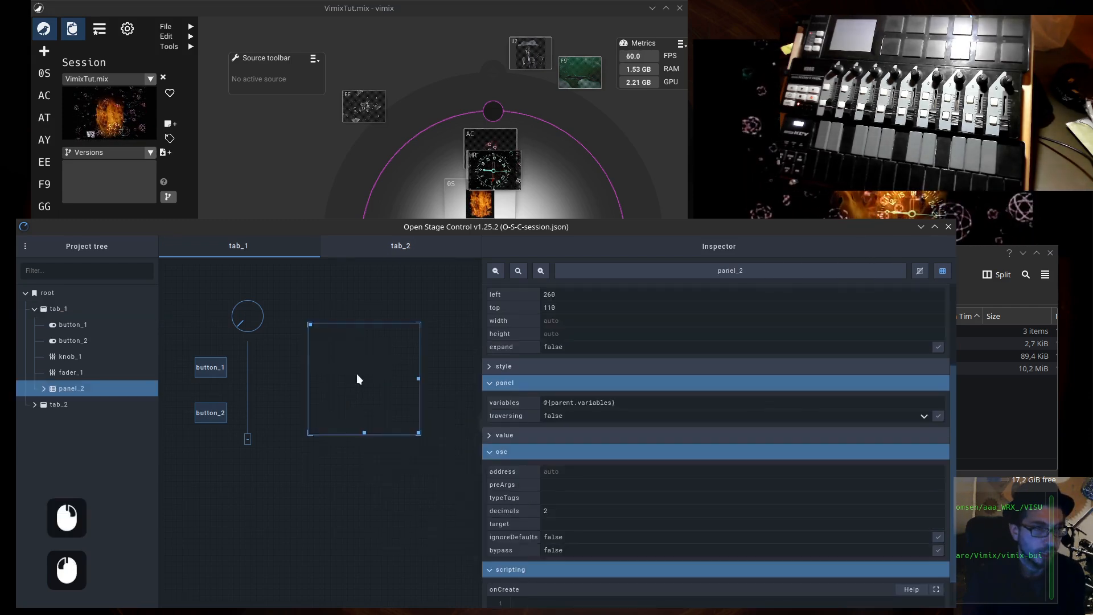
click(308, 324)
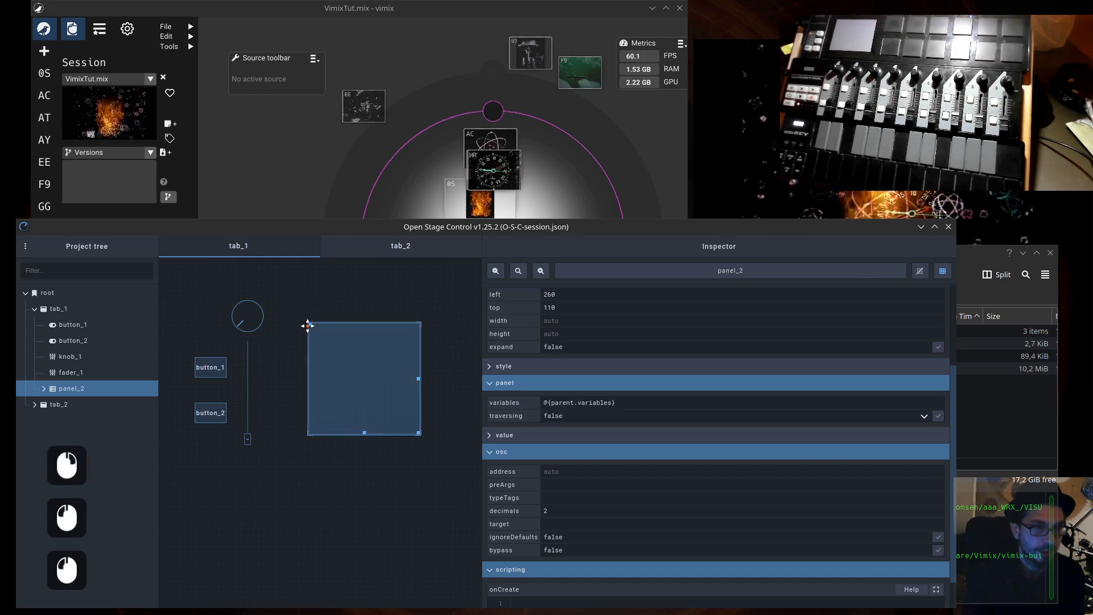
- Position panel_2 at the origin of tab_1 by setting its left and top values to 0
scroll(581, 468, up, 10)
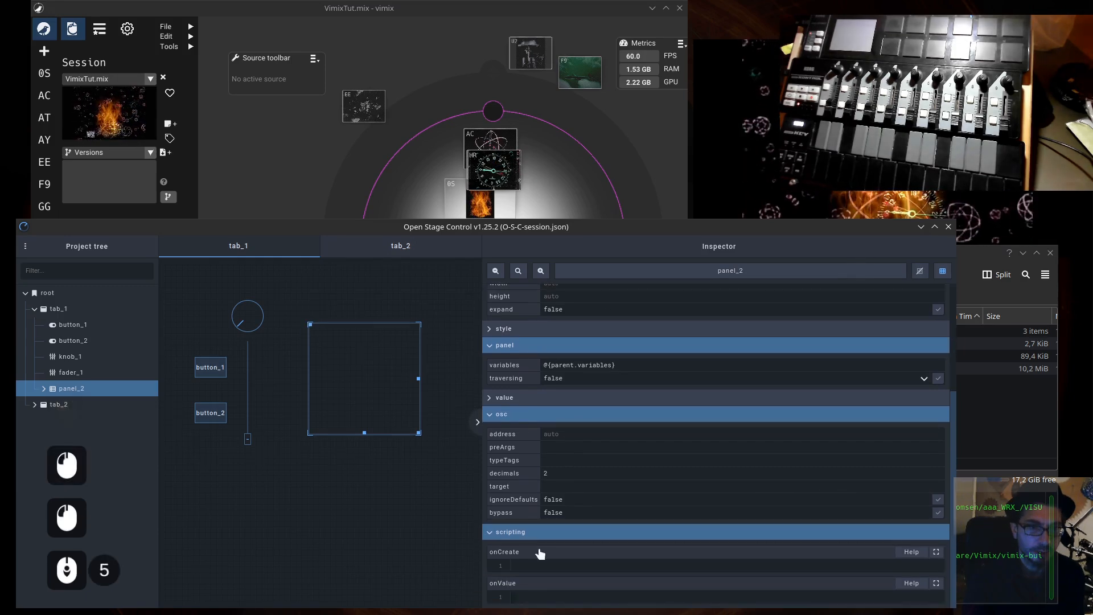
click(564, 411)
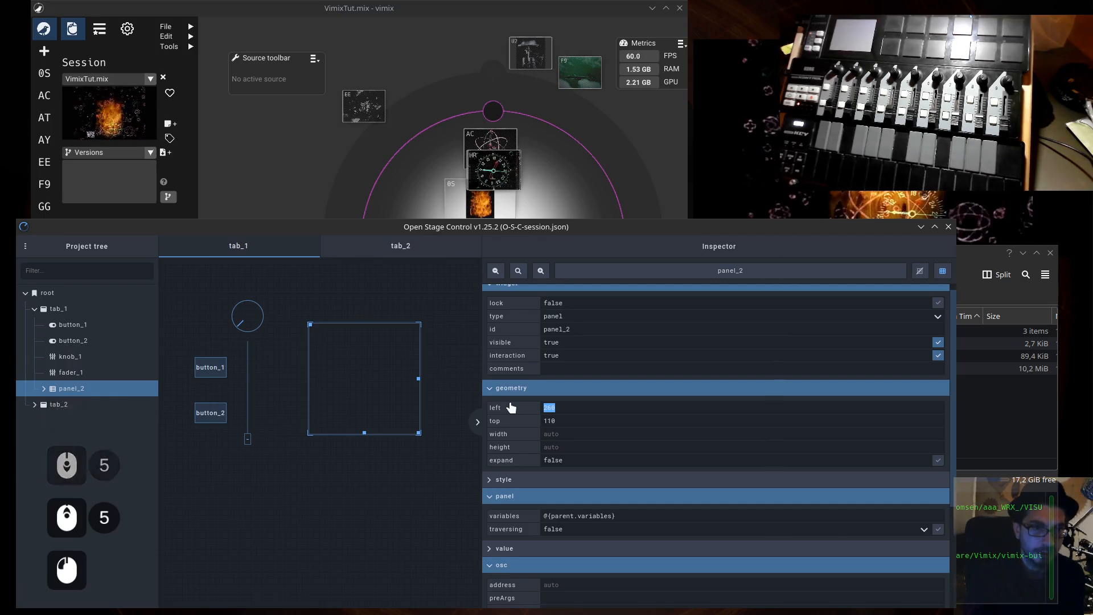
text(0)
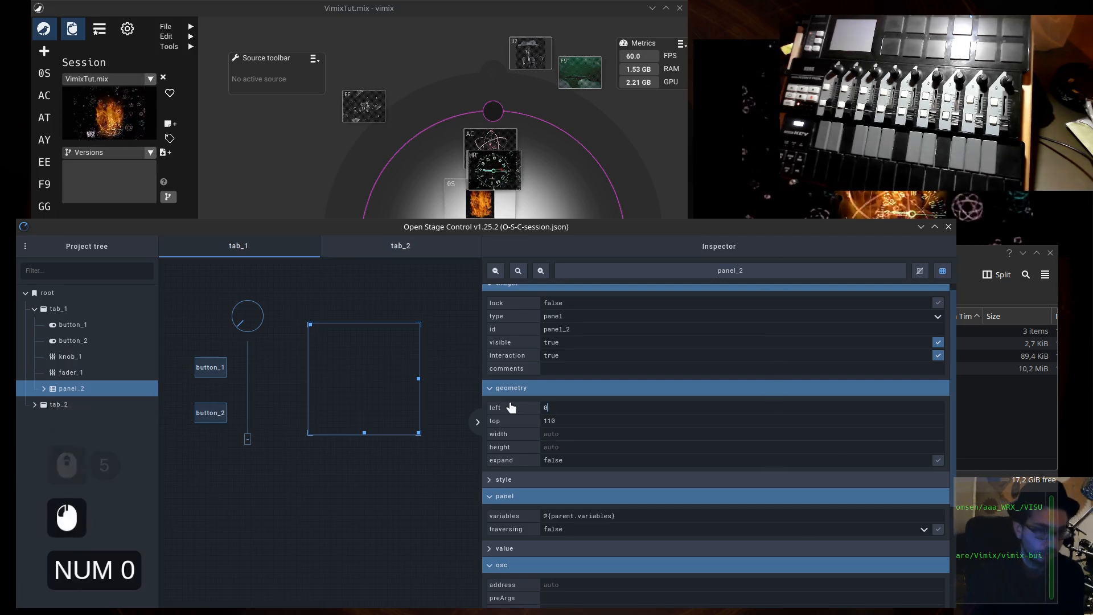
key(Tab)
key(BackSpace)
key(BackSpace)
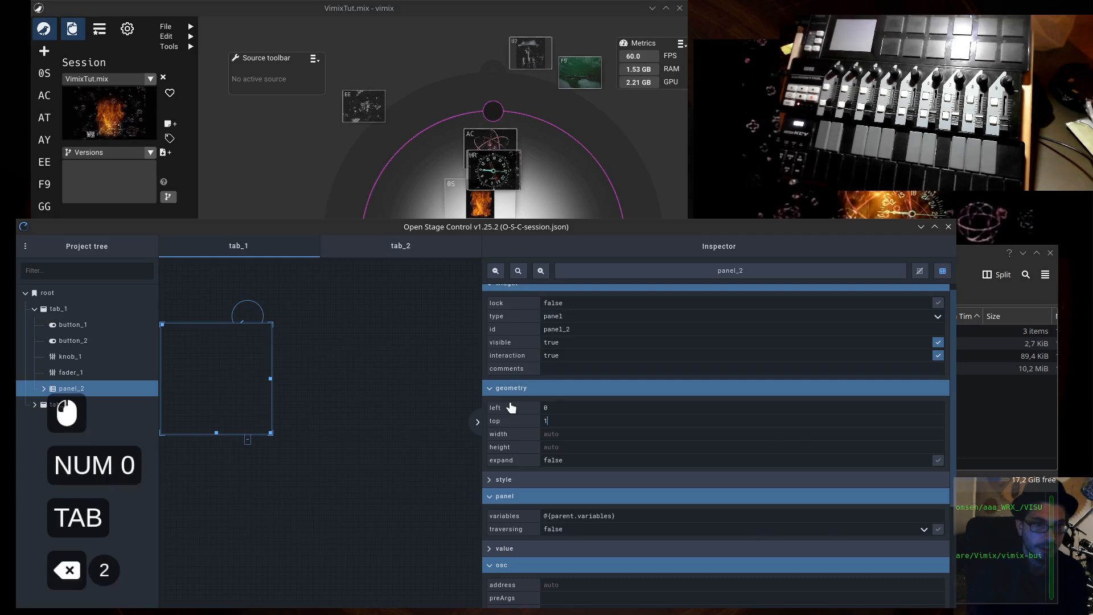
text(0)
key(Tab)
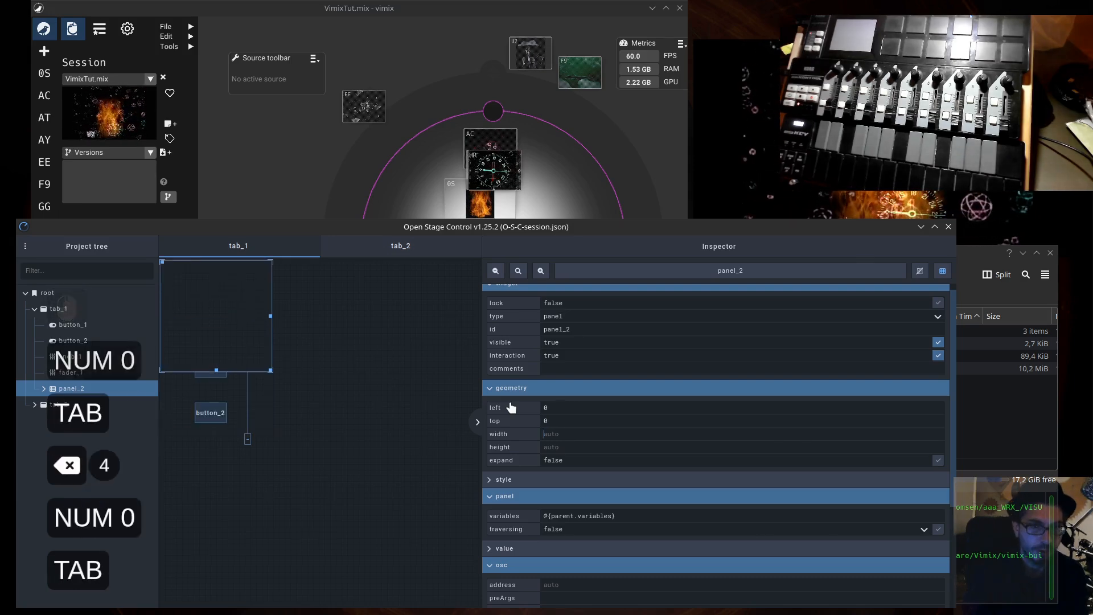
- Set panel_2's width and height to 100% so it fills tab_1
text(100%)
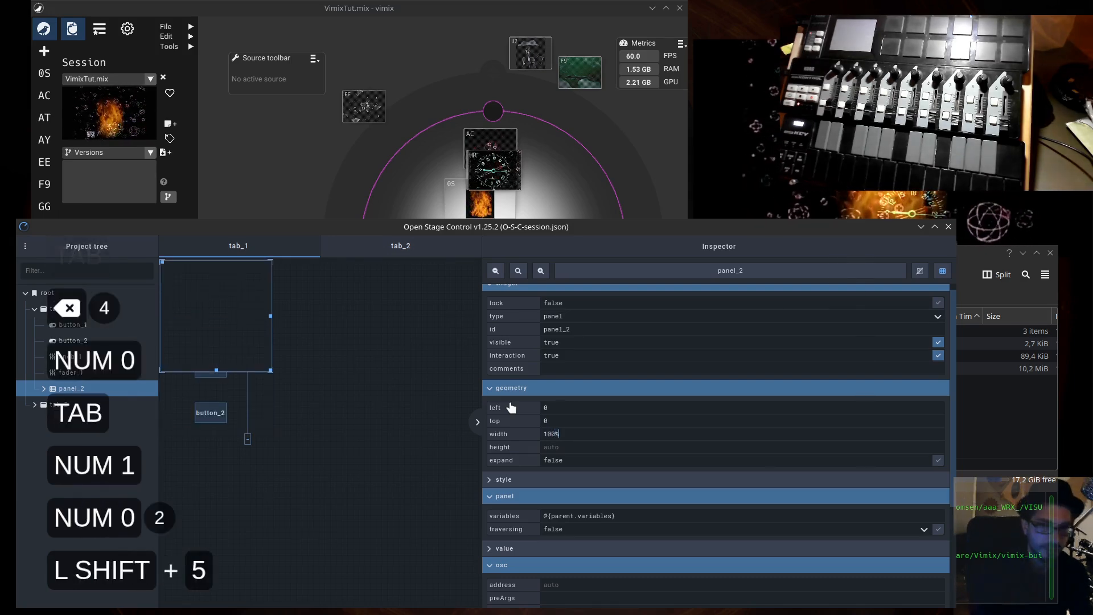
key(Tab)
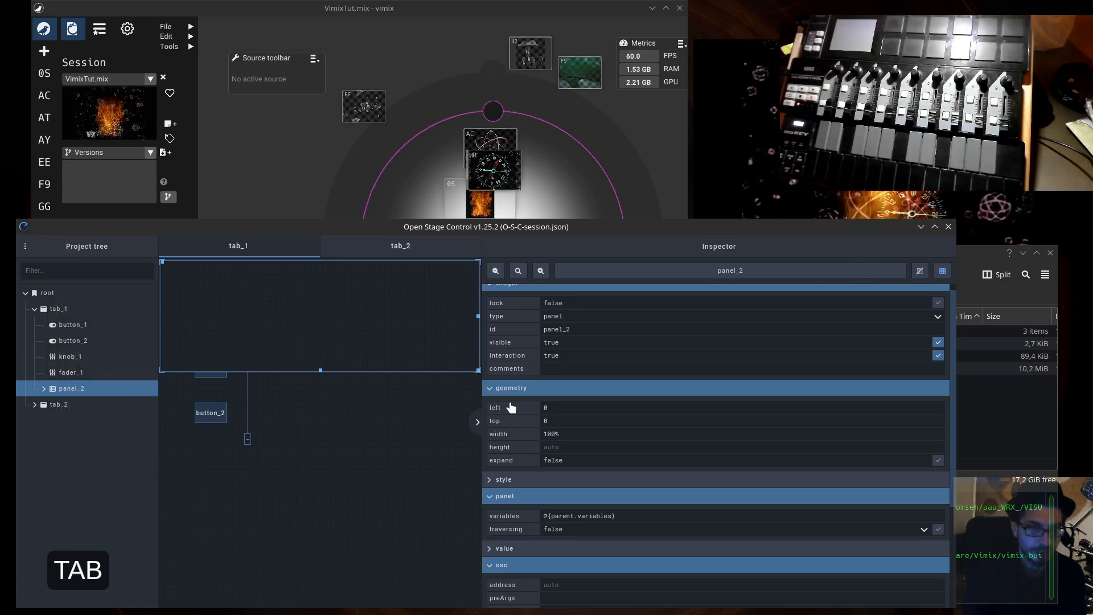
text(100%)
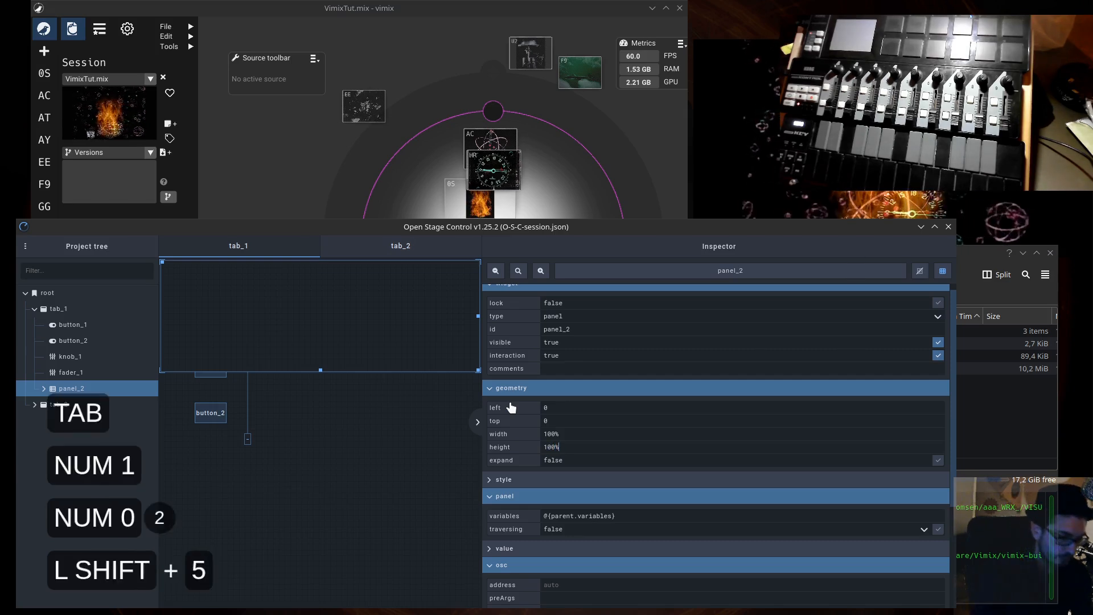
key(Return)
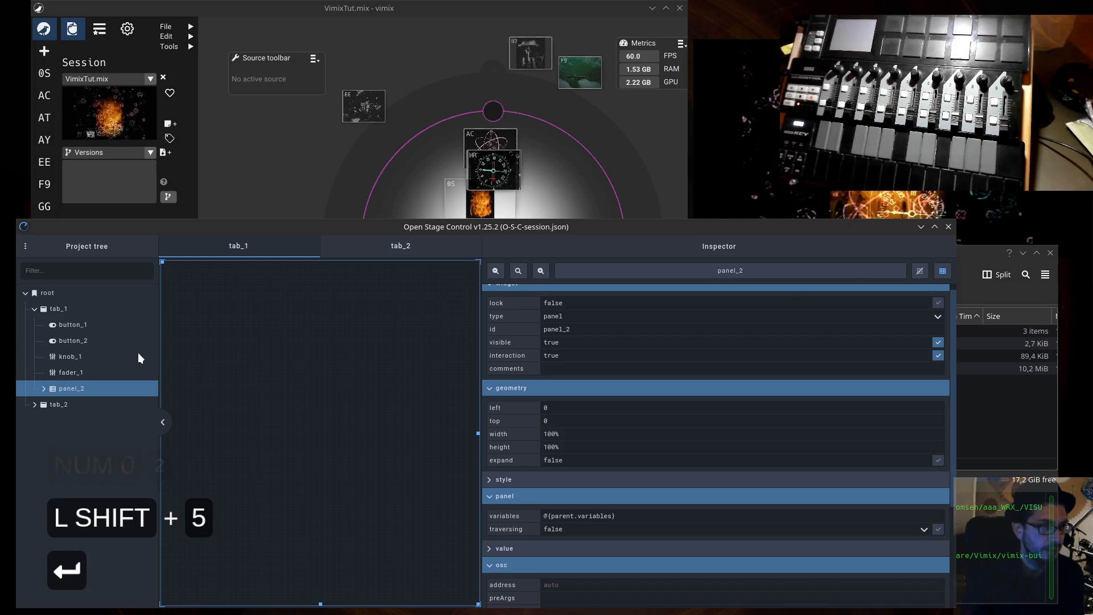
- Cut button_1, button_2, knob_1 and fader_1 from tab_1 and paste them inside panel_2
click(80, 373)
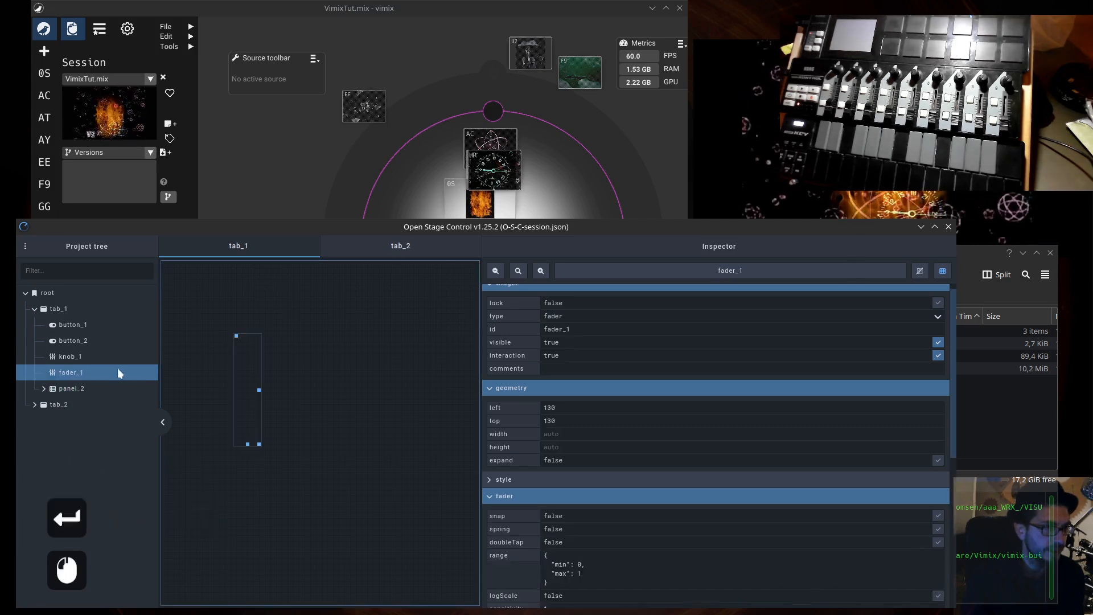
shift+click(58, 330)
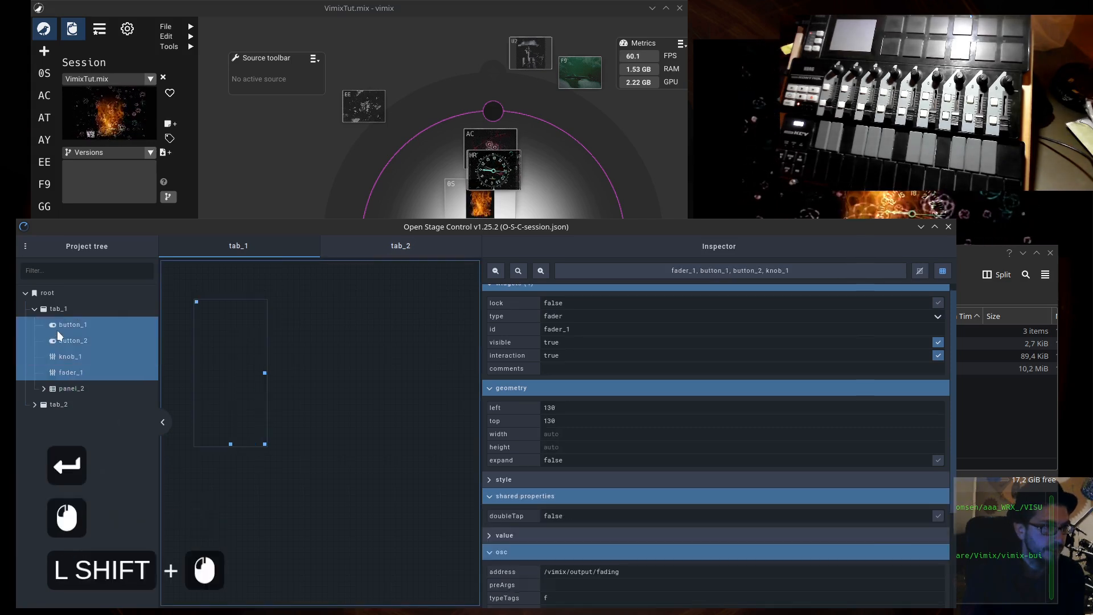
click(76, 375)
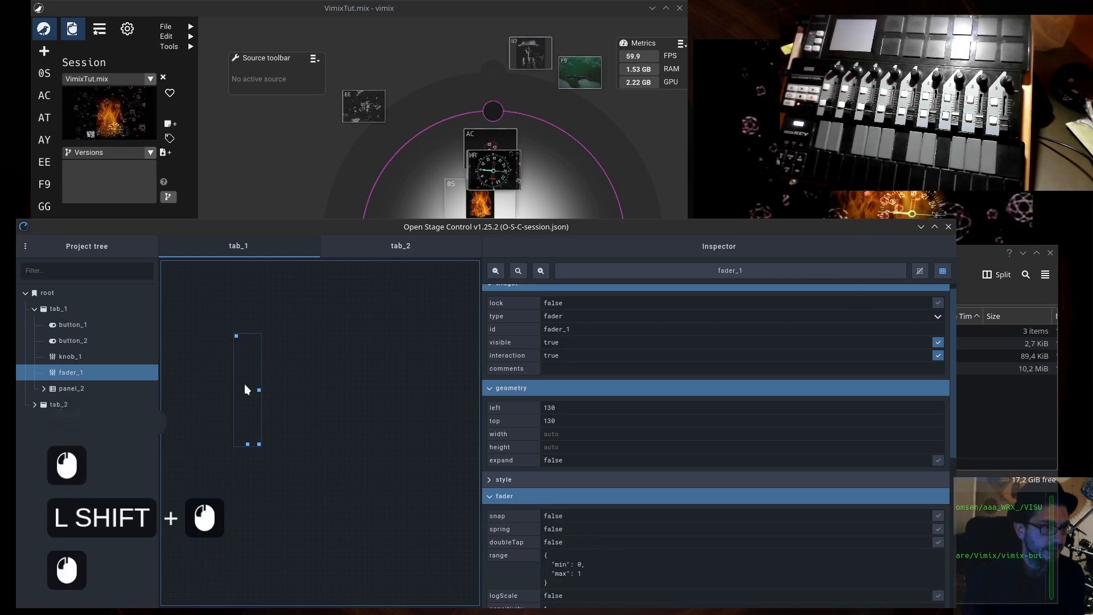
shift+click(72, 326)
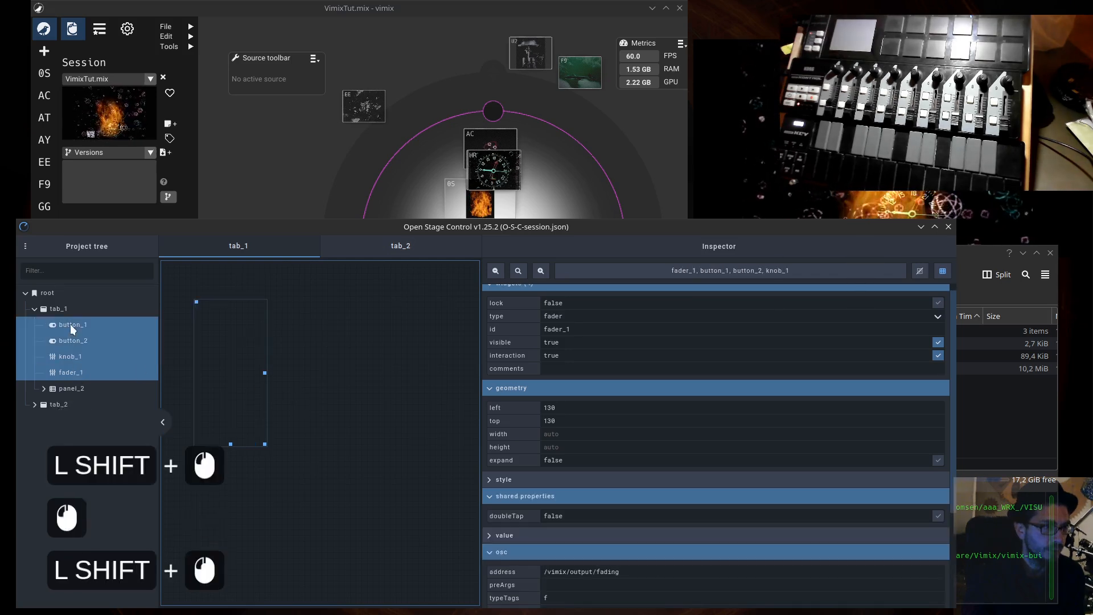
click(73, 371)
click(77, 326)
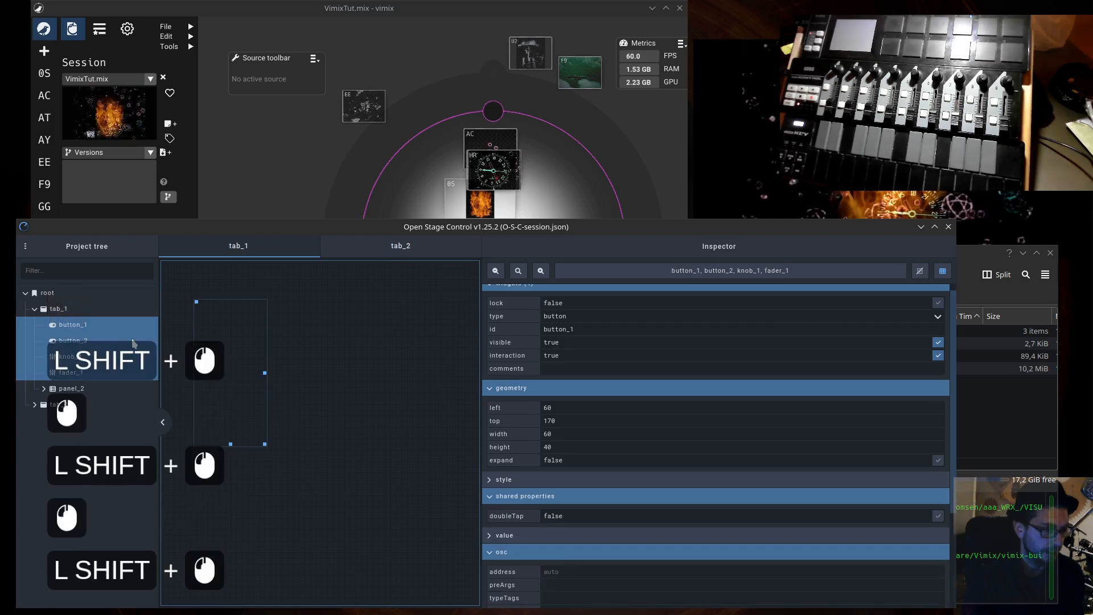
key(ctrl+x)
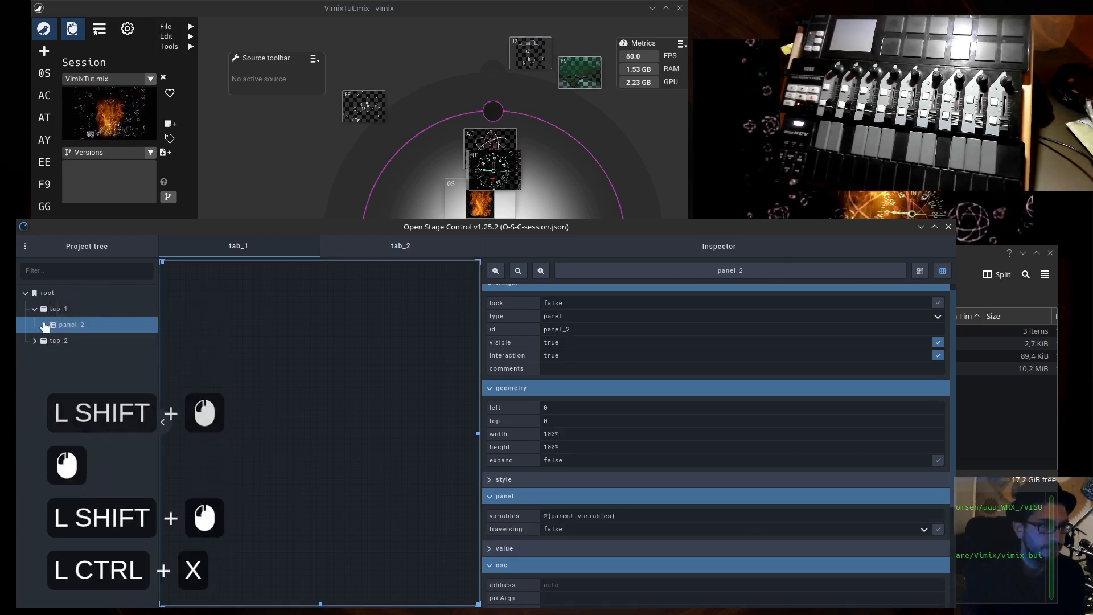
double_click(67, 324)
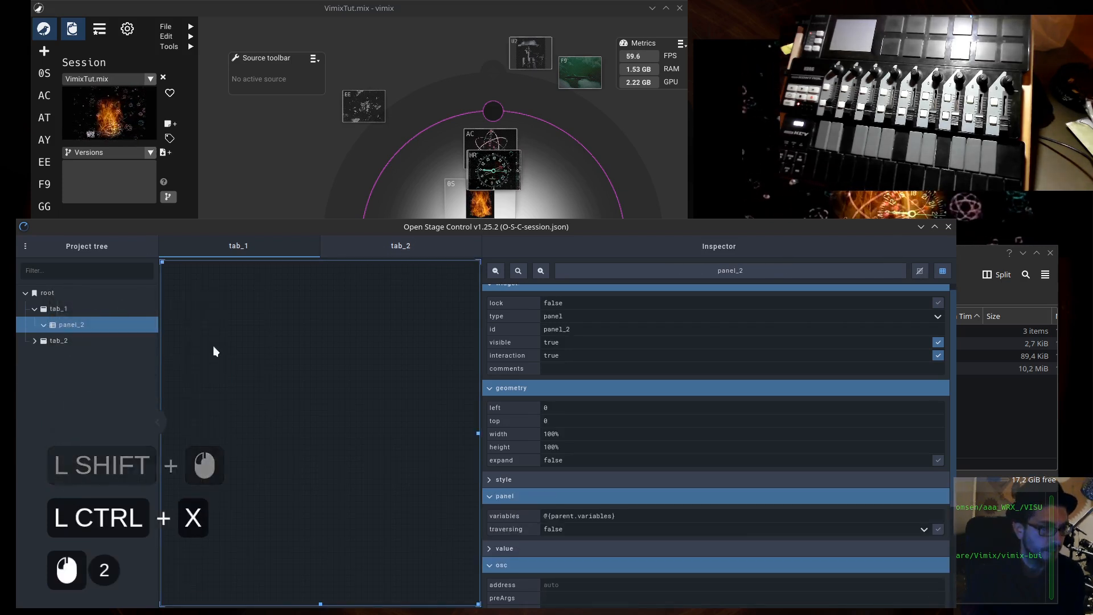
key(ctrl+v)
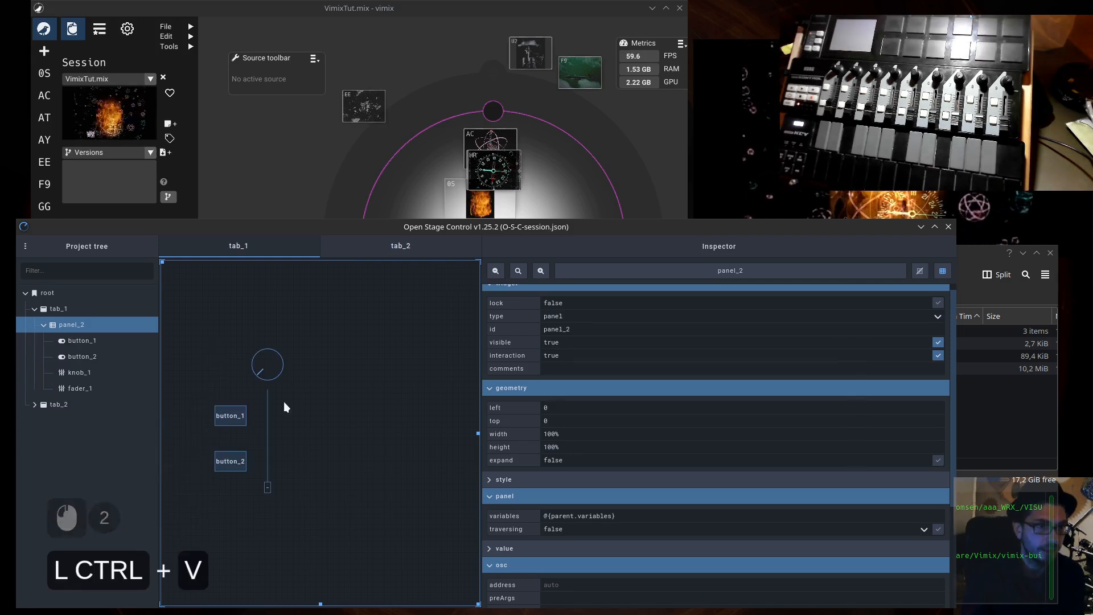
- Move knob_1 to the upper right corner of panel_2, at about left 460 and top 30
click(92, 342)
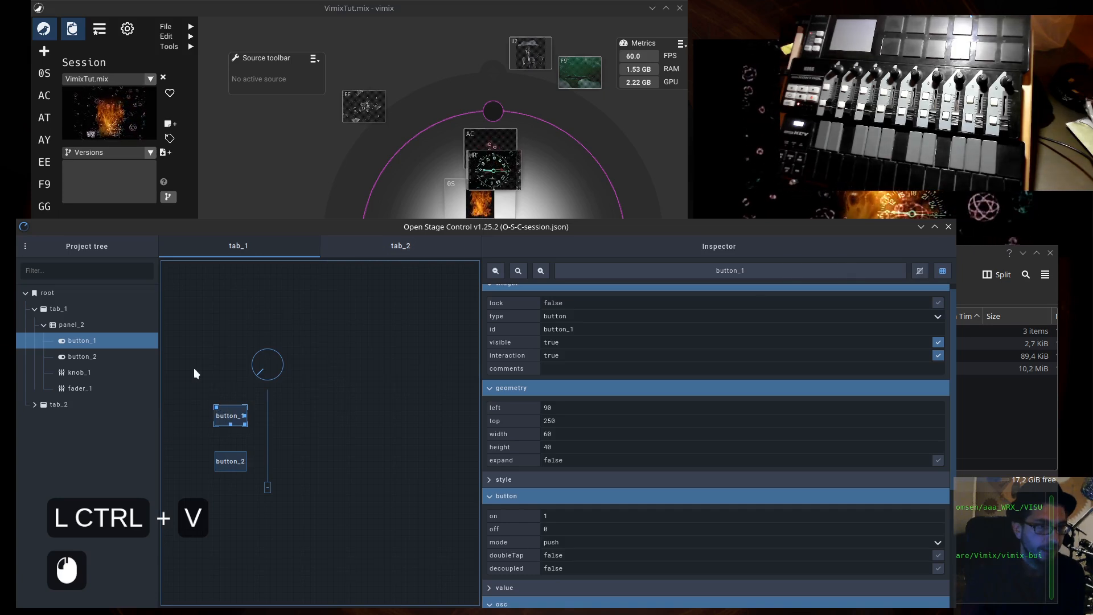
click(252, 354)
drag(252, 353, 428, 284)
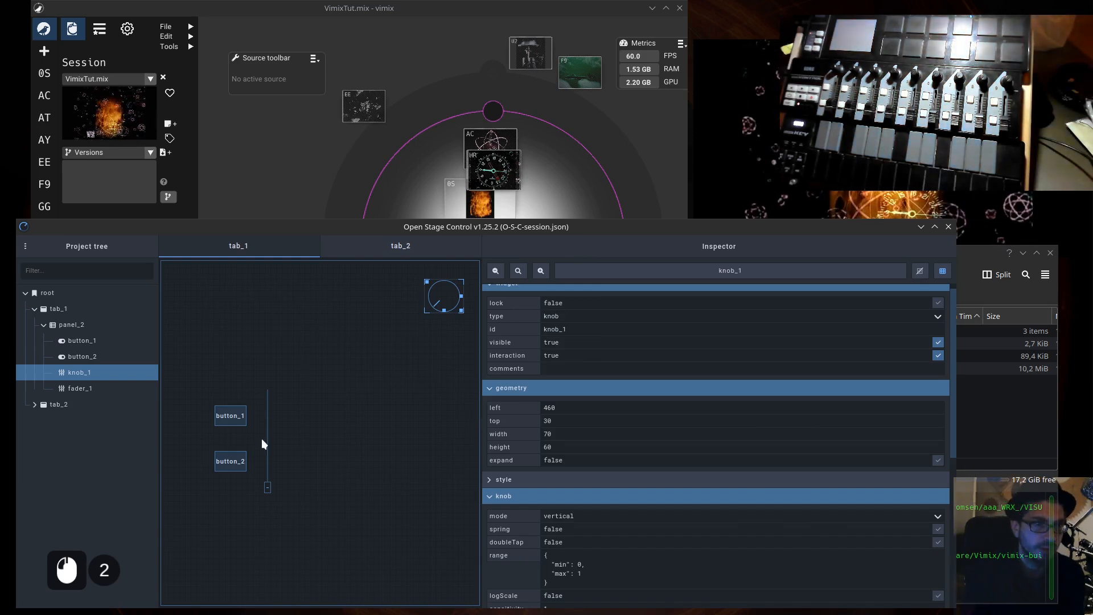
- Move button_1 and button_2 to the lower right area of panel_2, stacked one above the other
click(231, 411)
drag(221, 406, 393, 432)
click(217, 456)
drag(217, 452, 396, 467)
- Place fader_1 directly beneath knob_1 near panel_2's right edge and shift knob_1 right to line up with it
click(267, 453)
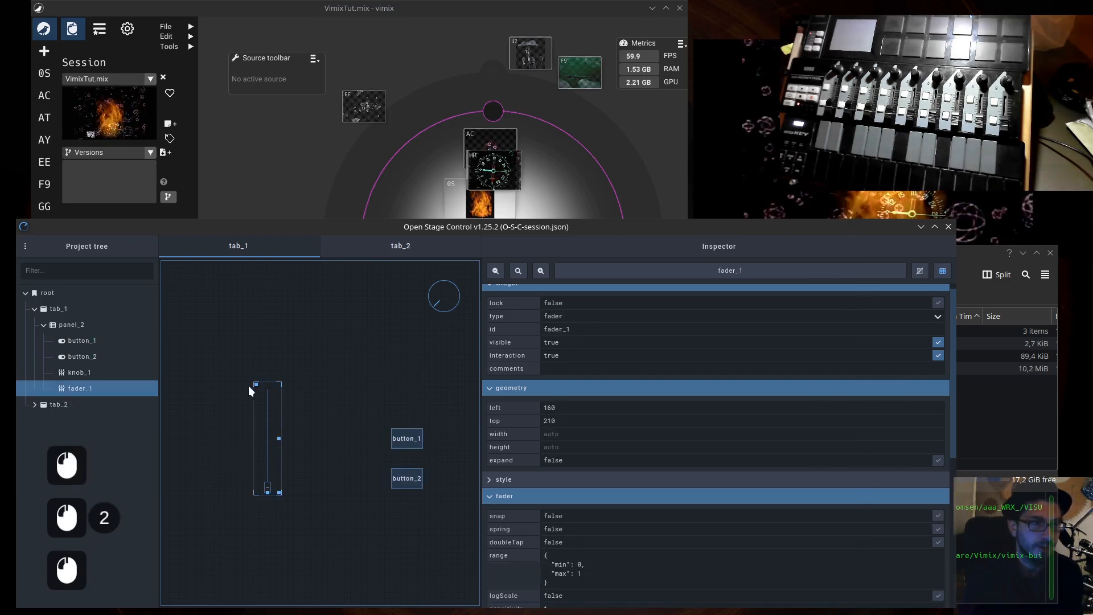
drag(254, 386, 438, 281)
click(427, 280)
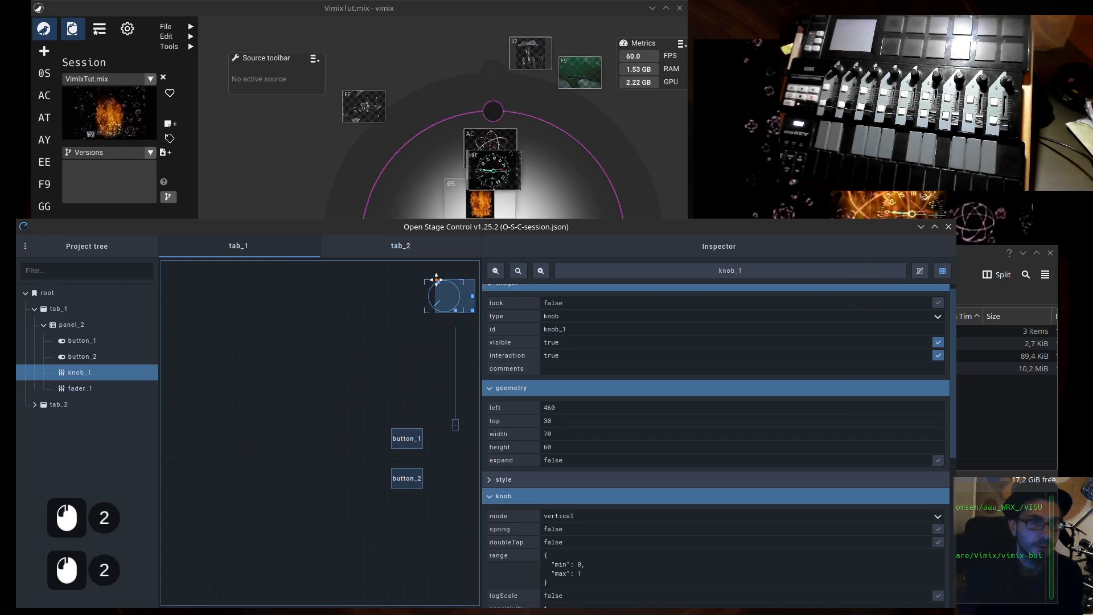
- Line up button_1 and button_2 below fader_1, with button_2 at about left 480 and top 370
click(398, 436)
drag(392, 427, 438, 439)
drag(406, 474, 439, 474)
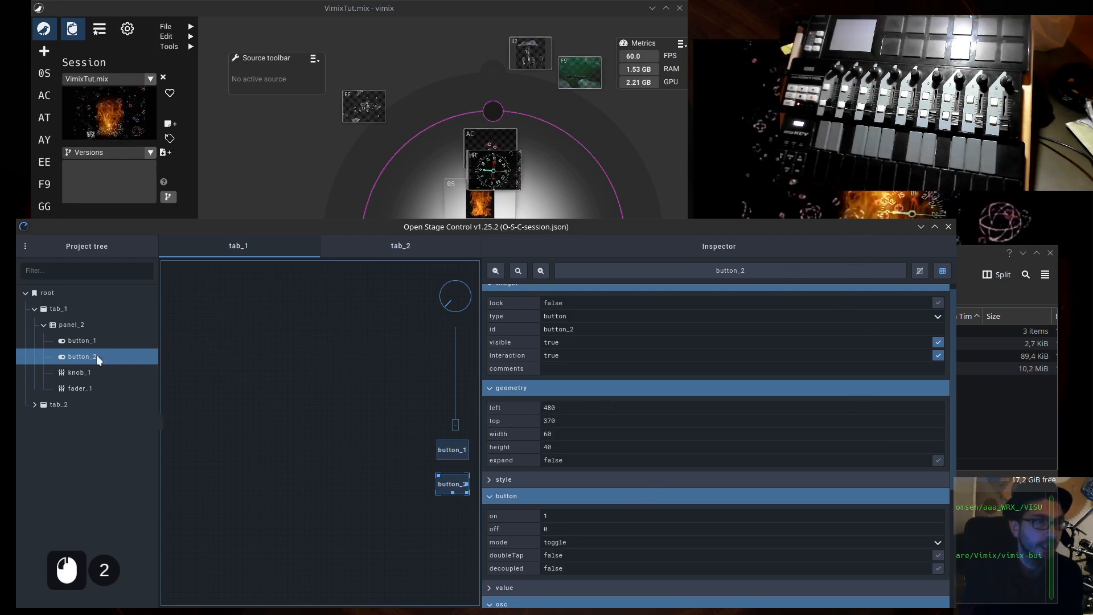
- Add a matrix container widget inside panel_2, in the empty upper left area
click(68, 322)
click(195, 303)
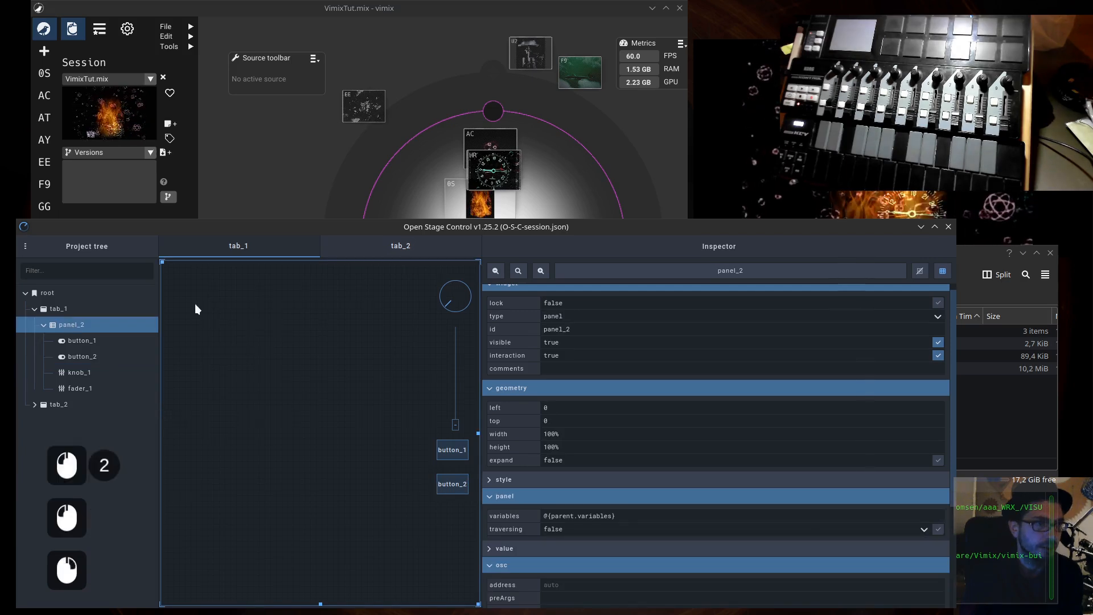
right_click(195, 305)
mouse_move(230, 370)
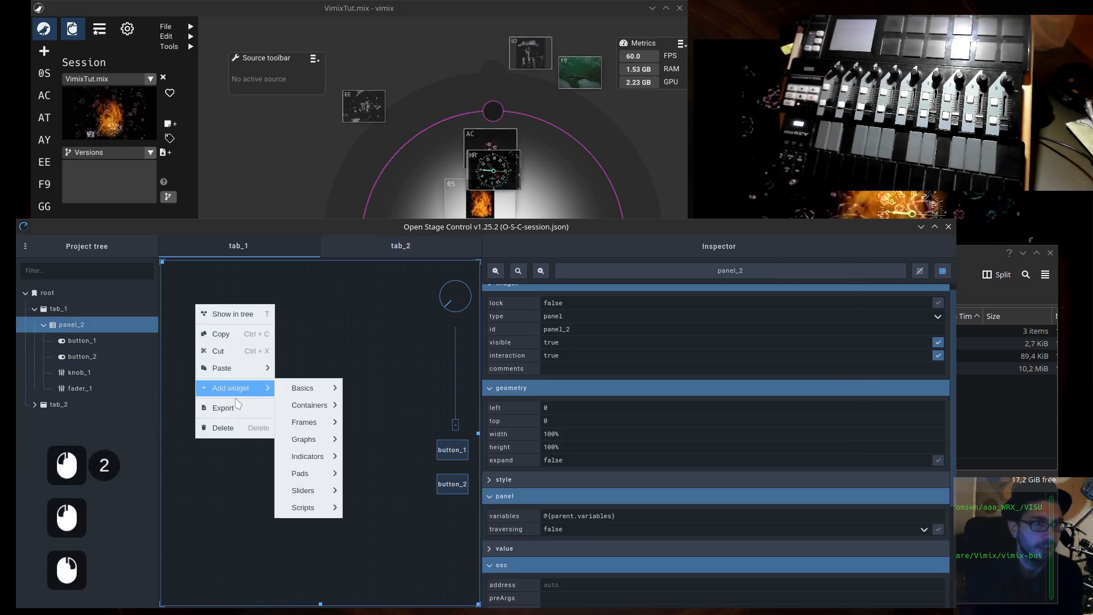
mouse_move(315, 411)
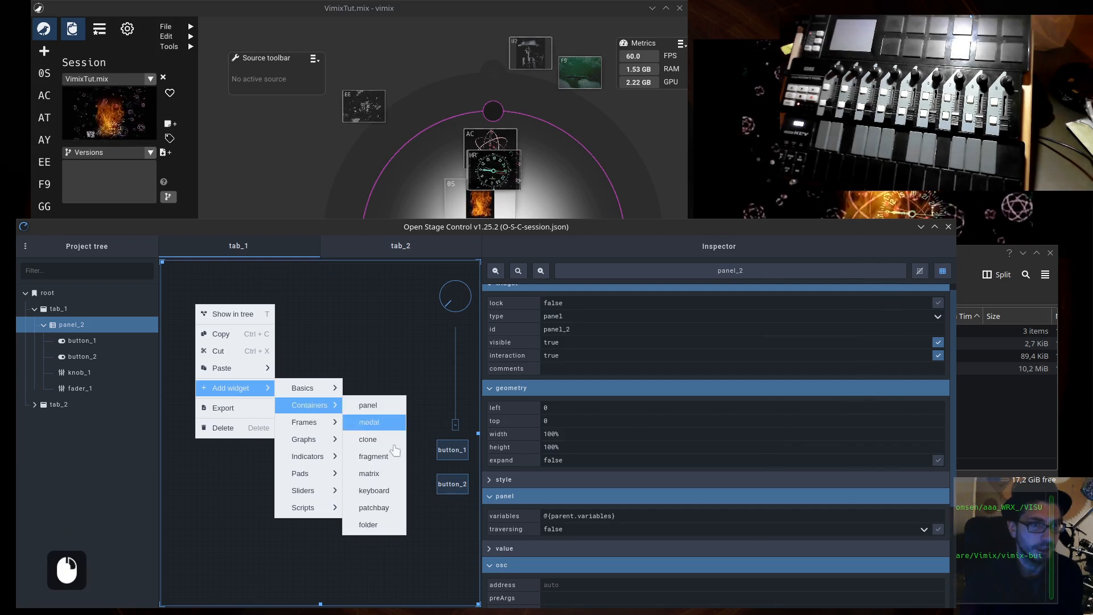
click(369, 473)
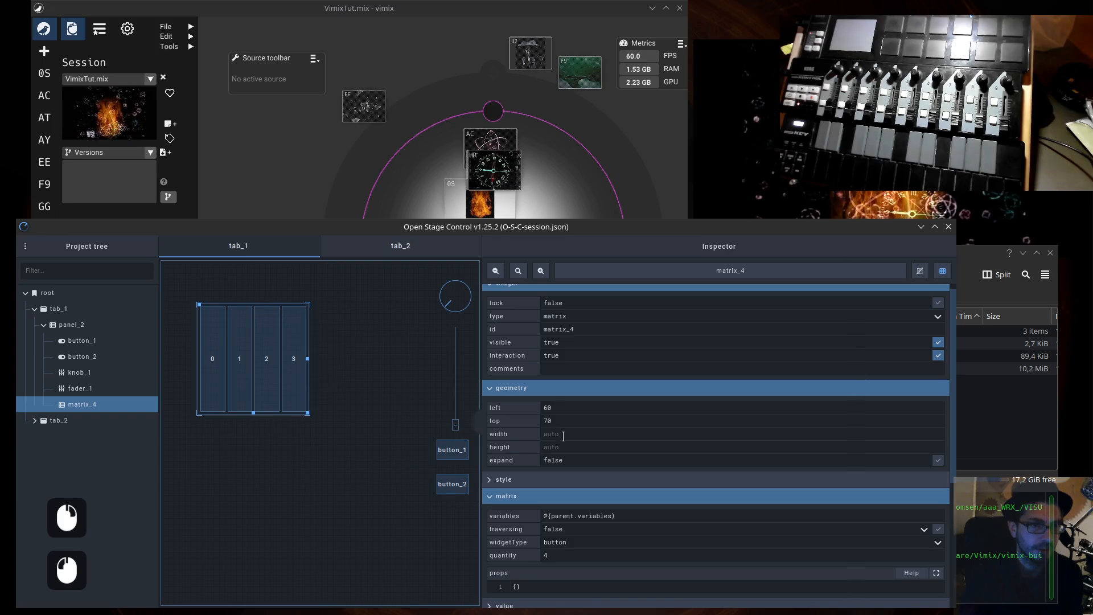
- Set the new matrix's quantity to 8 buttons
scroll(560, 527, down, 2)
drag(562, 524, 520, 526)
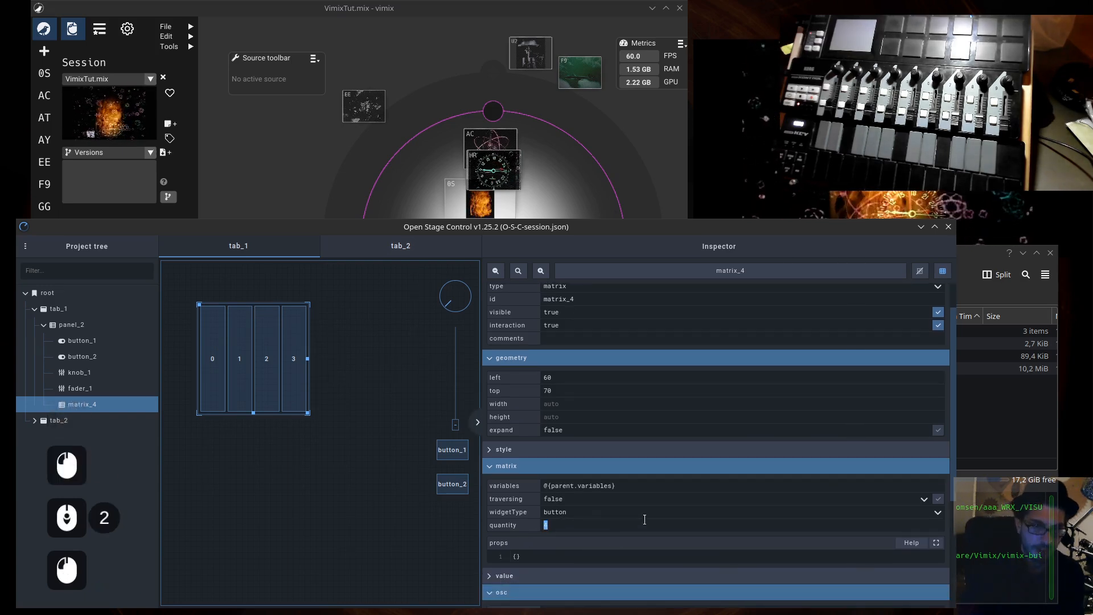
text(8)
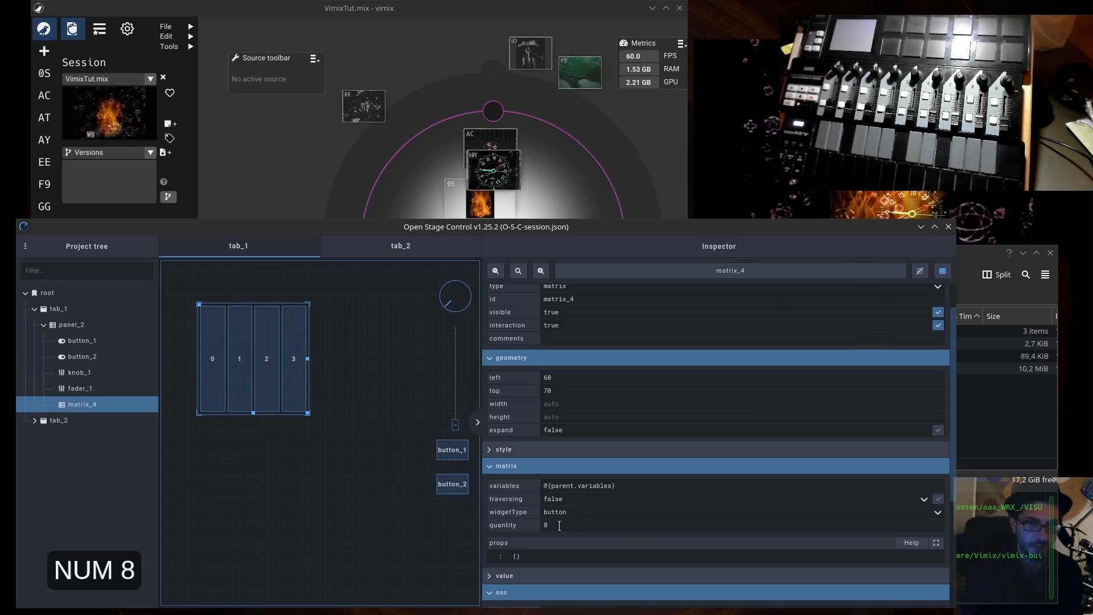
double_click(560, 525)
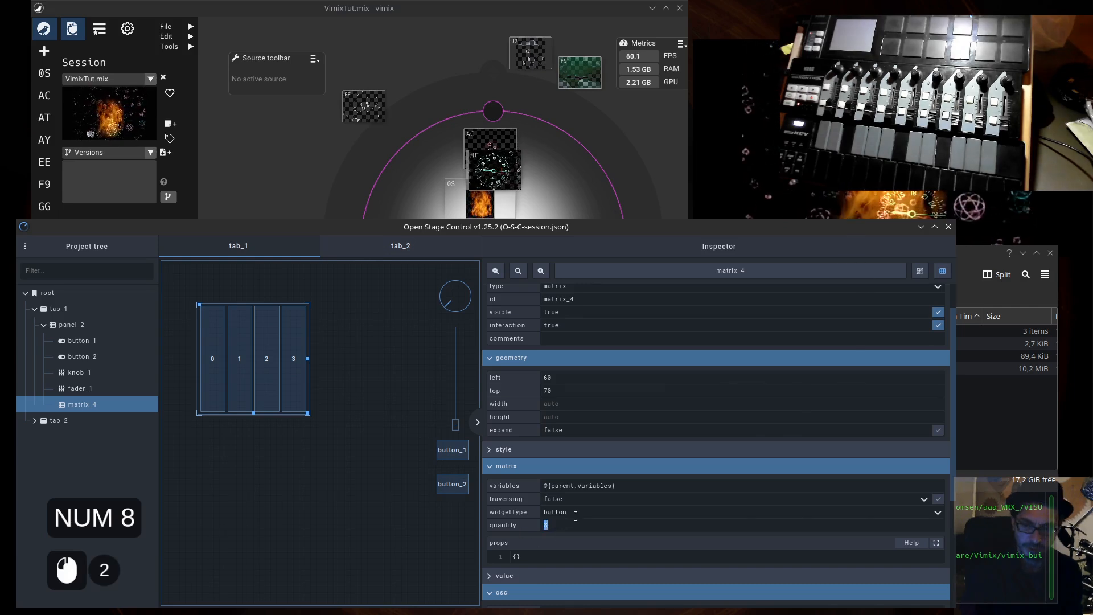
key(KP_Enter)
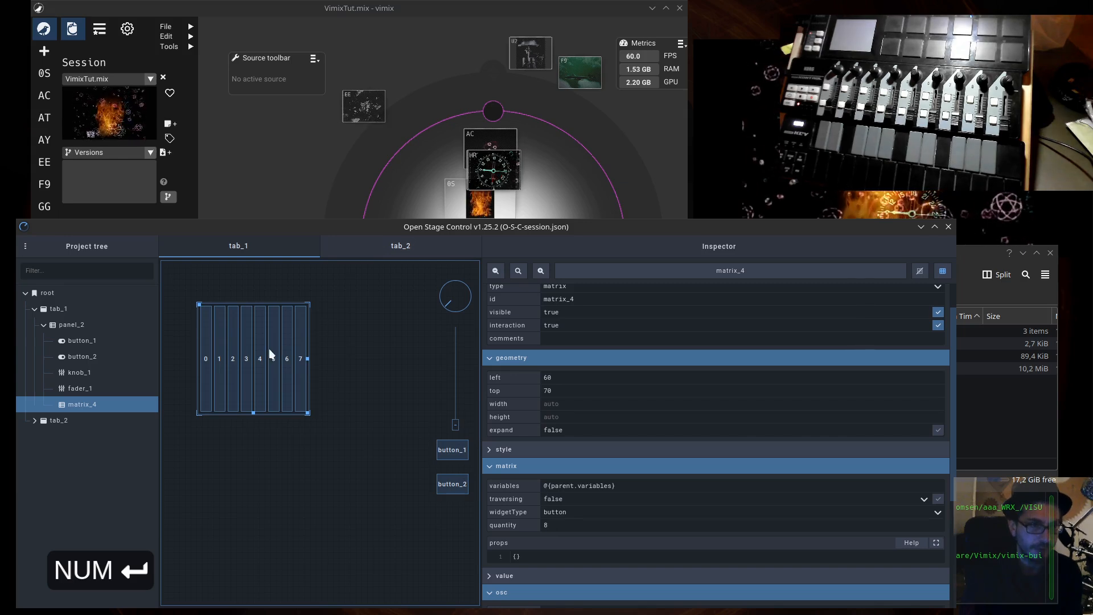
- Position the eight-button matrix in panel_2 with left set to 0 and top set to 75%
click(199, 304)
drag(581, 379, 454, 376)
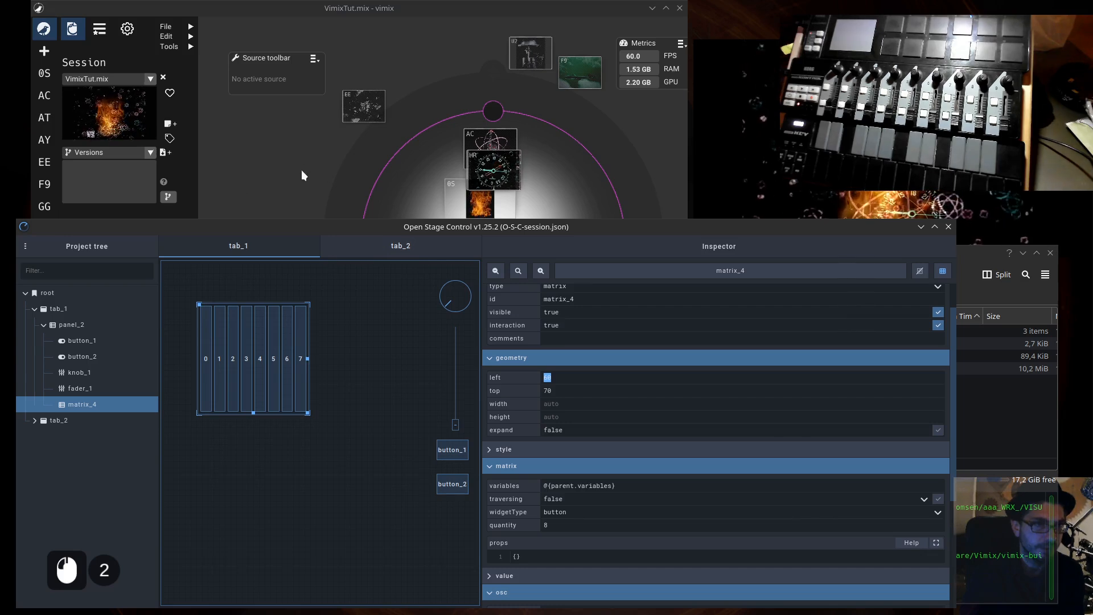
double_click(574, 379)
double_click(561, 378)
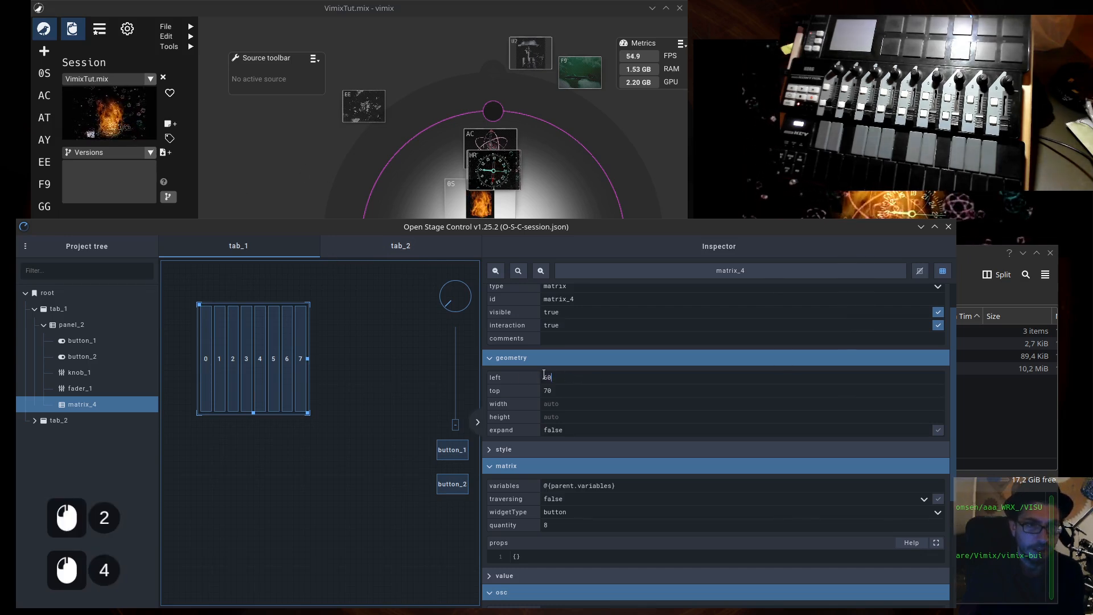
text(0)
key(Tab)
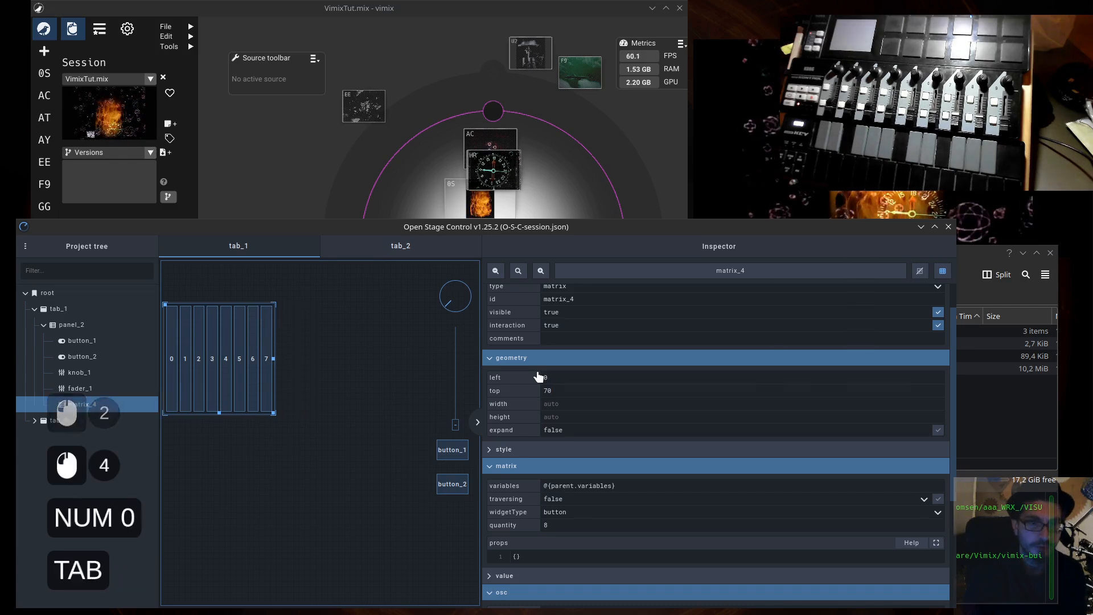
key(BackSpace)
key(BackSpace)
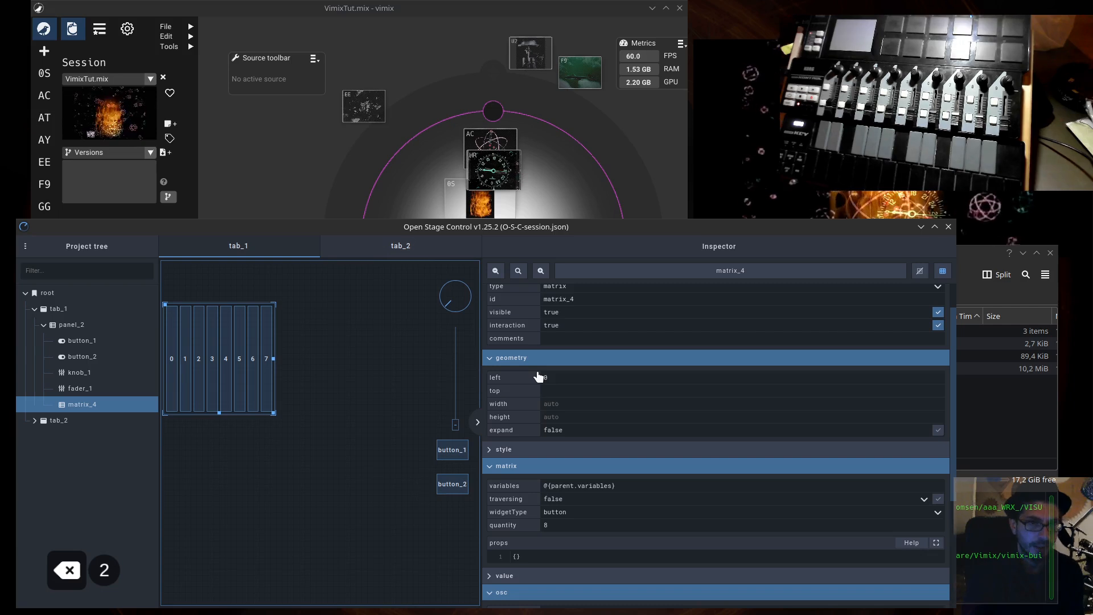
text(75%)
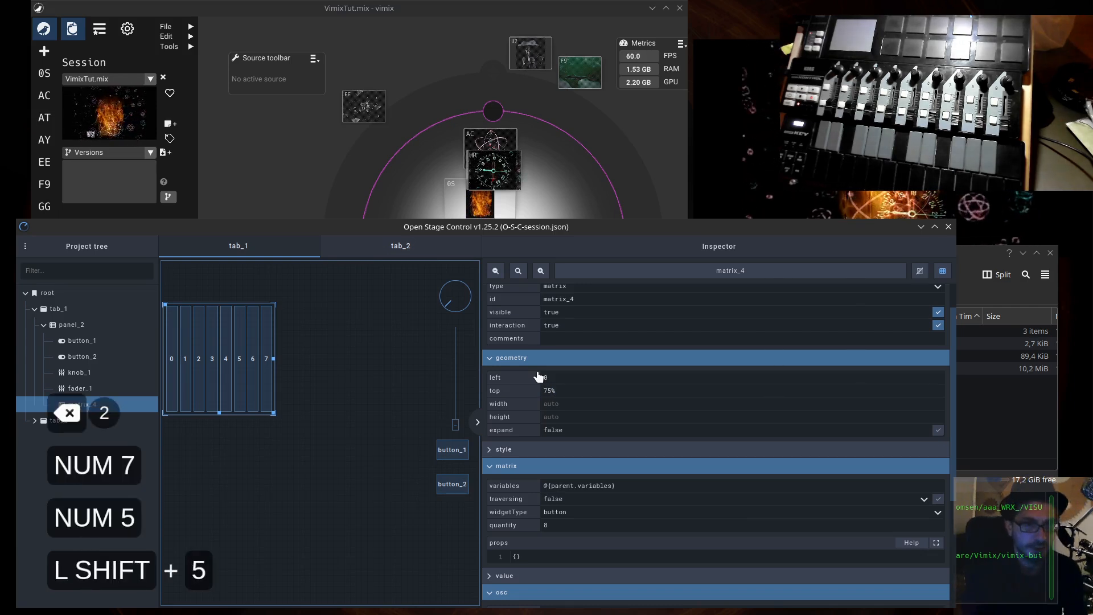
key(Tab)
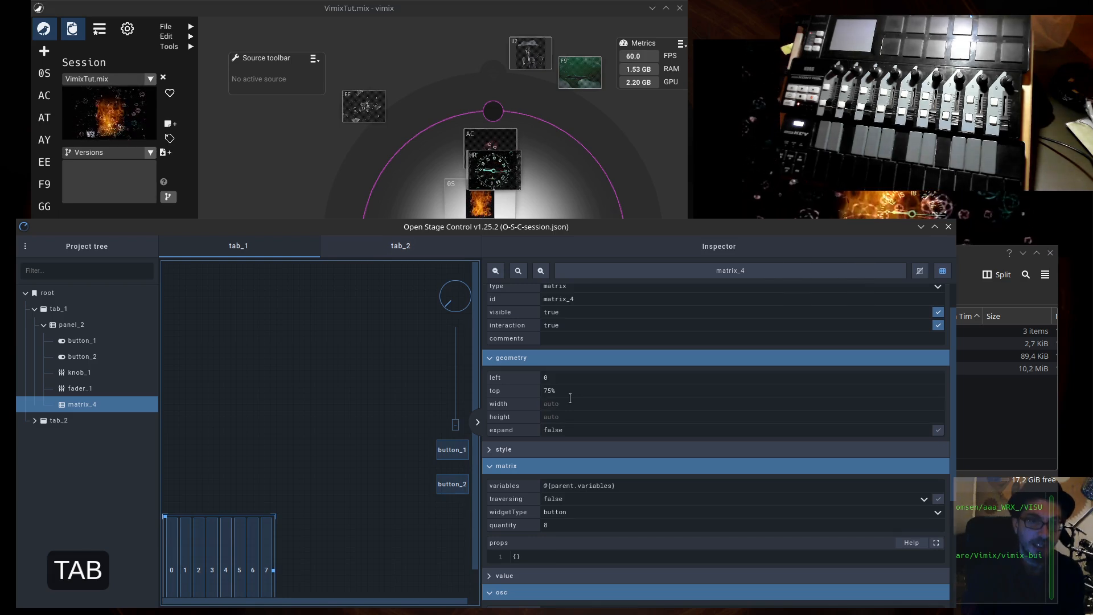
- Size the eight-button matrix to a width of 85% and a height of 10%
text(85)
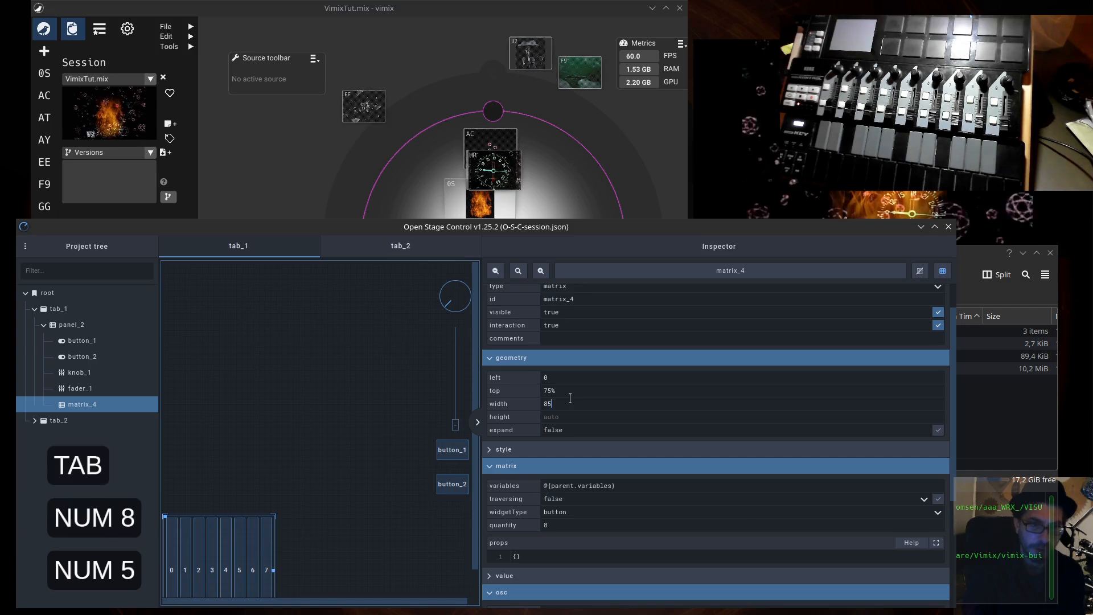
text(%)
key(Tab)
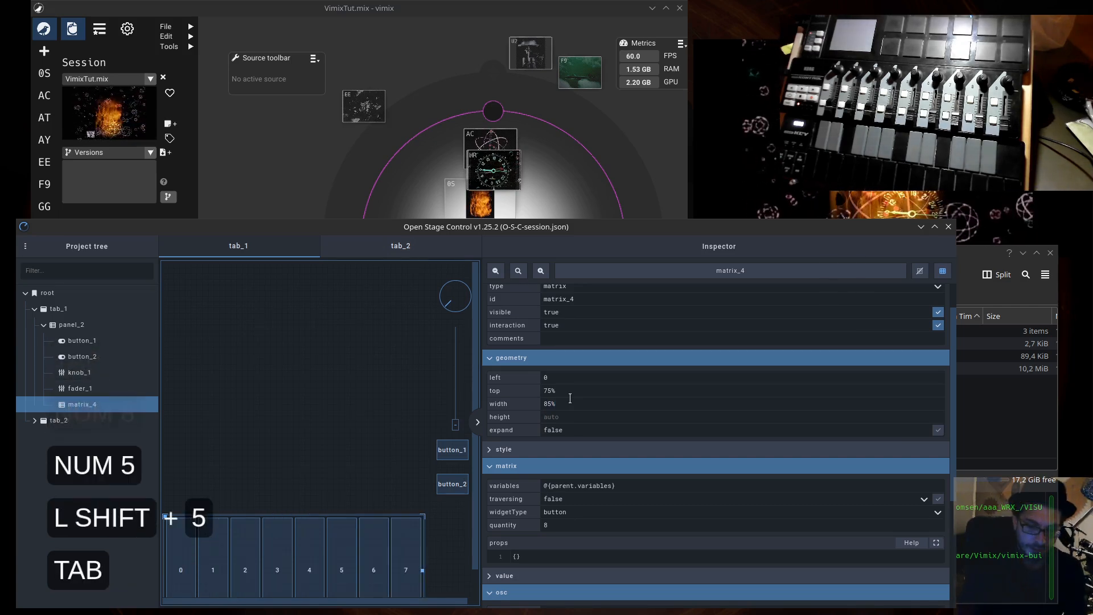
text(10%)
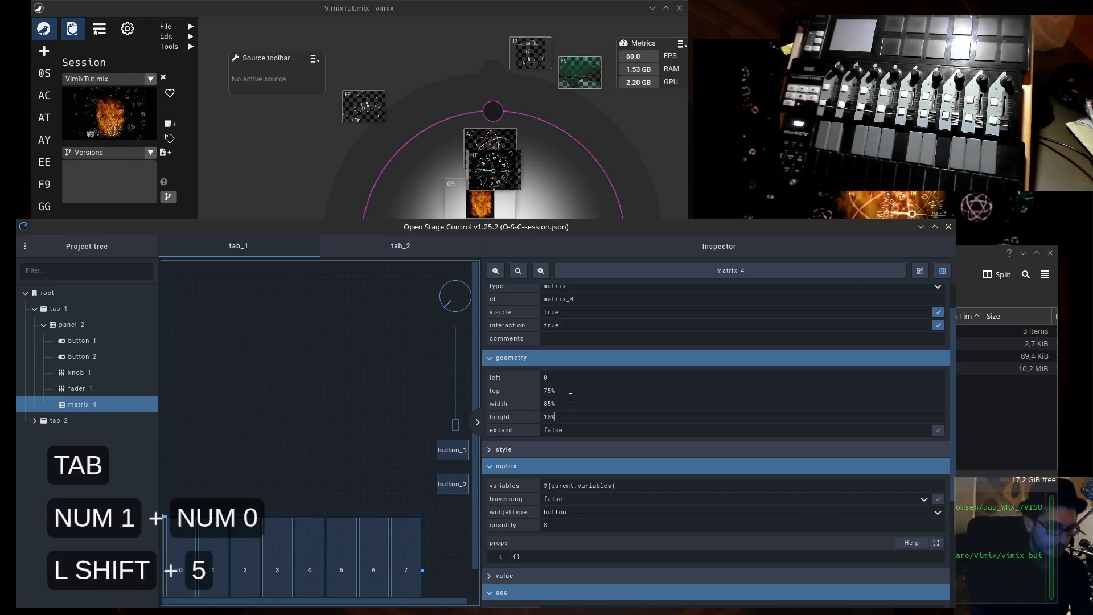
key(Return)
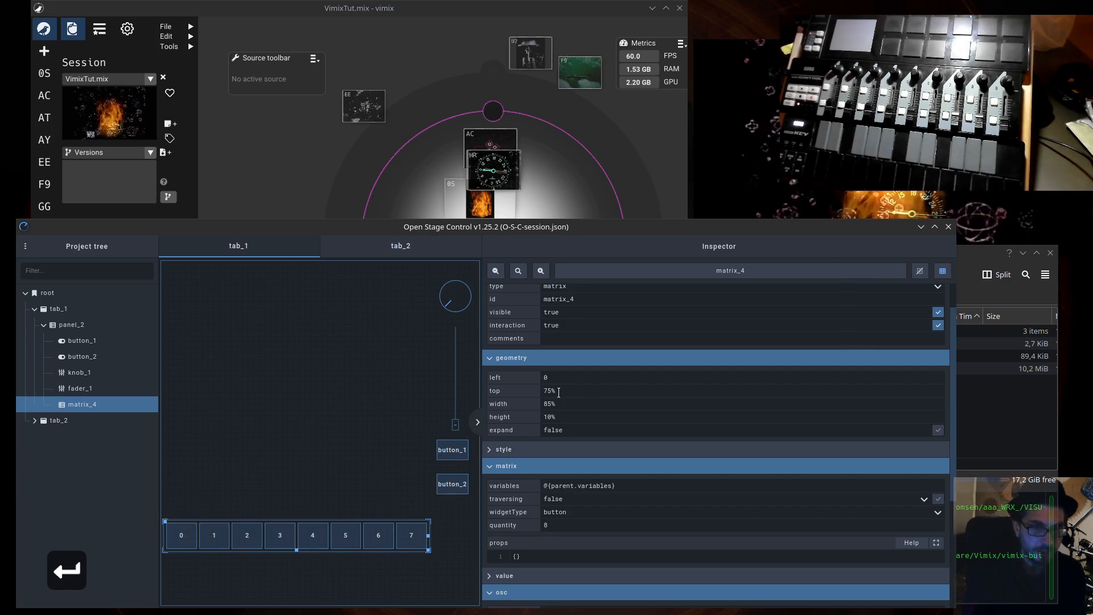
click(165, 521)
right_click(165, 521)
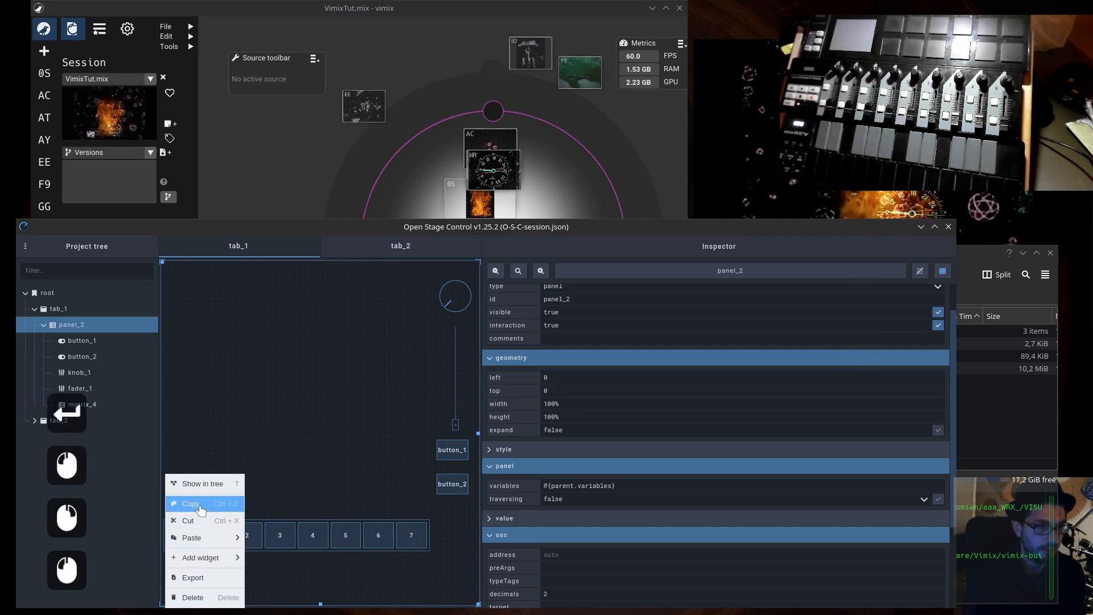
click(197, 567)
right_click(195, 567)
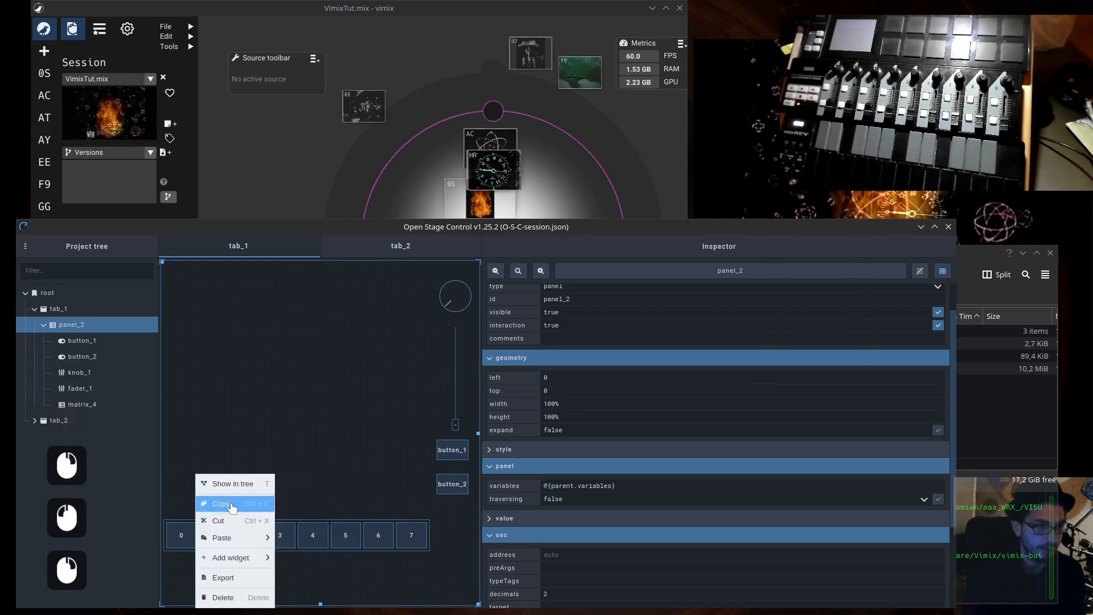
mouse_move(233, 538)
click(305, 553)
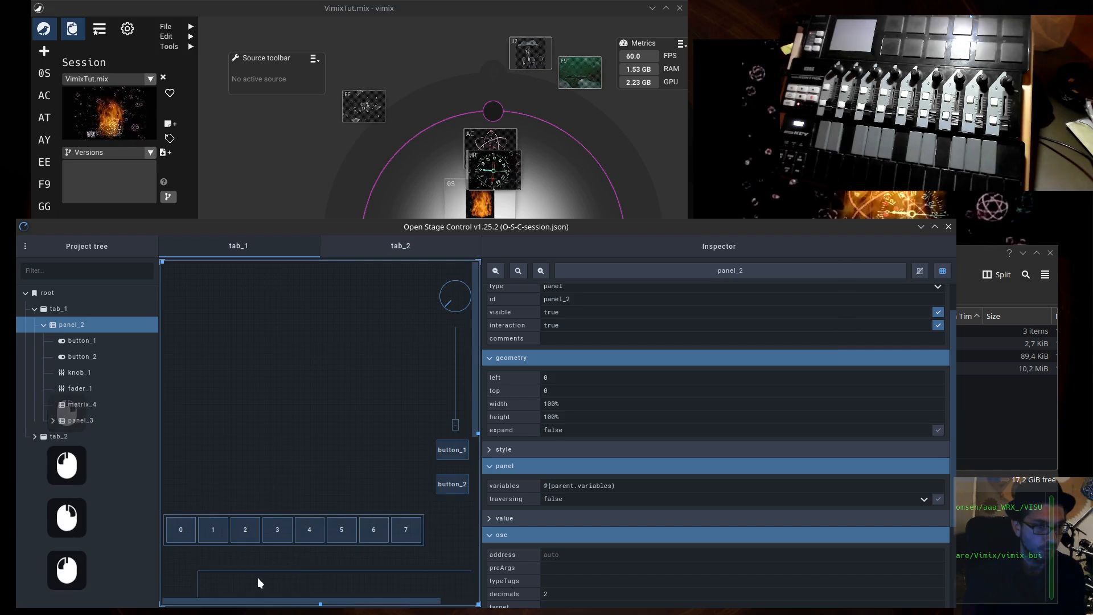
click(258, 579)
click(198, 573)
drag(184, 554, 185, 324)
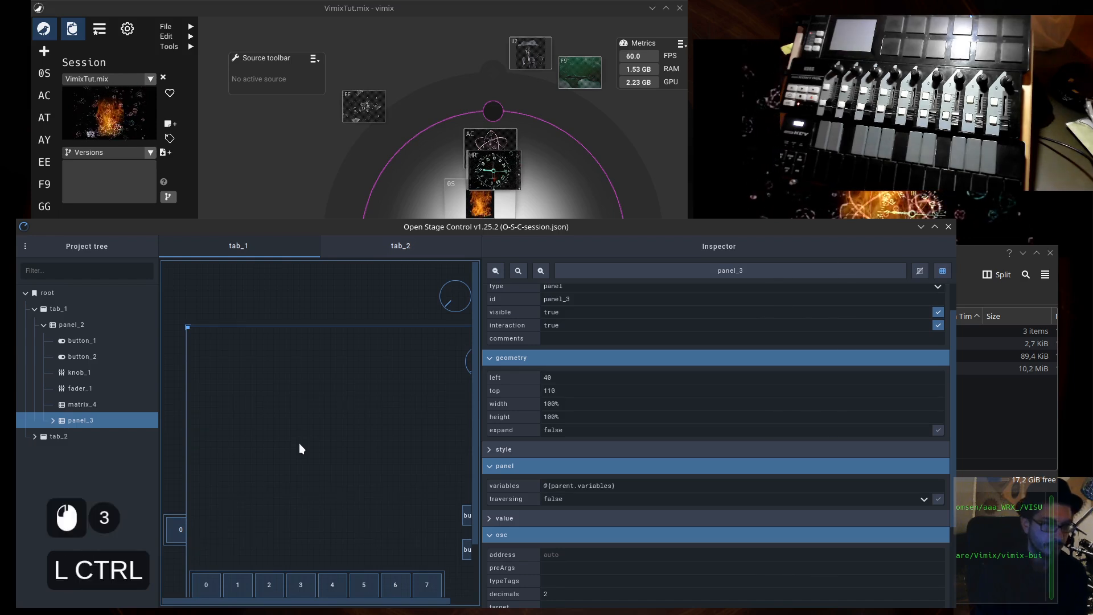
key(ctrl+y)
key(ctrl+y)
- Copy matrix_4 and paste it into panel_2 with an incremented ID, in the empty area below the original
click(202, 532)
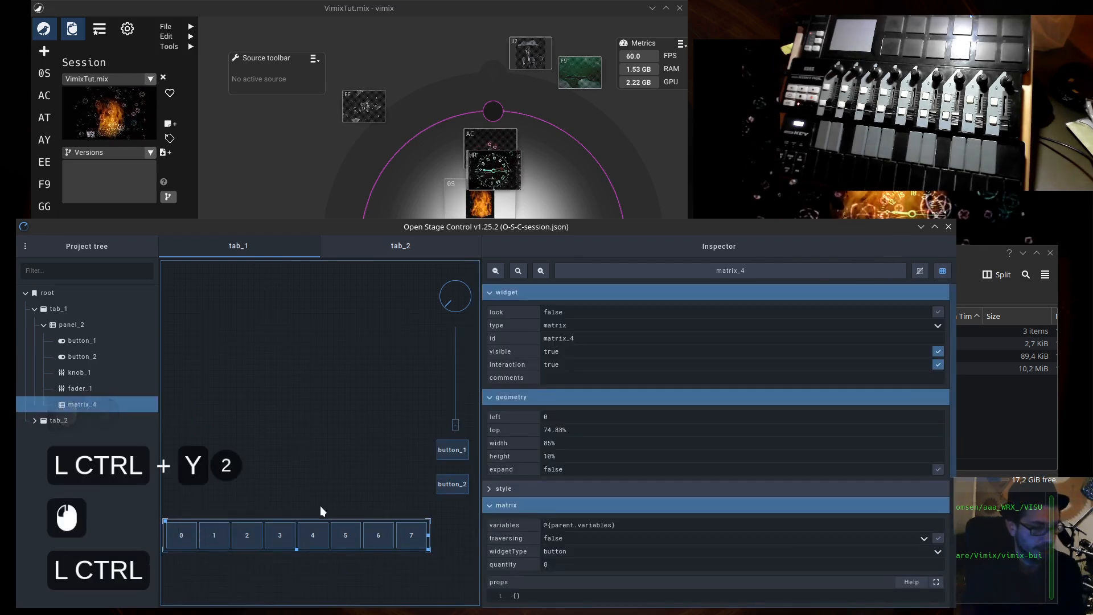
key(ctrl+c)
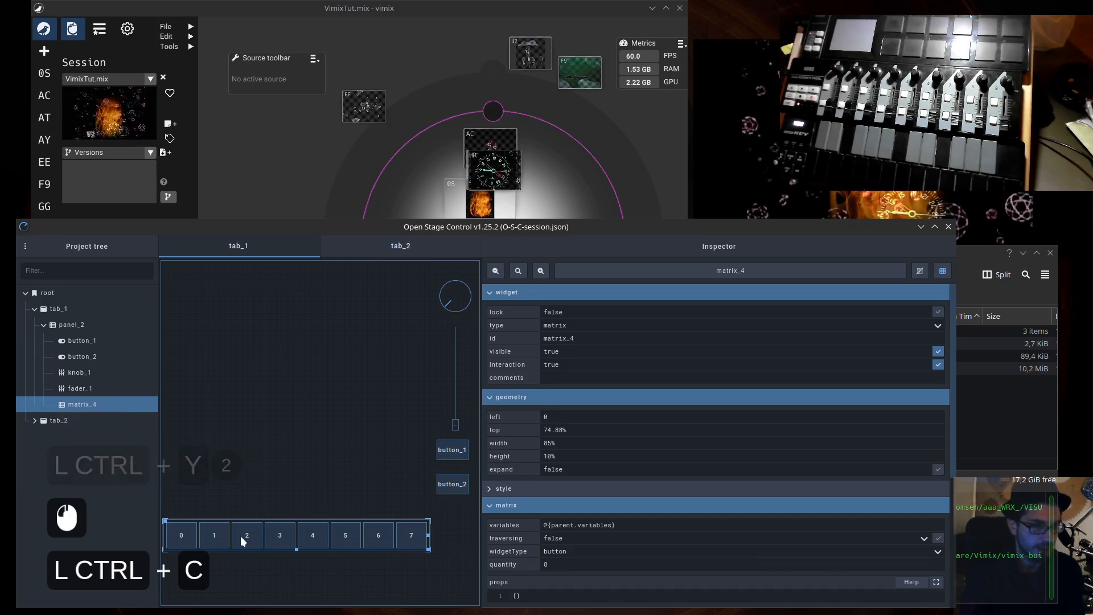
right_click(203, 573)
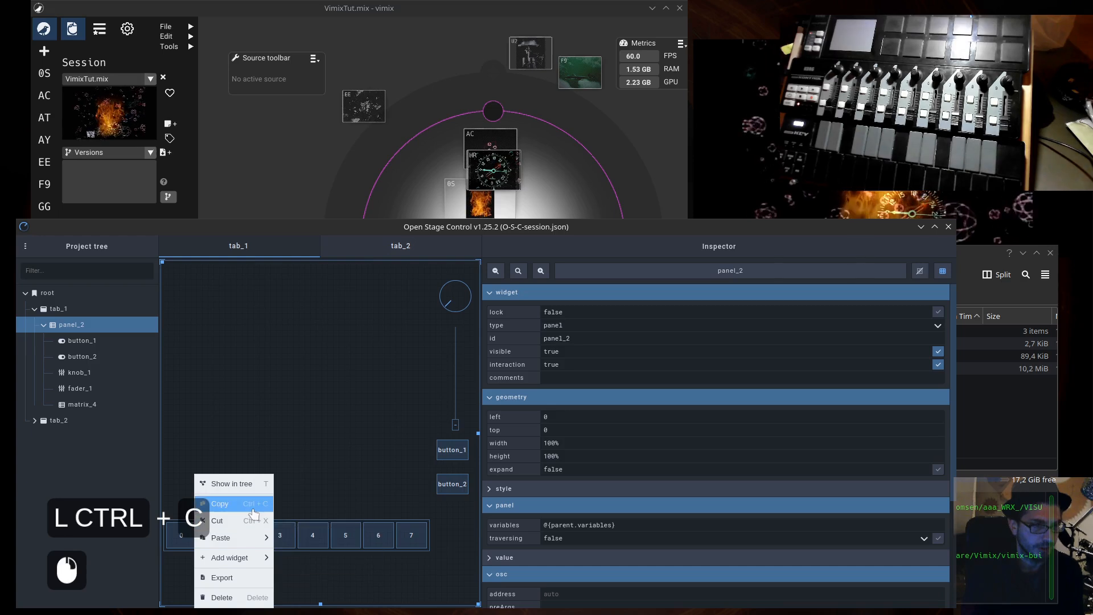
mouse_move(246, 538)
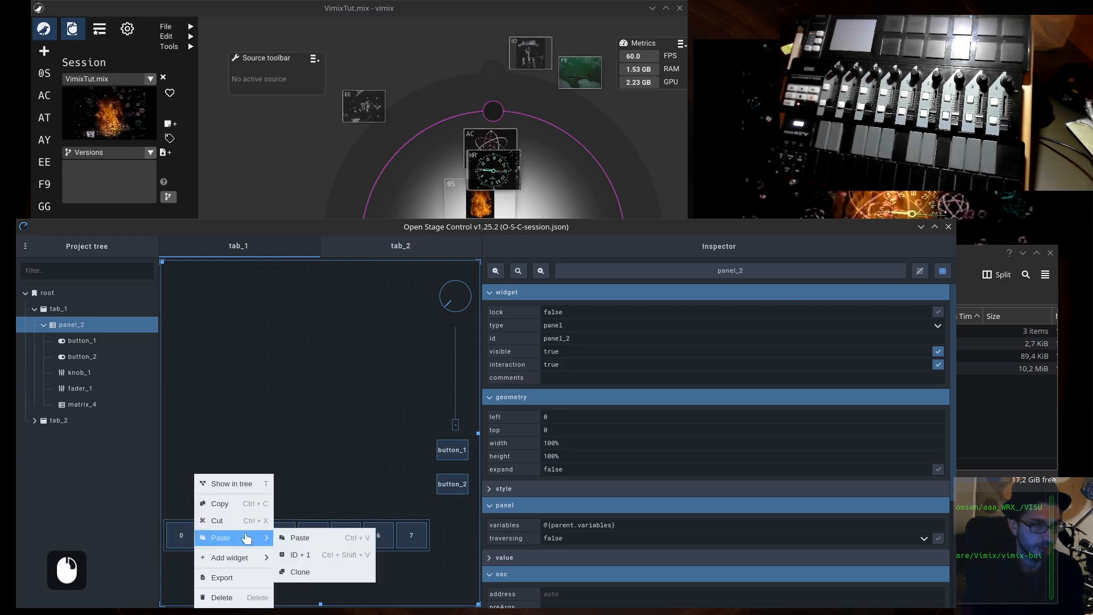
click(294, 573)
click(170, 571)
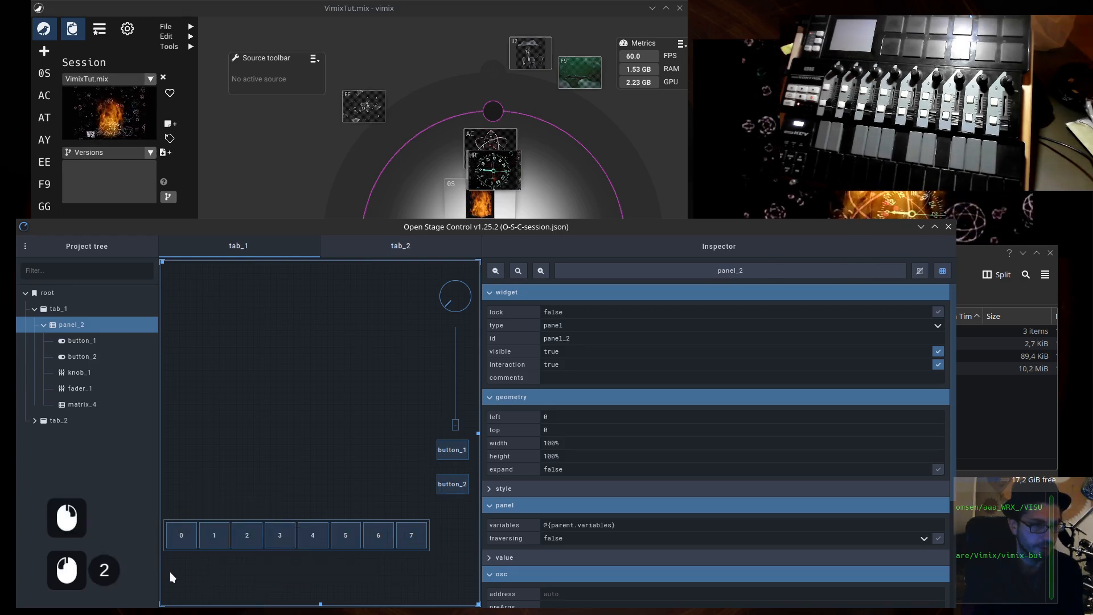
key(ctrl+shift+v)
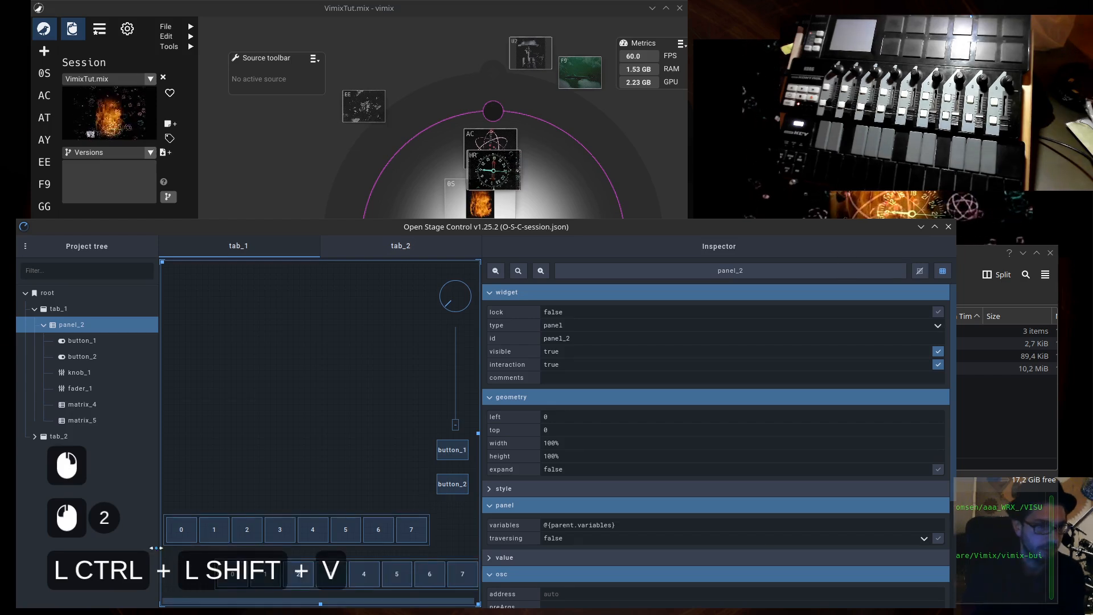
- Set the pasted matrix's left position to 0 to line it up under the original button row
click(220, 564)
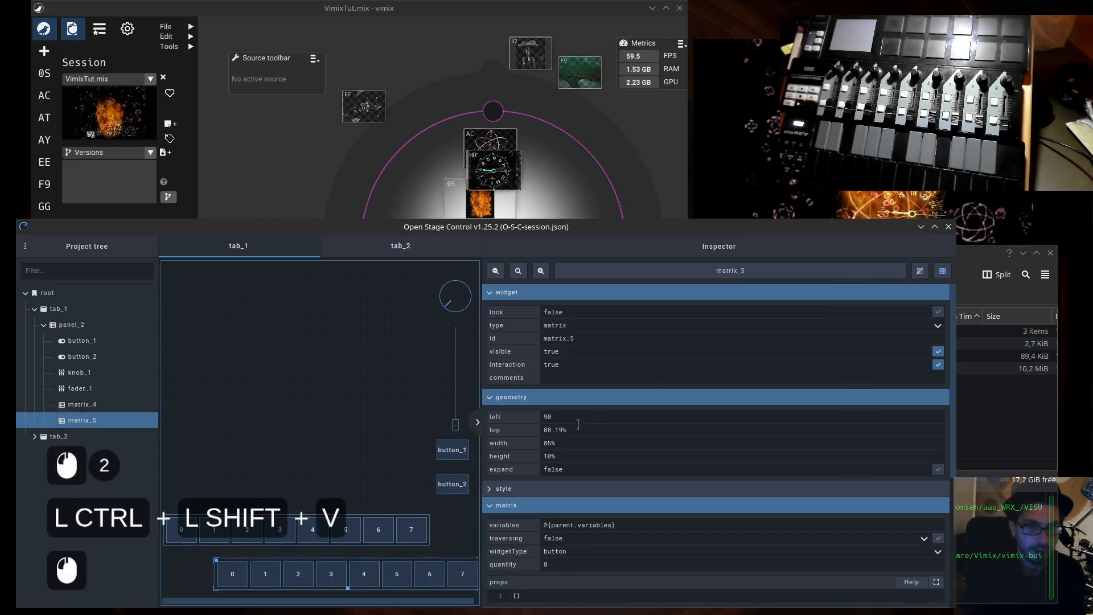
click(546, 418)
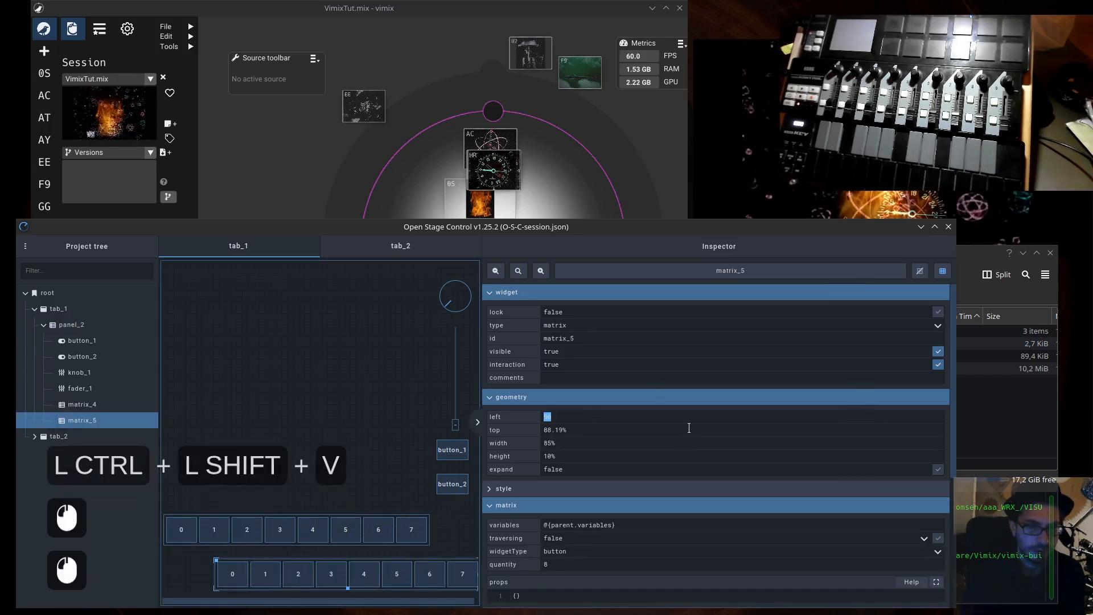
text(0)
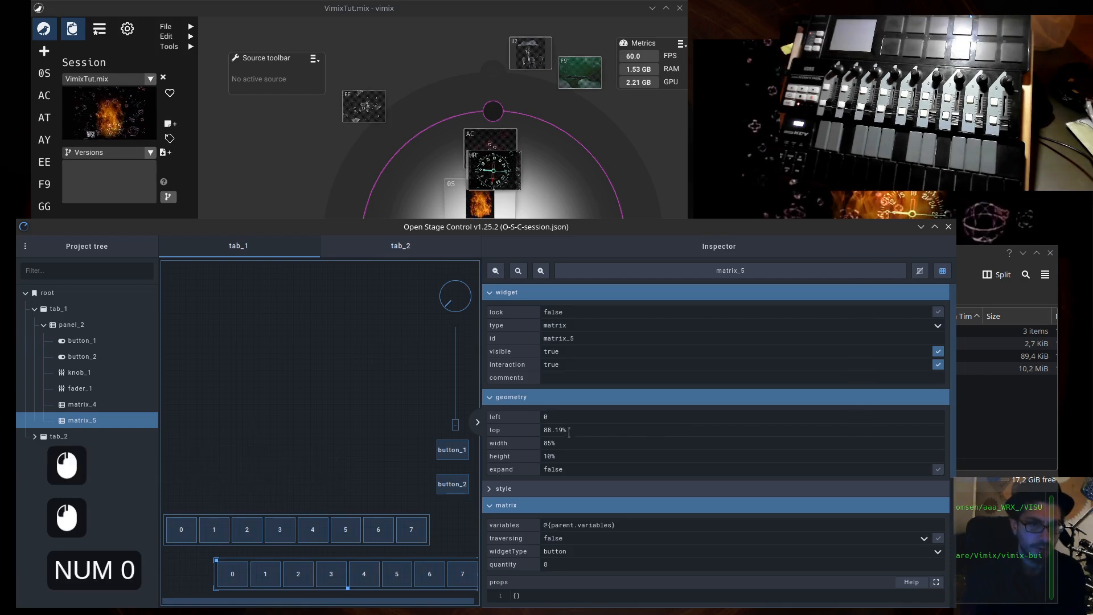
click(569, 430)
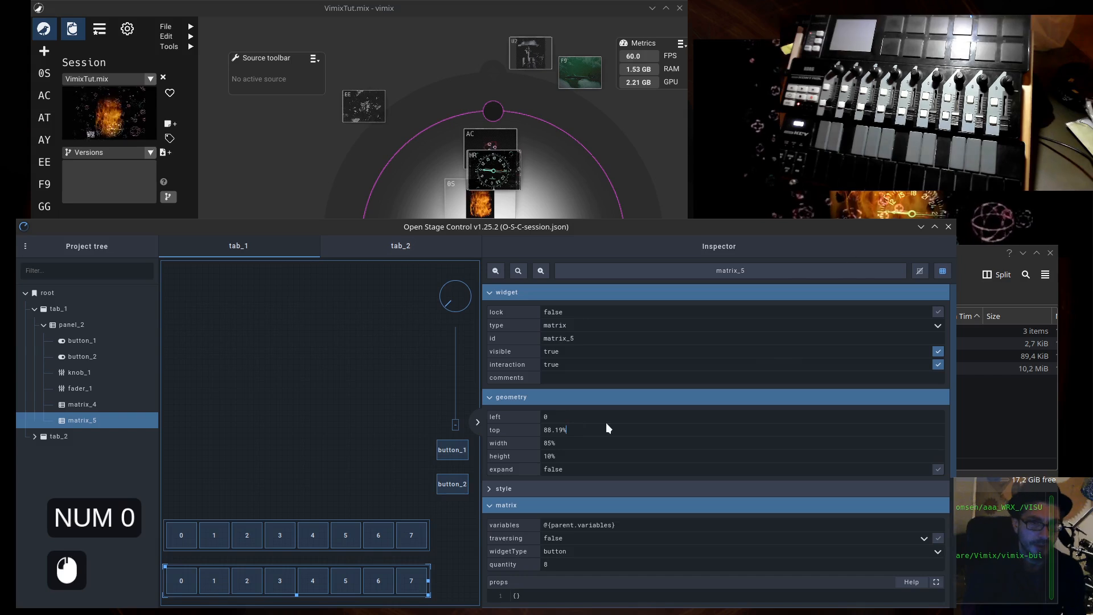
click(569, 420)
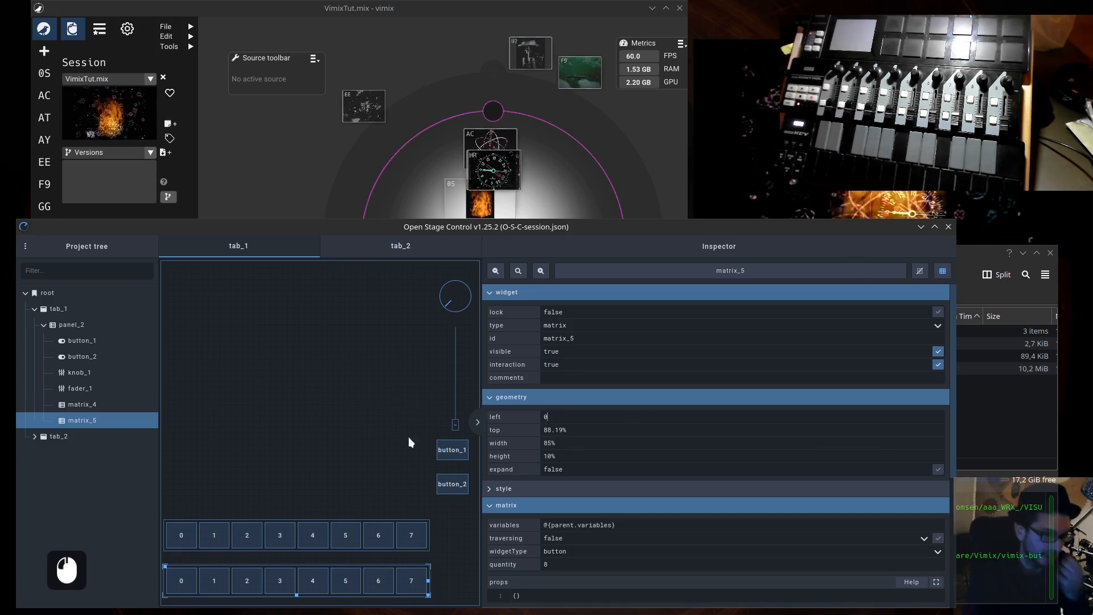
- Add another matrix container widget to panel_2, in the empty area above the two button rows
click(198, 420)
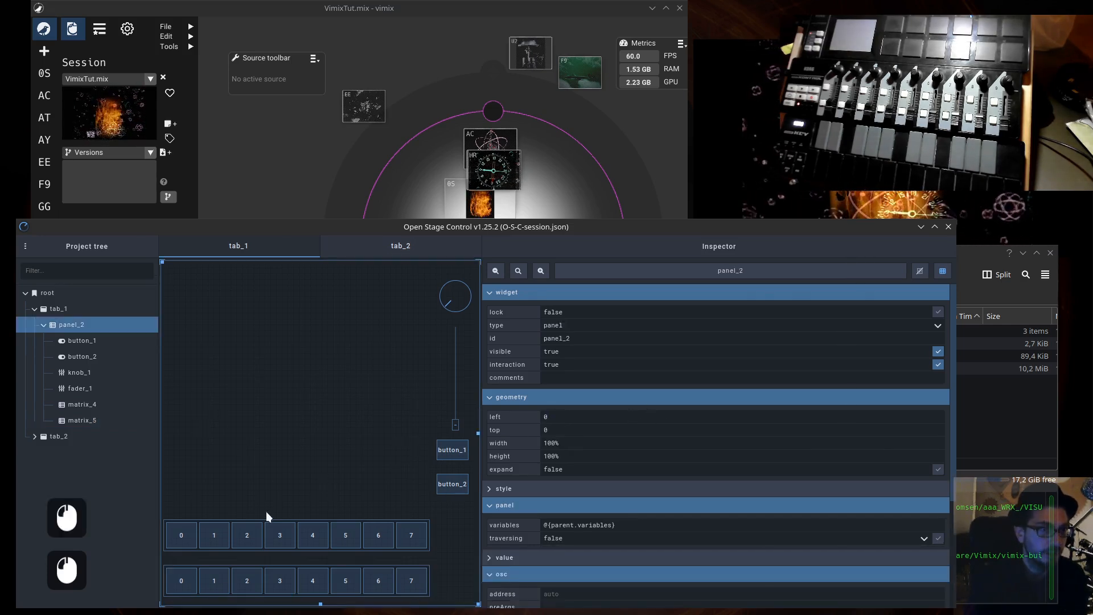
right_click(181, 324)
mouse_move(230, 404)
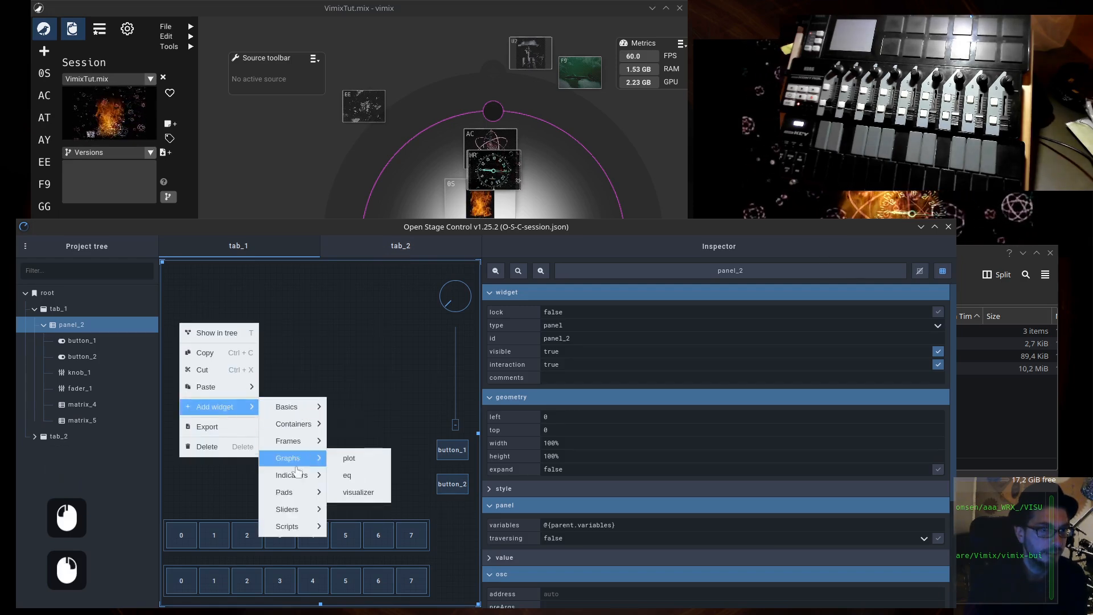
mouse_move(301, 507)
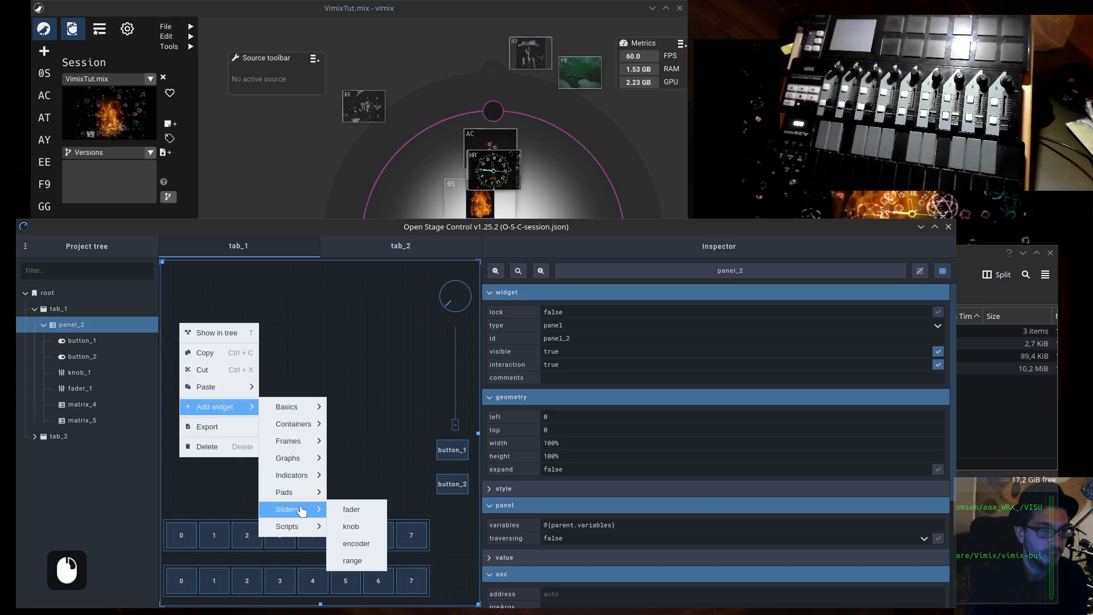
mouse_move(296, 425)
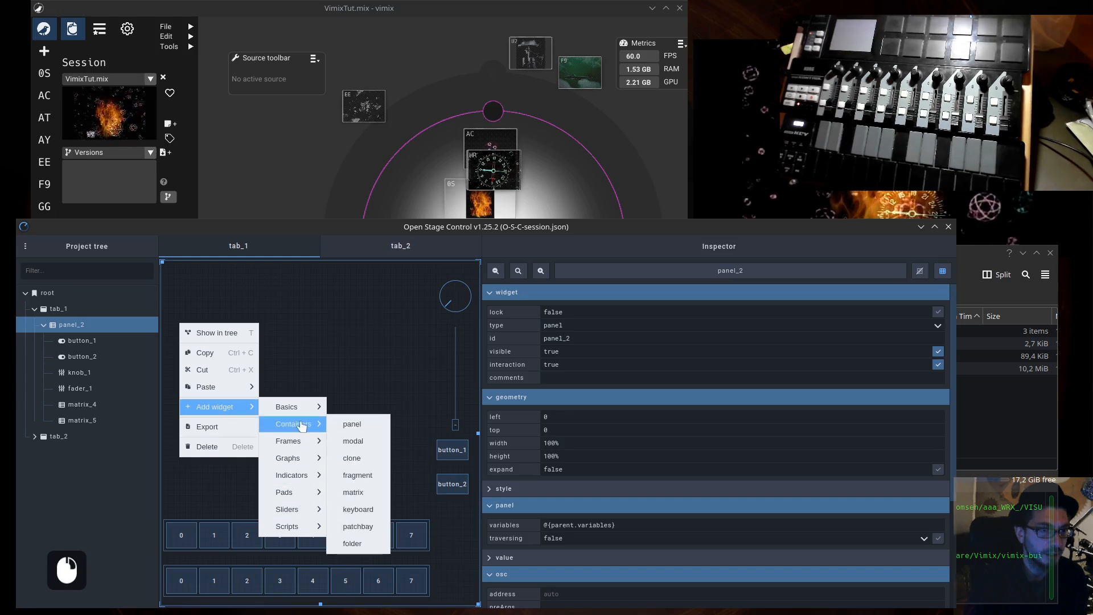
click(369, 493)
- Set the quantity of the newly added upper matrix to 8
scroll(601, 450, down, 2)
click(557, 535)
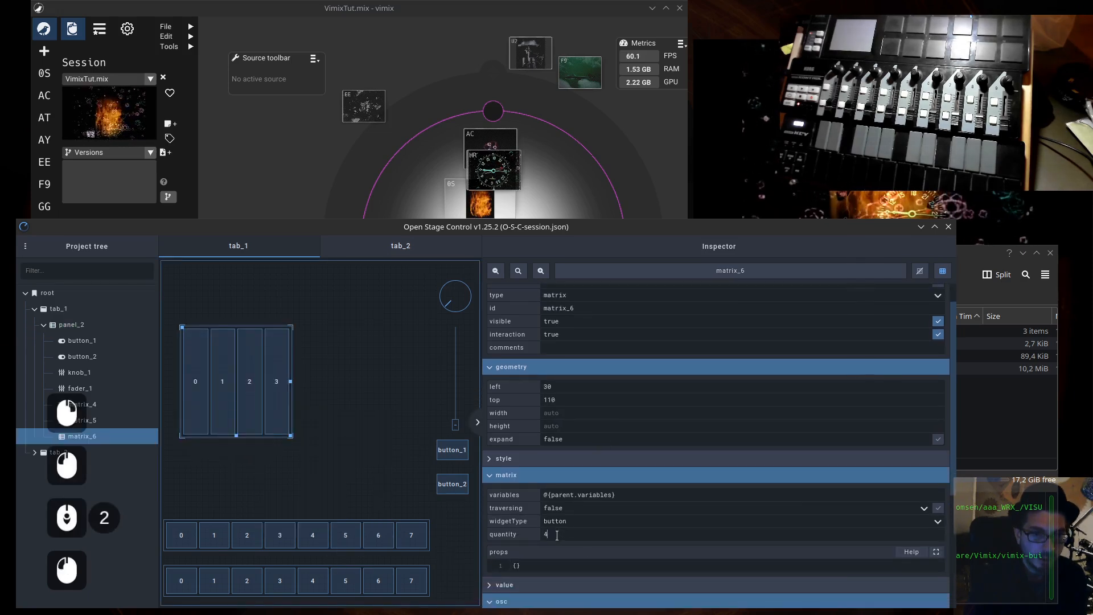
text(8)
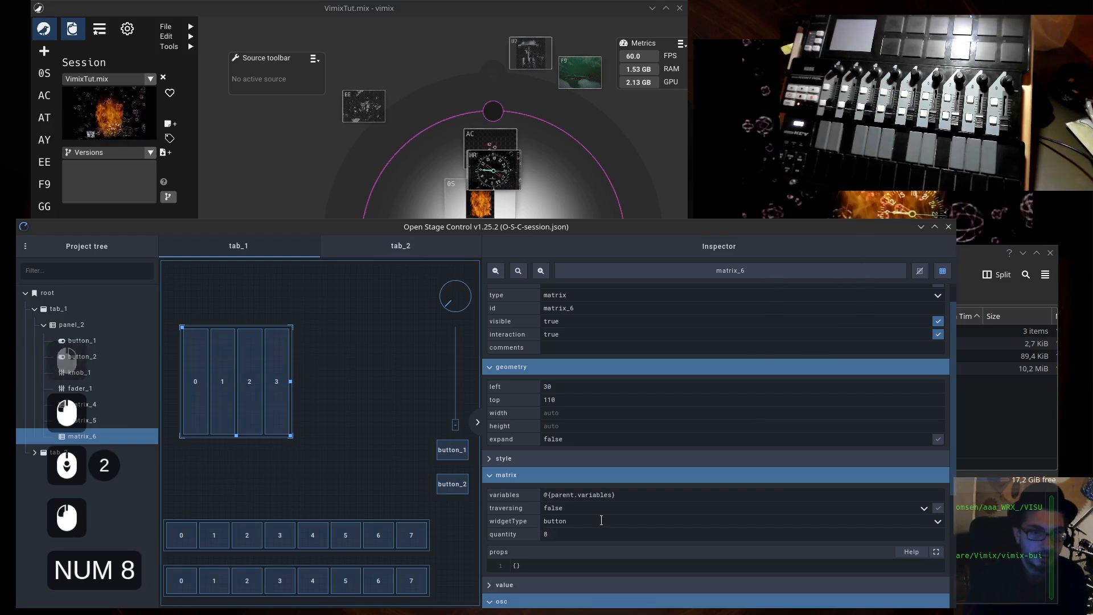
click(570, 522)
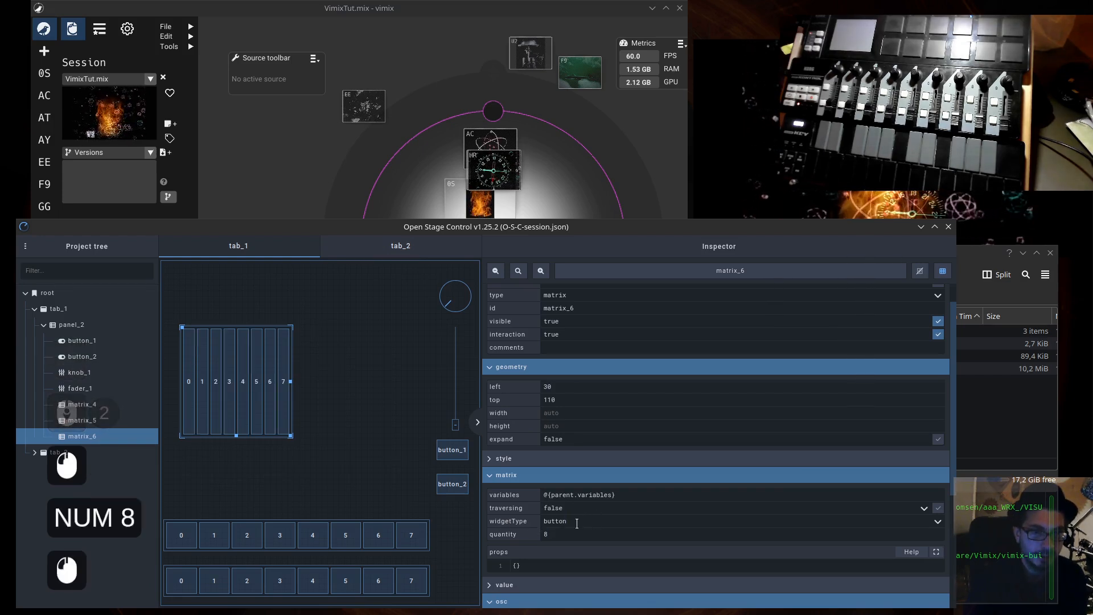
- Change the widget type of the upper eight-item matrix in panel_2 from button to fader
double_click(570, 522)
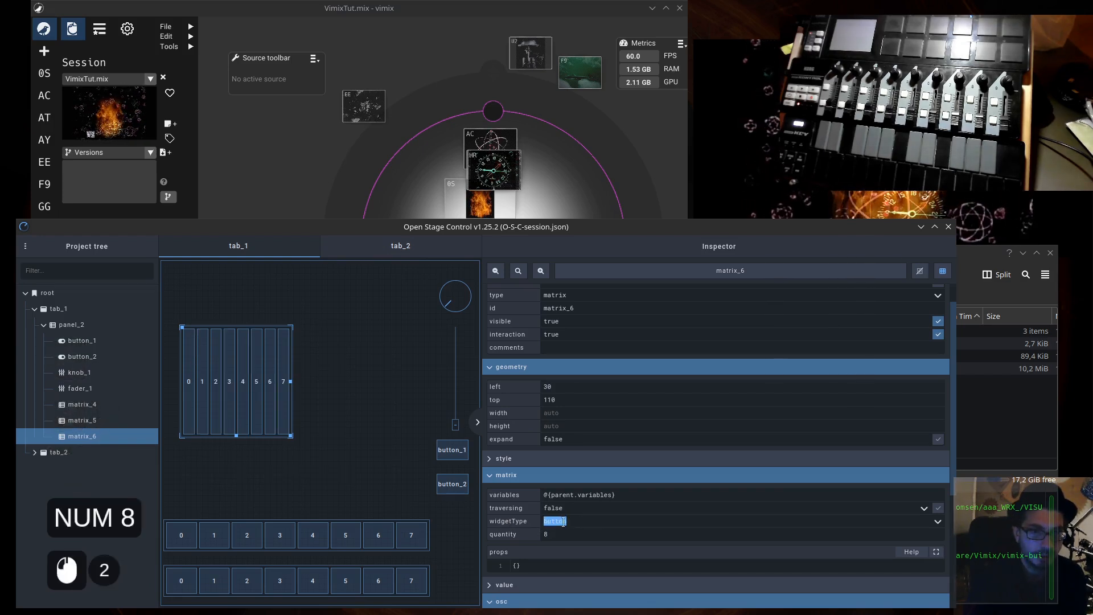
click(938, 522)
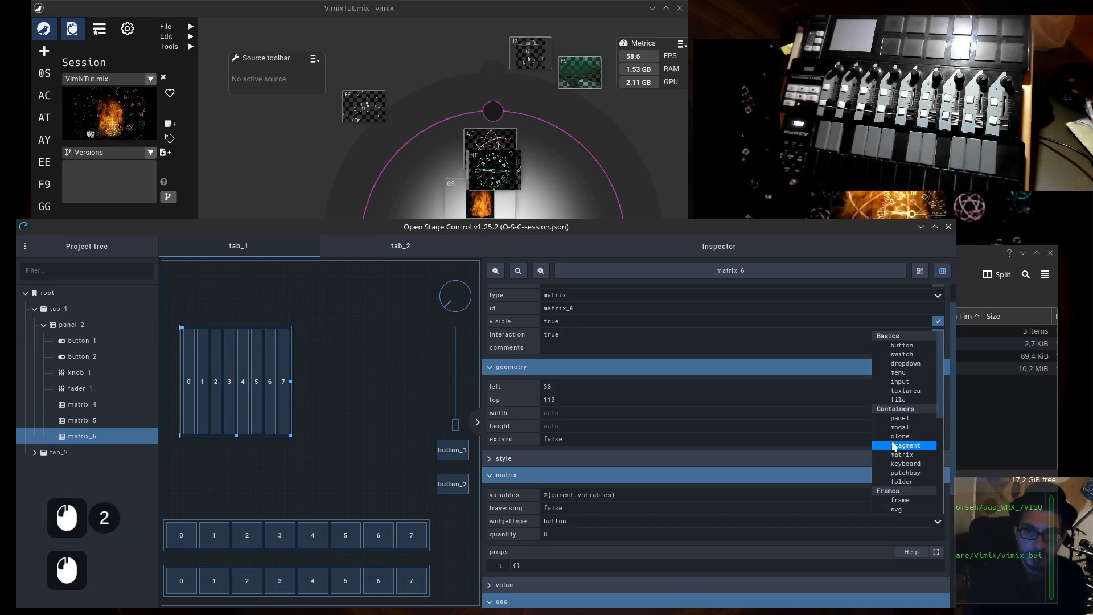
scroll(897, 446, down, 9)
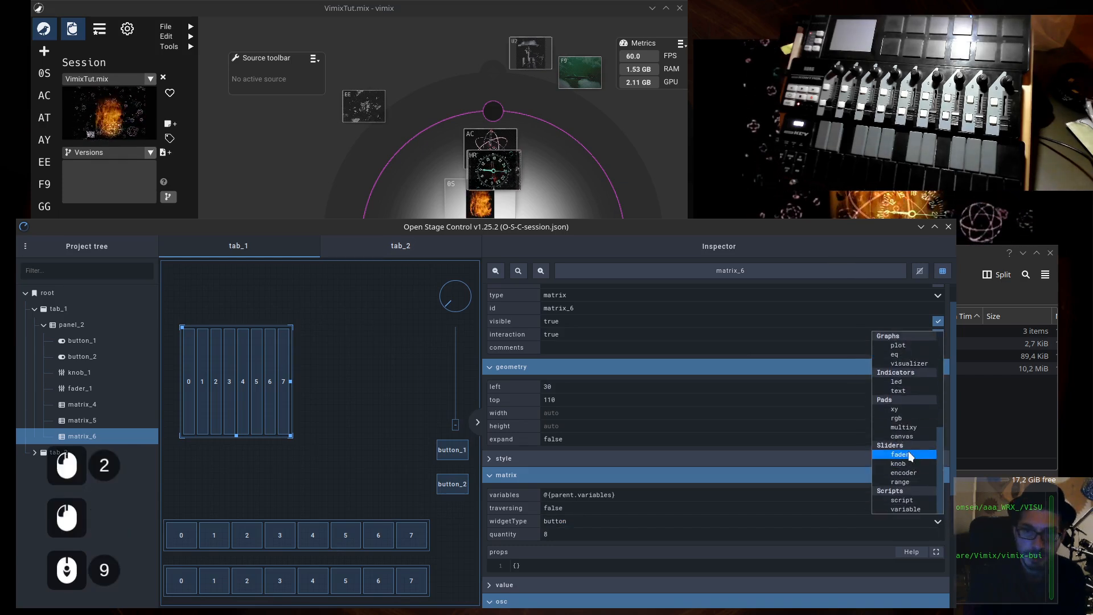
click(910, 454)
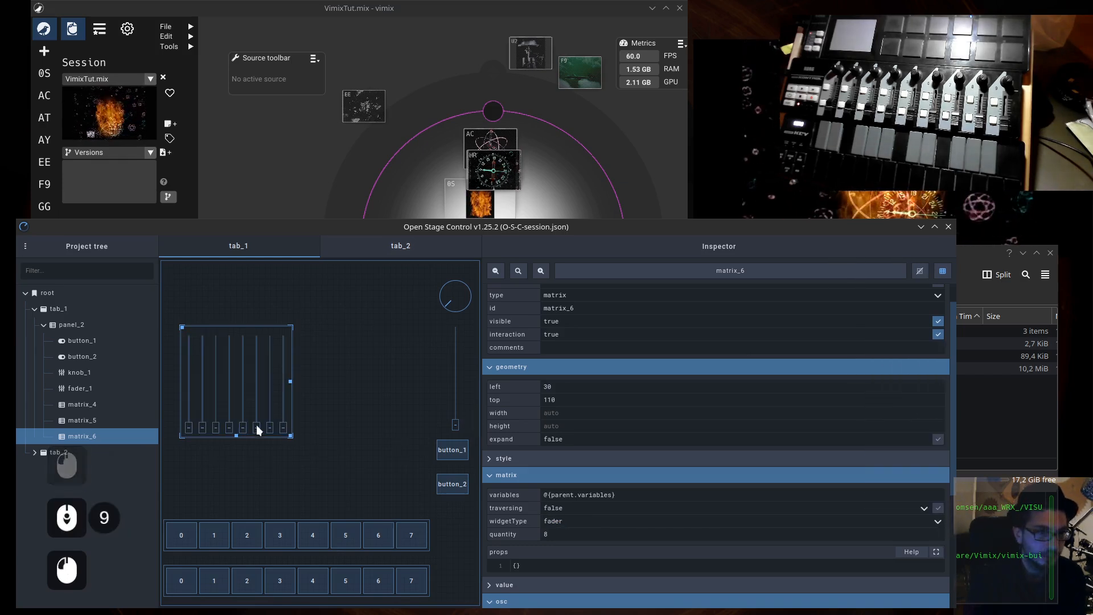
- Check the upper button row's geometry, then size the fader matrix to a matching width of 85% and a height of 60%
scroll(499, 519, down, 2)
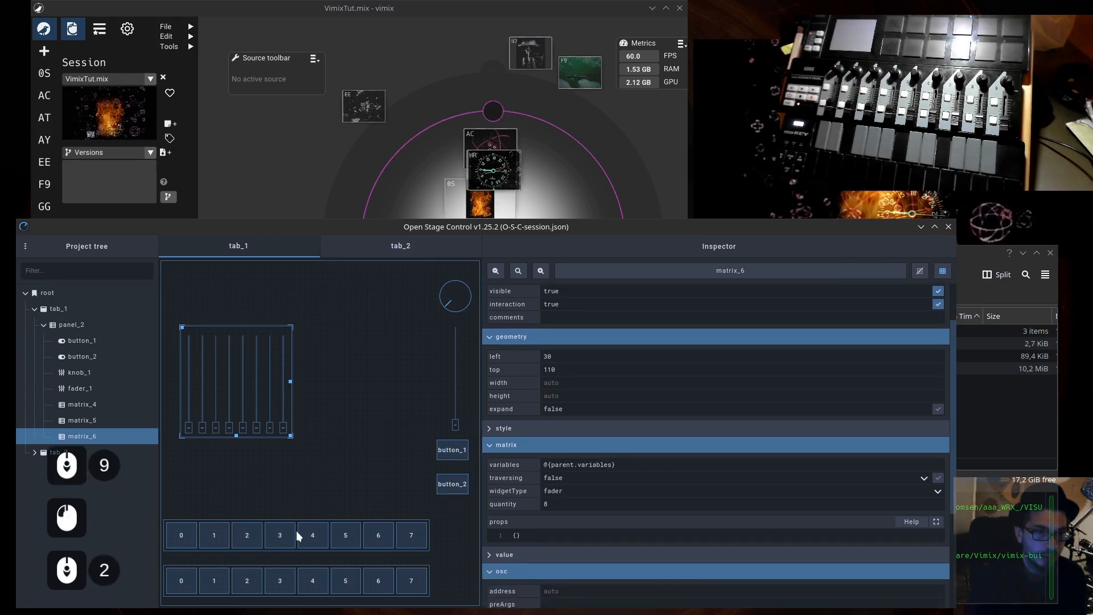
click(299, 520)
scroll(604, 504, down, 3)
scroll(603, 503, up, 3)
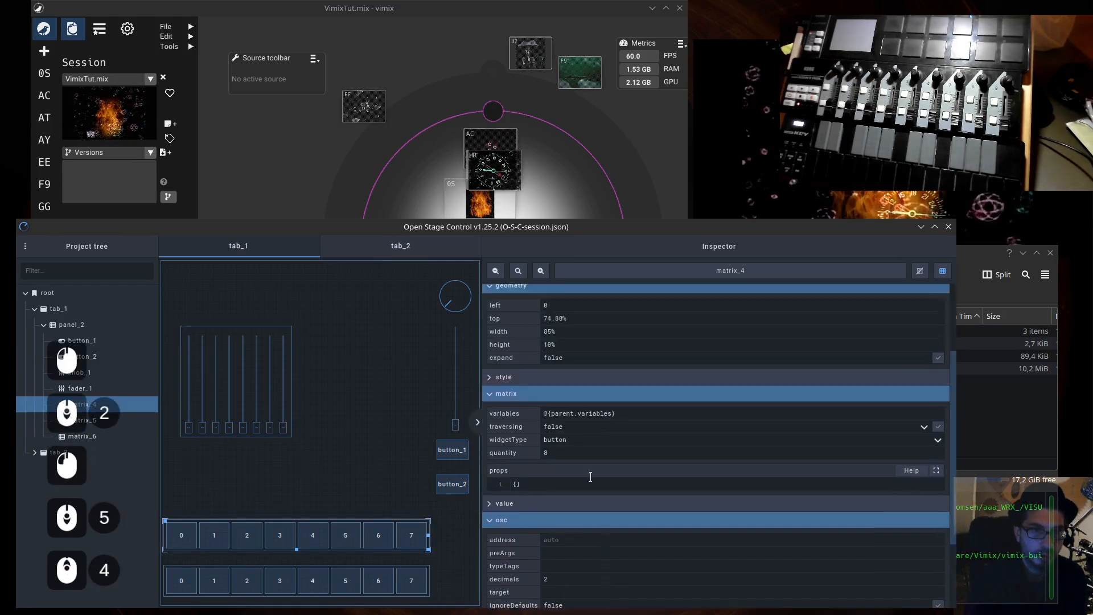
double_click(555, 340)
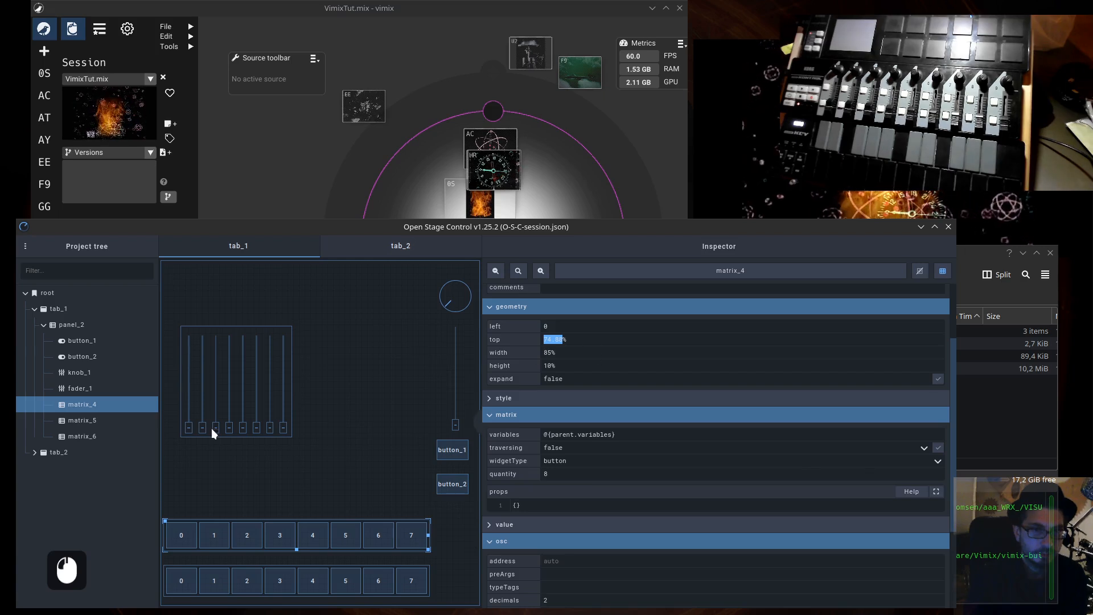
click(203, 350)
click(562, 353)
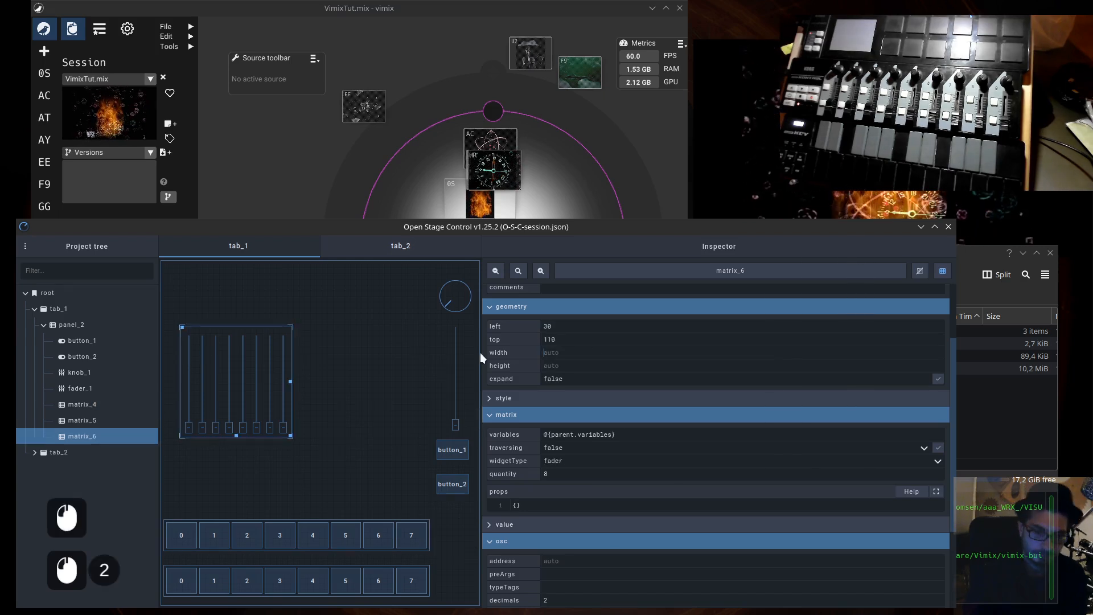
text(85%)
key(Tab)
text(10)
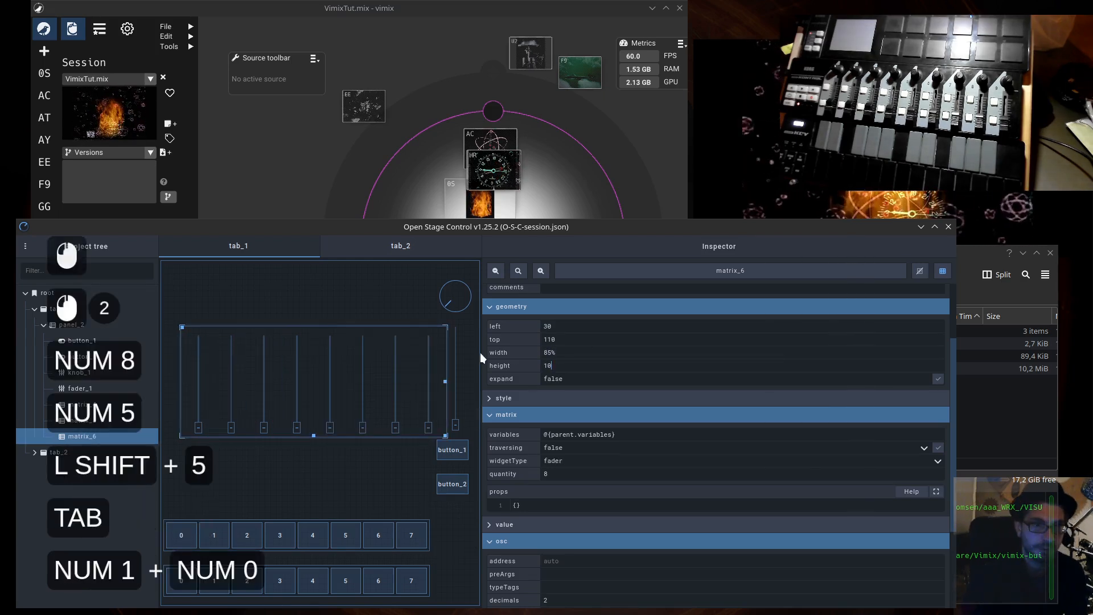
key(BackSpace)
key(BackSpace)
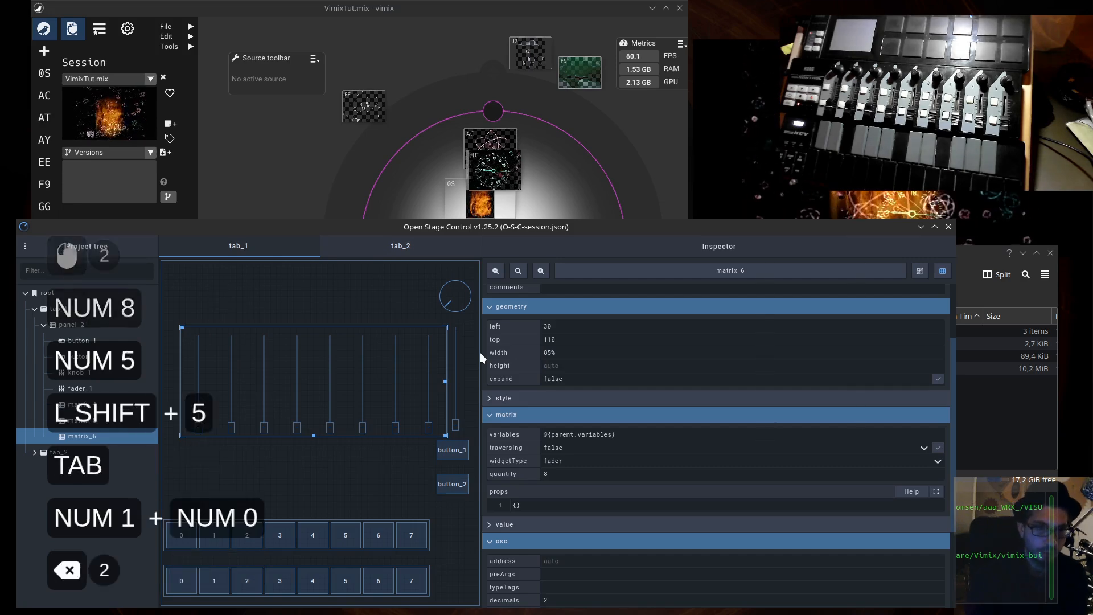
text(60%)
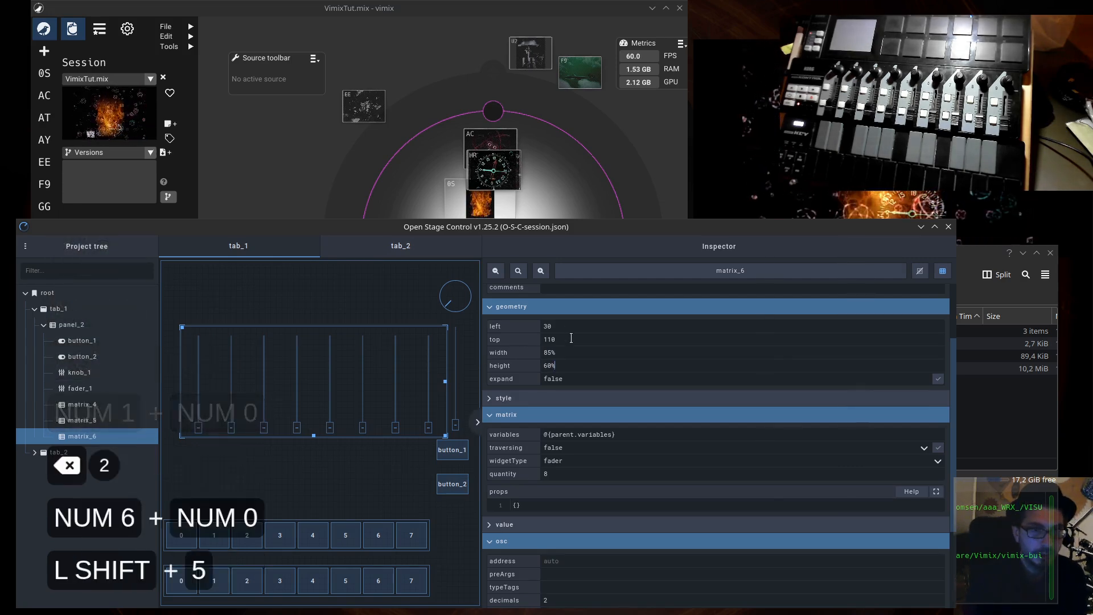
- Set the fader matrix's left position to 0 to align it with the button rows
click(500, 342)
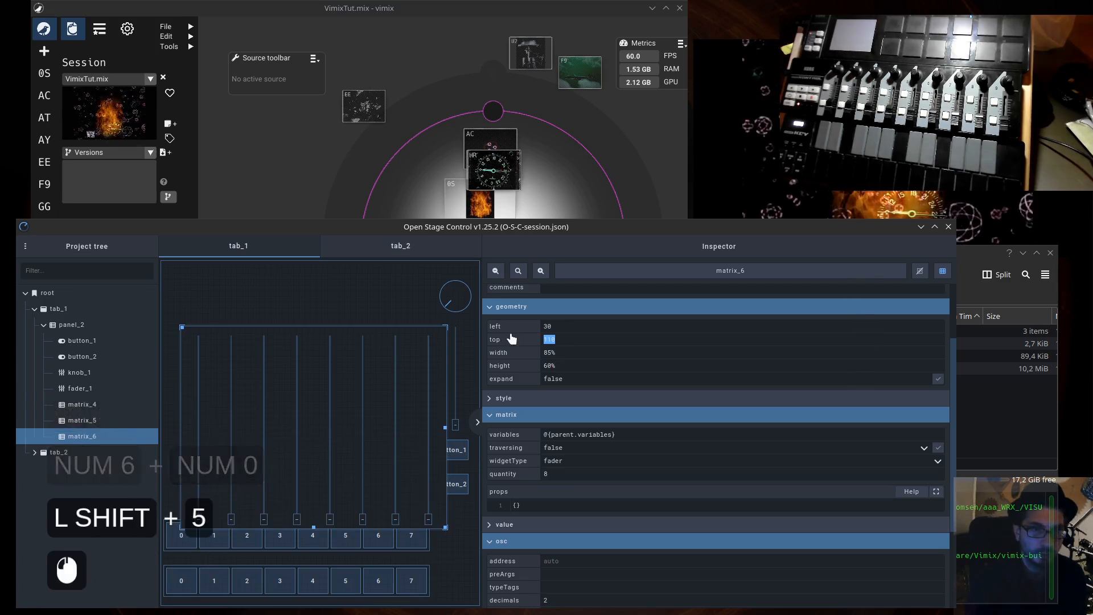
key(shift+Tab)
text(0)
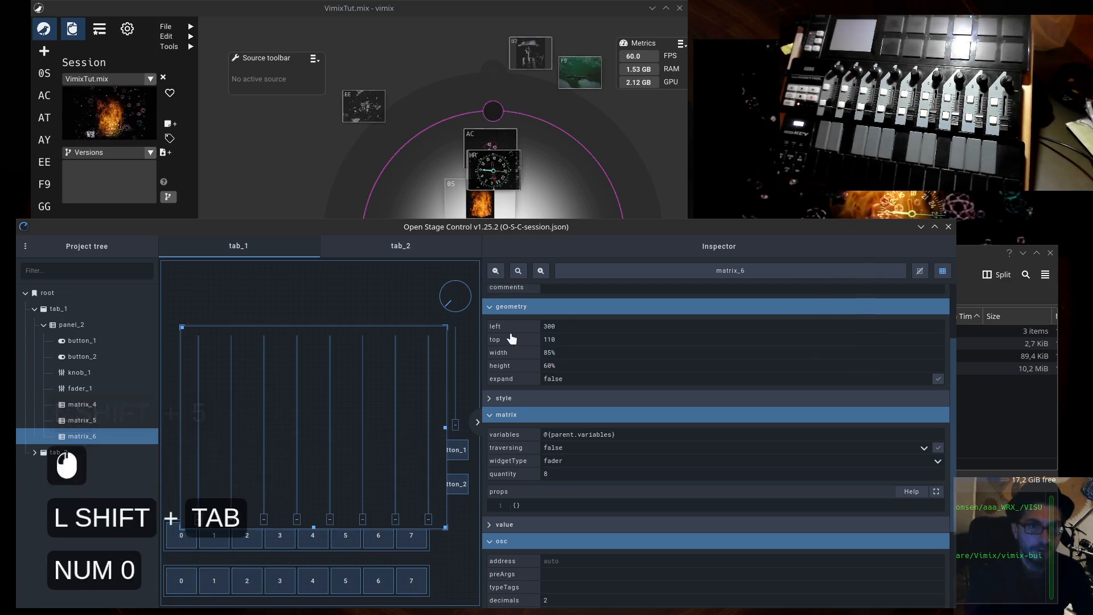
key(BackSpace)
key(BackSpace)
key(BackSpace)
text(0)
key(Tab)
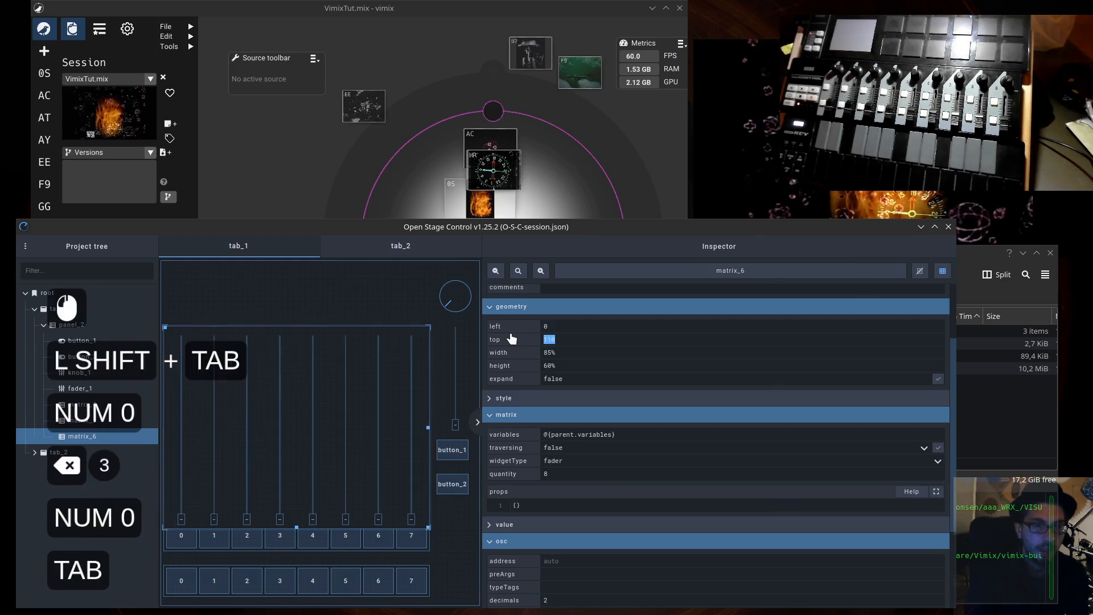
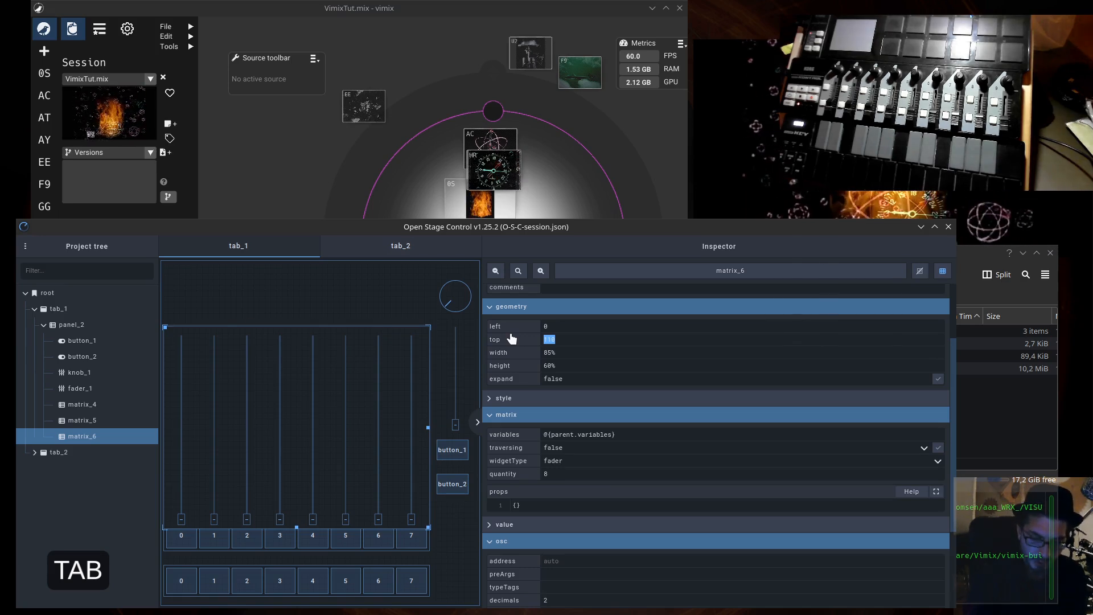
- Set the fader matrix's top position to 15% and its height to 55% so it clears the button rows
text(15%)
key(Tab)
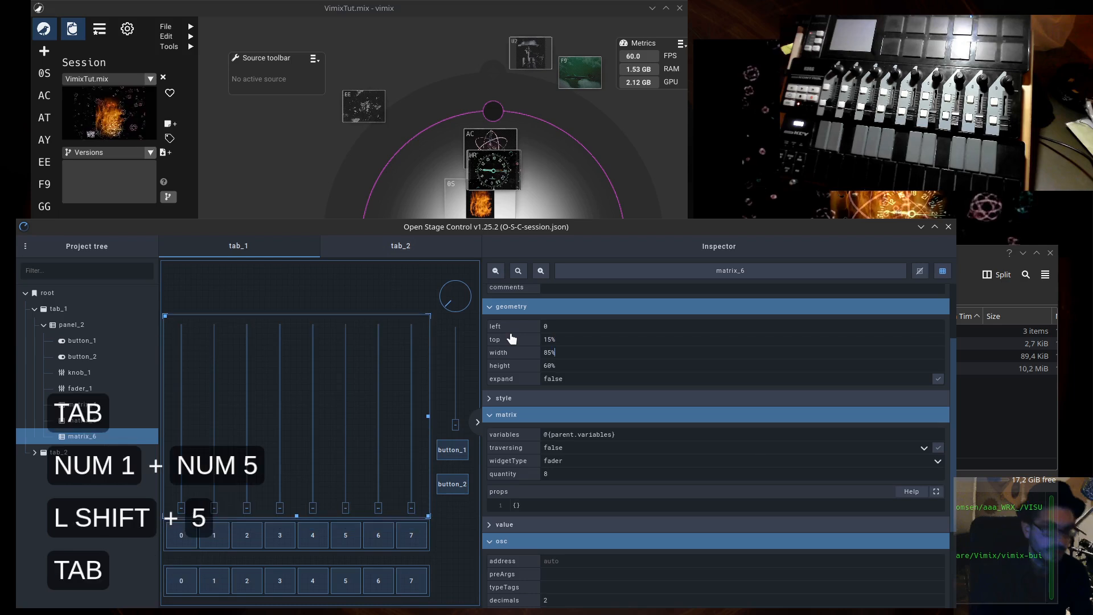
key(Tab)
key(BackSpace)
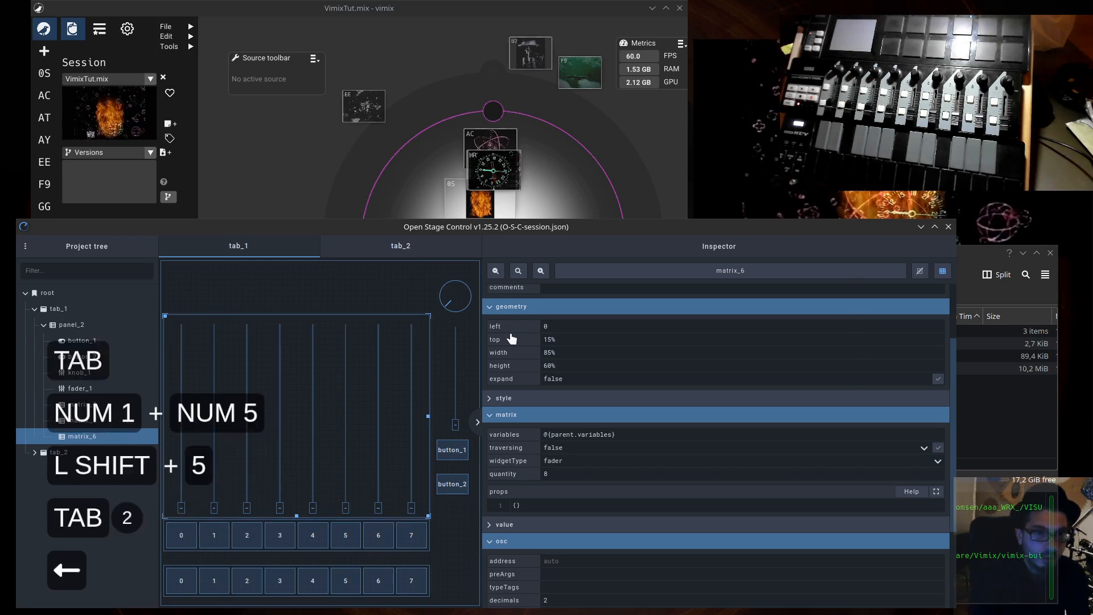
key(BackSpace)
key(BackSpace)
text(55)
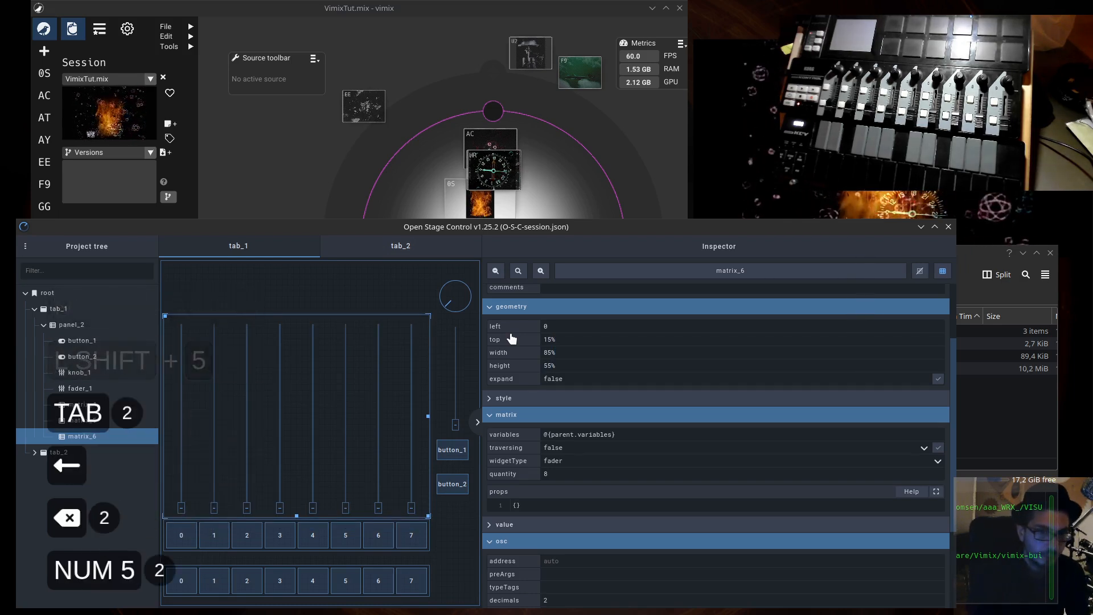
key(Return)
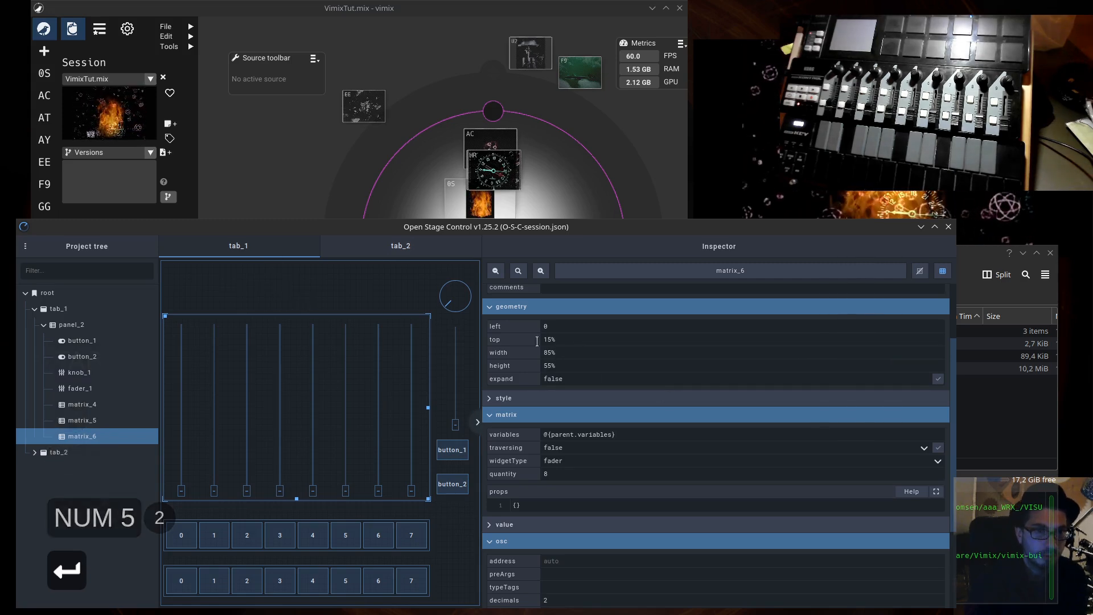
- Add another matrix widget to panel_2 in the free space above the fader matrix
click(256, 291)
click(195, 383)
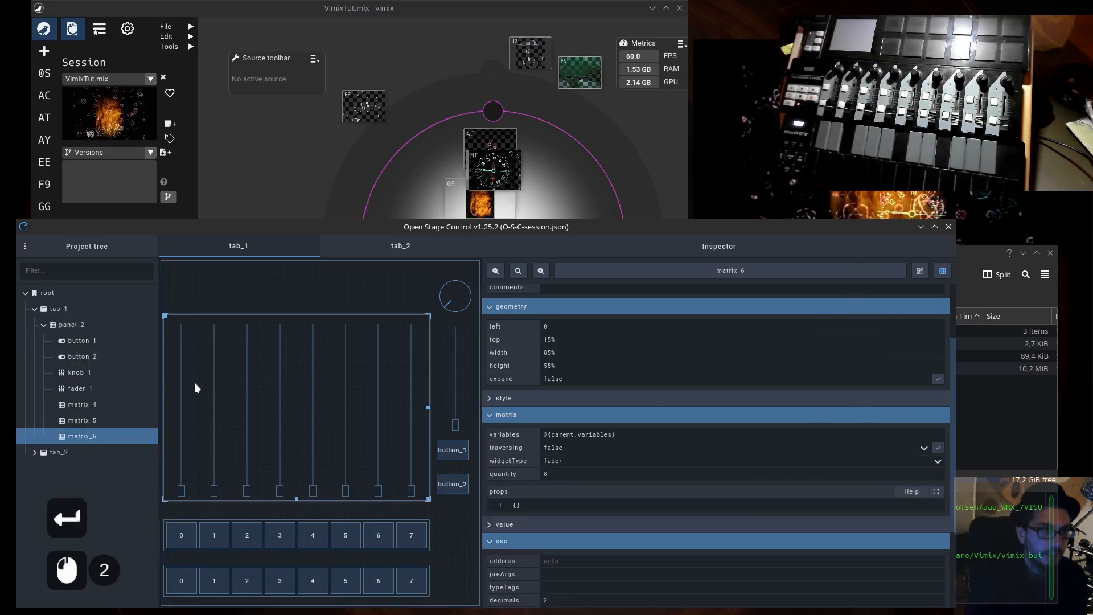
right_click(187, 287)
mouse_move(248, 377)
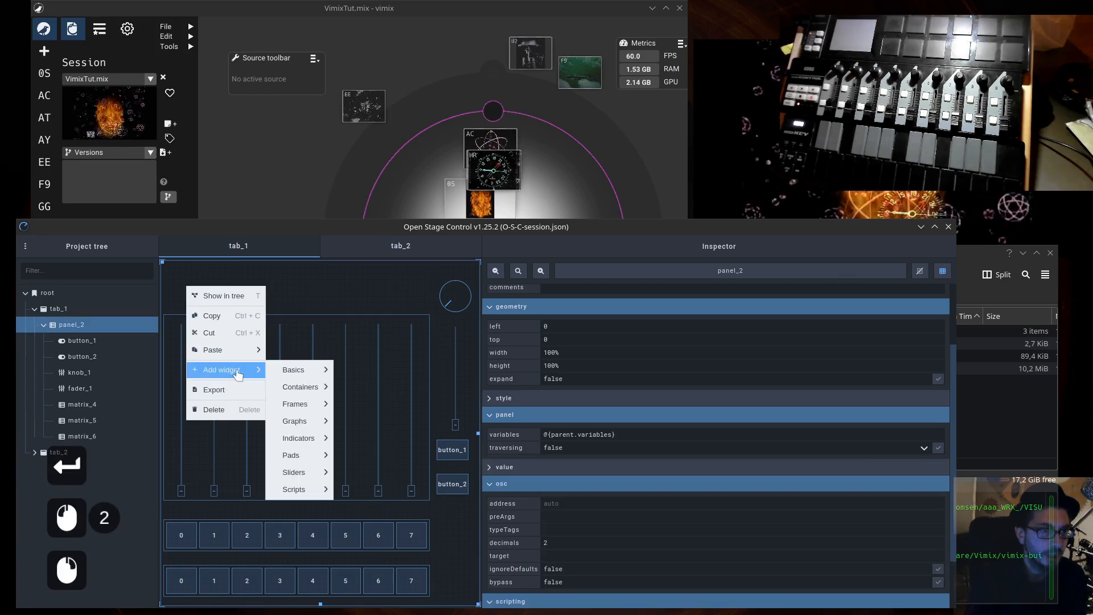
mouse_move(312, 394)
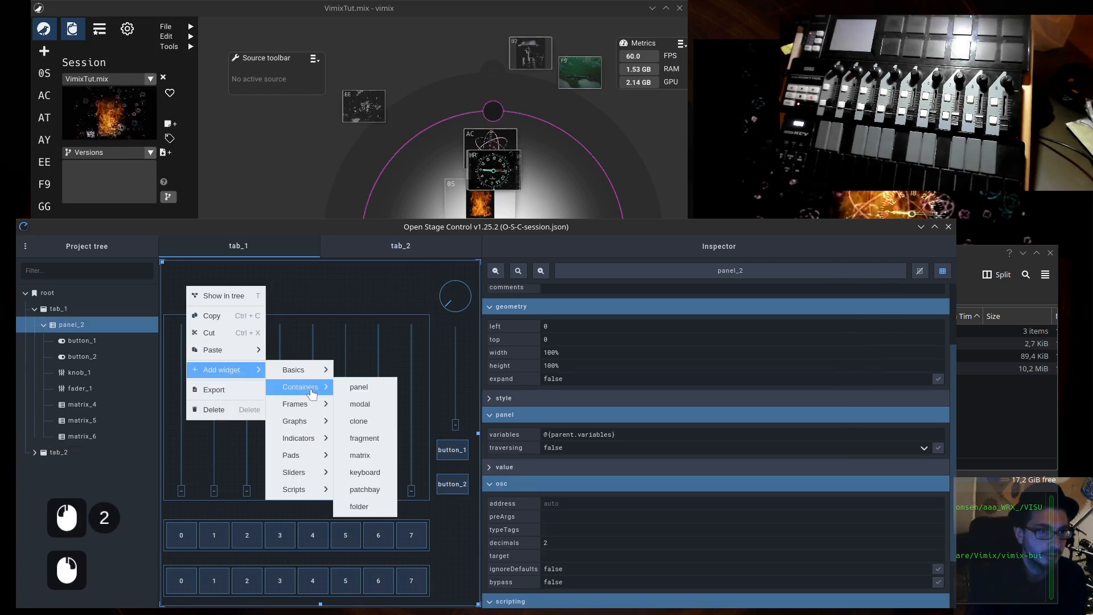
click(367, 455)
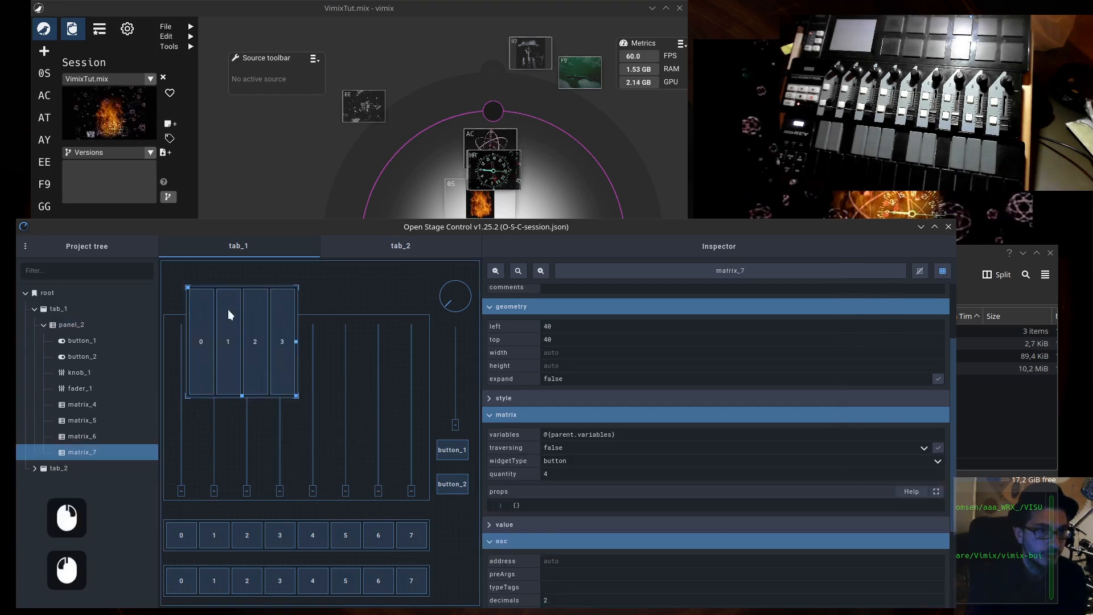
- Set the newly added matrix's quantity to 8 and its widget type to knob
double_click(545, 476)
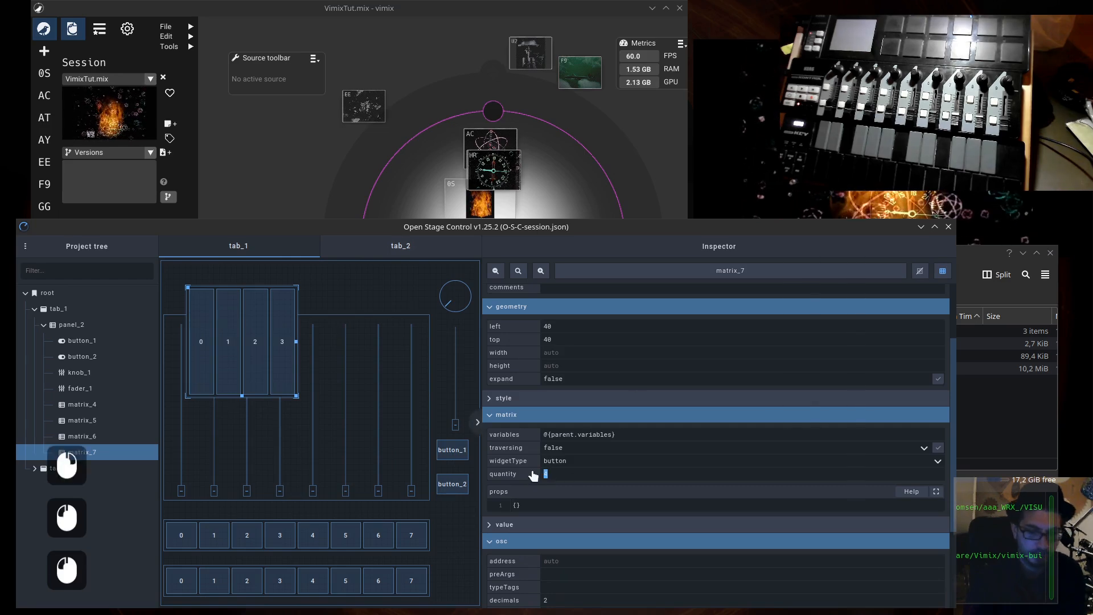
key(BackSpace)
text(8)
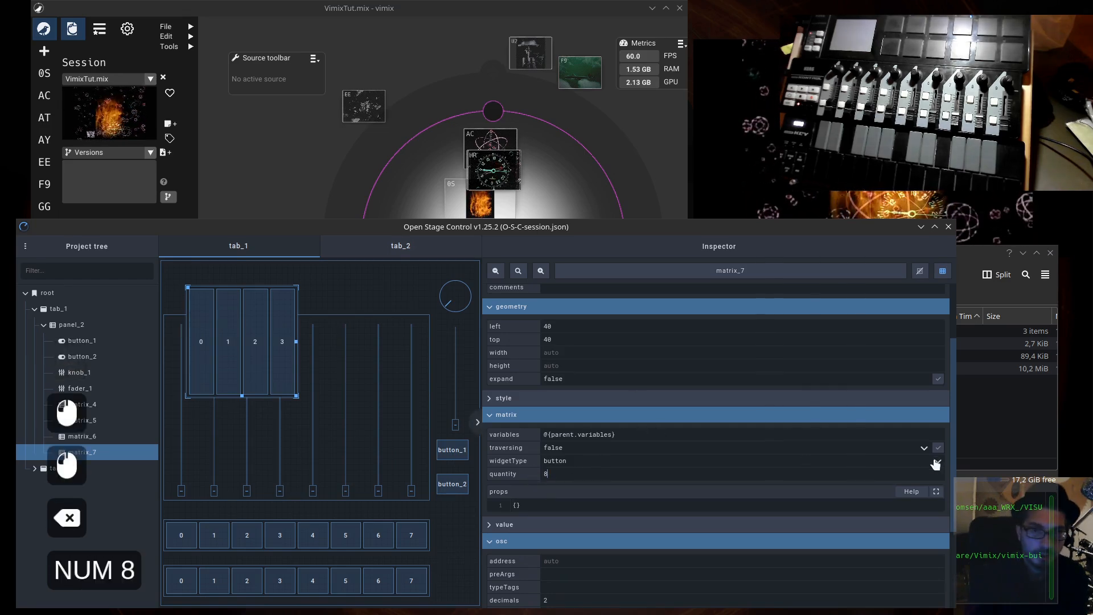
click(937, 463)
scroll(914, 430, down, 7)
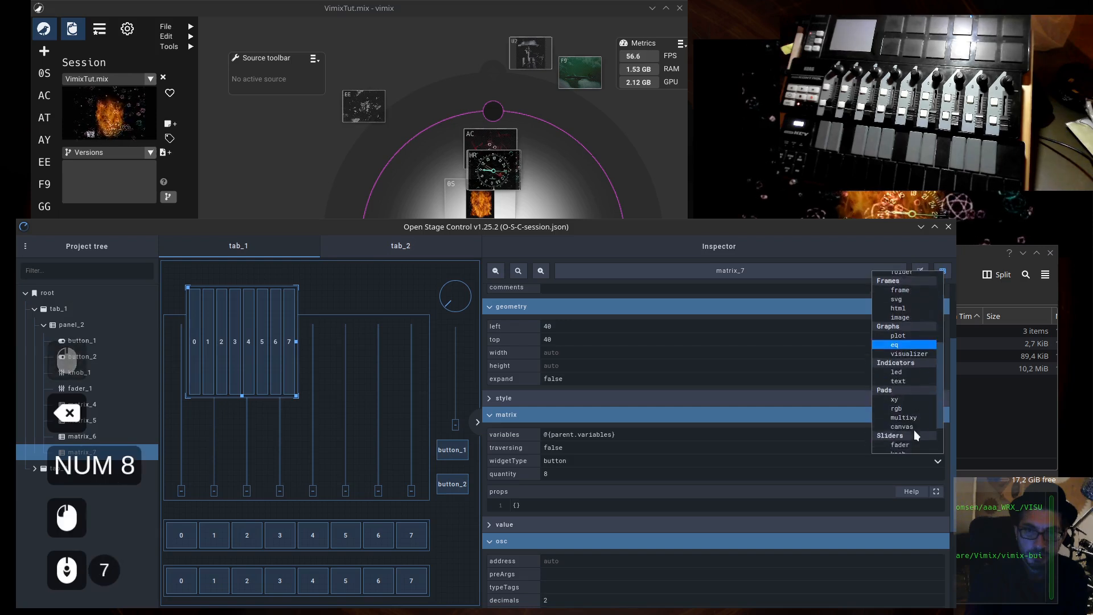
scroll(914, 429, down, 1)
click(911, 424)
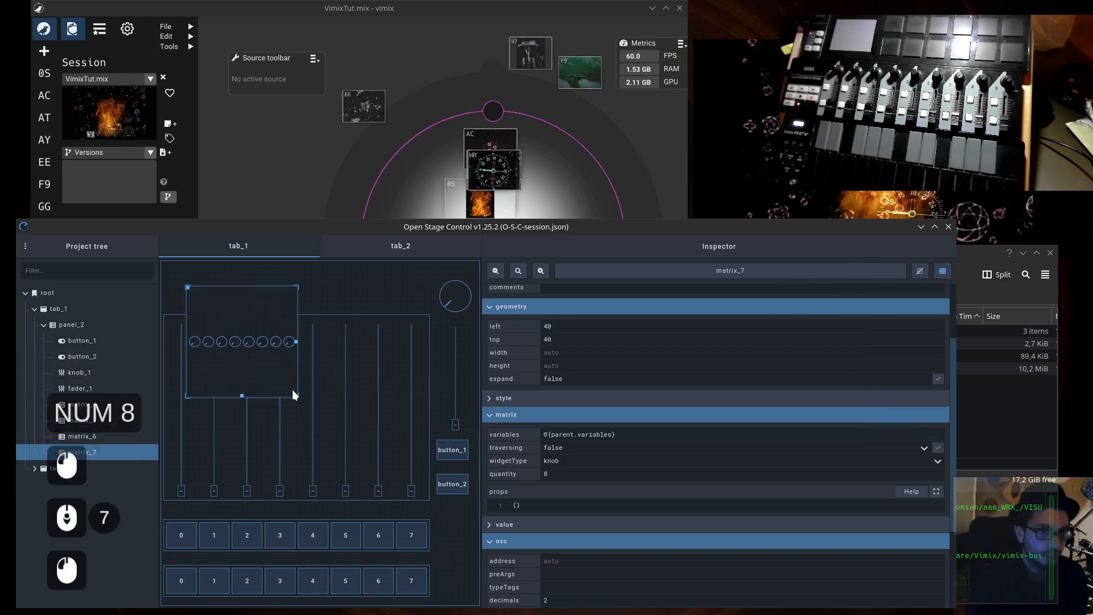
- Set the knob matrix's left position to 0 to align it with the fader matrix
scroll(627, 426, up, 8)
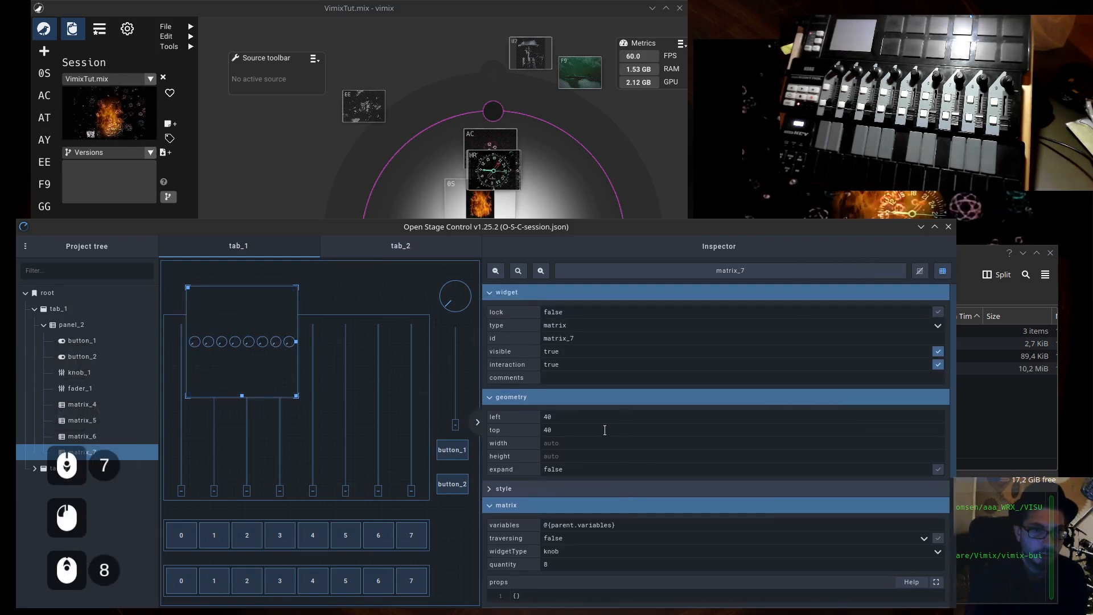
scroll(605, 430, up, 2)
click(569, 419)
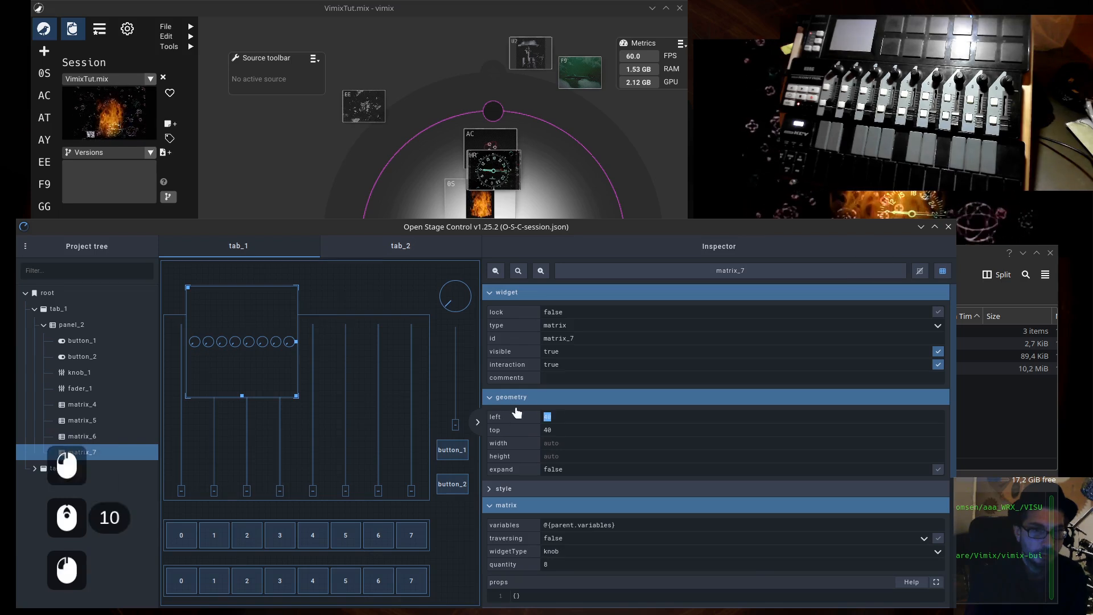
text(0)
key(Tab)
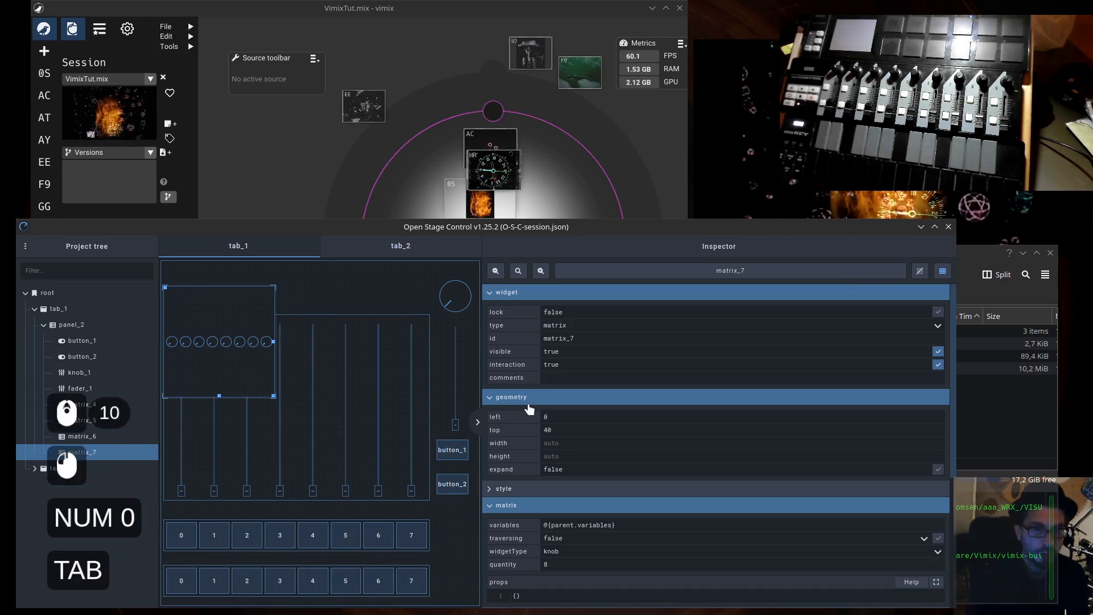
key(Tab)
key(Tab)
text(0)
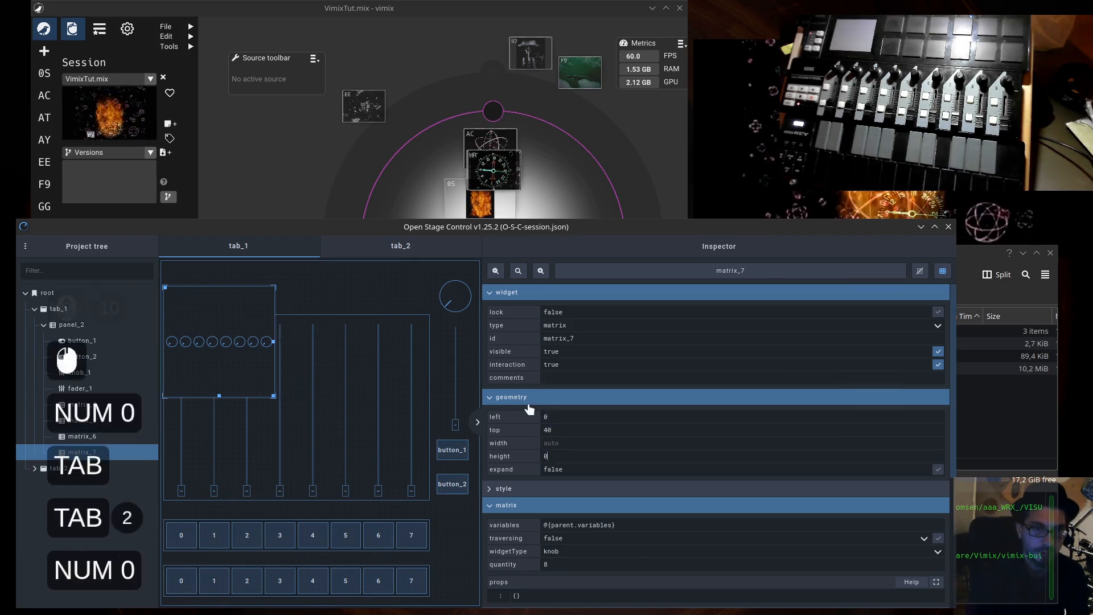
key(shift+Tab)
key(shift+Tab)
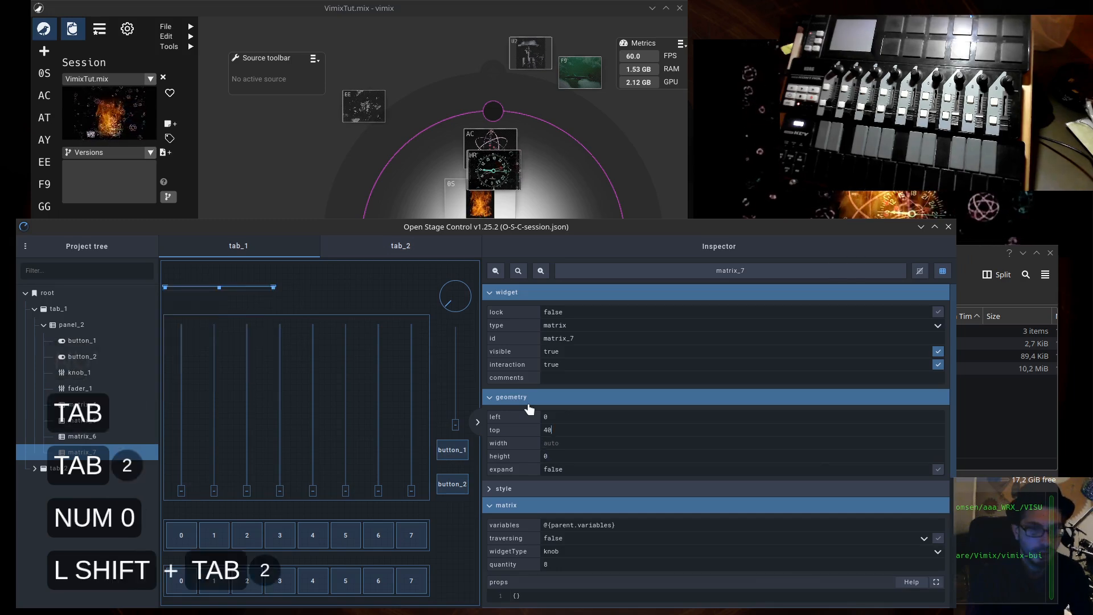
key(Tab)
key(Tab)
key(shift+Tab)
key(shift+Tab)
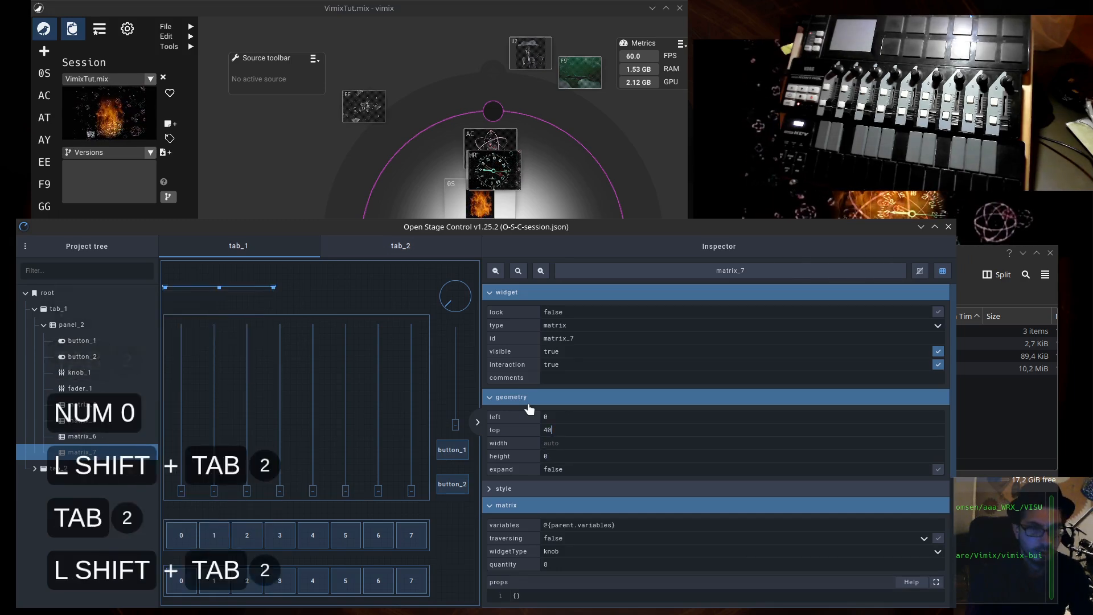
- Set the knob matrix's top position to 0 and its width to 80%
key(BackSpace)
key(BackSpace)
key(BackSpace)
text(0)
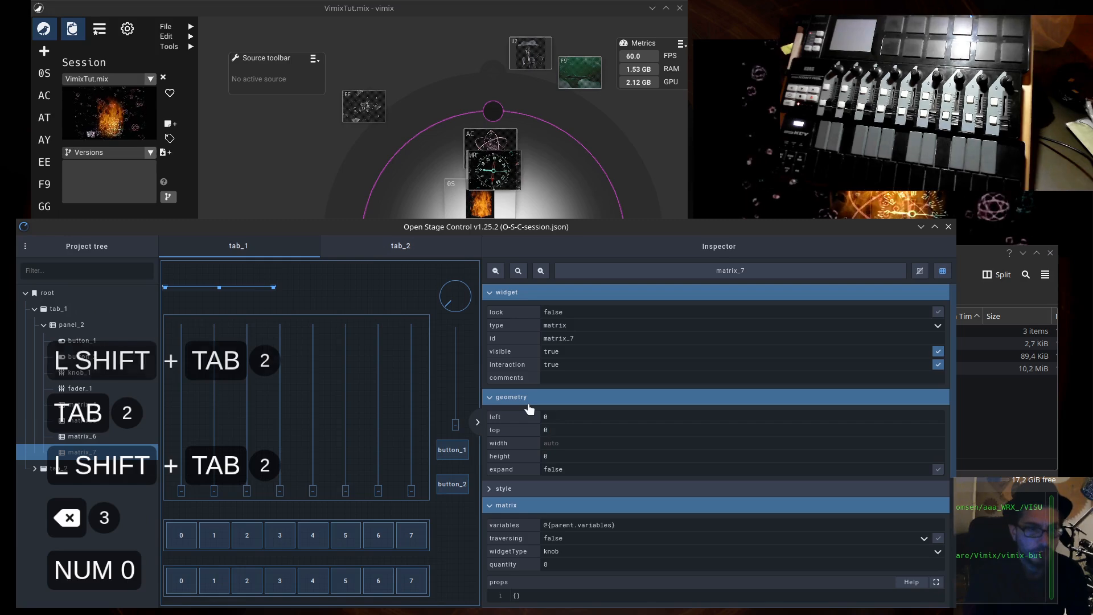
key(Tab)
text(80%)
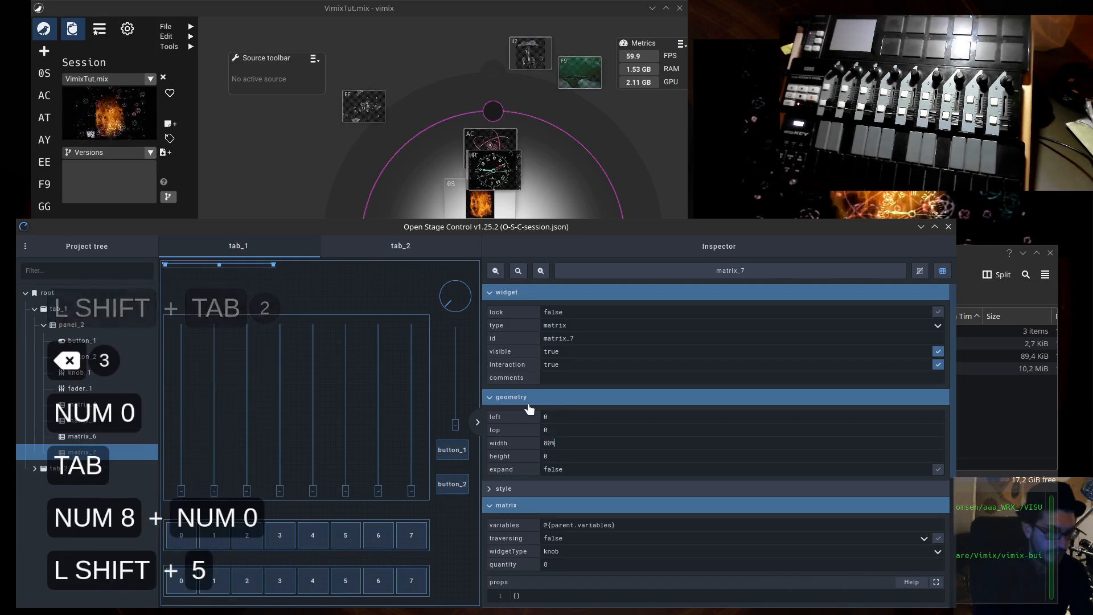
key(Tab)
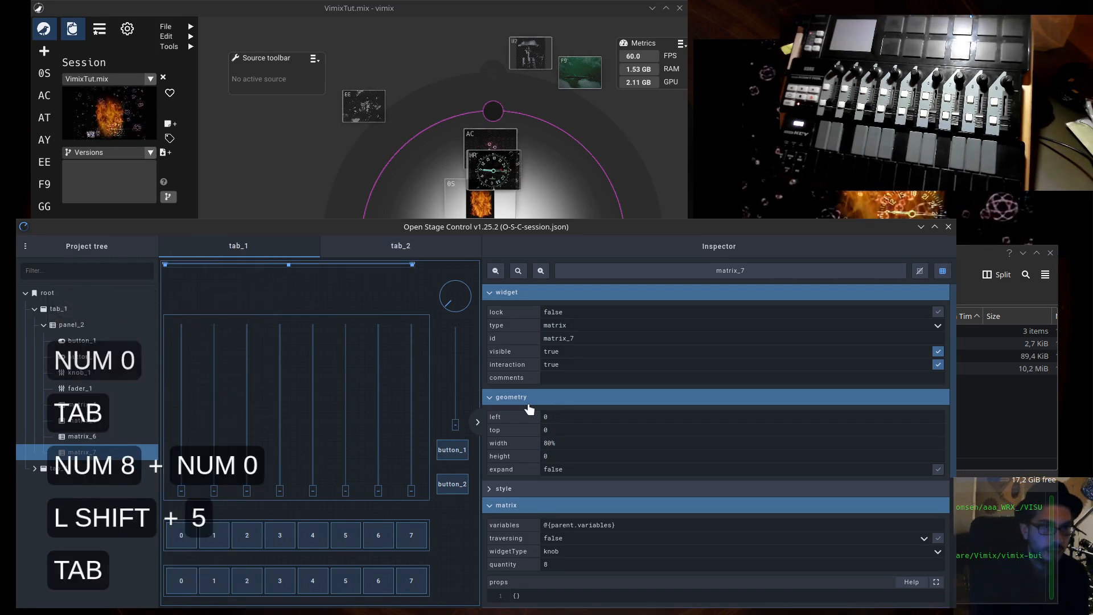
- Set the knob matrix's height to 10%
key(BackSpace)
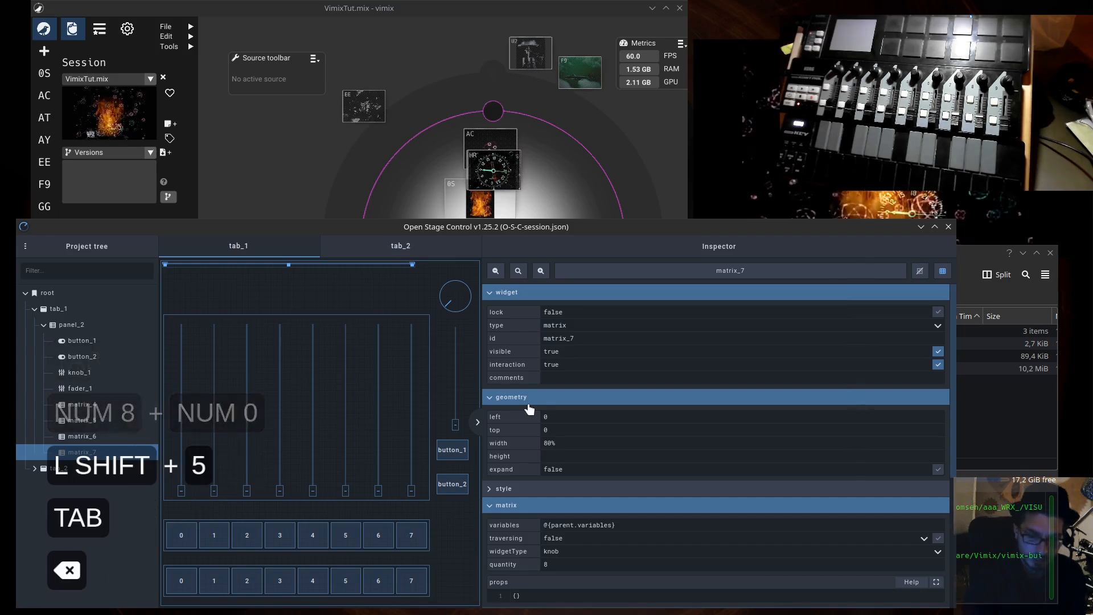
text(10%)
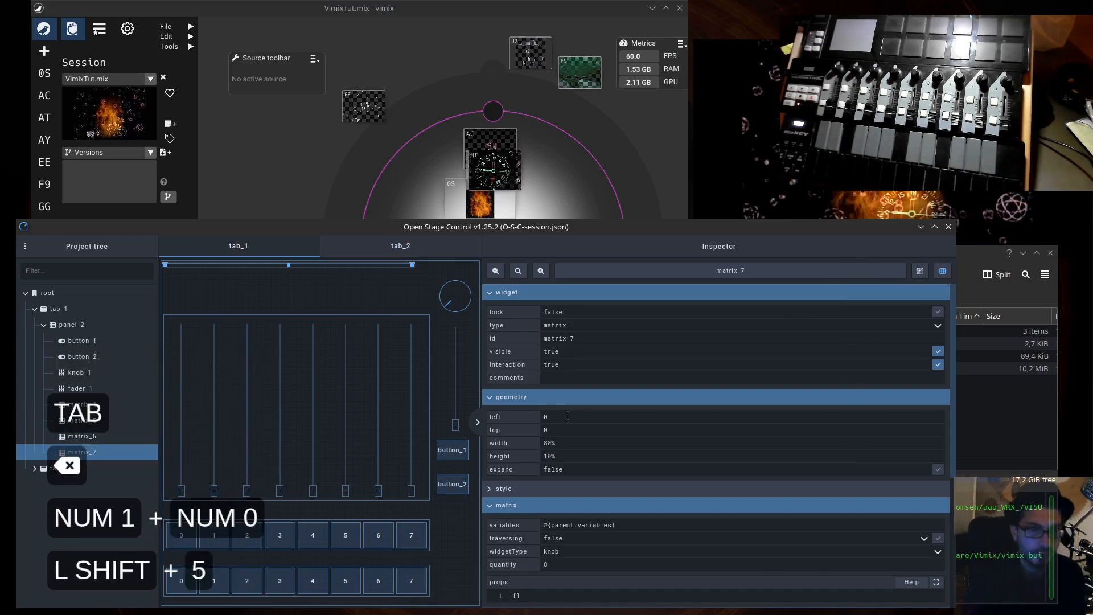
key(Return)
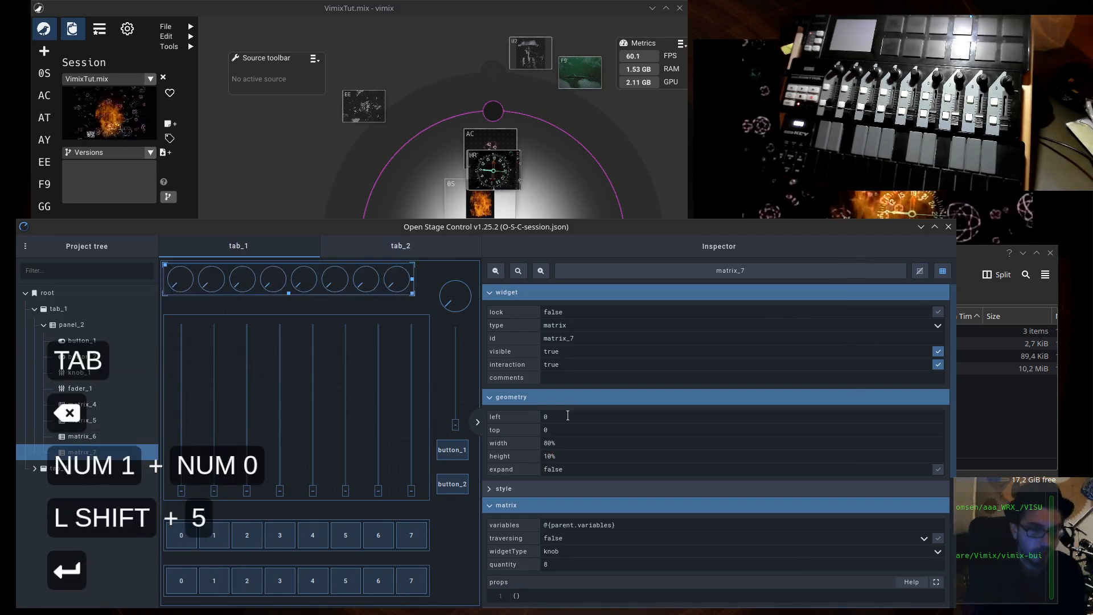
- Check the fader matrix's geometry, then set the knob matrix's width to a matching 85%
click(401, 321)
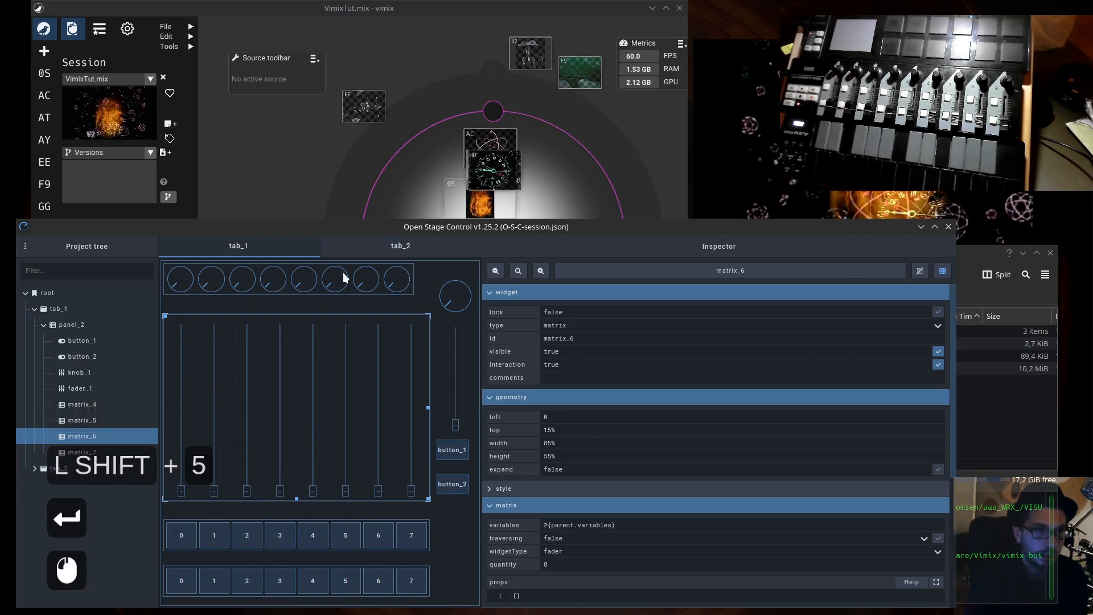
click(413, 283)
double_click(552, 446)
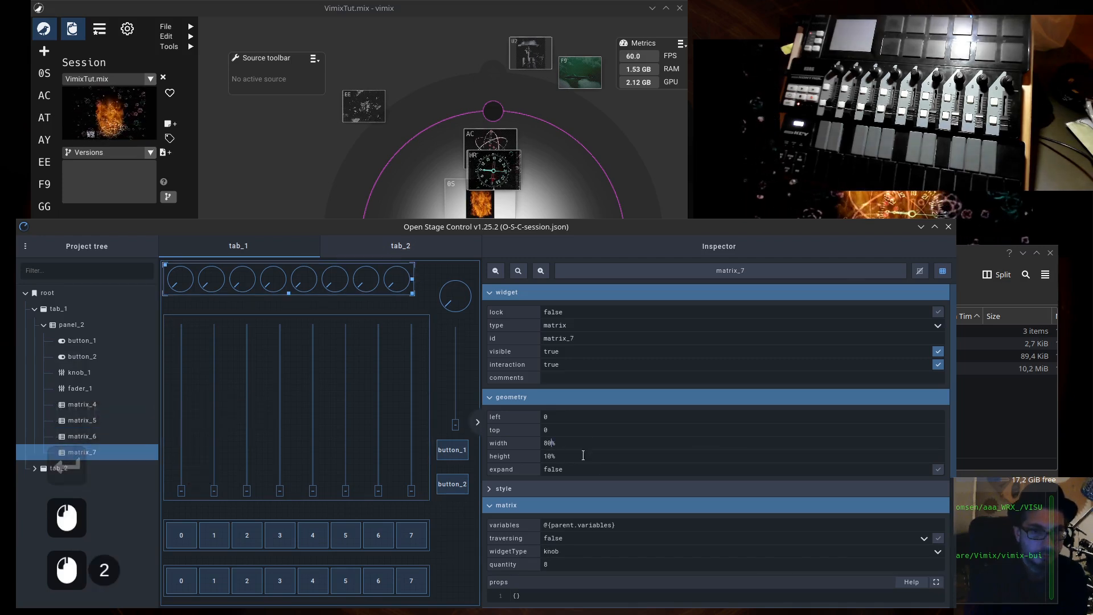
key(BackSpace)
text(5)
key(Return)
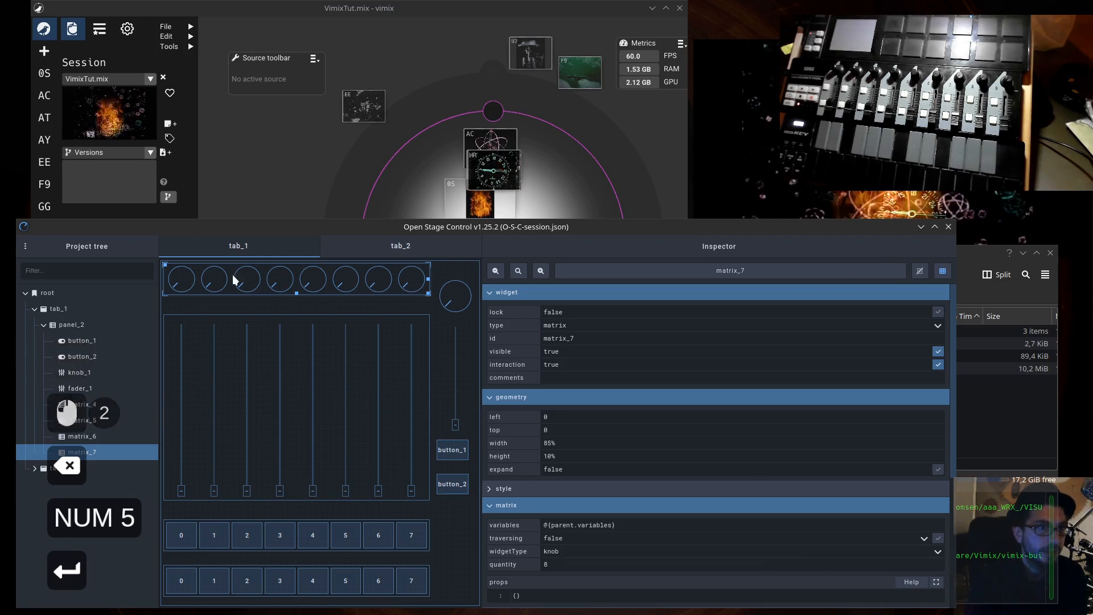
- Set the knob matrix's top position to 2%
click(234, 294)
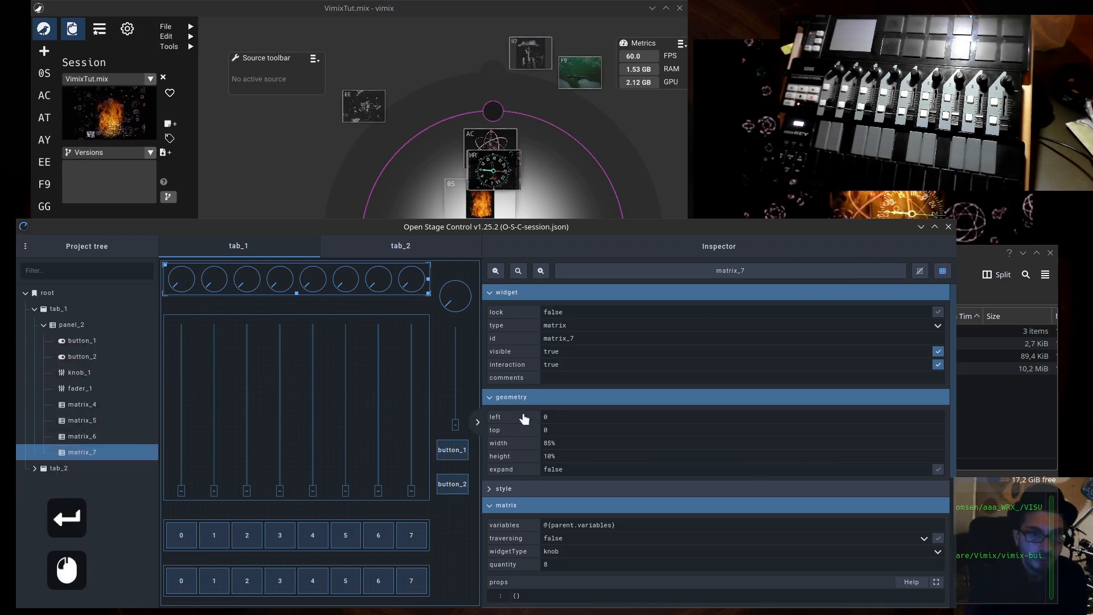
double_click(557, 433)
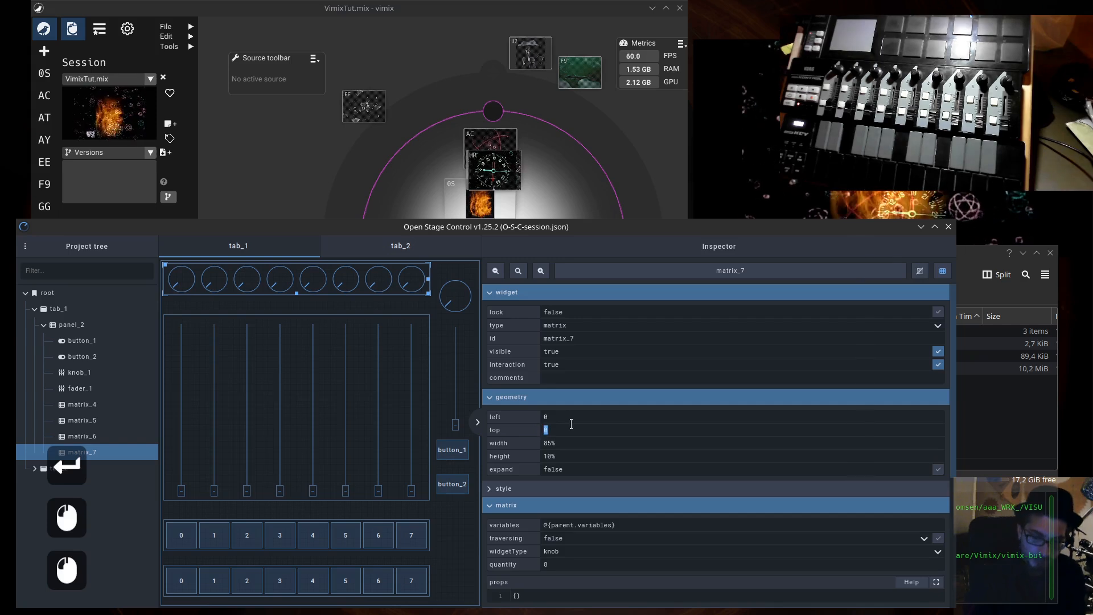
text(2%)
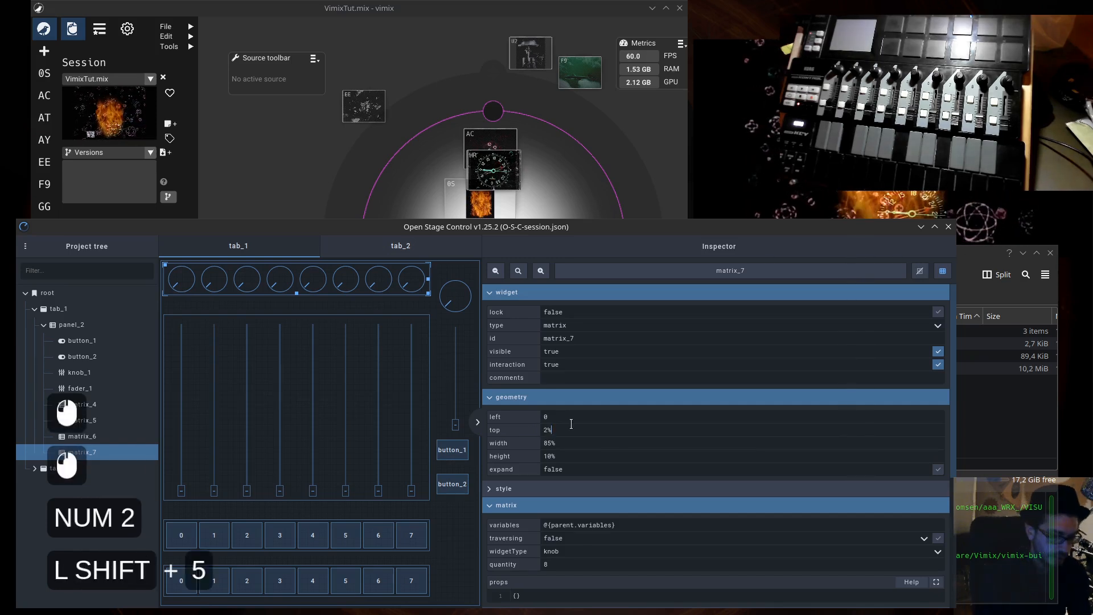
key(Return)
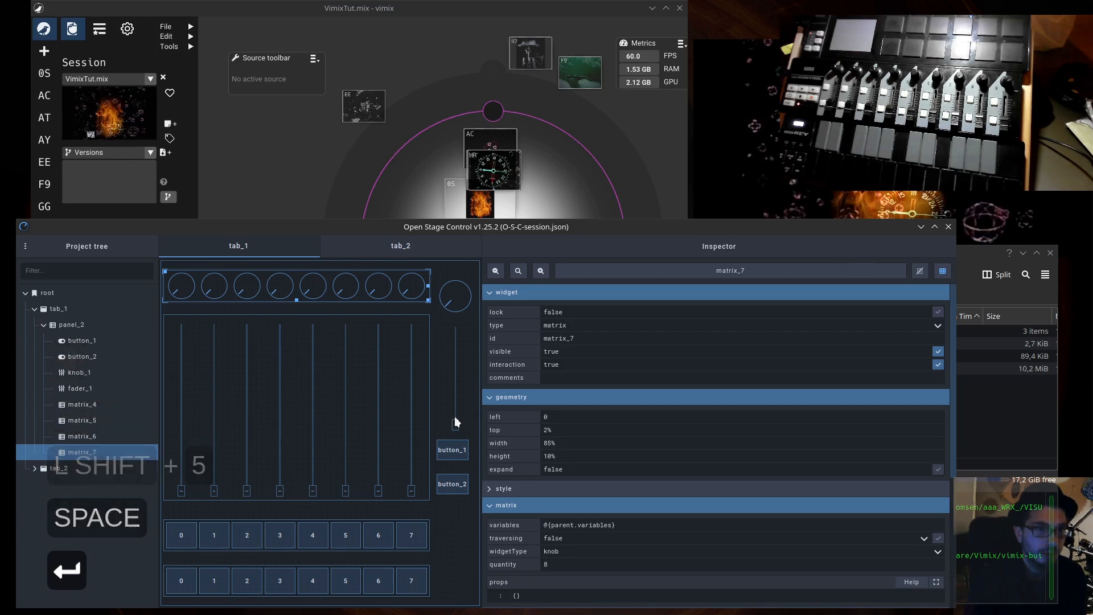
- Move the standalone knob_1 up to a top position of 10, level with the knob row
click(463, 311)
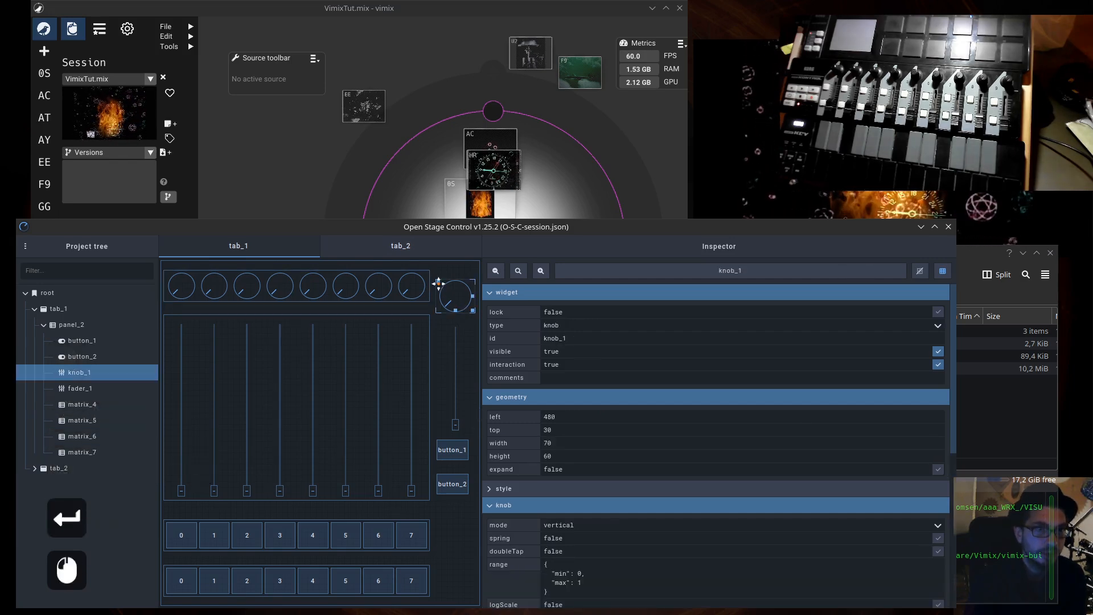
click(440, 279)
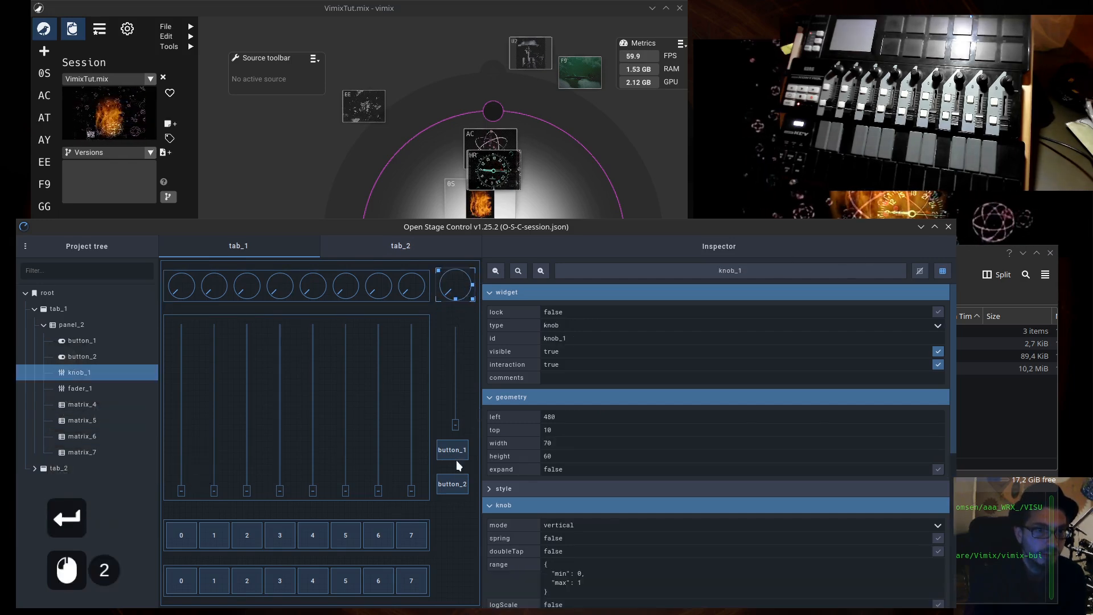
- Move button_2 down beside the lower button row and button_1 down beside the upper button row
click(456, 481)
drag(439, 474, 439, 570)
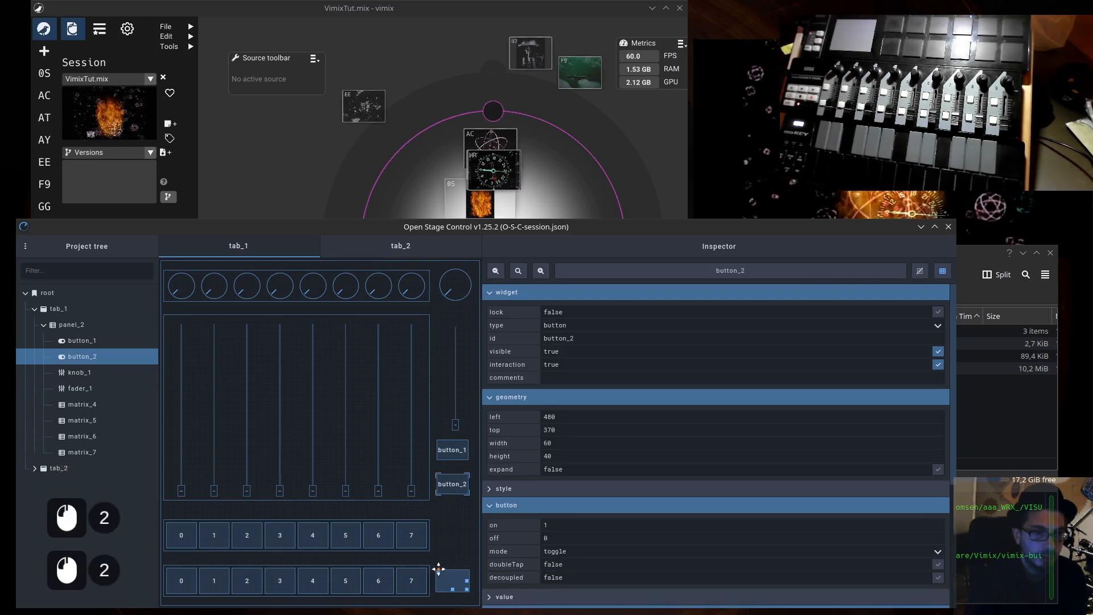
click(455, 457)
drag(440, 440, 439, 525)
- Stretch the standalone fader_1 down to a height of 320, level with the lower edge of the fader matrix
click(454, 426)
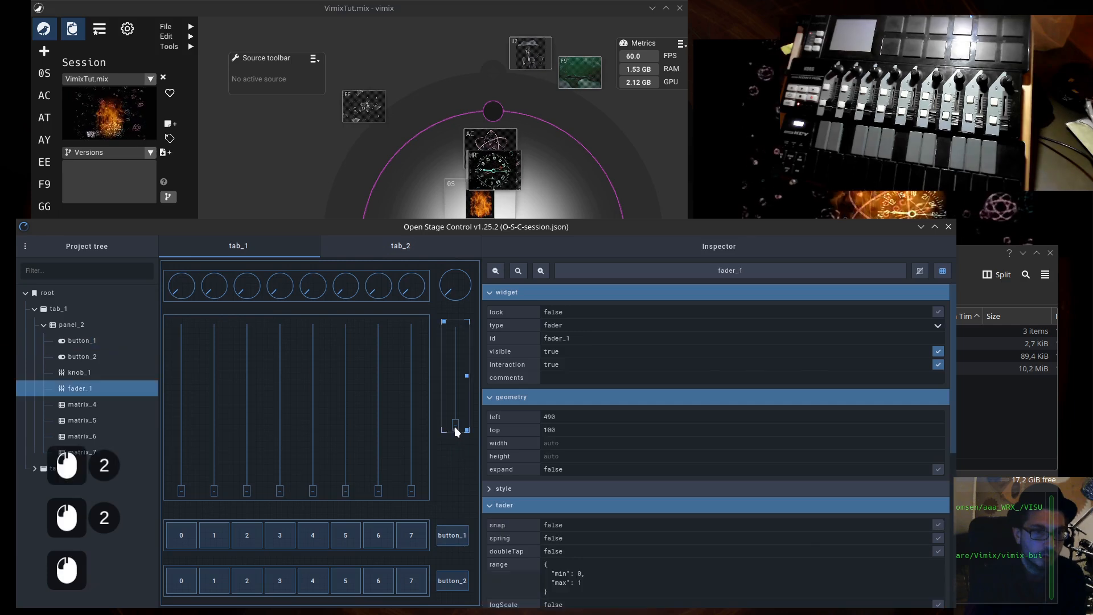
drag(470, 429, 470, 496)
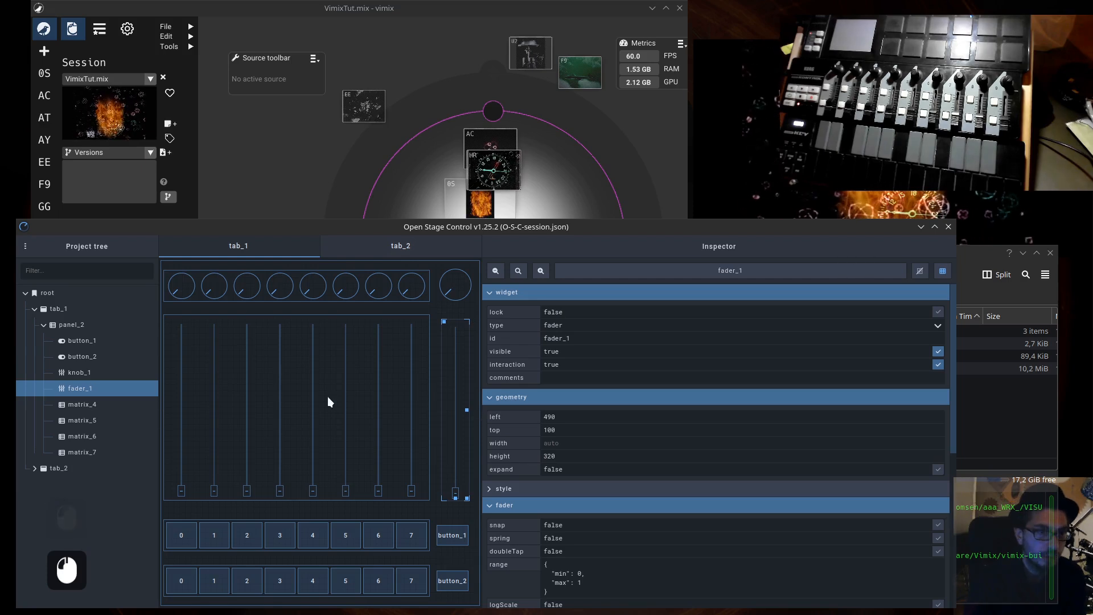
- Select the fader matrix matrix_6, collapse its osc and scripting properties, and open its props for editing
click(293, 402)
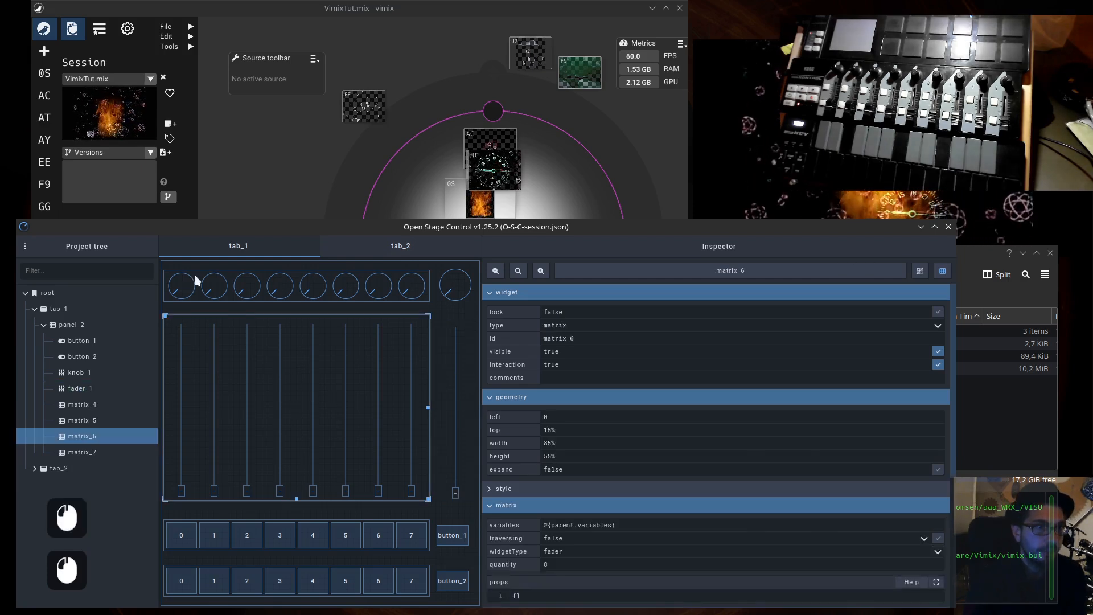
scroll(764, 433, down, 9)
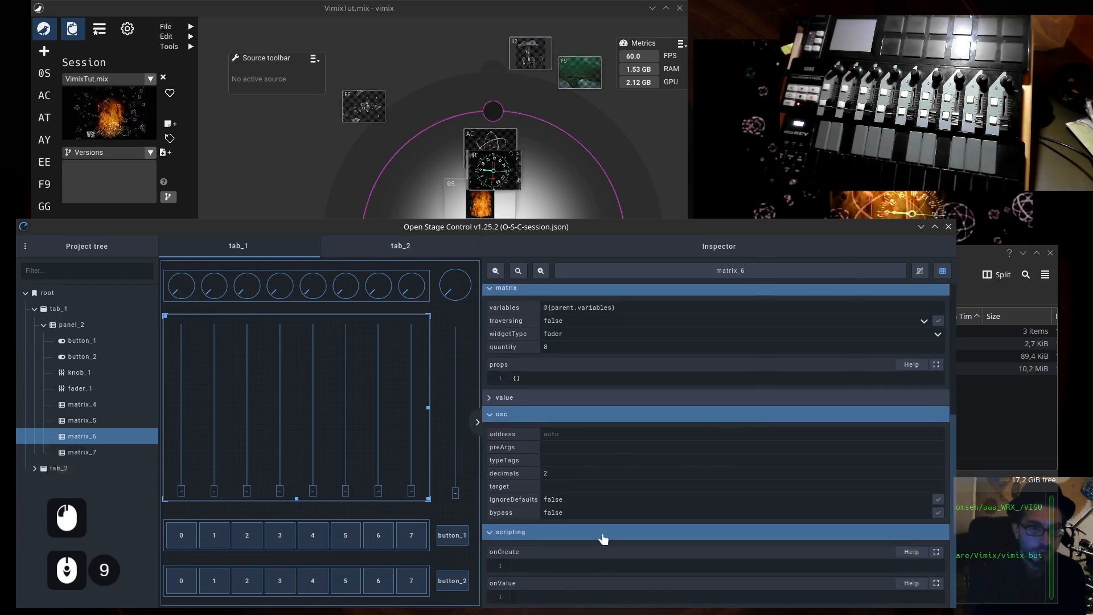
scroll(581, 513, down, 2)
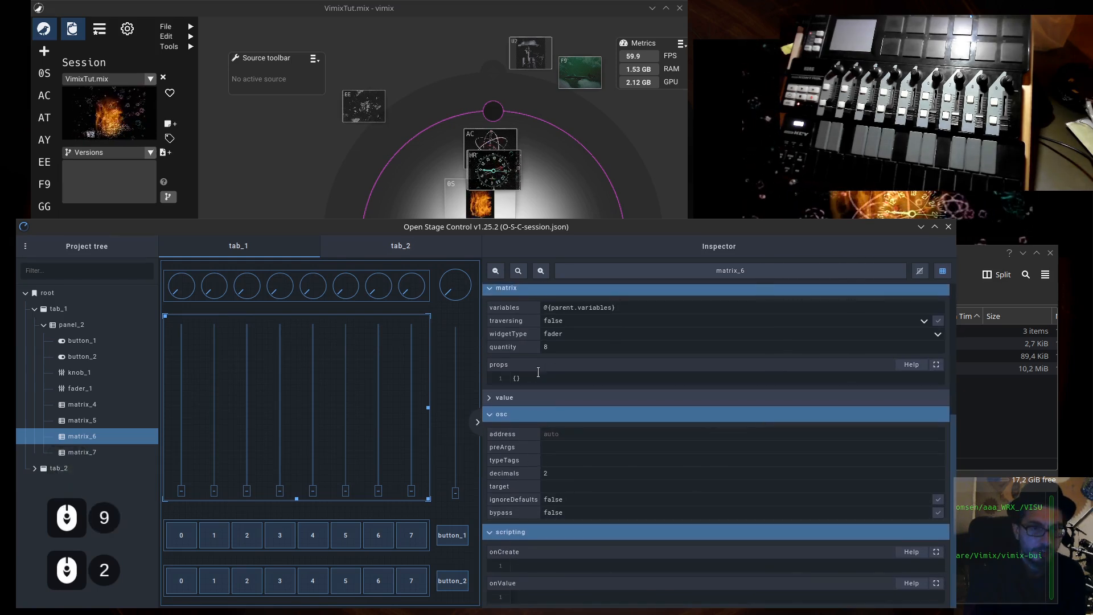
click(504, 414)
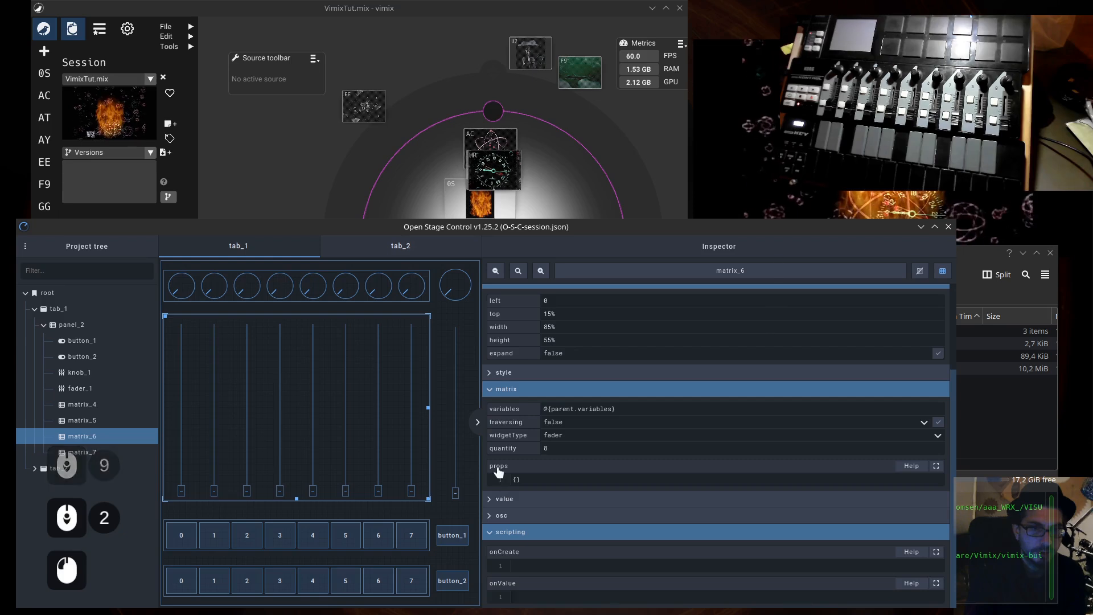
click(495, 516)
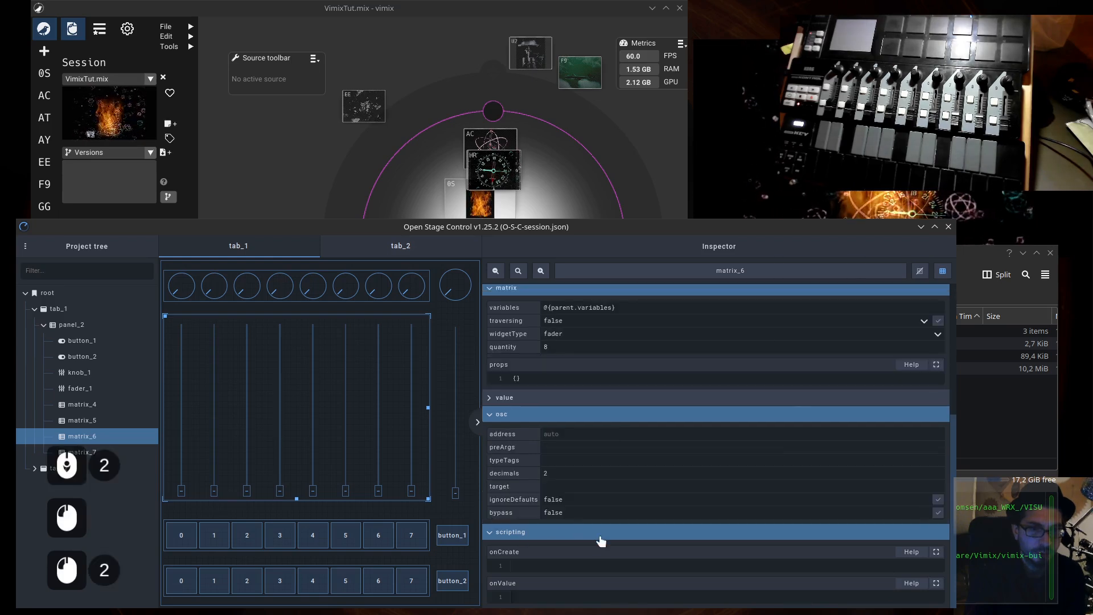
click(493, 417)
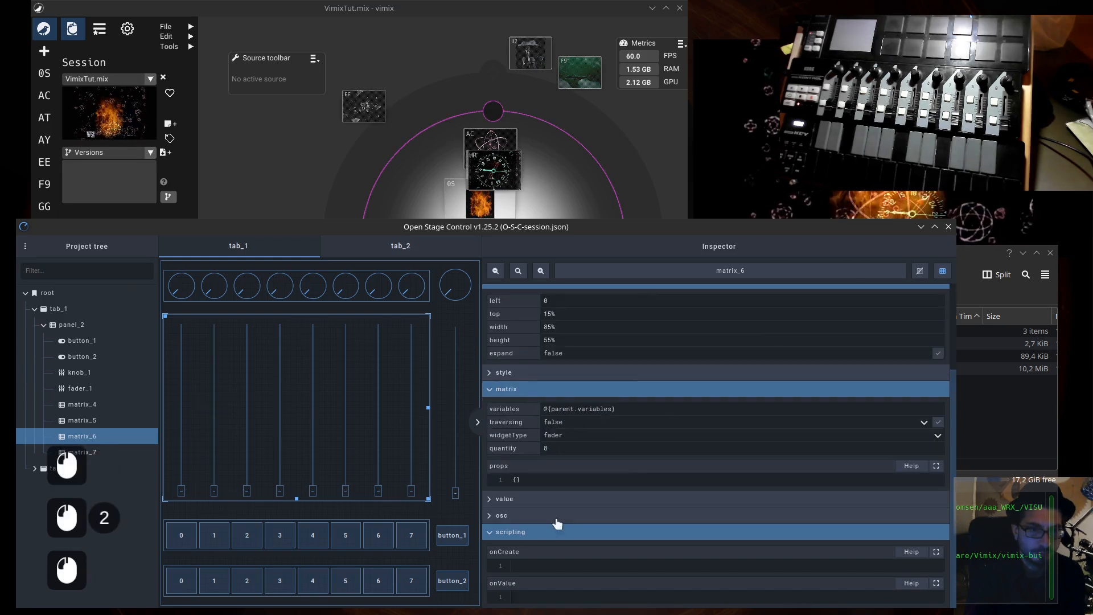
click(489, 536)
click(530, 546)
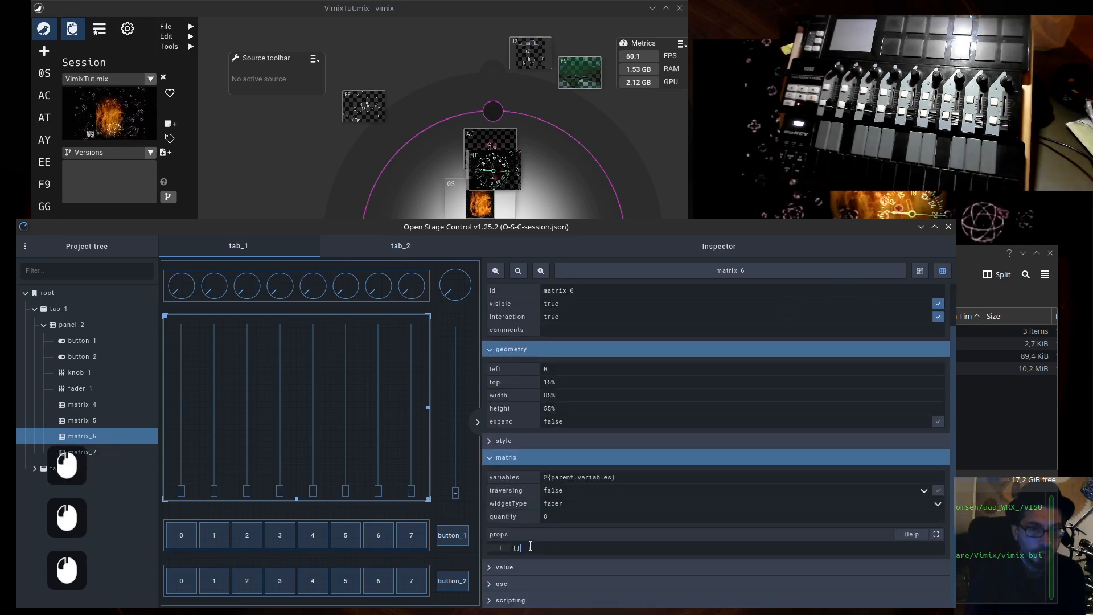
- Switch to the OSC_explained notes in KWrite and copy the first JS props block, from "JS{" to its closing brace
drag(430, 16, 408, 49)
click(524, 18)
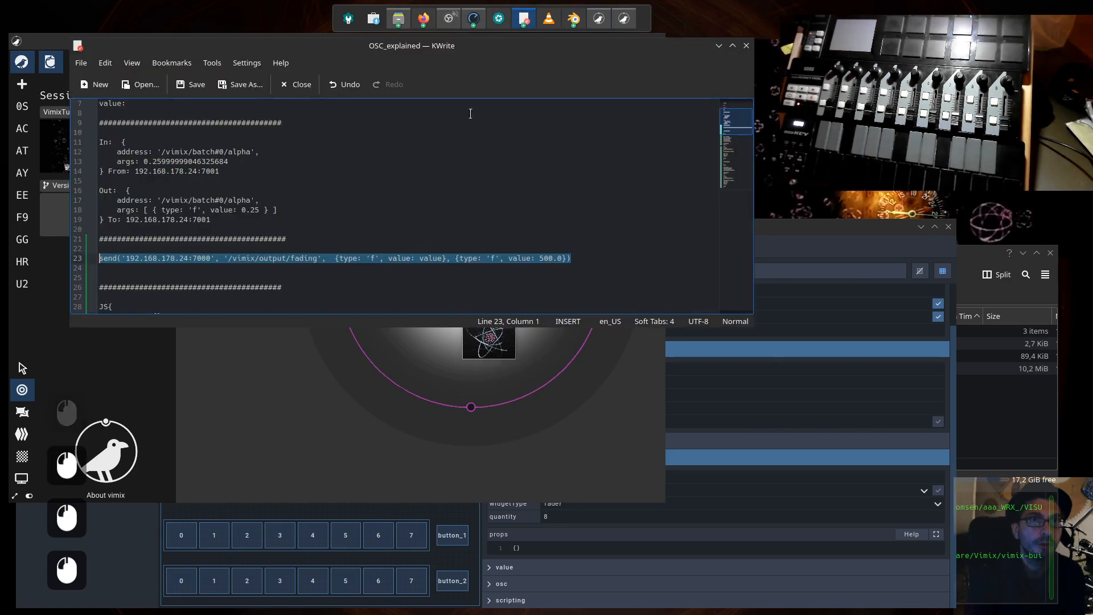
scroll(300, 217, up, 2)
scroll(301, 217, down, 4)
scroll(301, 217, down, 4)
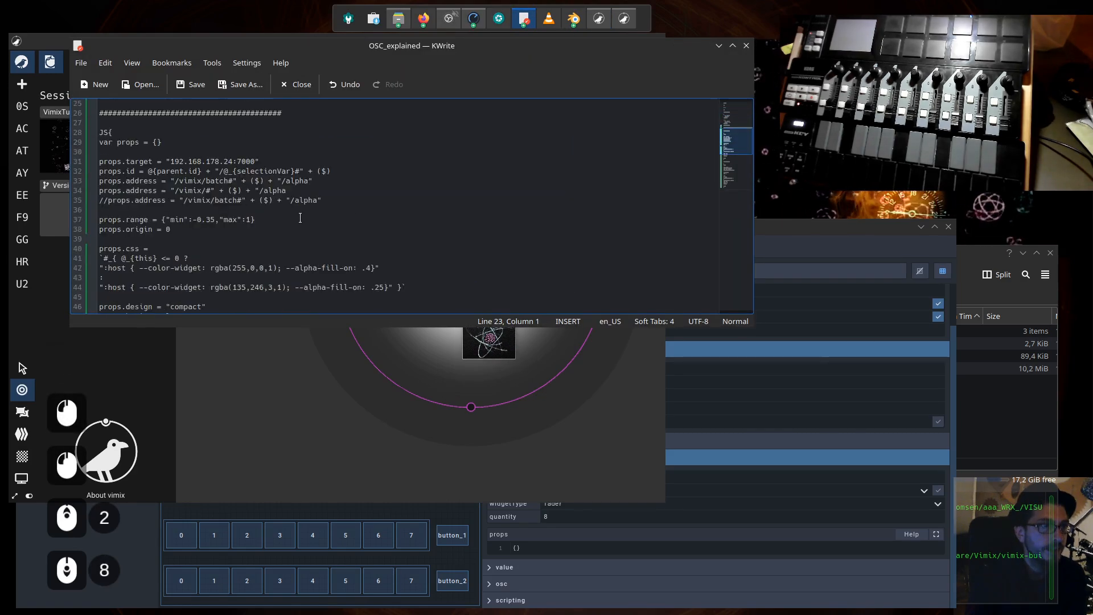
drag(100, 132, 137, 269)
scroll(171, 239, down, 3)
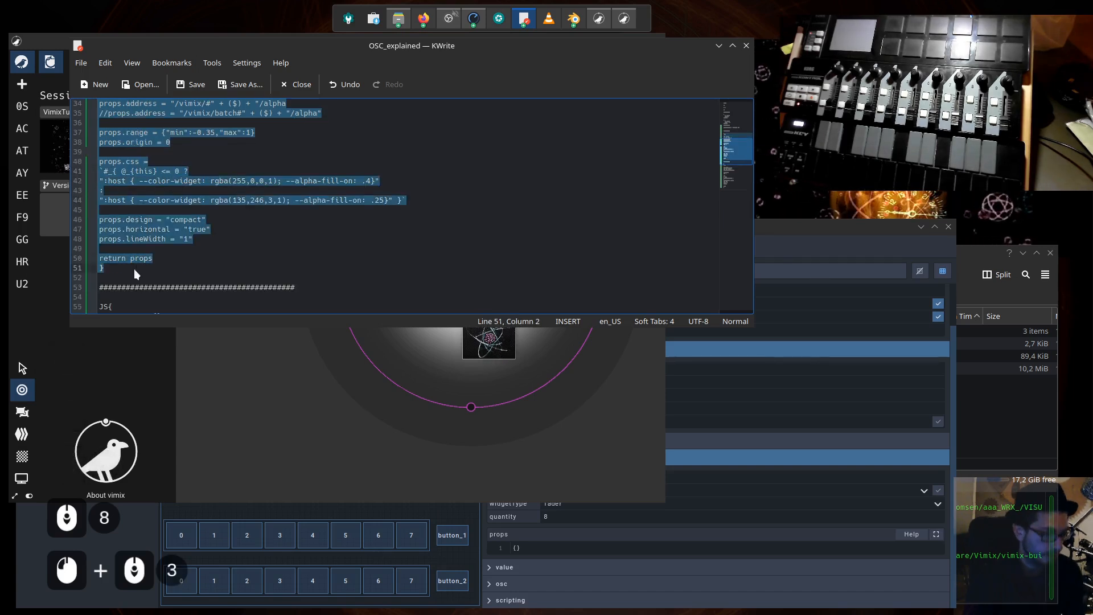
key(ctrl+c)
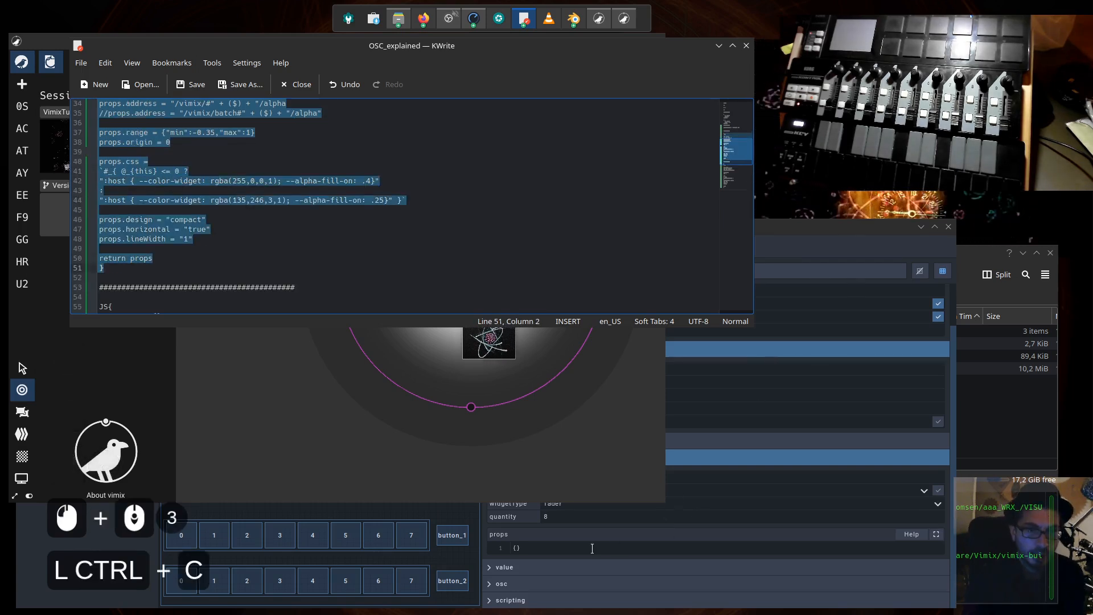
- Replace the empty props of matrix_6 in Open Stage Control with the copied JS script
click(570, 548)
double_click(516, 548)
key(ctrl+v)
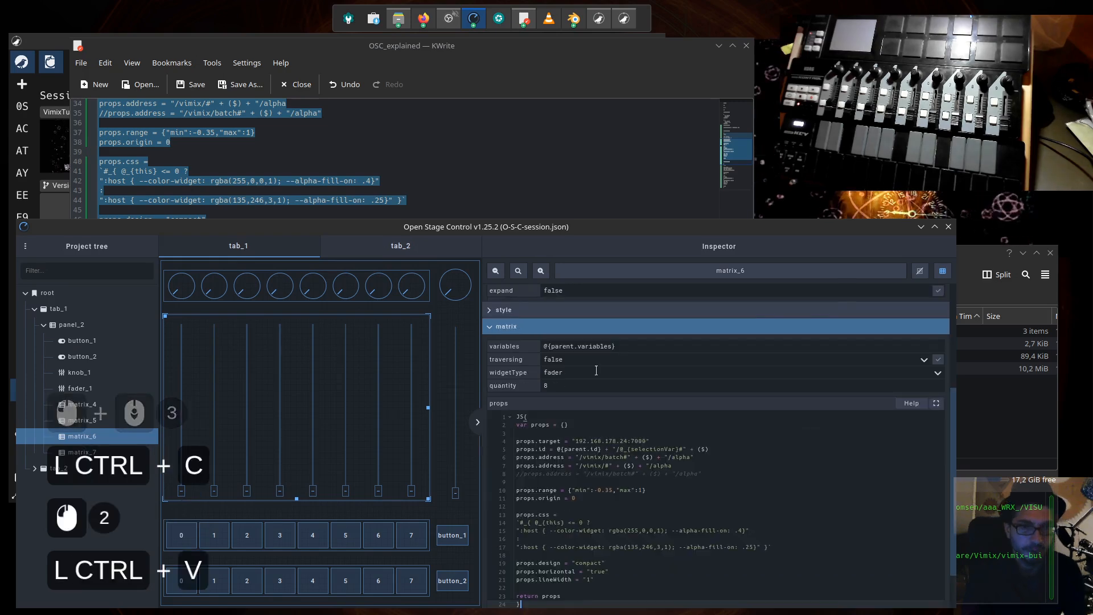
- Move the Open Stage Control window up and make it taller to fit the whole props script
drag(610, 230, 625, 182)
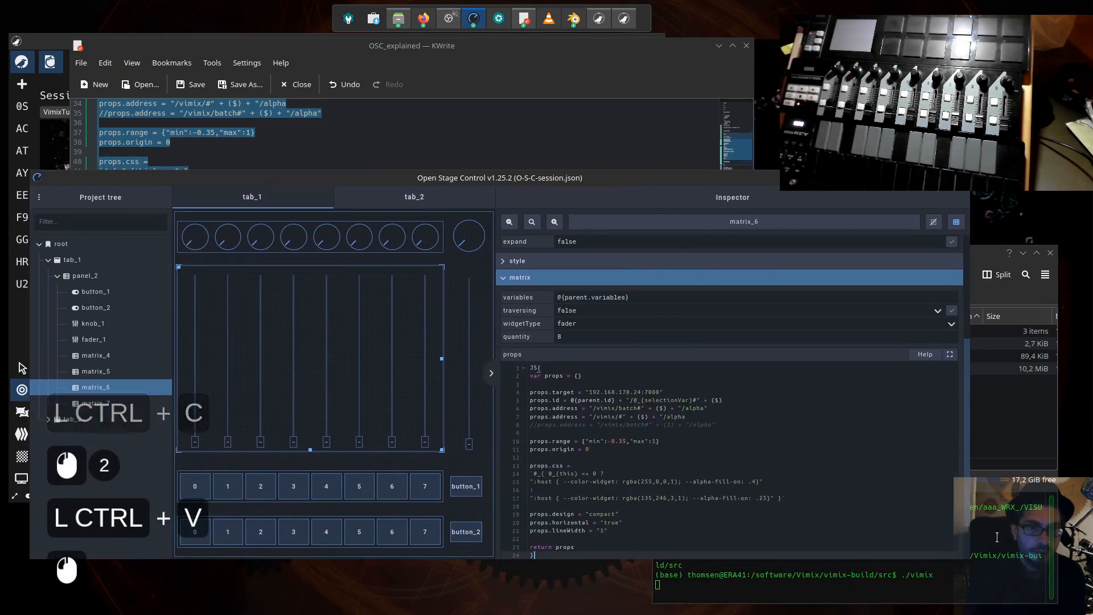
drag(970, 563, 960, 595)
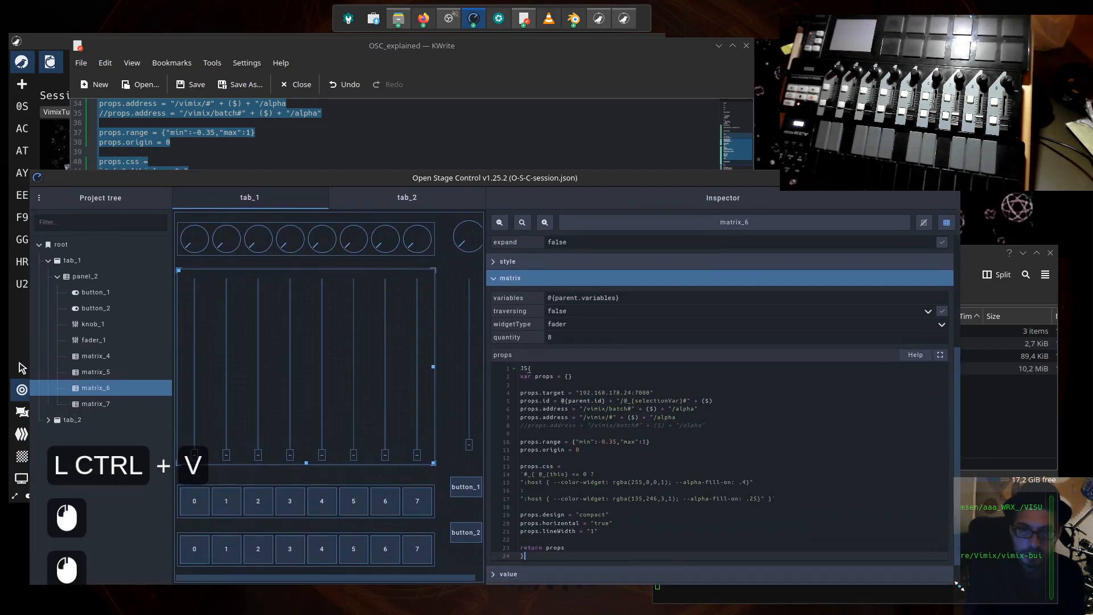
drag(630, 170, 622, 79)
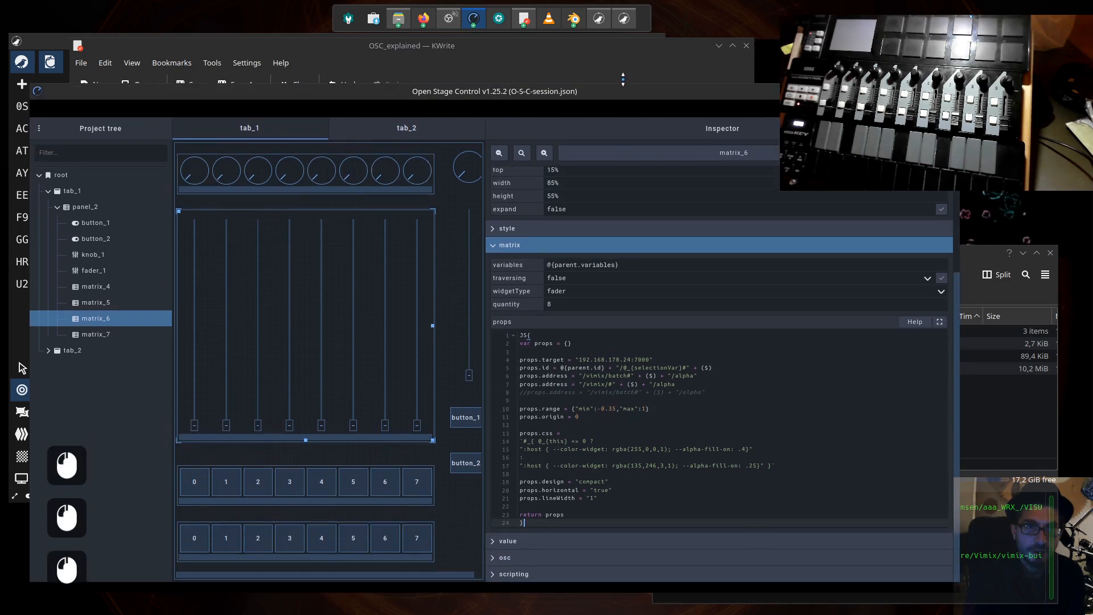
scroll(693, 375, down, 3)
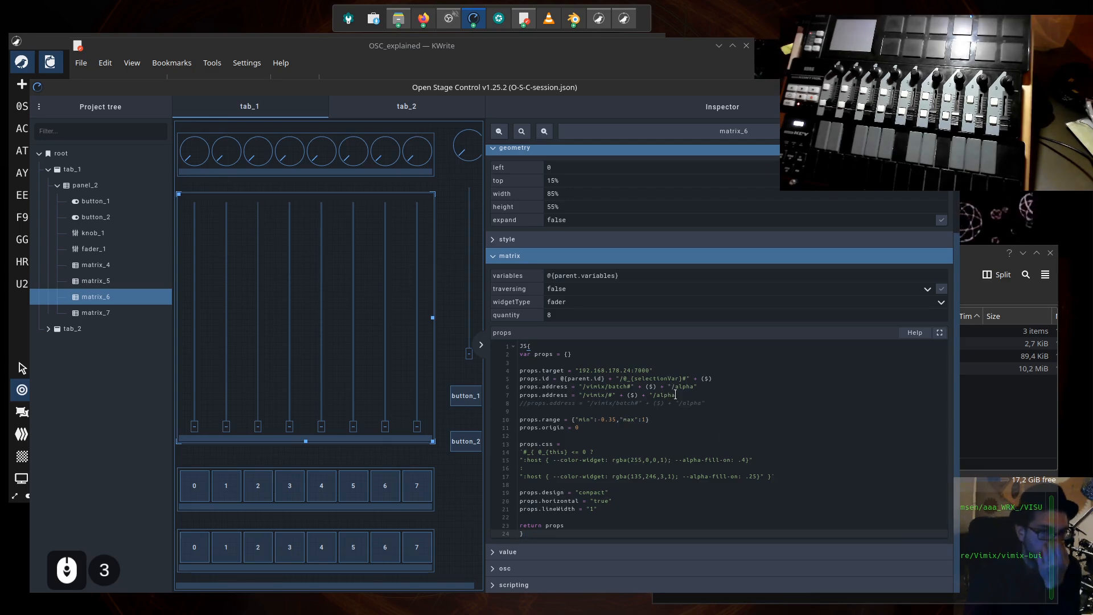
- Delete the props.id line from the matrix_6 props script
click(715, 398)
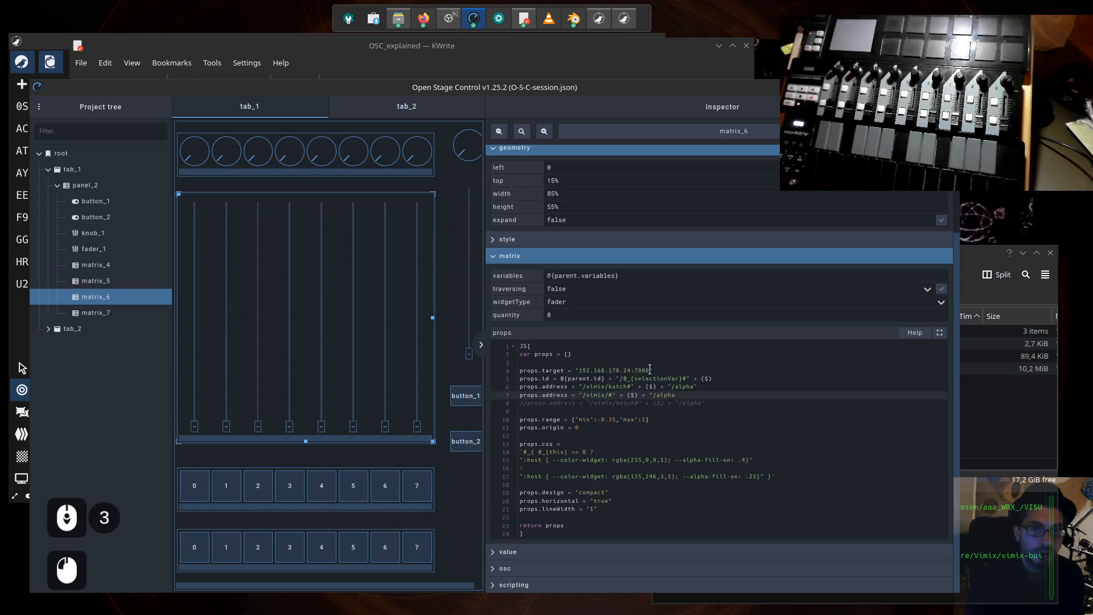
drag(651, 370, 579, 370)
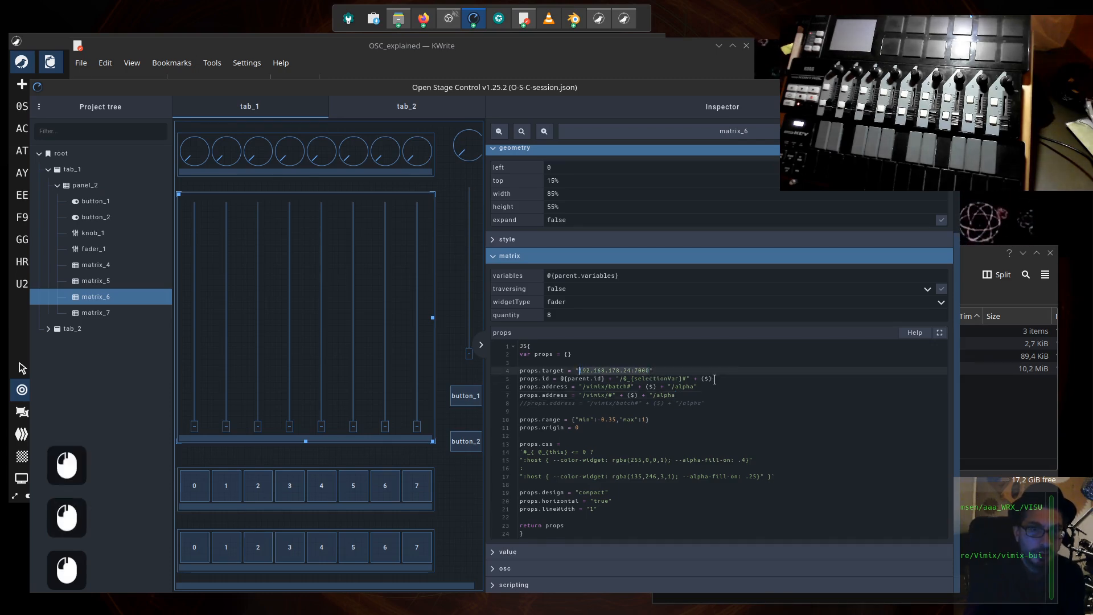
drag(713, 379, 500, 378)
key(BackSpace)
key(BackSpace)
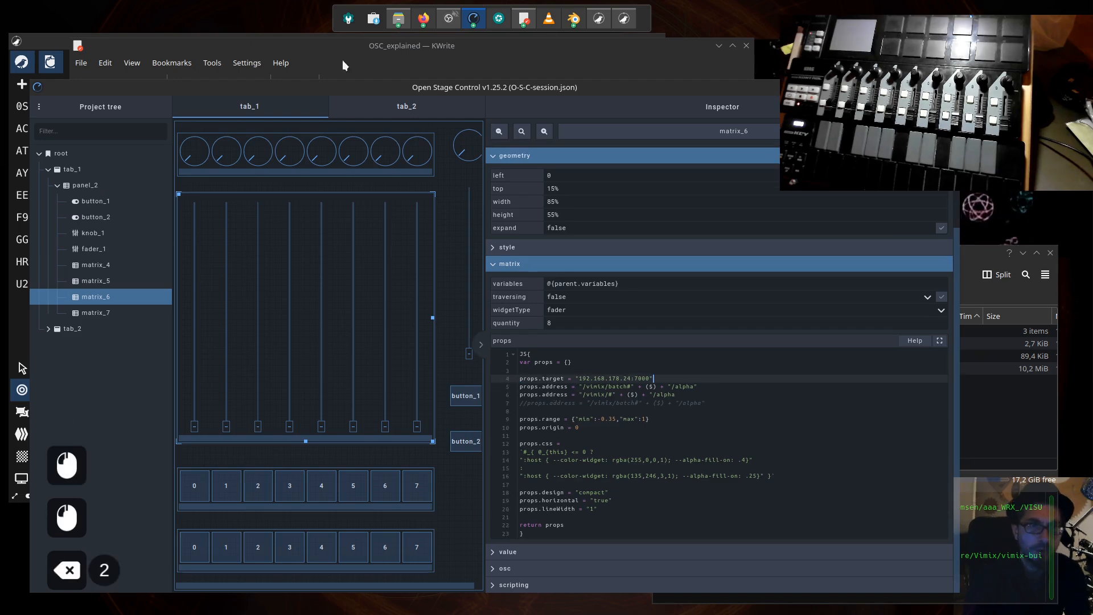
- Delete the matching props.id line from the first JS block of the OSC_explained notes in KWrite
click(523, 19)
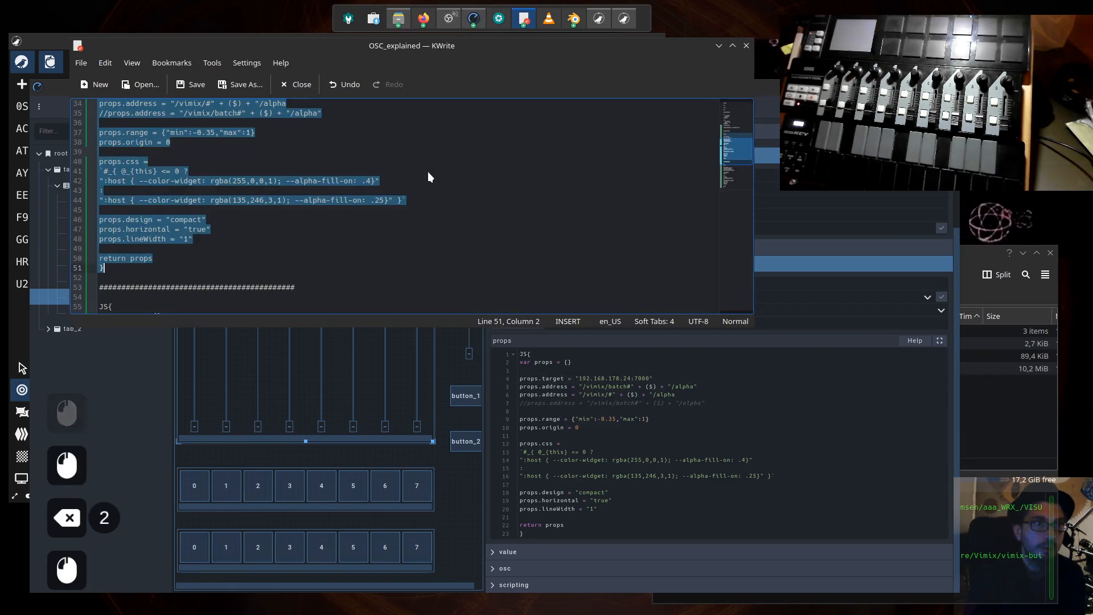
click(399, 162)
scroll(310, 198, up, 3)
drag(332, 171, 107, 172)
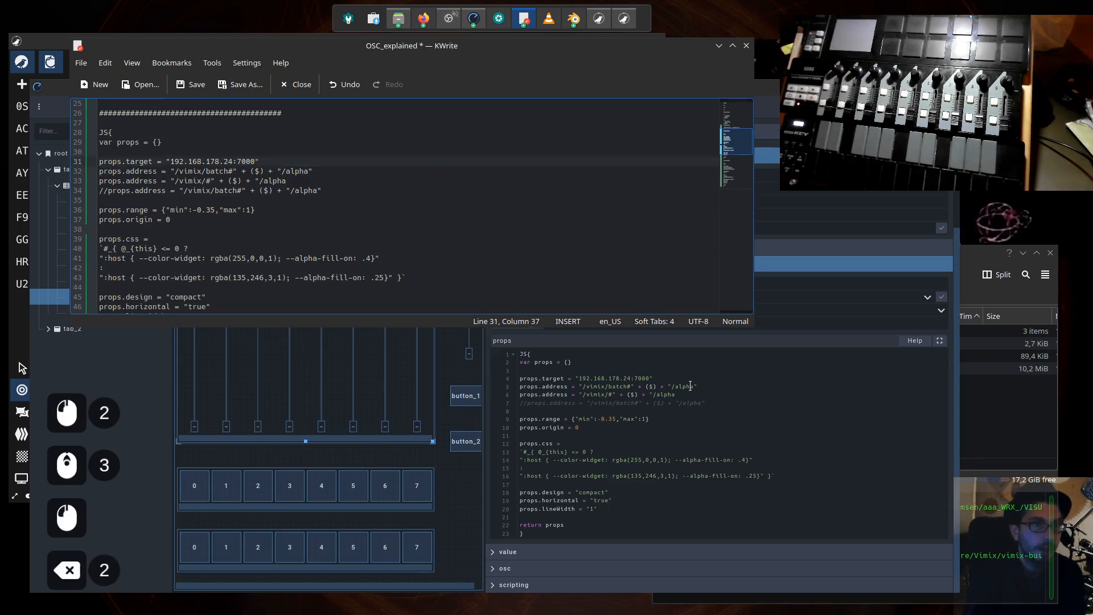
click(728, 383)
click(684, 394)
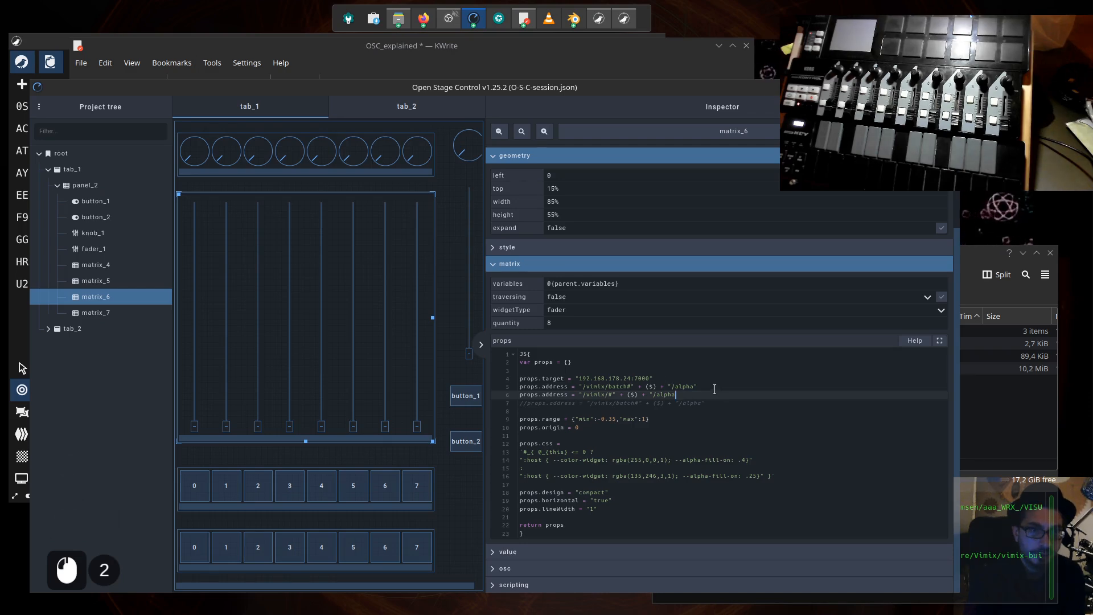
drag(714, 387, 536, 386)
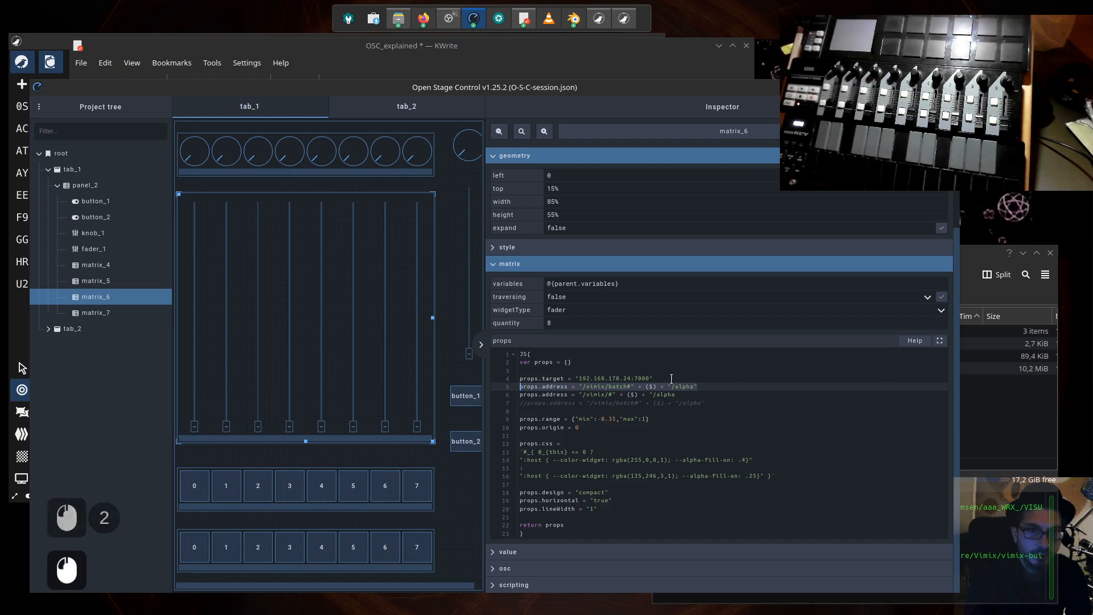
click(689, 391)
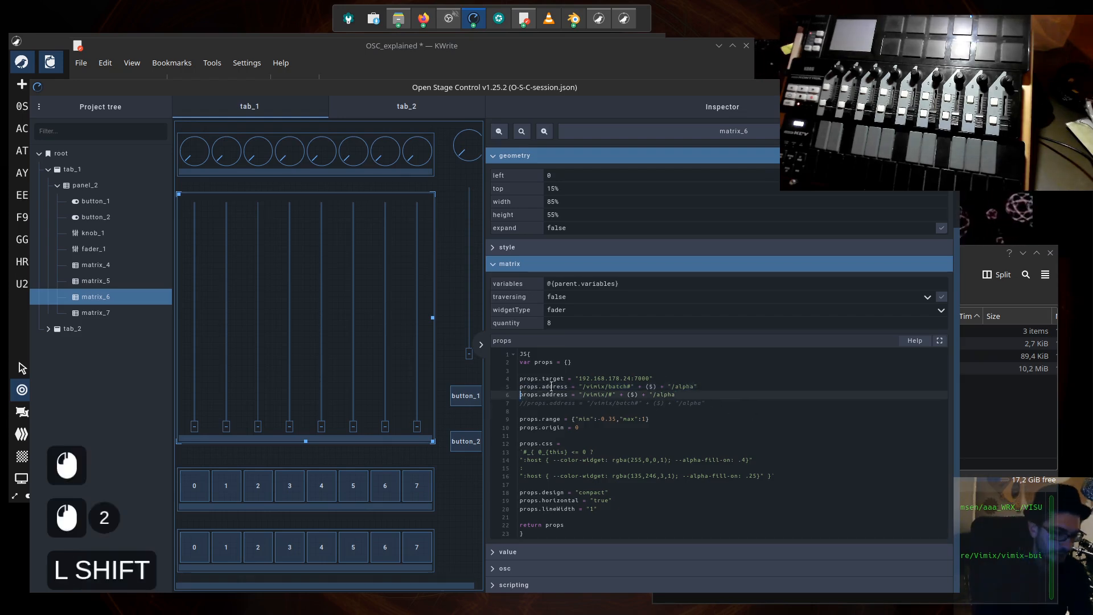
text(//)
key(Up)
key(Left)
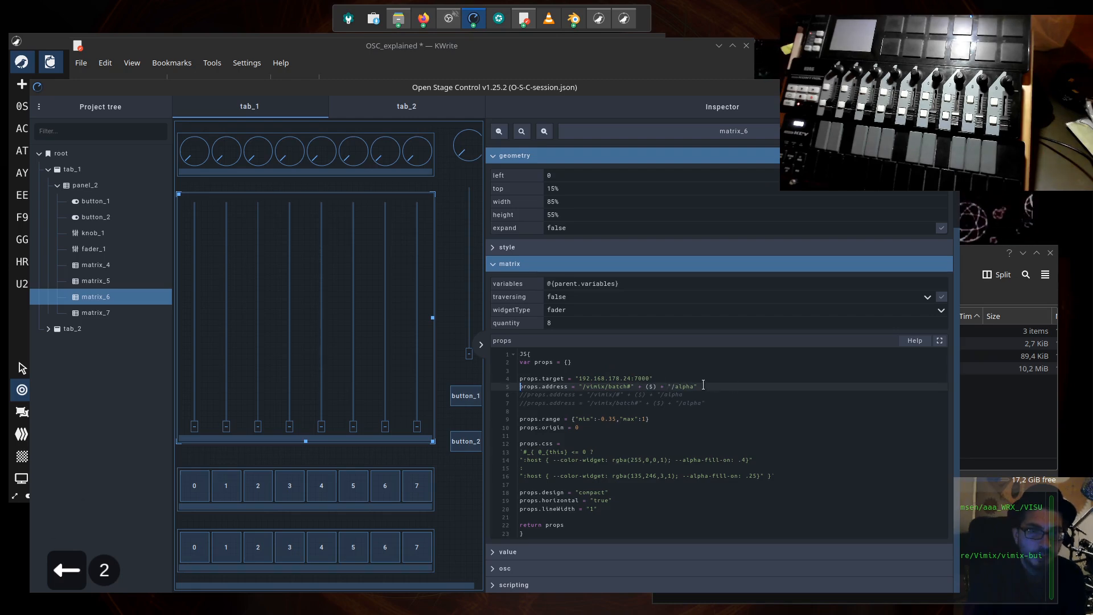
click(524, 402)
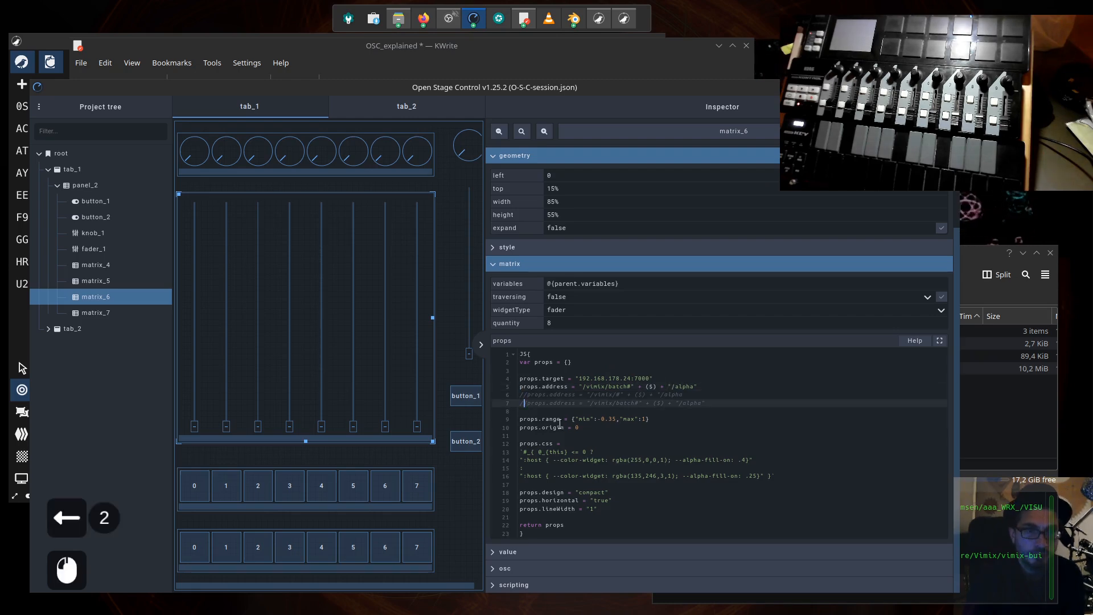
click(527, 394)
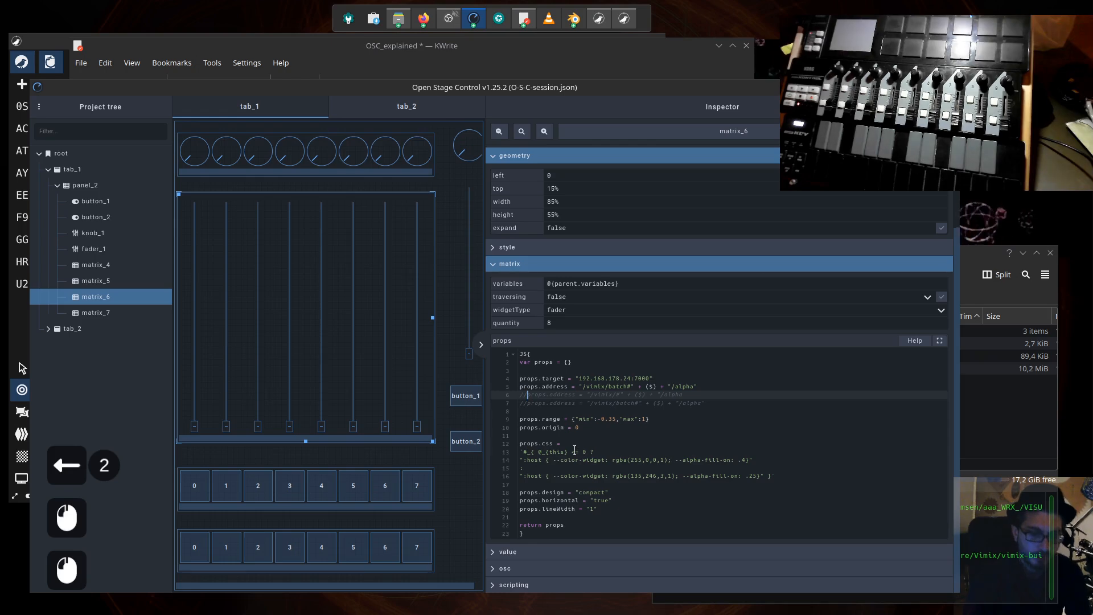
key(BackSpace)
key(BackSpace)
- Comment out the first "/vimix/batch#" address line in the matrix_6 props script
key(Up)
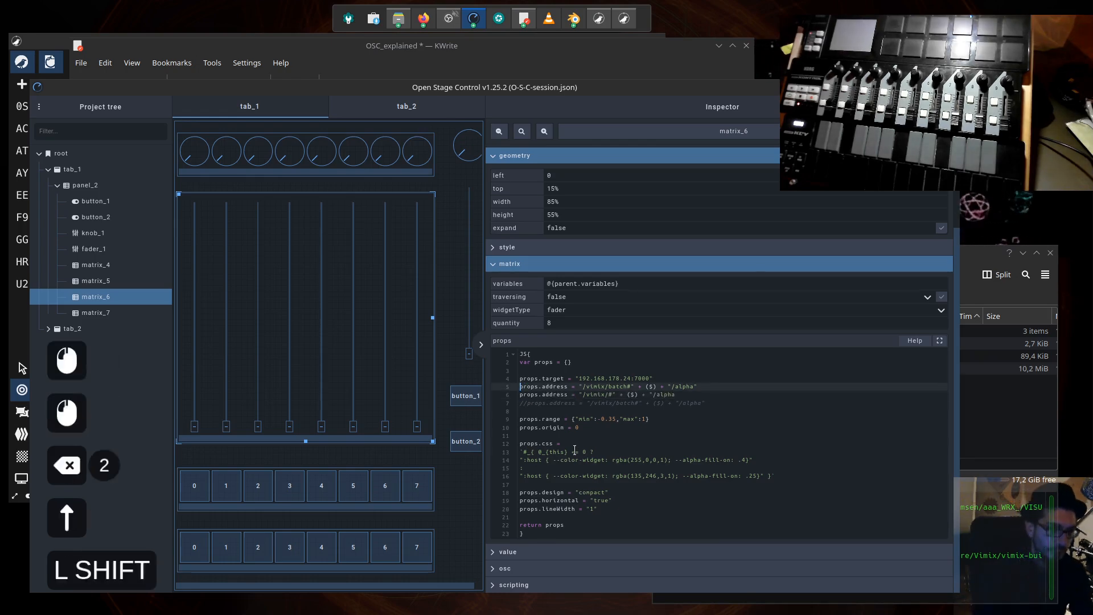
text(//)
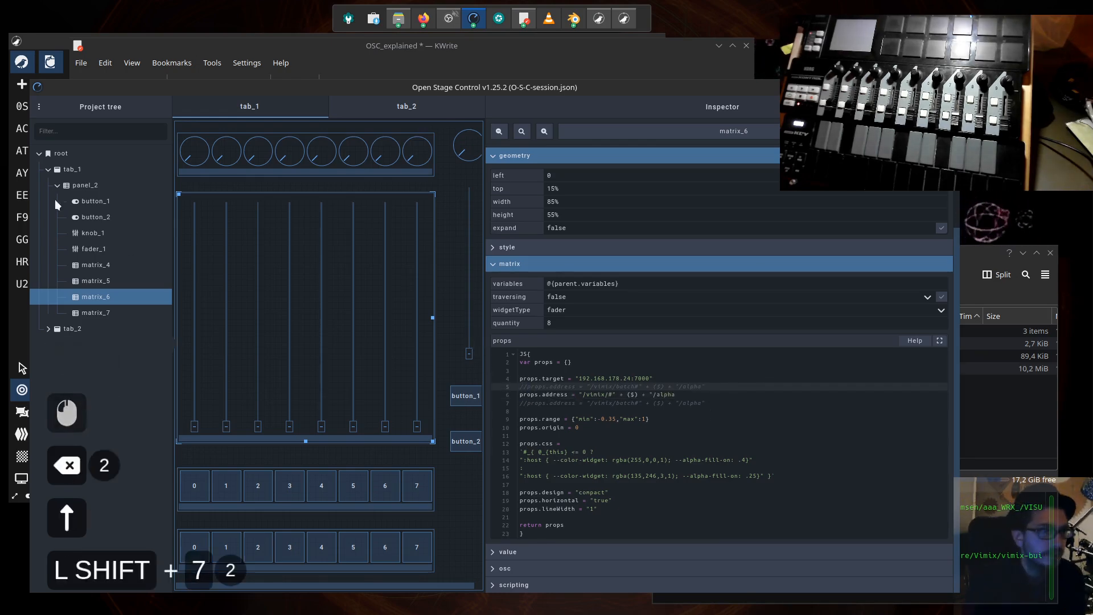
- Bring the vimix window forward to view its sources, then return to the fader matrix in Open Stage Control
drag(174, 86, 217, 86)
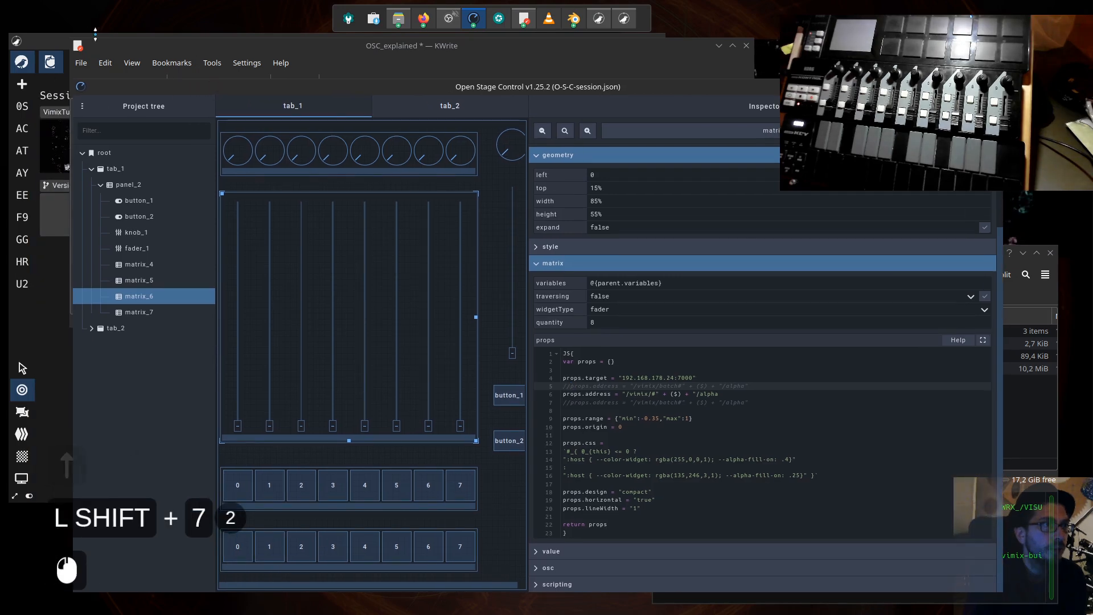
click(49, 39)
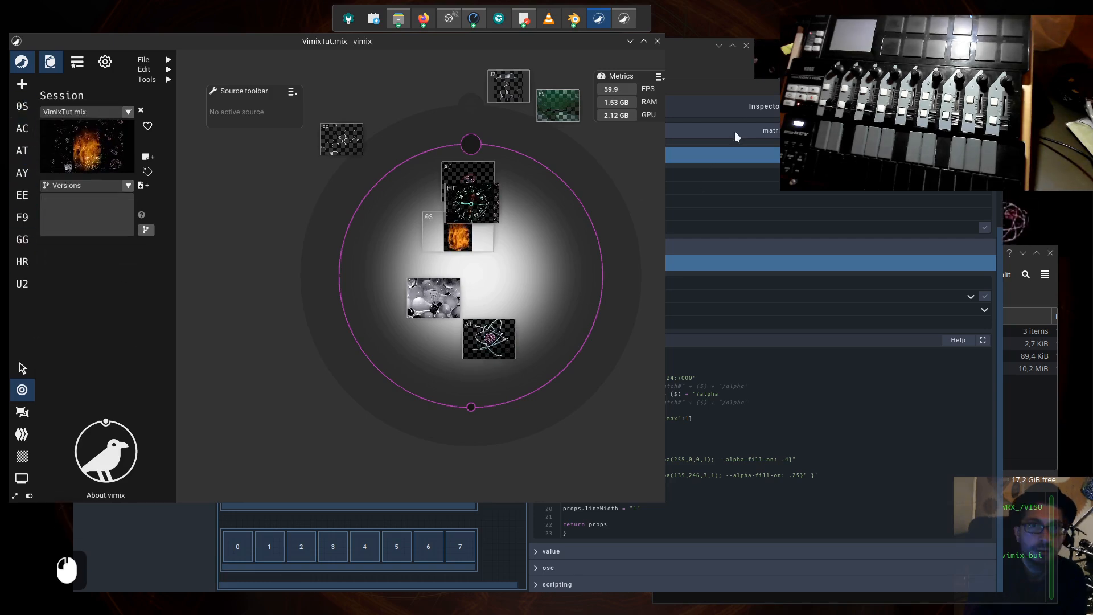
click(739, 87)
mouse_move(689, 89)
mouse_down()
mouse_move(657, 68)
mouse_move(678, 83)
mouse_up()
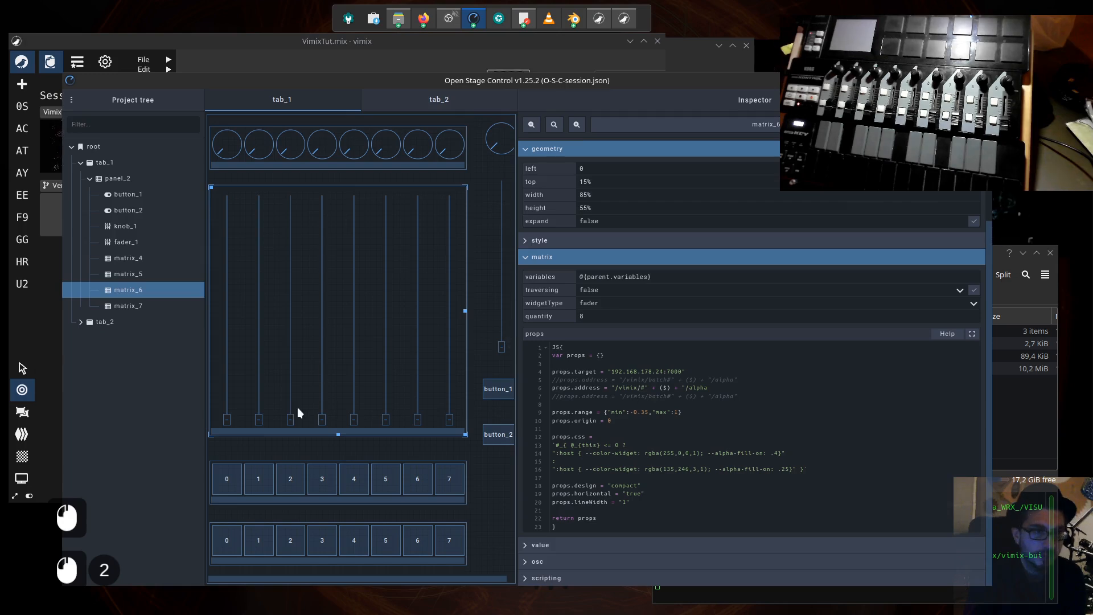
click(226, 422)
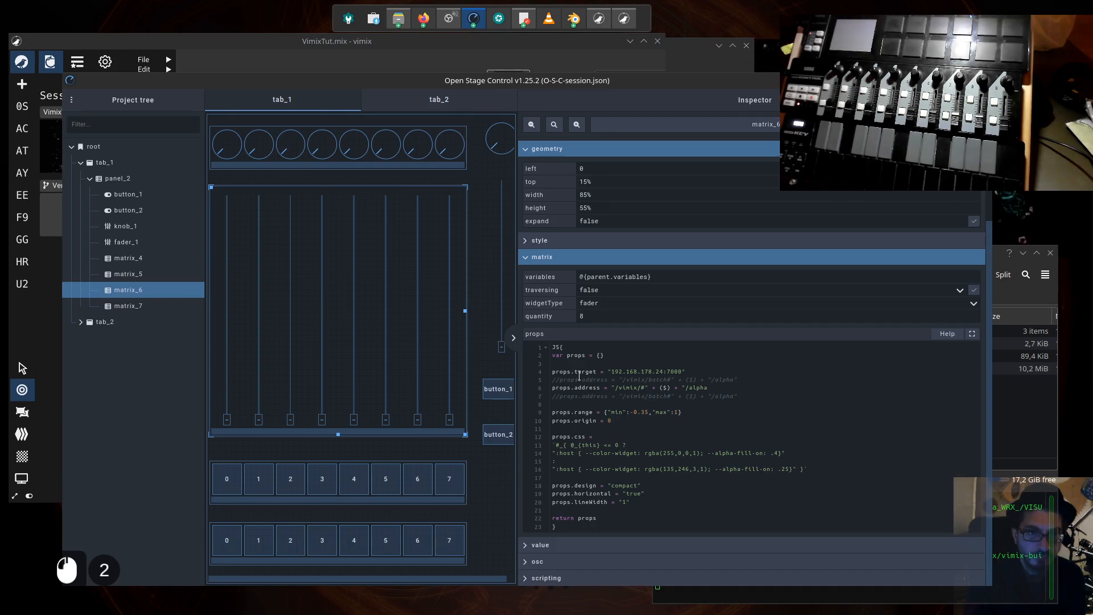
- Delete the second commented-out "/vimix/batch#" address line in the matrix_6 props, add the missing closing quote after "/alpha", and apply the script
drag(737, 397, 557, 397)
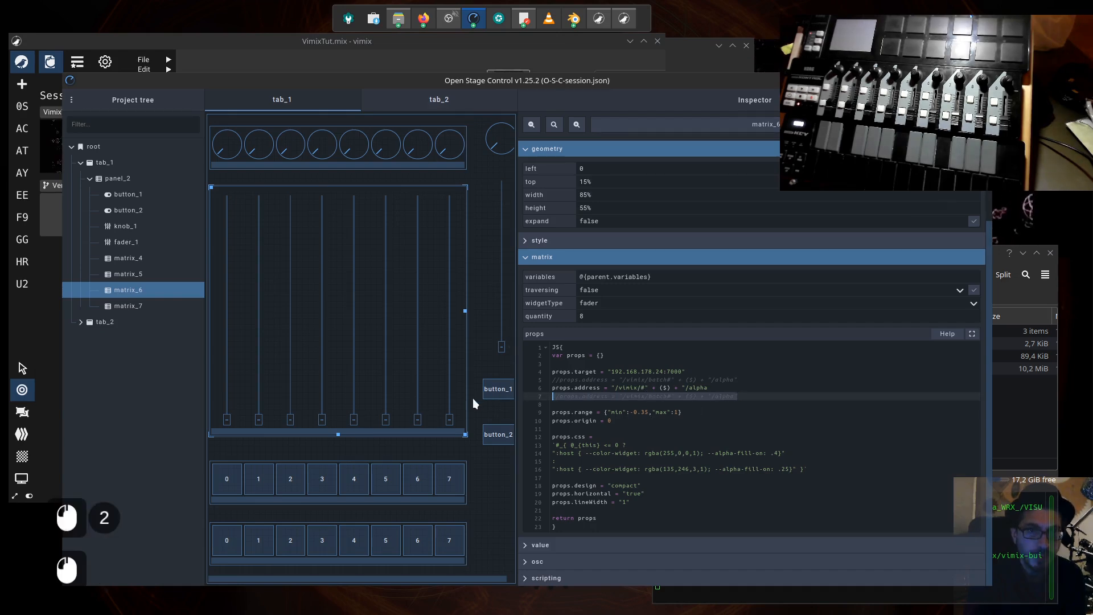
key(BackSpace)
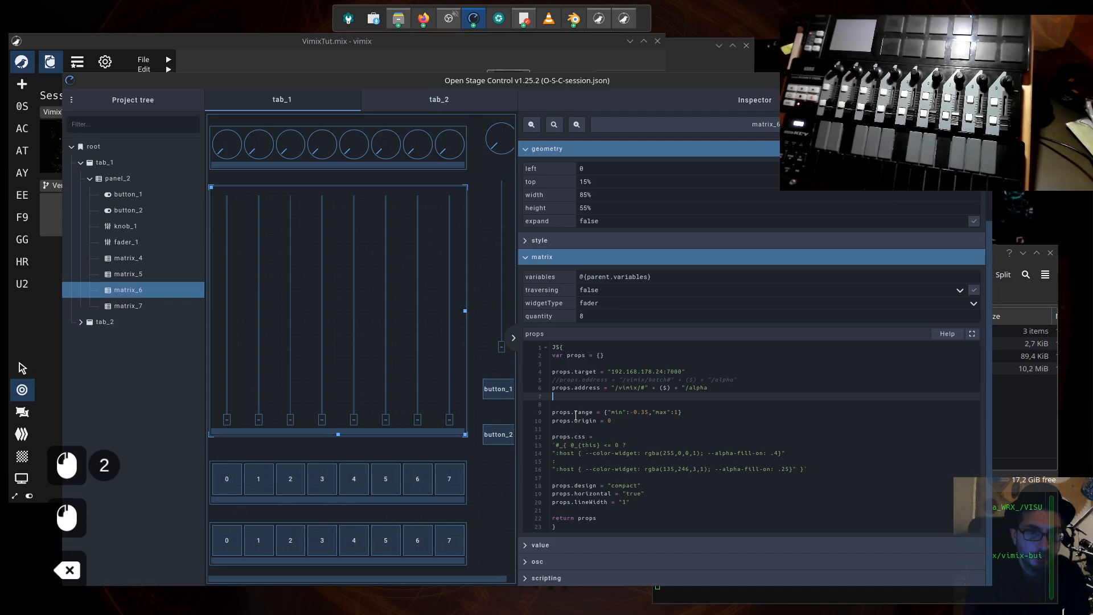
key(BackSpace)
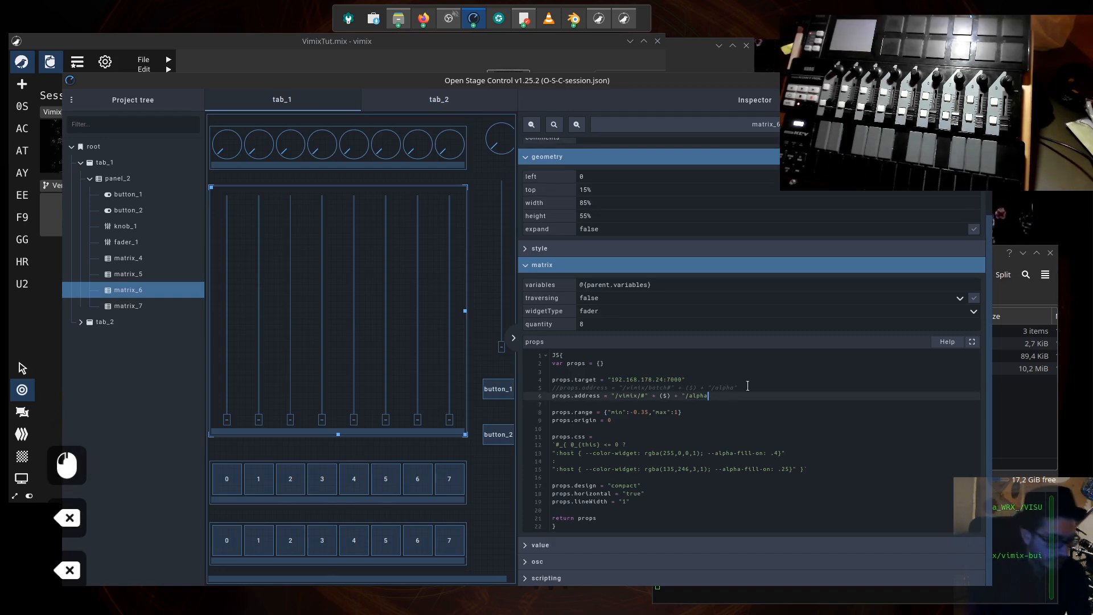
text(")
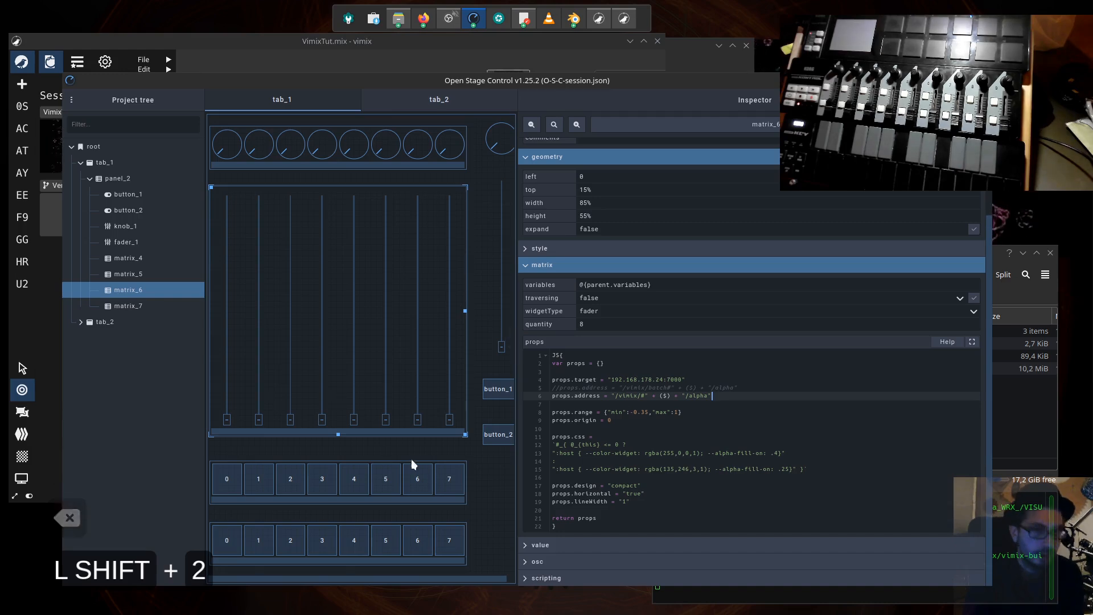
click(398, 451)
click(259, 364)
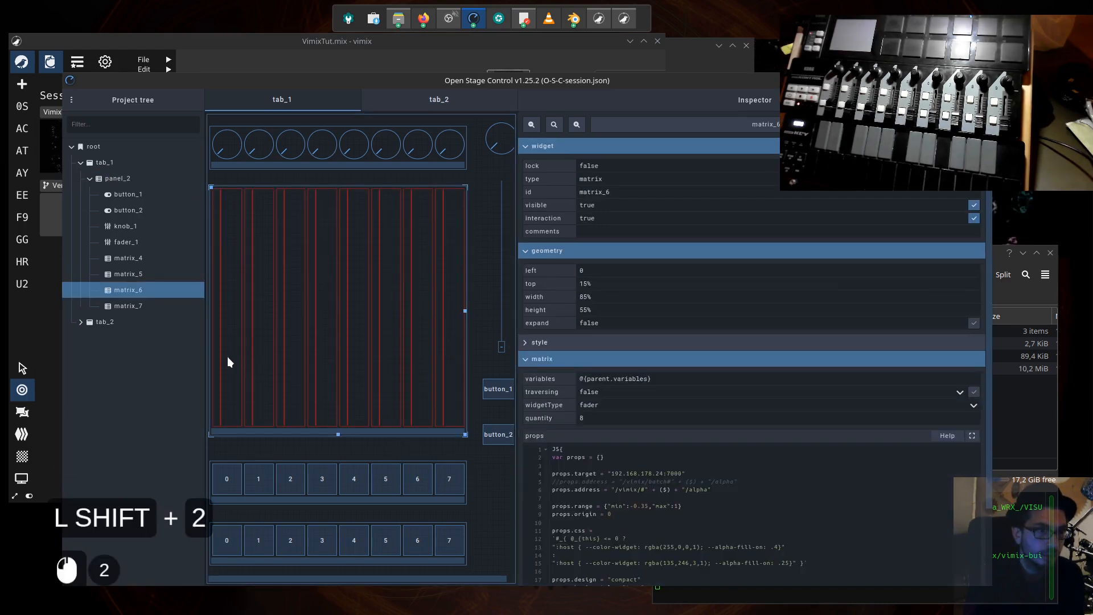
- Move the first matrix fader above zero and examine the -0.35 minimum in the props.range line
mouse_move(227, 356)
mouse_down()
mouse_move(207, 353)
mouse_move(231, 350)
mouse_up()
scroll(714, 499, down, 2)
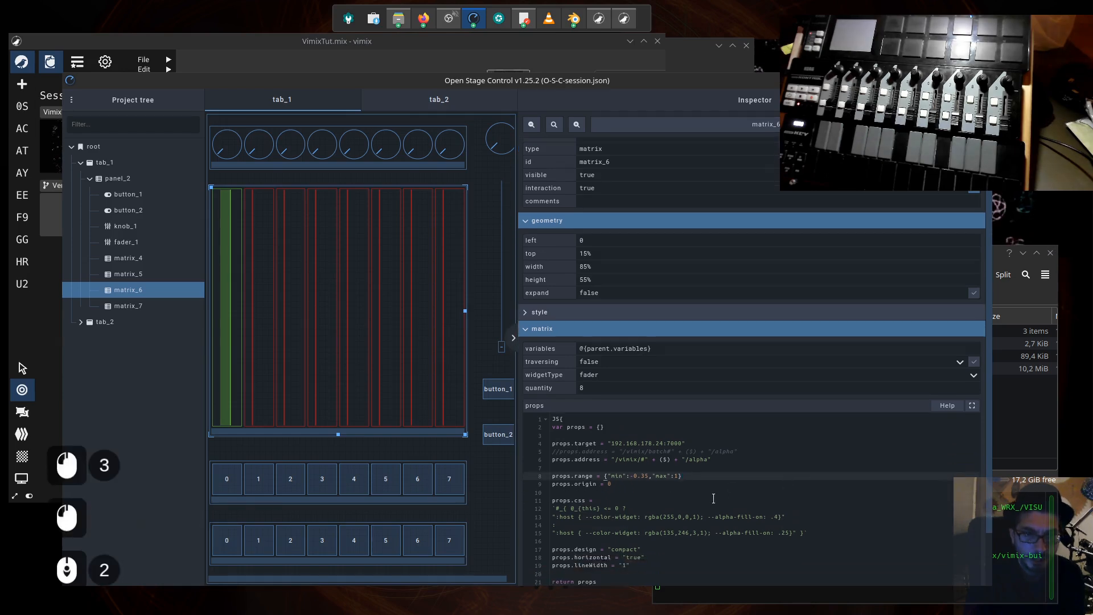
click(686, 480)
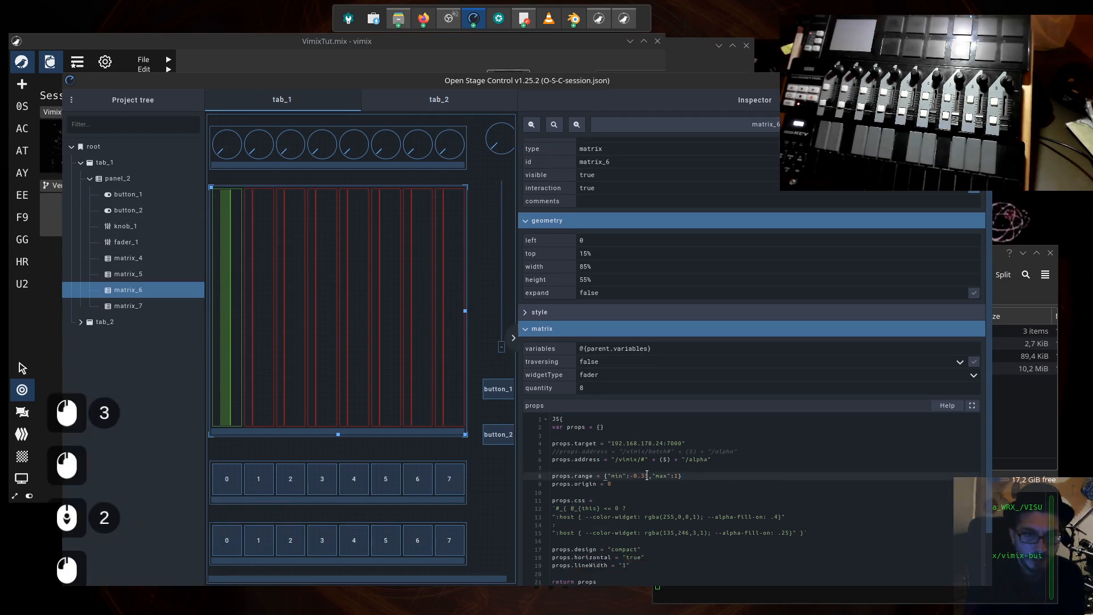
drag(640, 475, 630, 476)
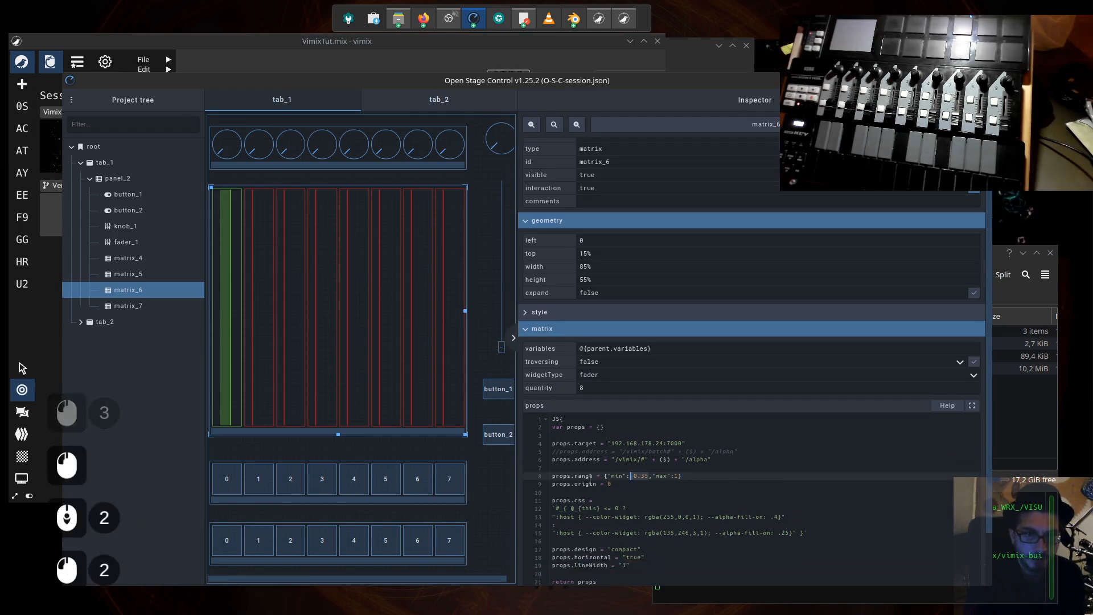
click(646, 475)
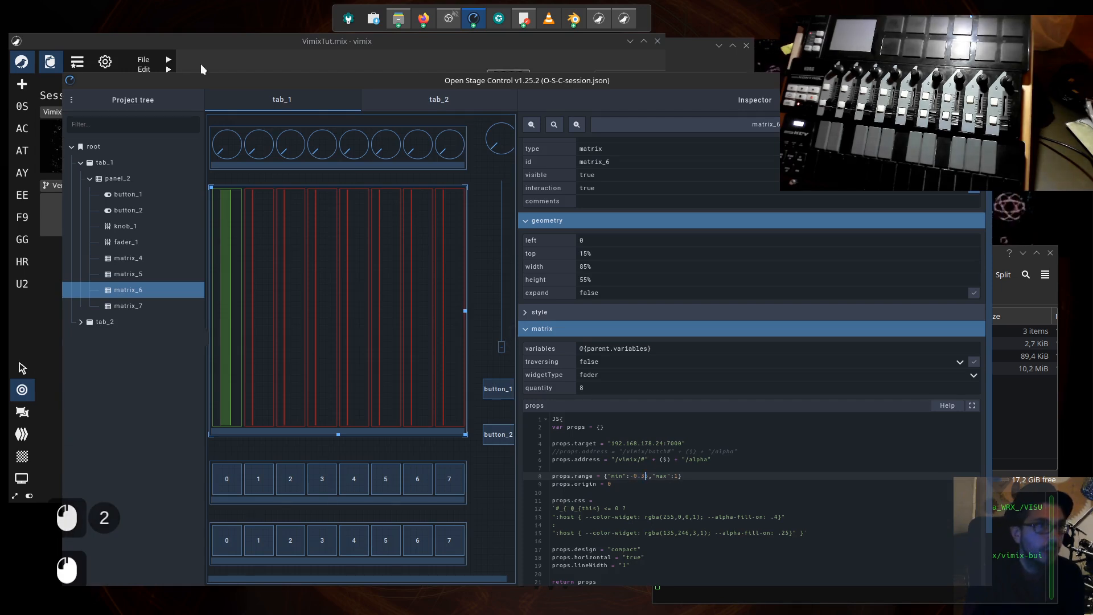
- Bring the vimix window forward, reposition the inactive EE source outside the mixing circle, and return to Open Stage Control
click(275, 67)
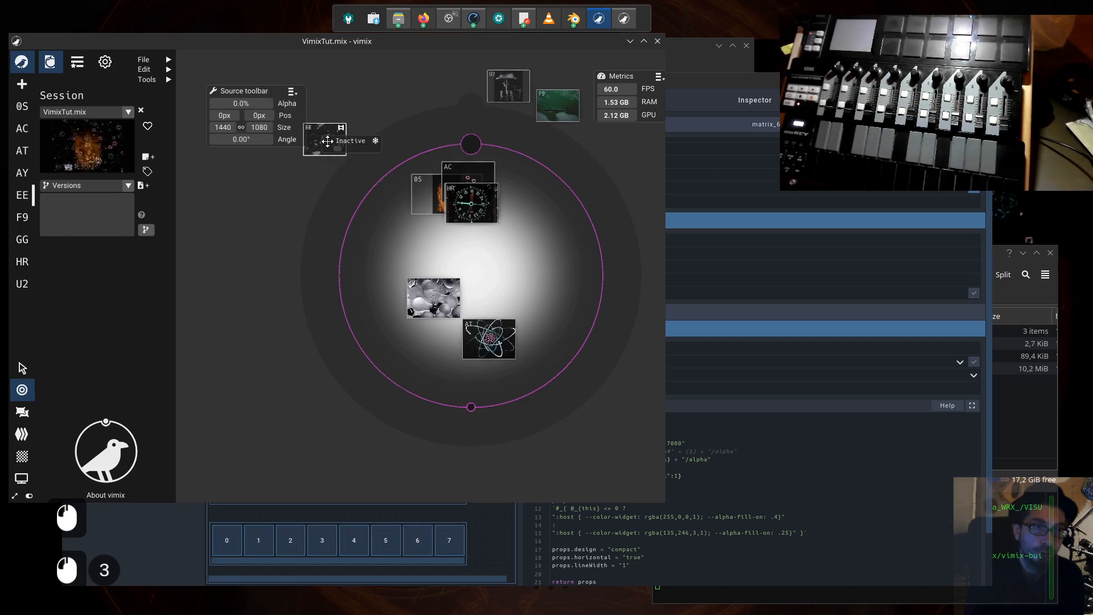
drag(328, 141, 350, 129)
click(668, 142)
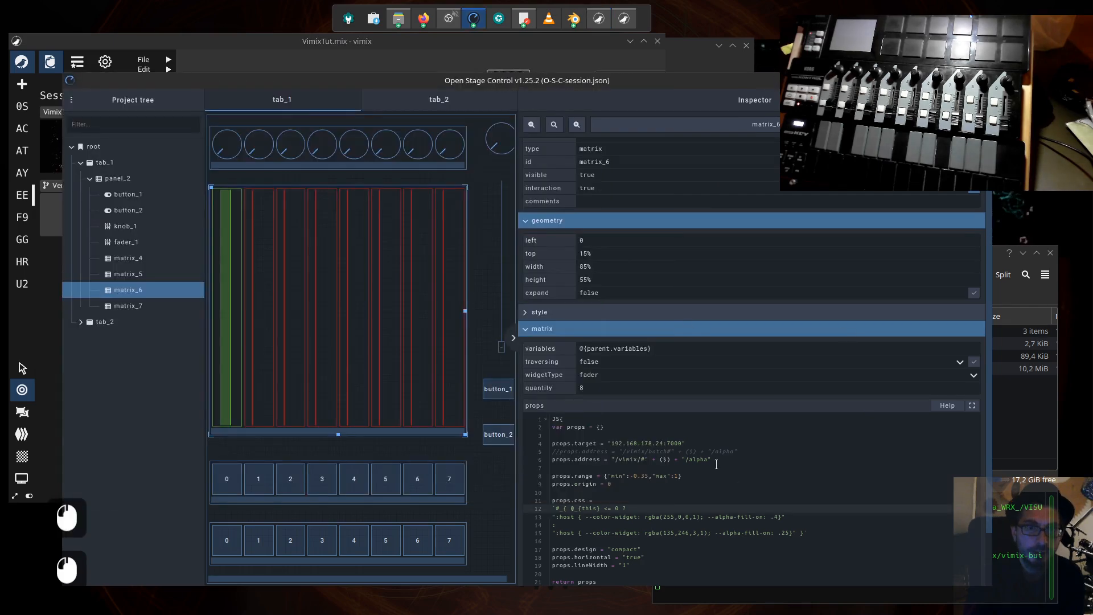
- Examine the props.range, props.origin and props.css lines, and lower the first fader below zero to check its color
click(645, 477)
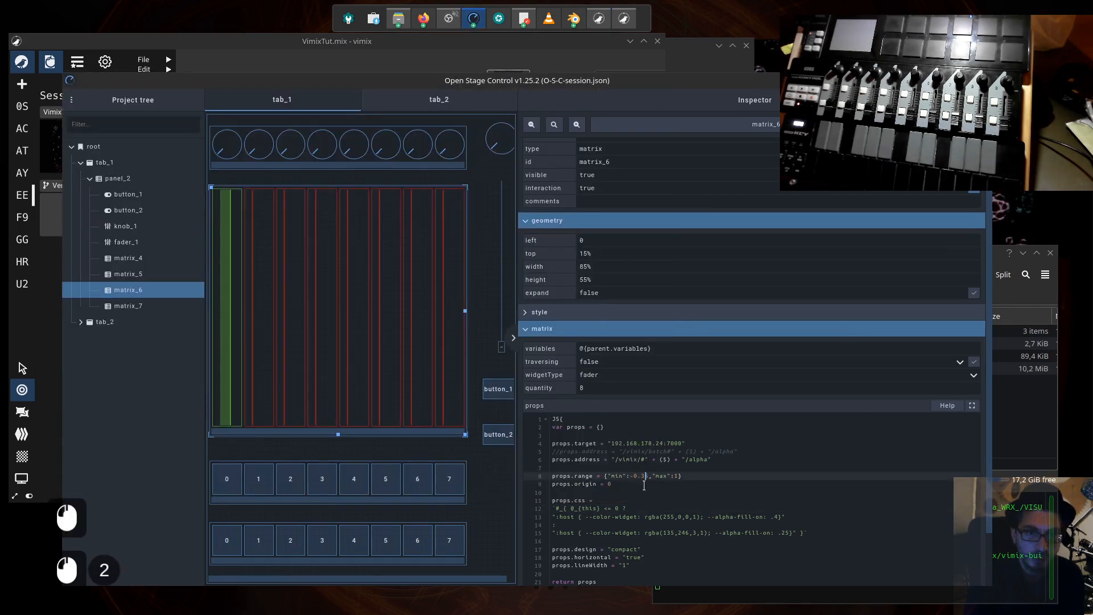
click(616, 485)
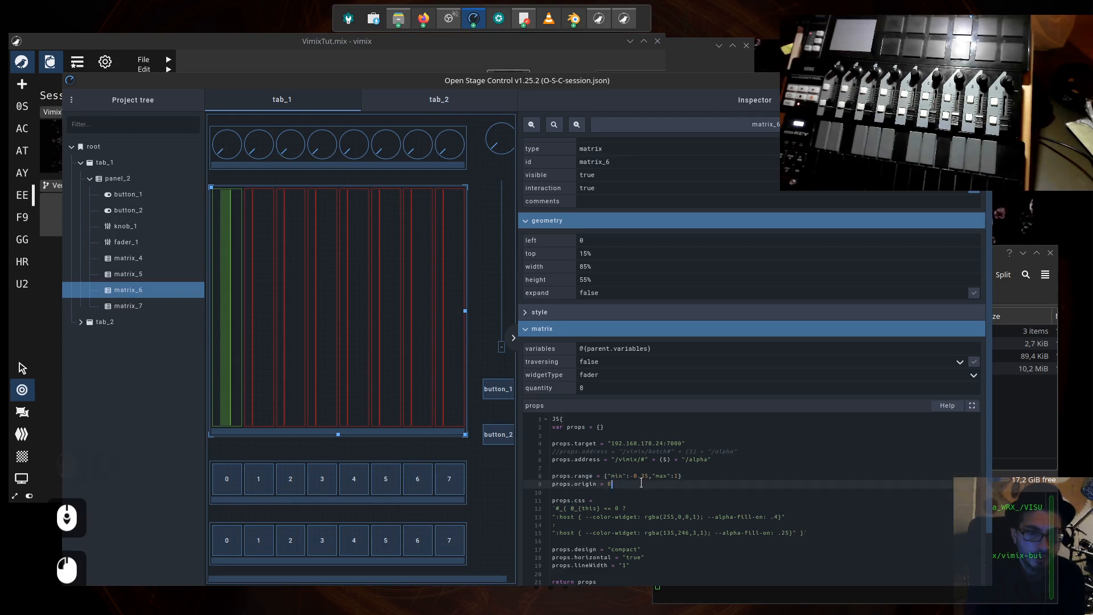
click(228, 375)
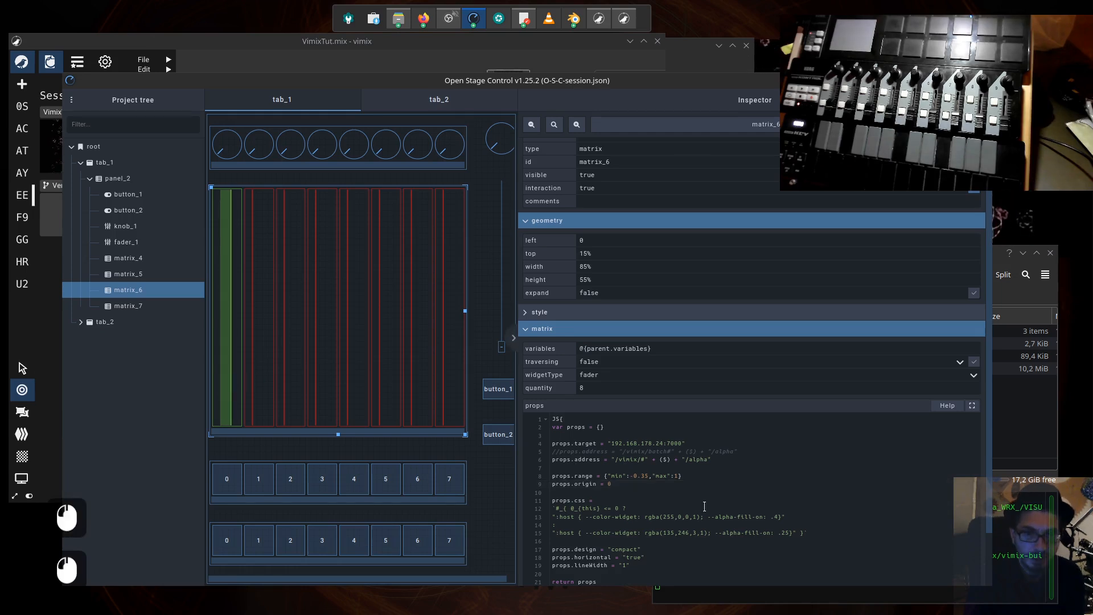
click(603, 500)
scroll(605, 479, down, 6)
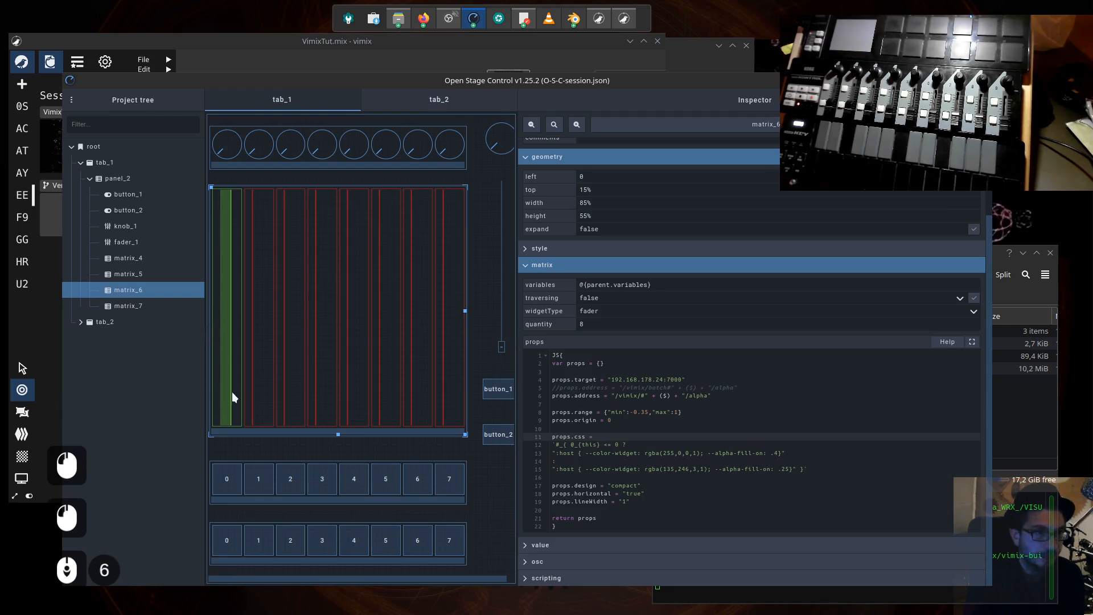
drag(229, 393, 216, 396)
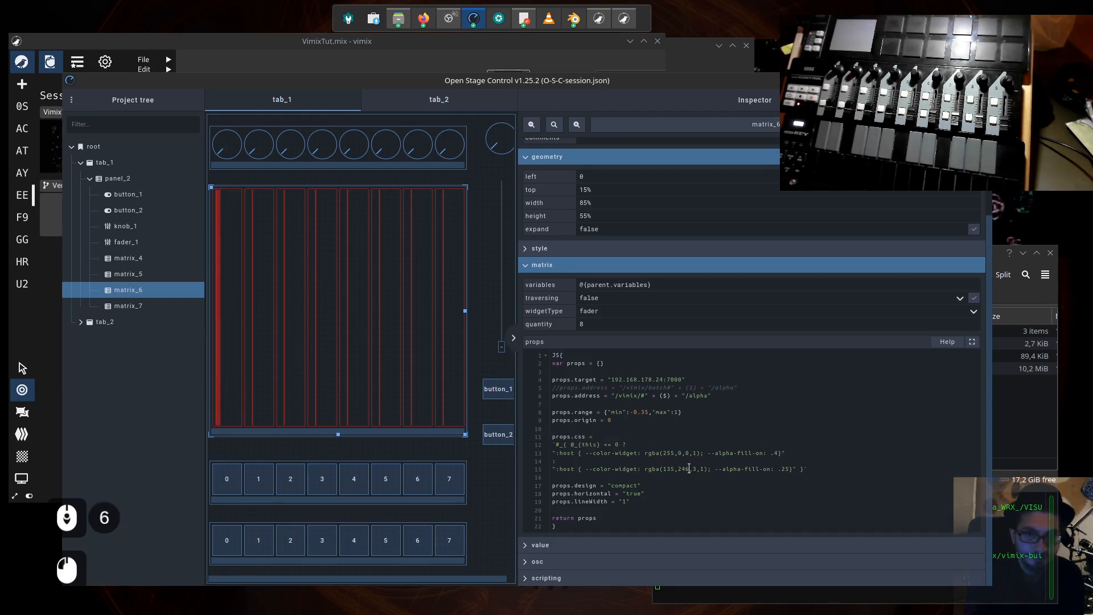
- Comment out the props.horizontal line in the matrix_6 props and apply the script
click(633, 493)
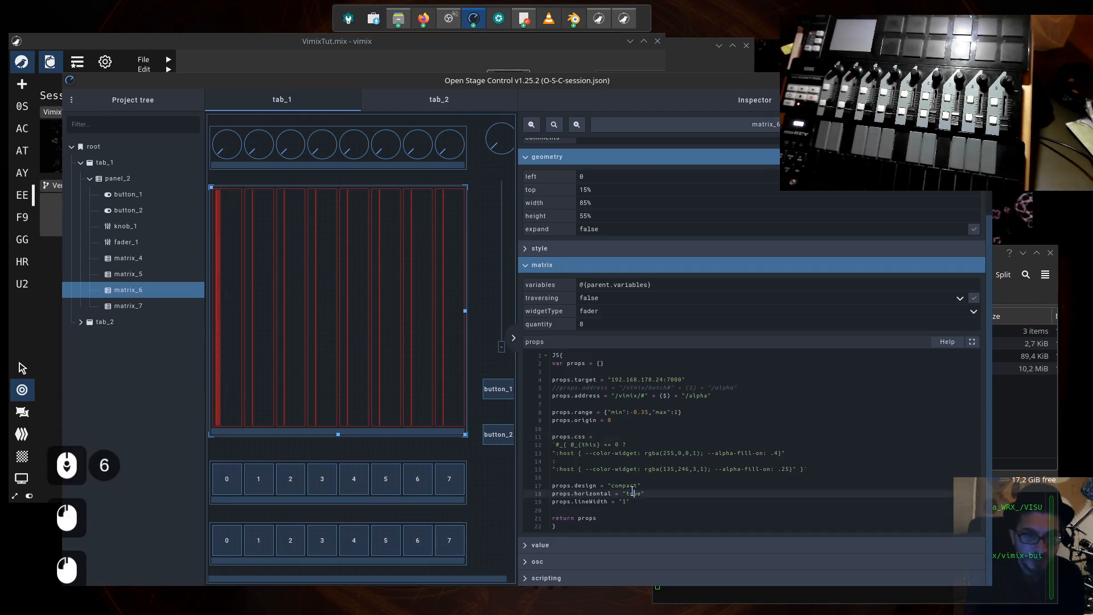
click(553, 492)
text(//)
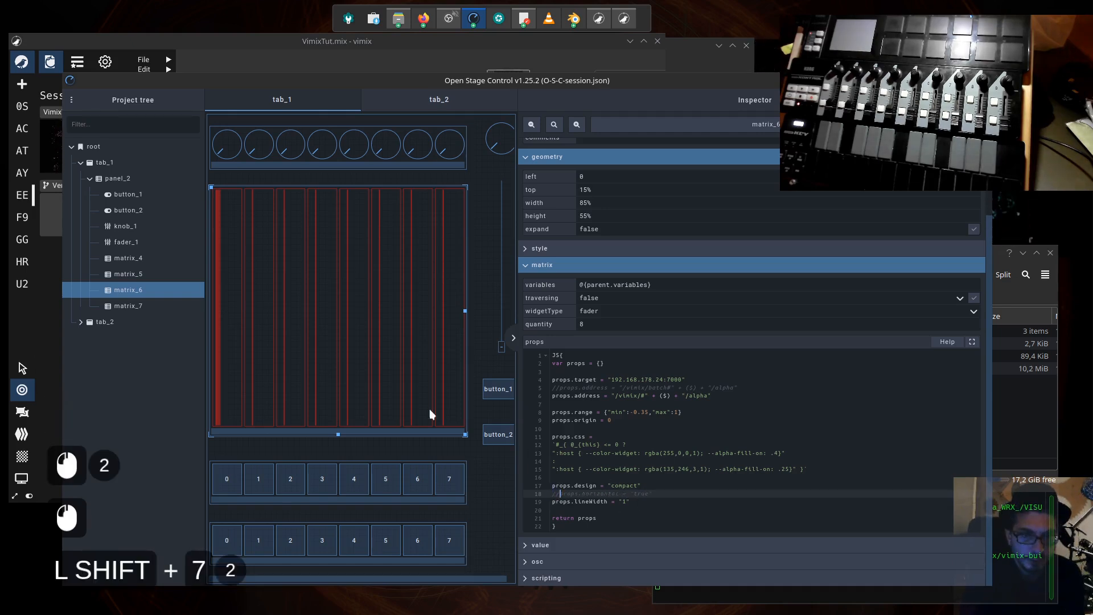
click(339, 347)
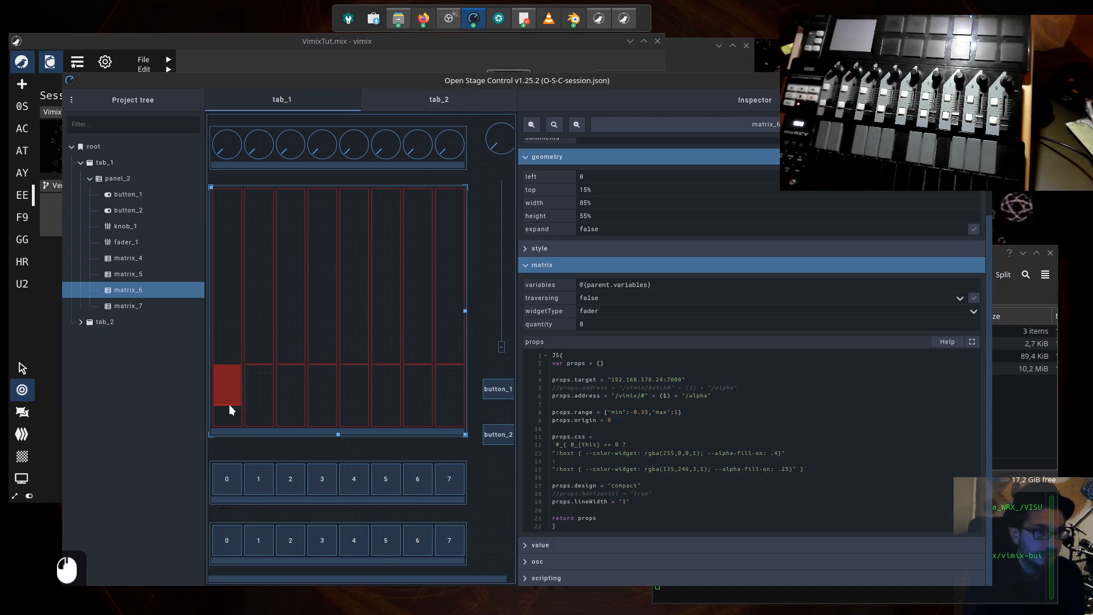
- Test the first two matrix faders by moving them up and down, leaving both above the zero origin
drag(229, 404, 231, 326)
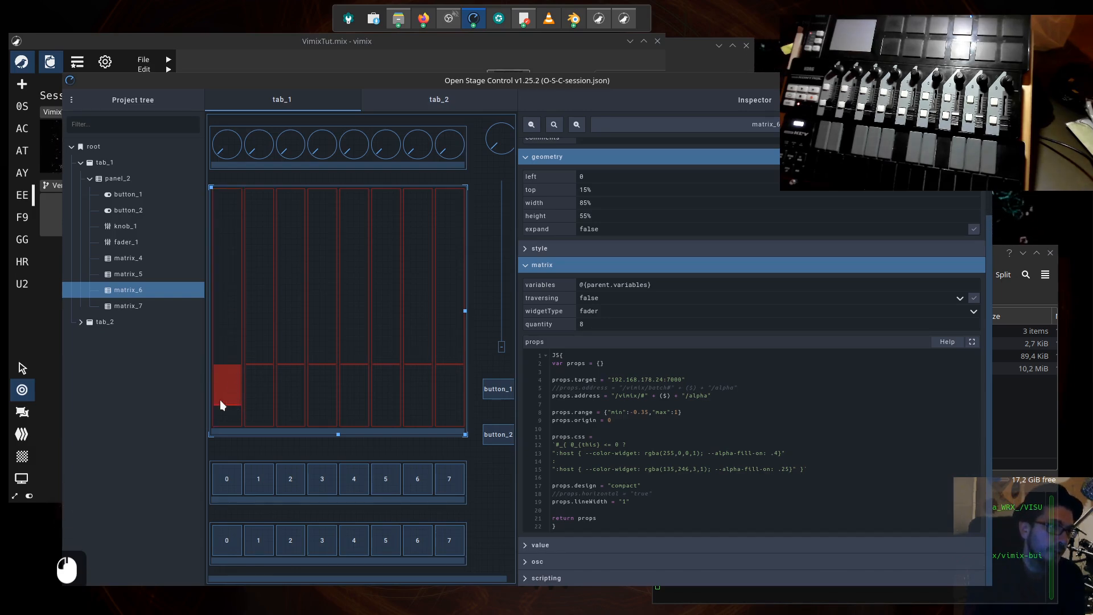
drag(226, 403, 225, 285)
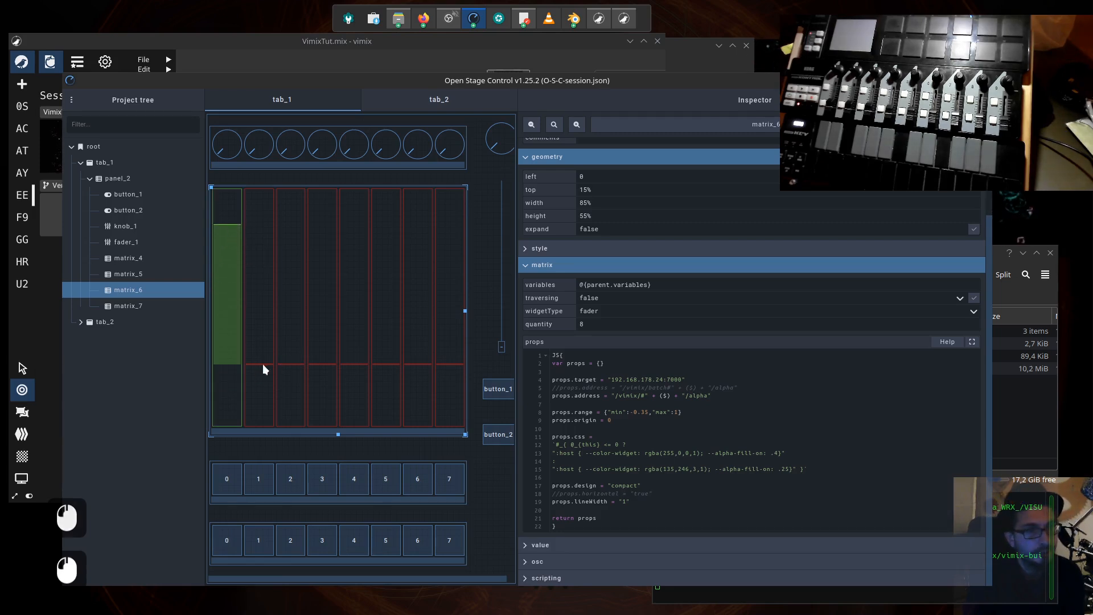
drag(263, 365, 254, 284)
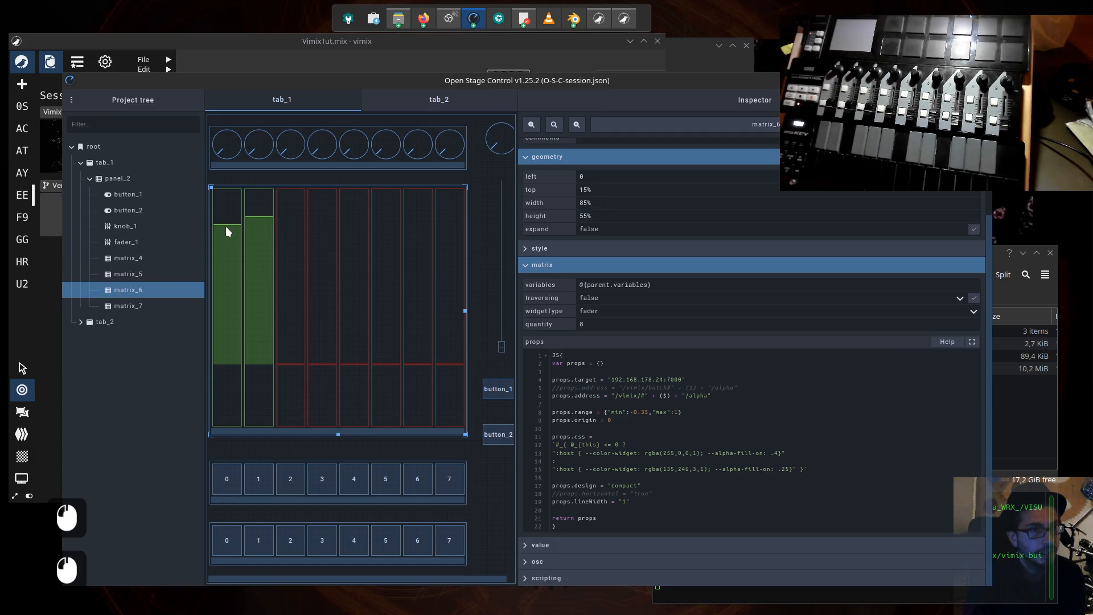
drag(226, 227, 228, 271)
drag(261, 222, 260, 243)
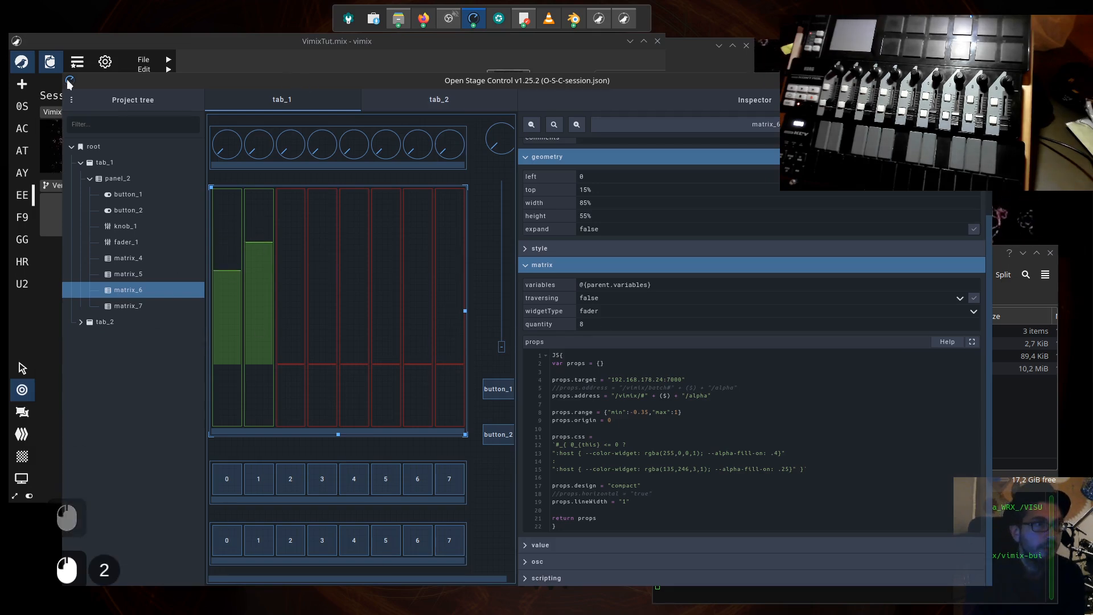
- Shrink the Open Stage Control window to uncover vimix, and copy the entire matrix_6 props script
drag(63, 72, 339, 121)
click(716, 446)
click(655, 493)
key(ctrl+a)
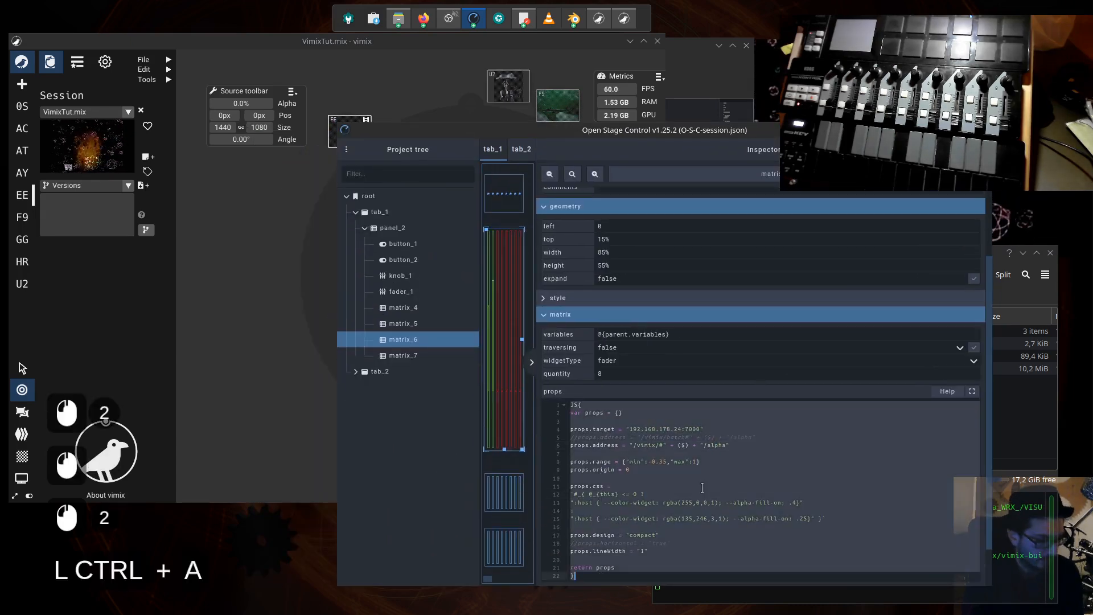
key(ctrl+c)
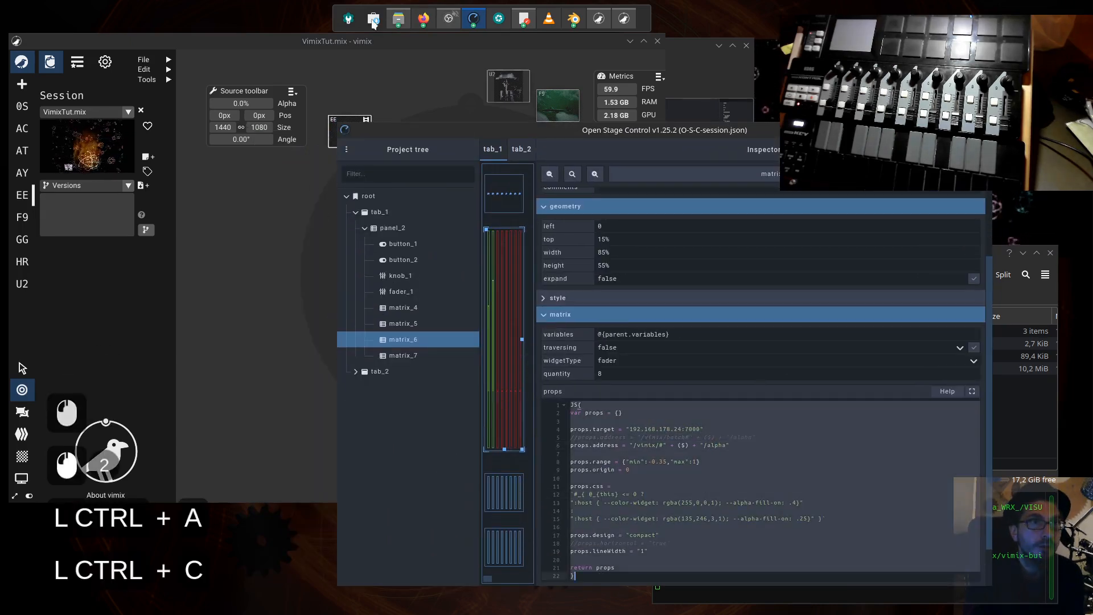
- Replace the fader matrix JS block in the OSC_explained notes in KWrite with the copied script, save the file, and minimize KWrite
click(524, 18)
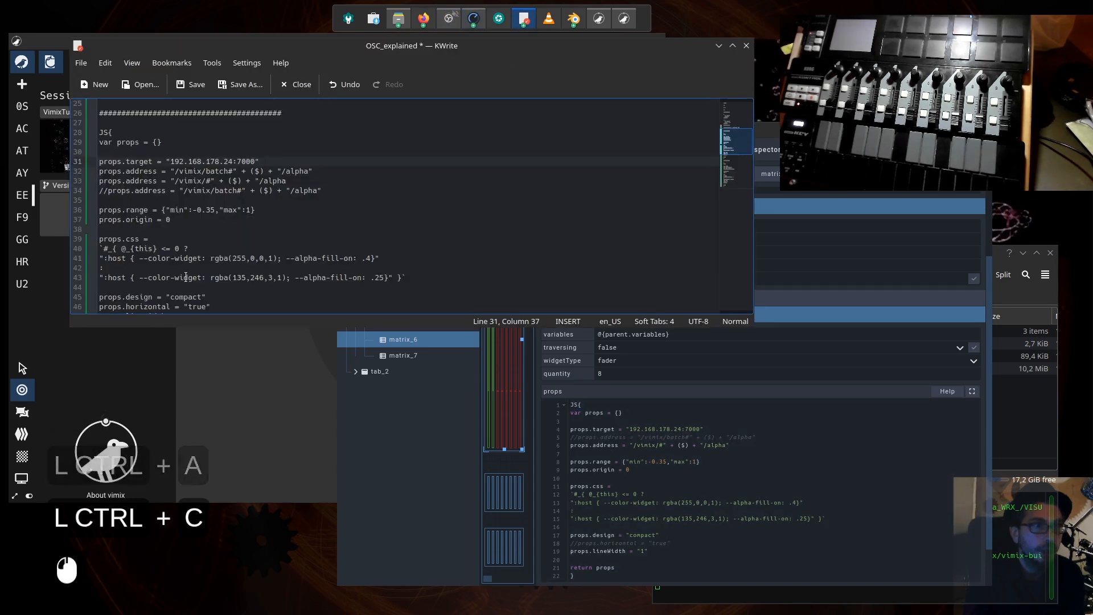
scroll(177, 276, down, 2)
drag(119, 283, 94, 129)
key(ctrl+v)
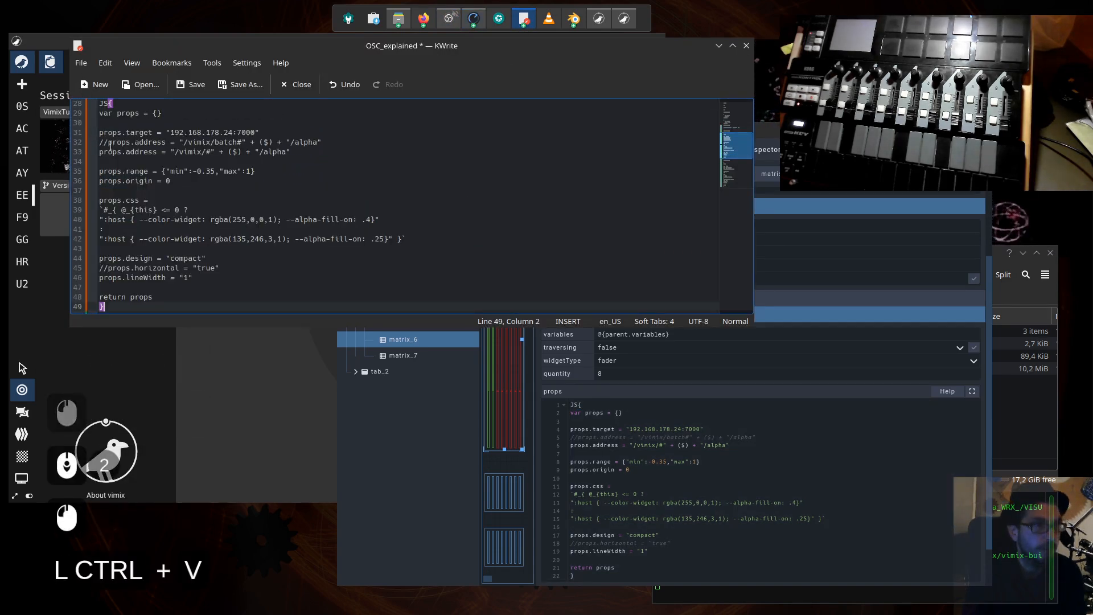
click(189, 210)
key(ctrl+s)
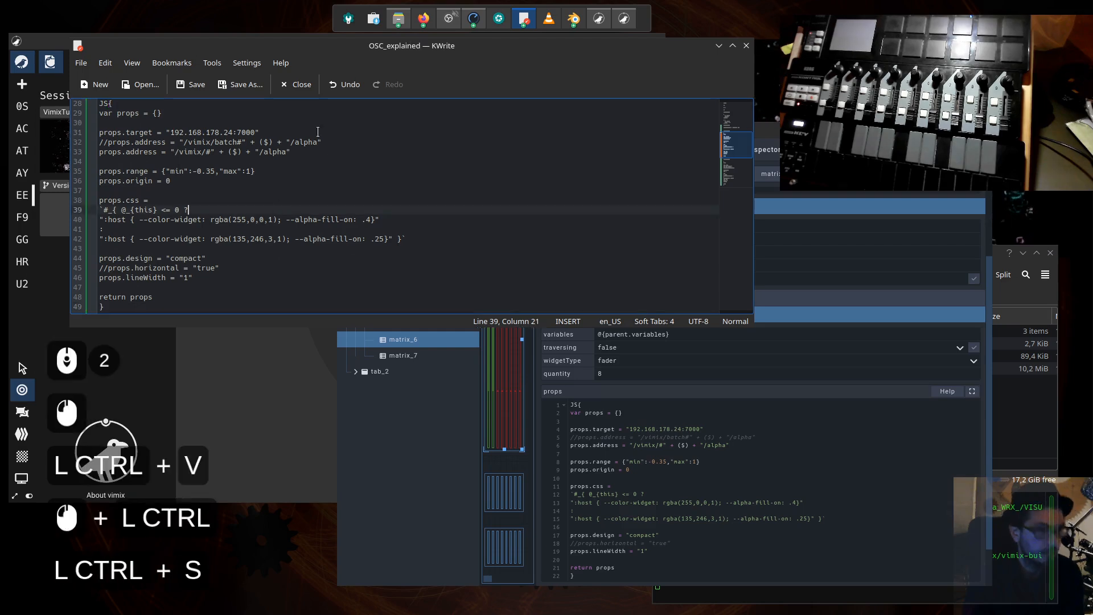
click(718, 45)
- Turn off the Open Stage Control editor and shrink its window so it sits beside the vimix mixing view
click(394, 42)
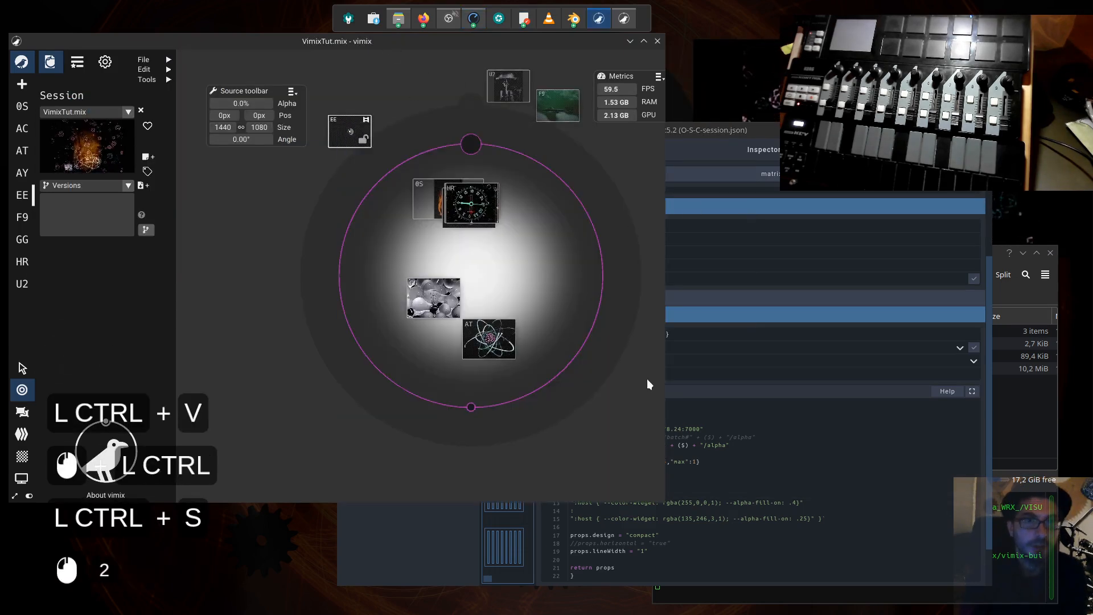
click(742, 137)
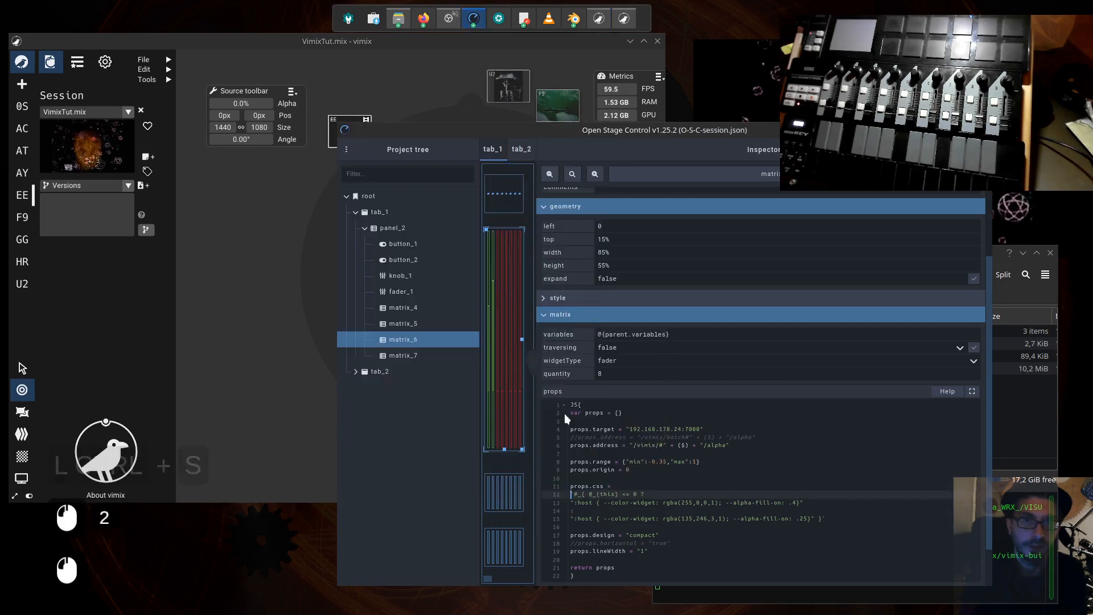
key(ctrl+e)
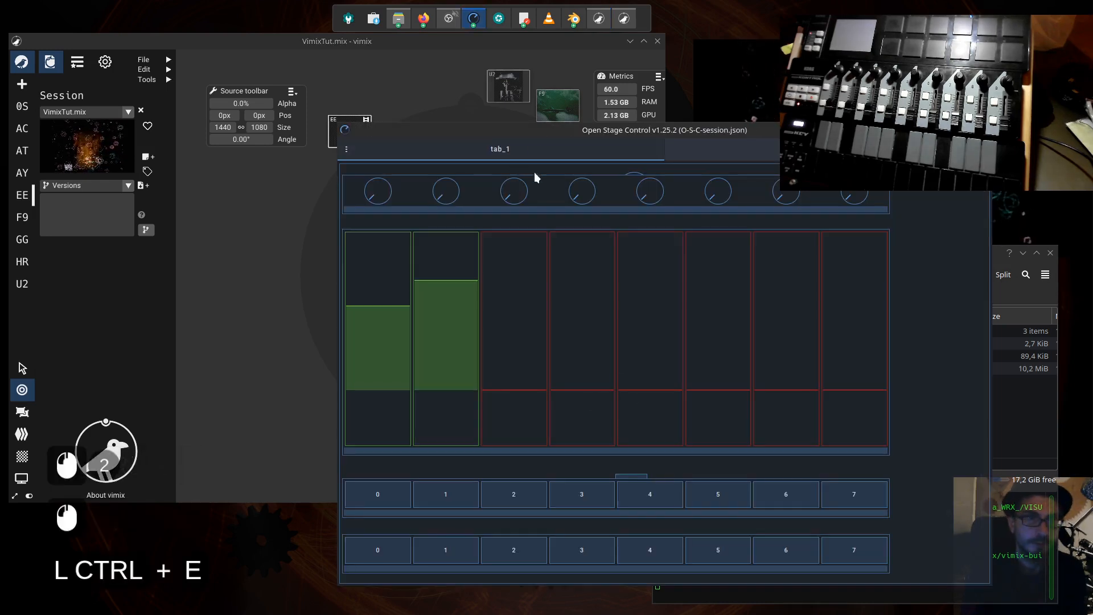
drag(557, 133, 603, 143)
drag(415, 154, 669, 357)
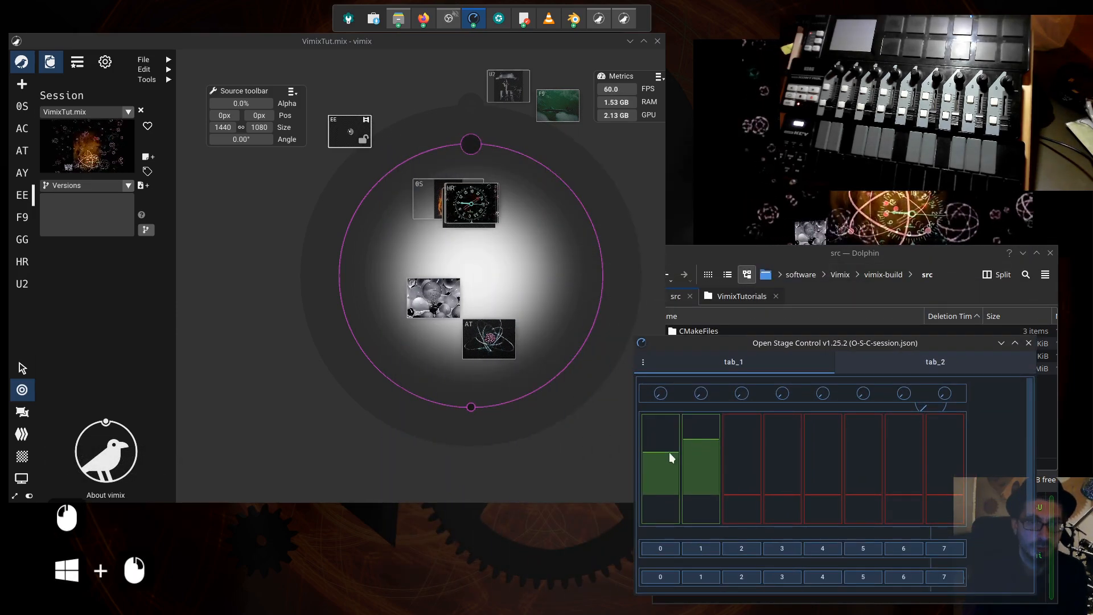
- Adjust all eight matrix faders to different levels above zero to test the alpha control of the vimix sources
drag(669, 452, 705, 431)
drag(746, 485, 745, 449)
drag(792, 493, 790, 431)
drag(838, 501, 822, 459)
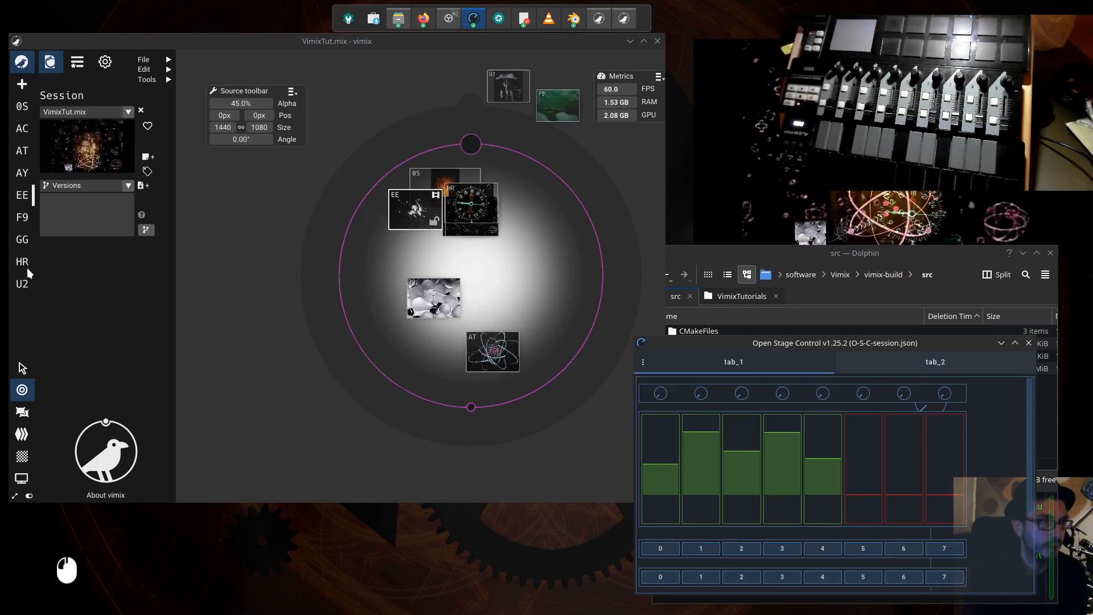
drag(869, 493, 860, 440)
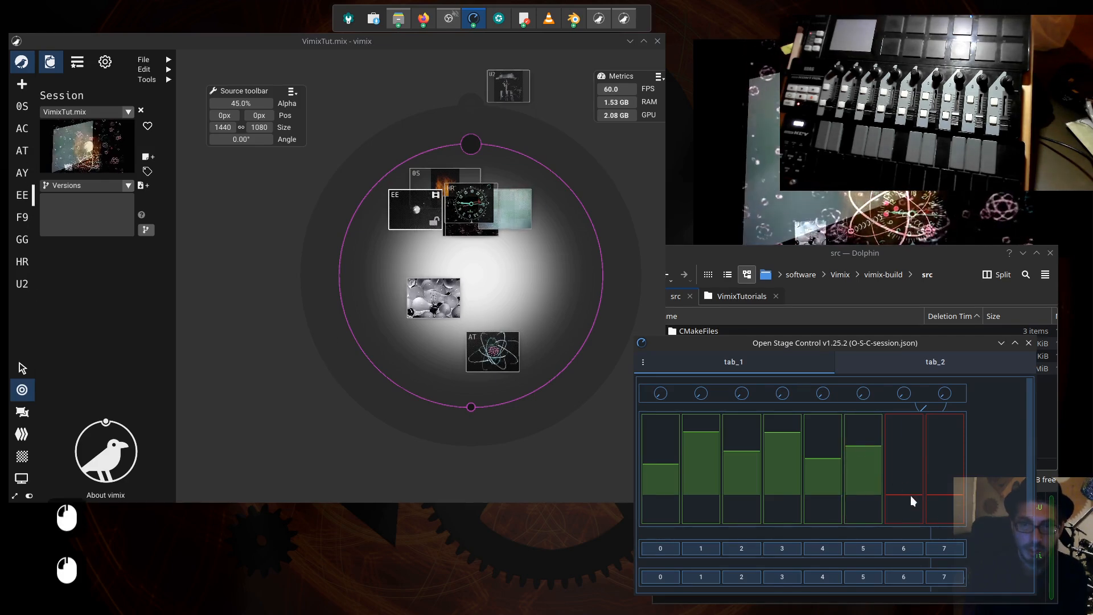
drag(911, 496, 913, 453)
drag(950, 494, 950, 445)
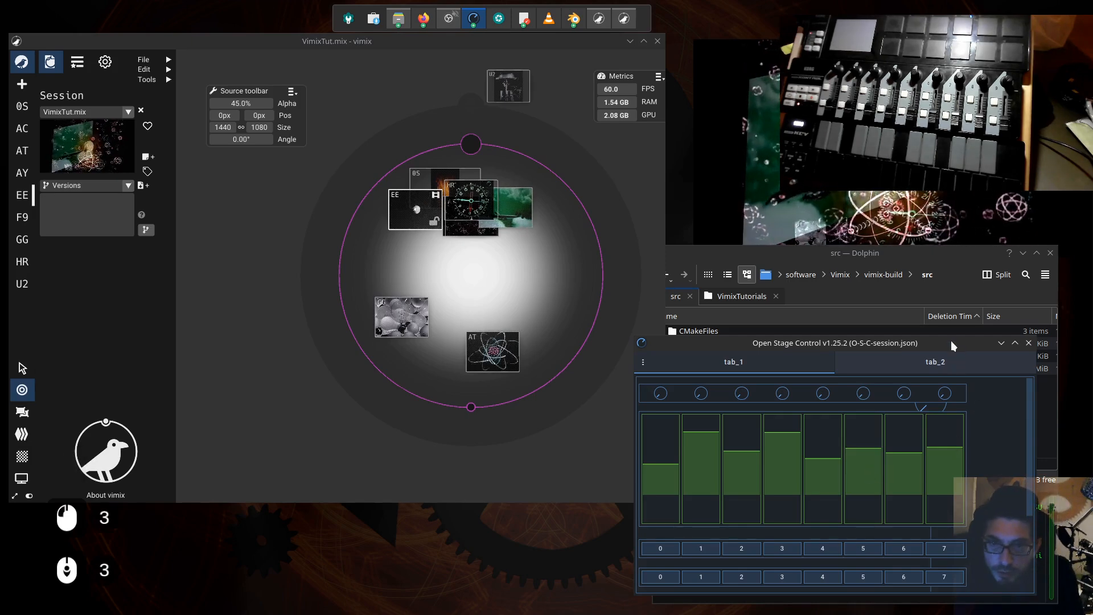
- Move and enlarge the Open Stage Control window, turn its editor back on, and widen the tab_1 canvas against the inspector
drag(939, 341, 586, 271)
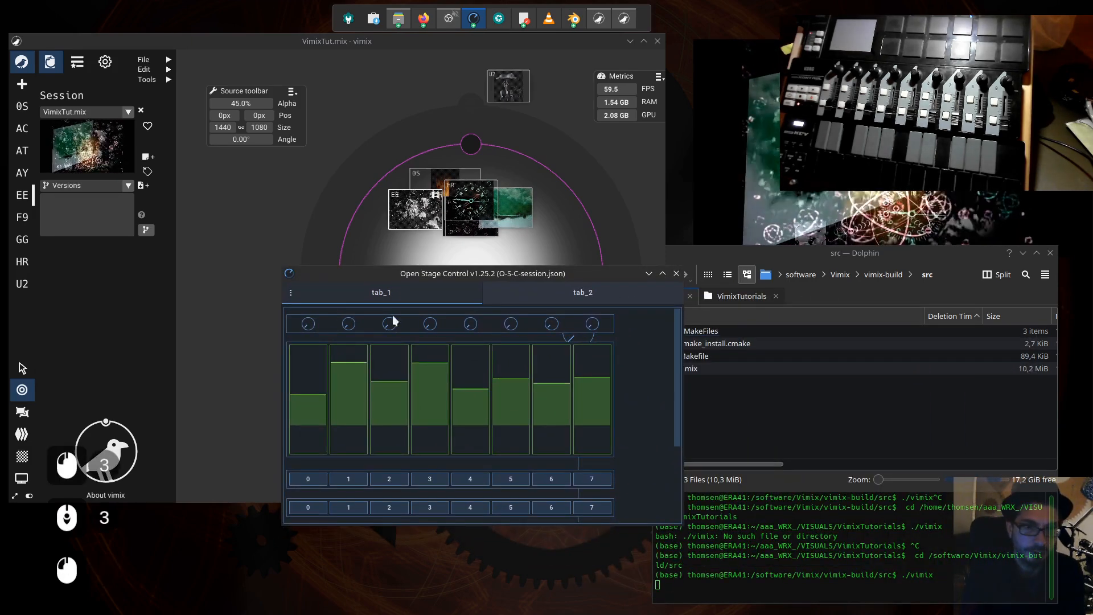
drag(348, 339, 145, 125)
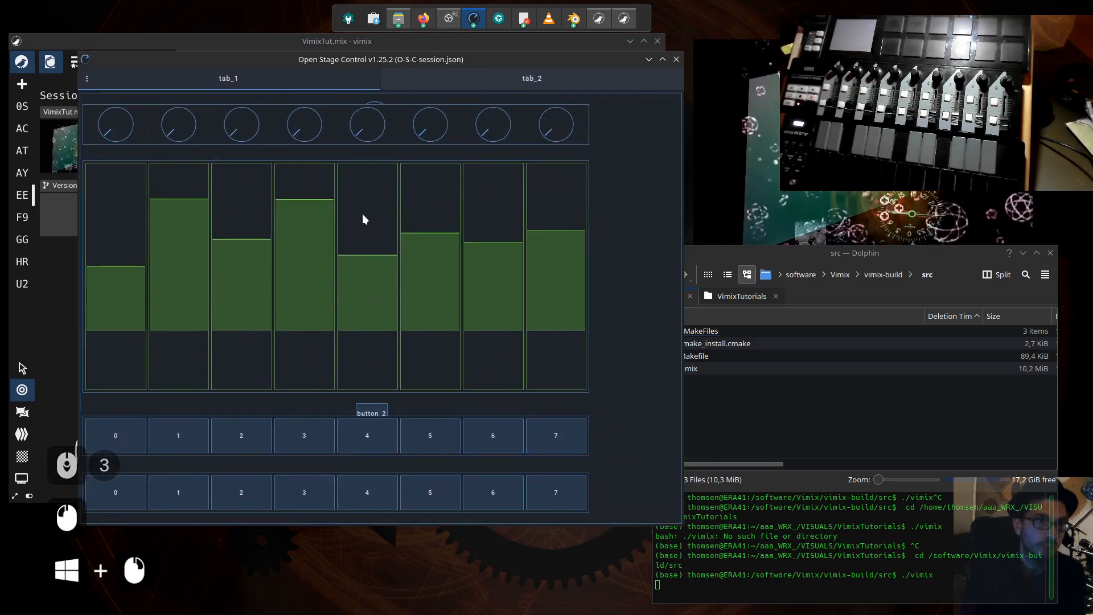
key(ctrl+e)
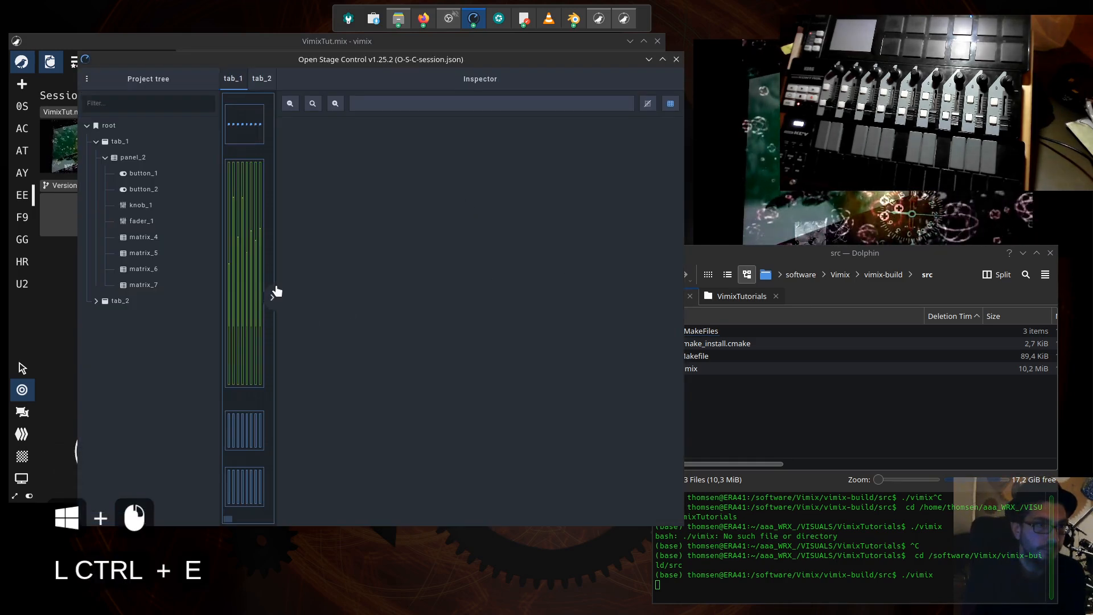
drag(276, 268, 611, 265)
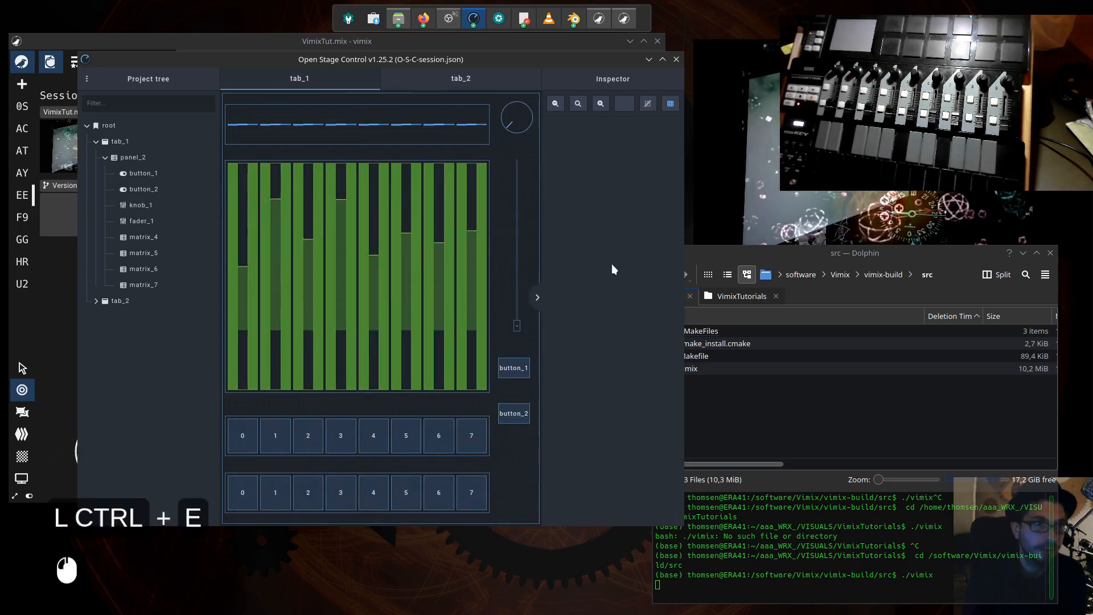
- Select knob_1, widen the window to make its properties readable, and set the knob's left position to 90%
click(518, 120)
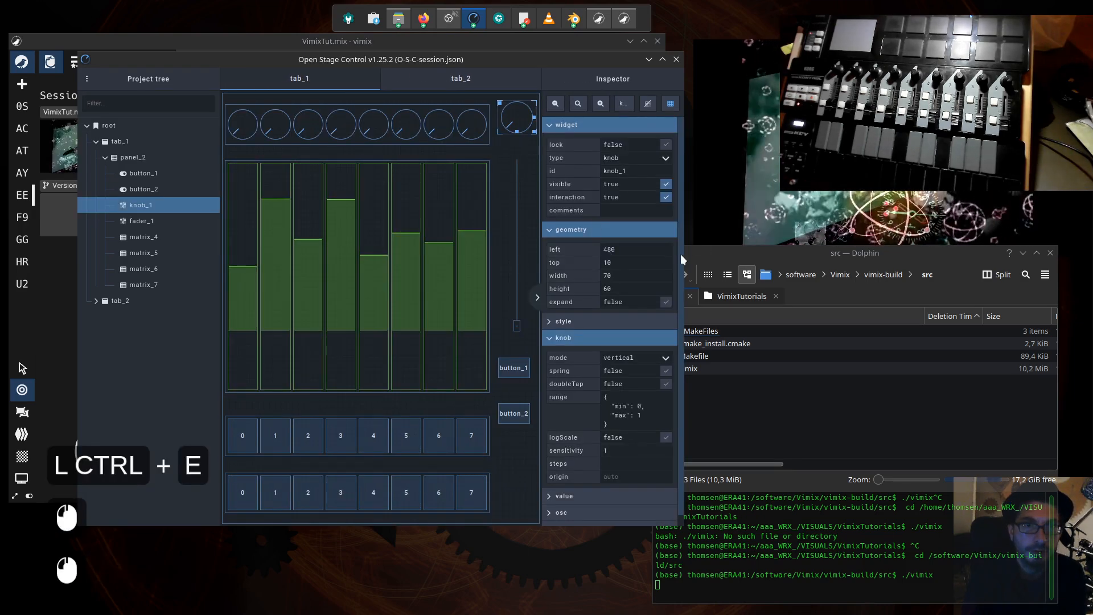
drag(686, 255, 805, 256)
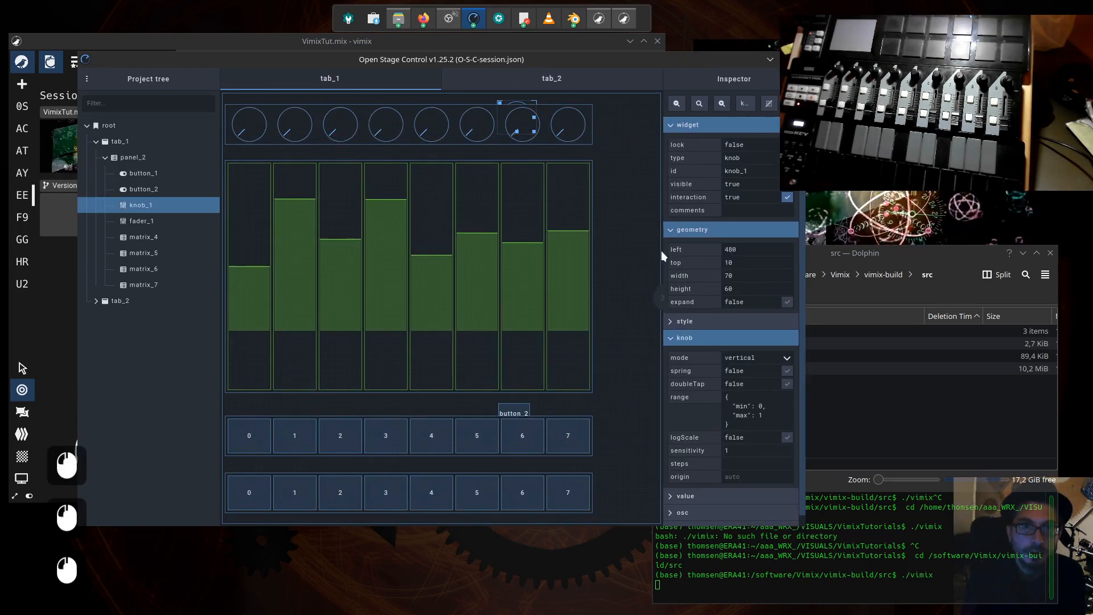
drag(664, 251, 644, 251)
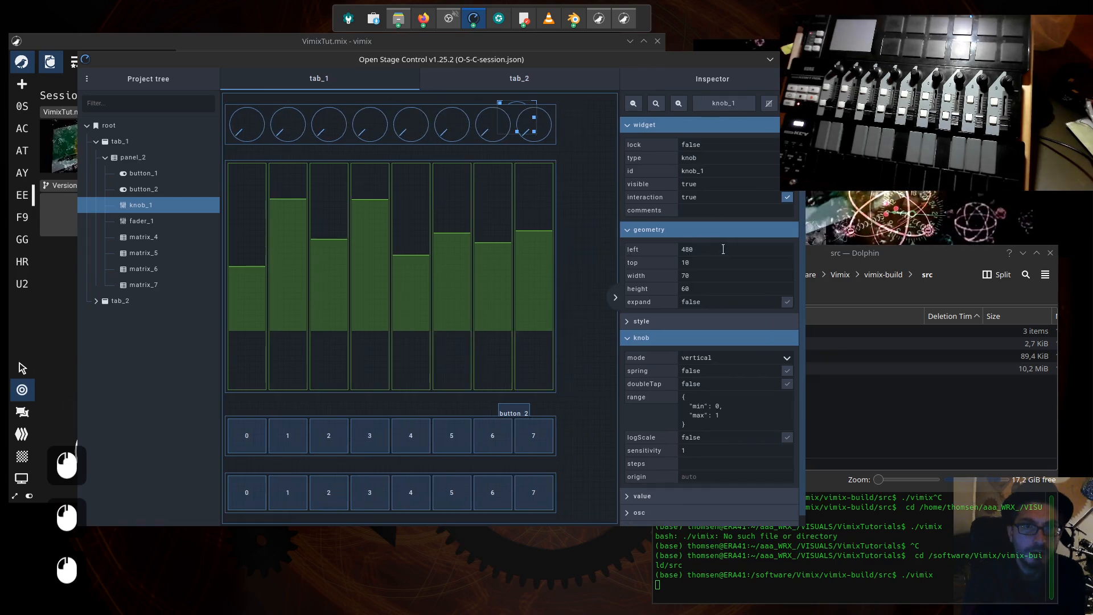
click(703, 246)
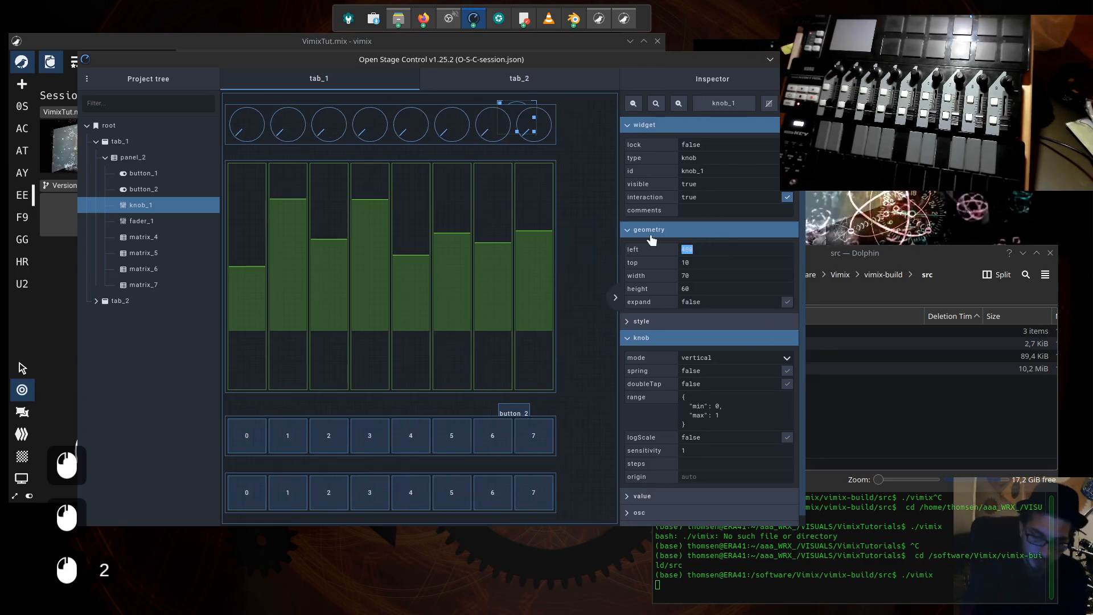
text(90)
key(shift)
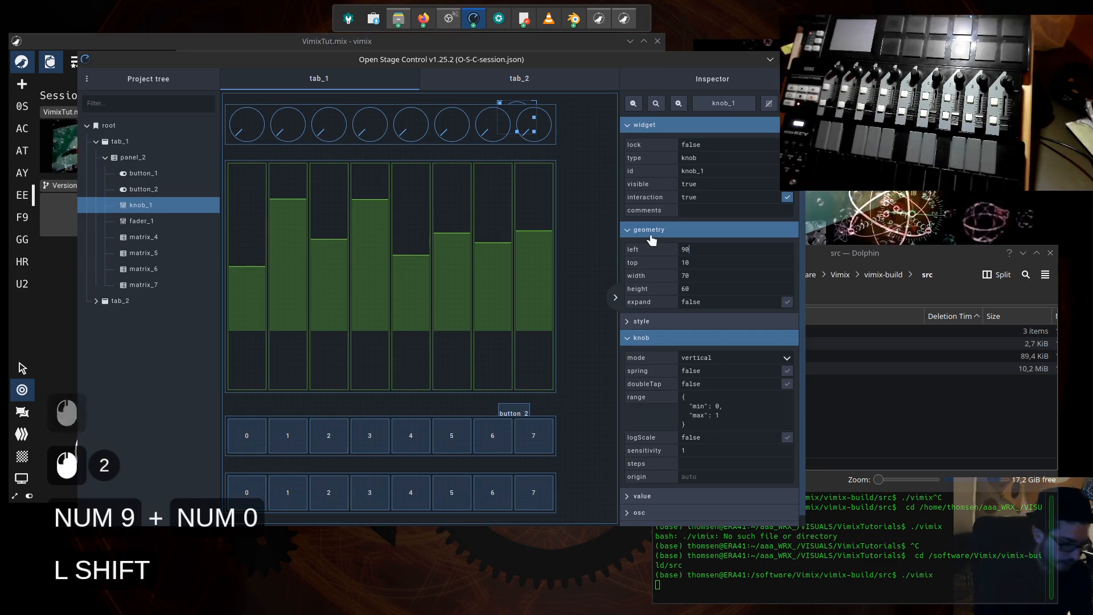
text(%)
key(Tab)
- Set knob_1's top position to 2%
key(Right)
key(Right)
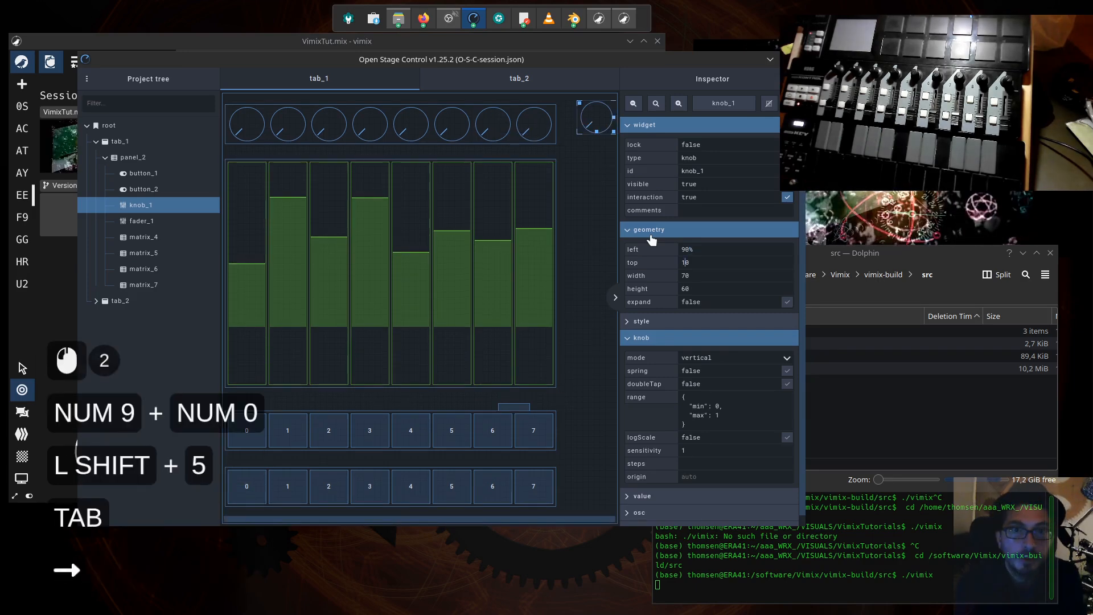
key(BackSpace)
key(BackSpace)
text(2%)
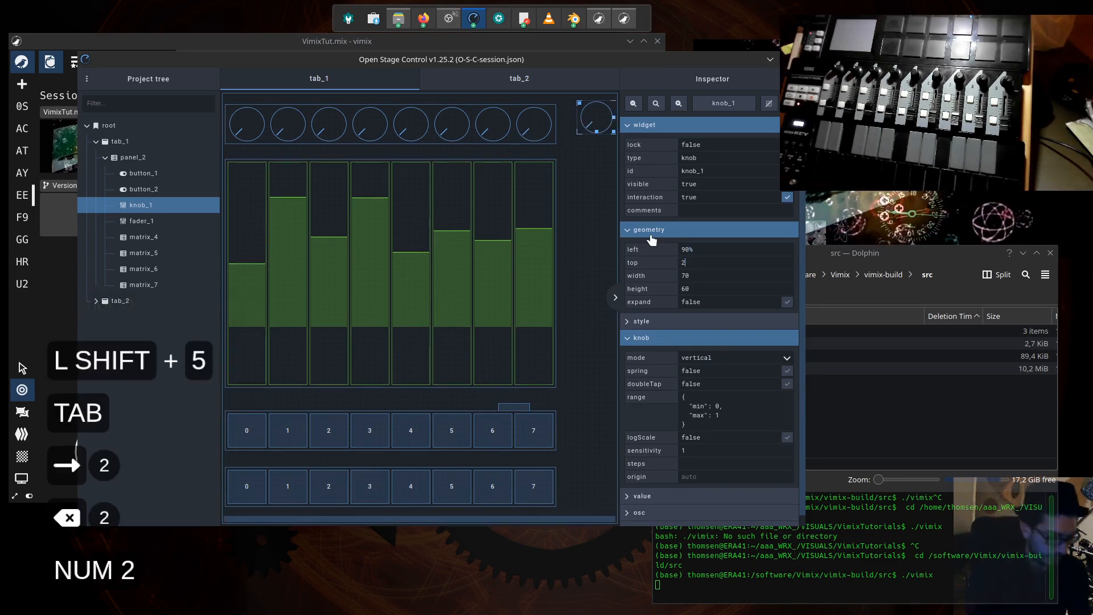
key(Tab)
- Set knob_1's width to 5%
key(Right)
key(Right)
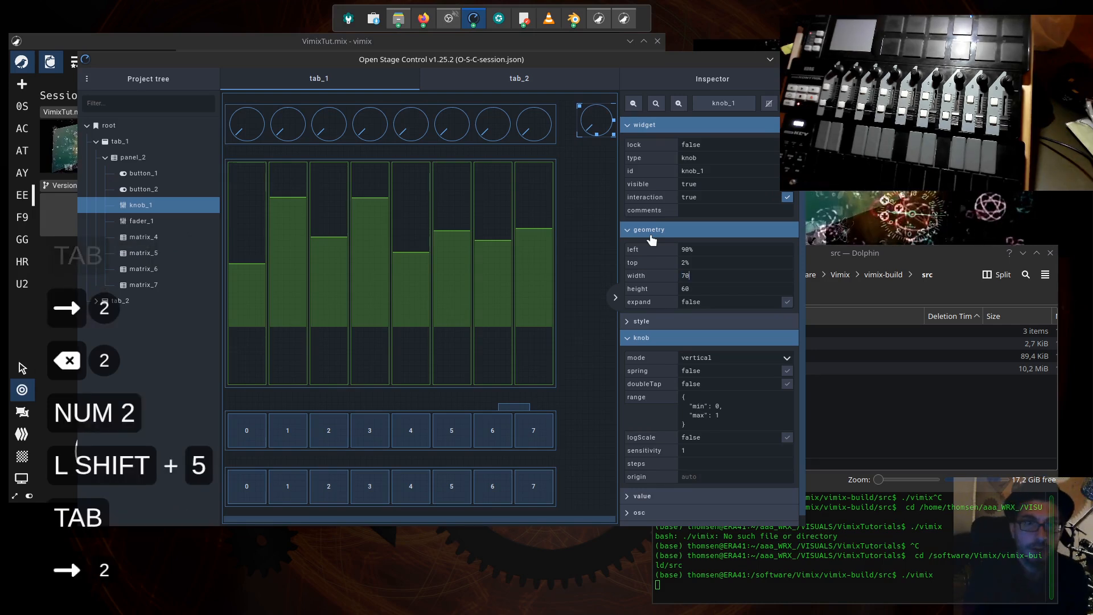
key(BackSpace)
key(BackSpace)
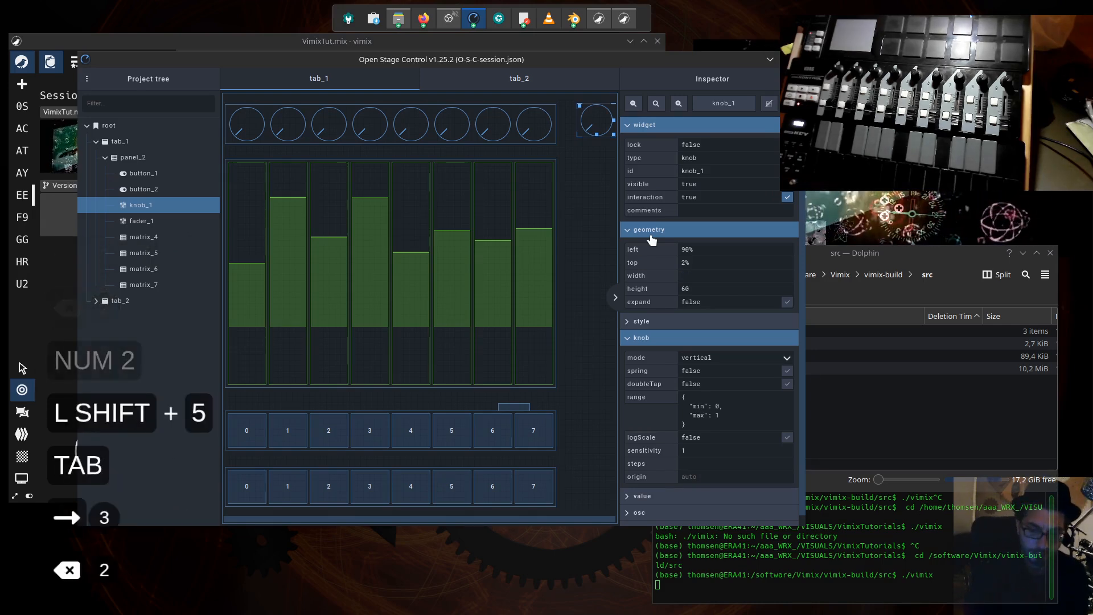
text(5)
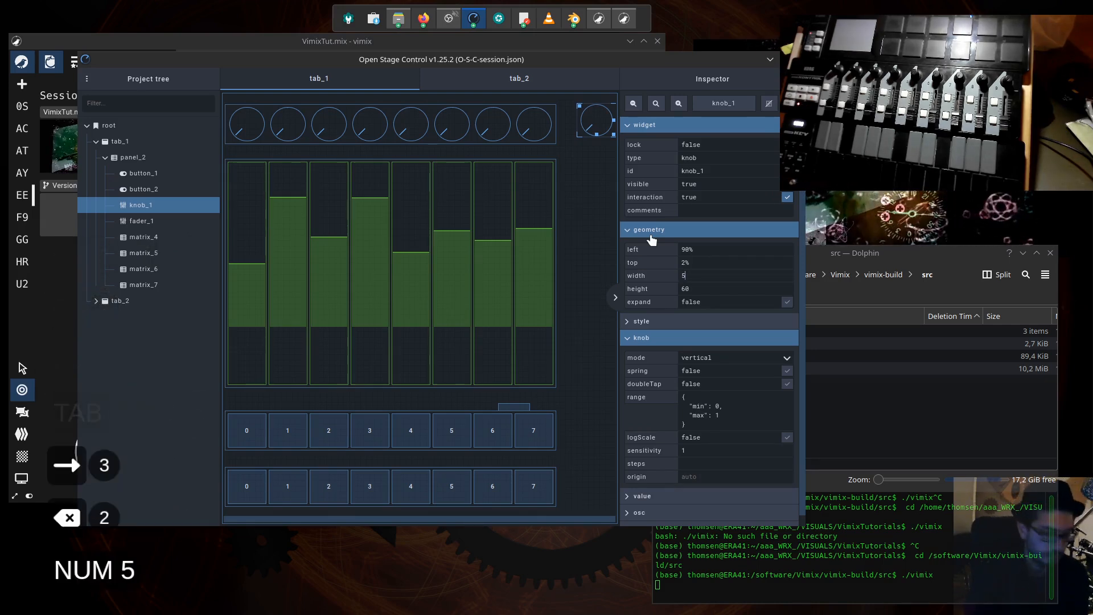
text(%)
key(Tab)
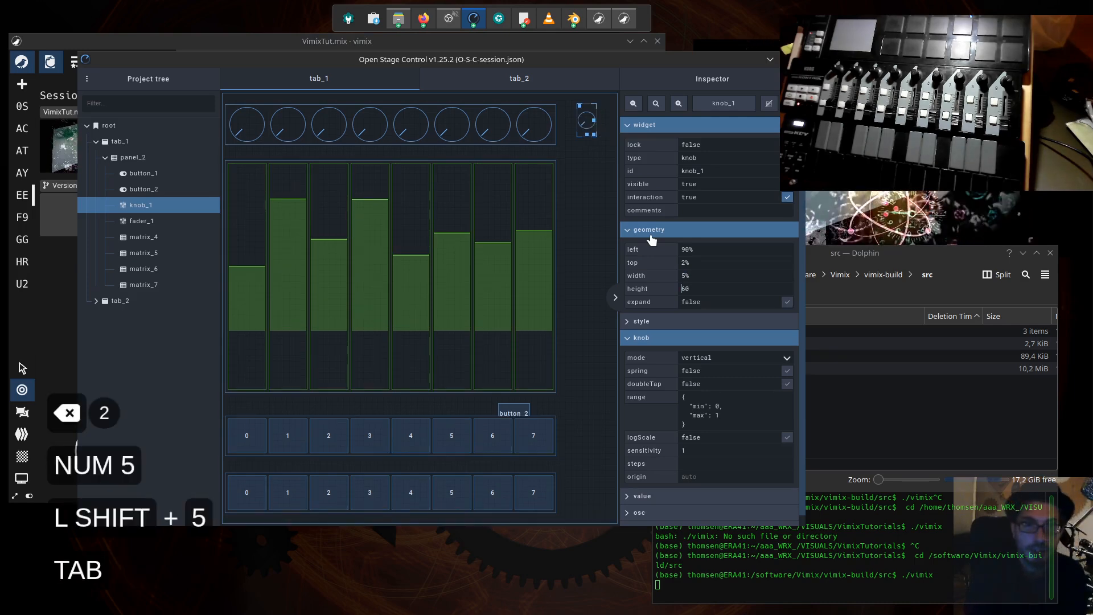
key(Right)
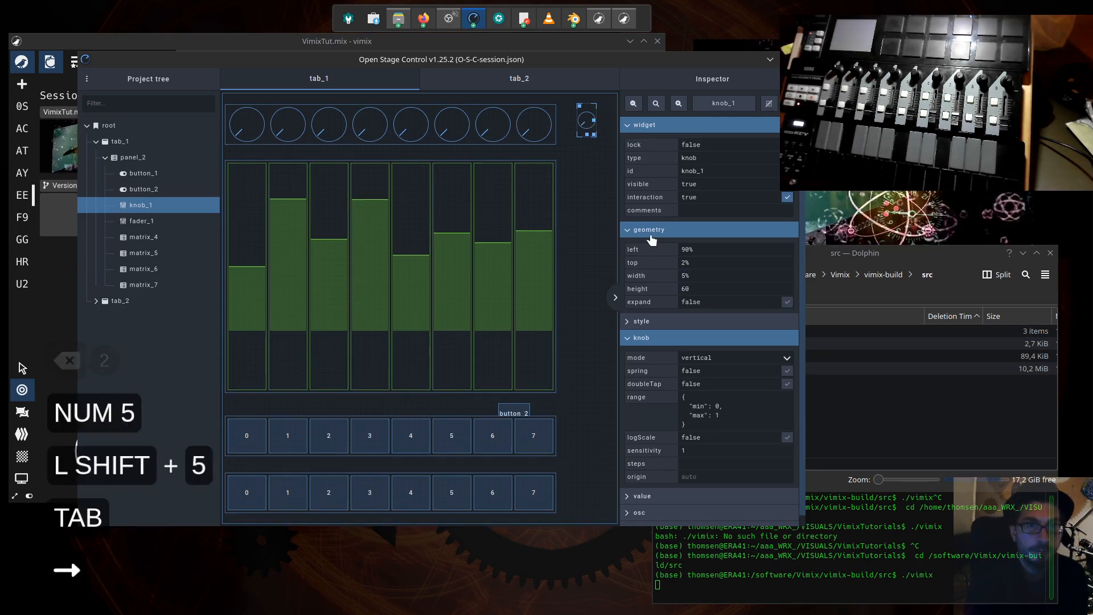
- Change knob_1's width to 10%
click(690, 276)
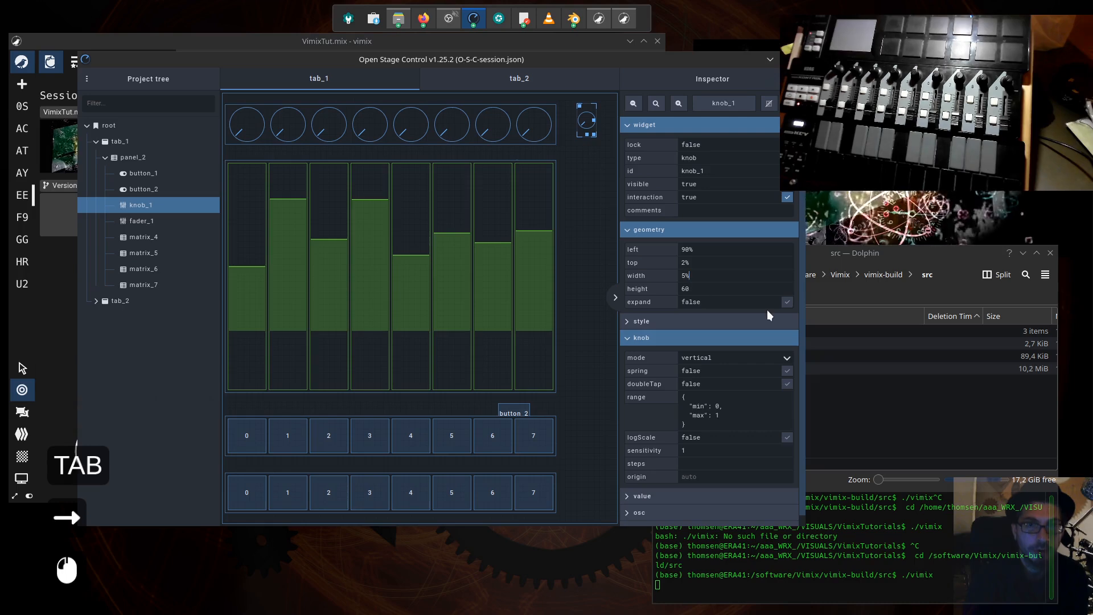
key(Left)
key(BackSpace)
text(10)
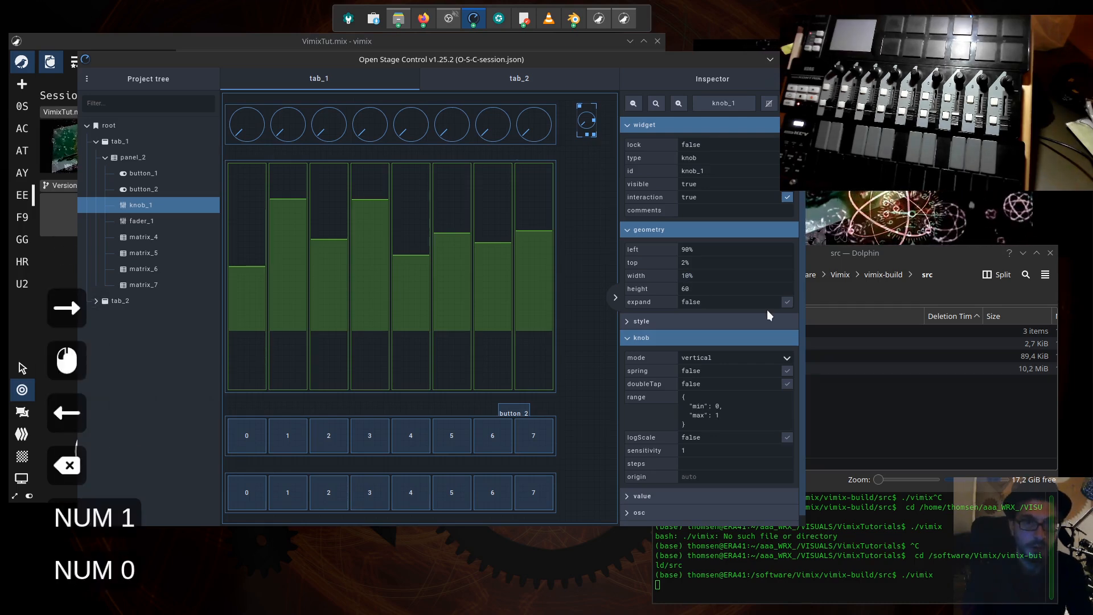
key(Tab)
- Check the geometry of the knob matrix matrix_7 and set knob_1's height to 10% to match it
key(Right)
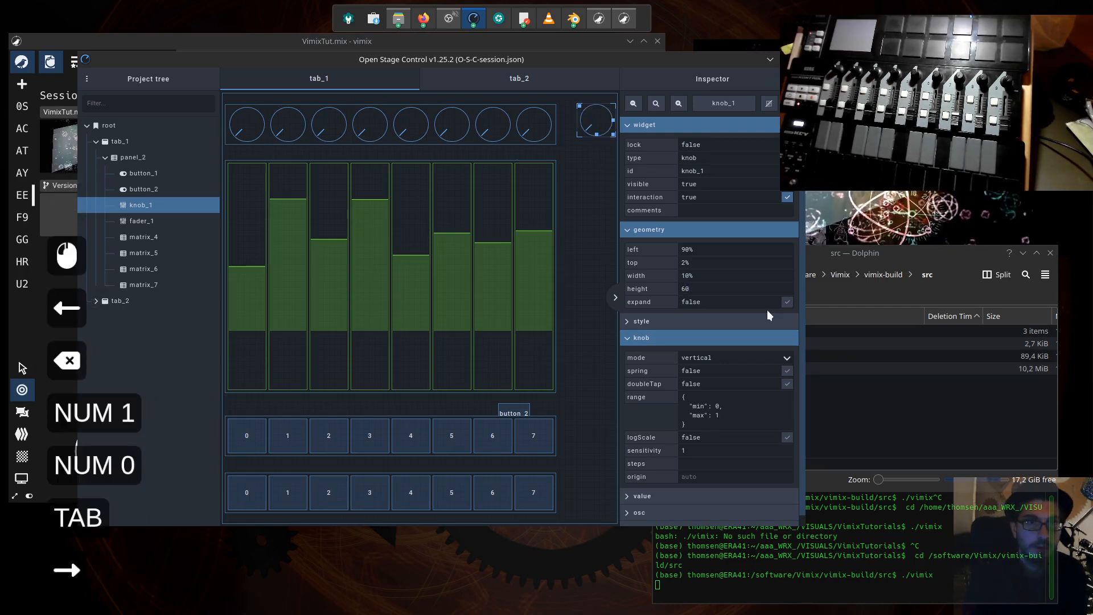
click(511, 139)
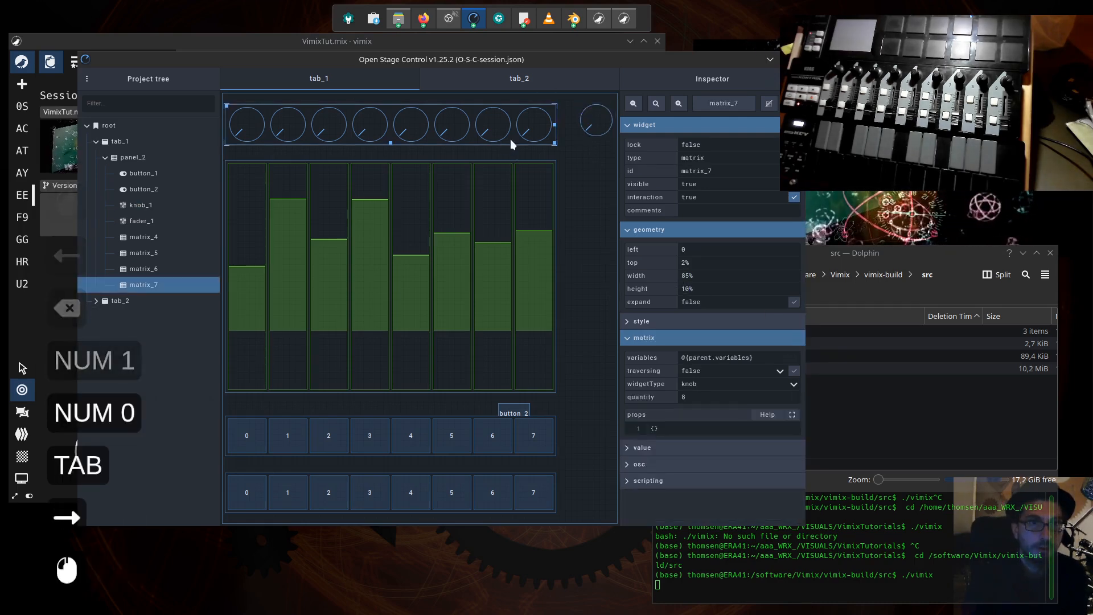
click(595, 121)
text(10)
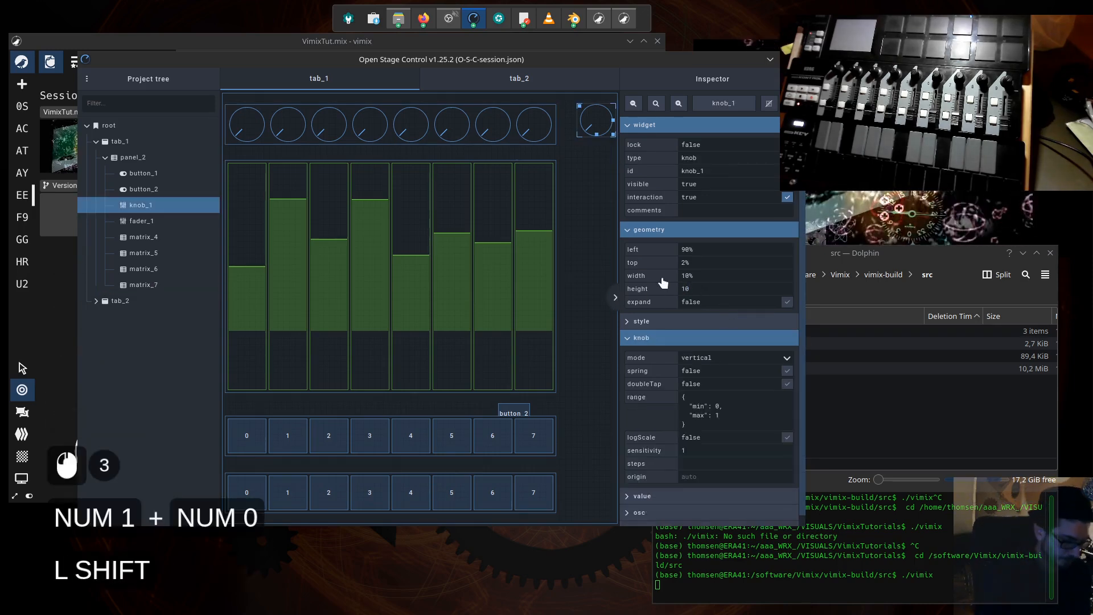
text(%)
key(Tab)
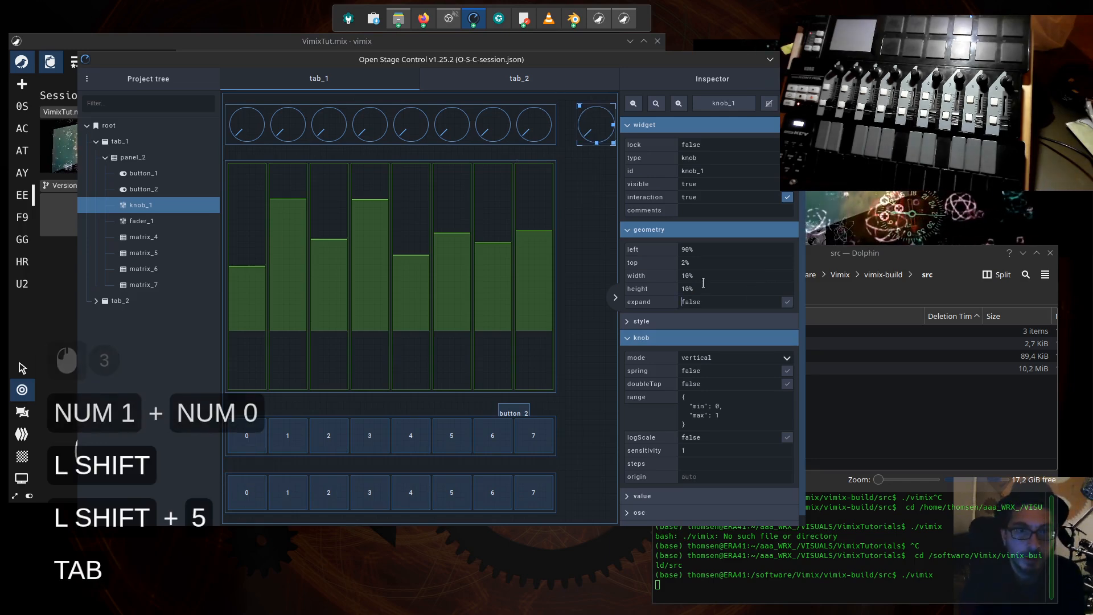
click(725, 288)
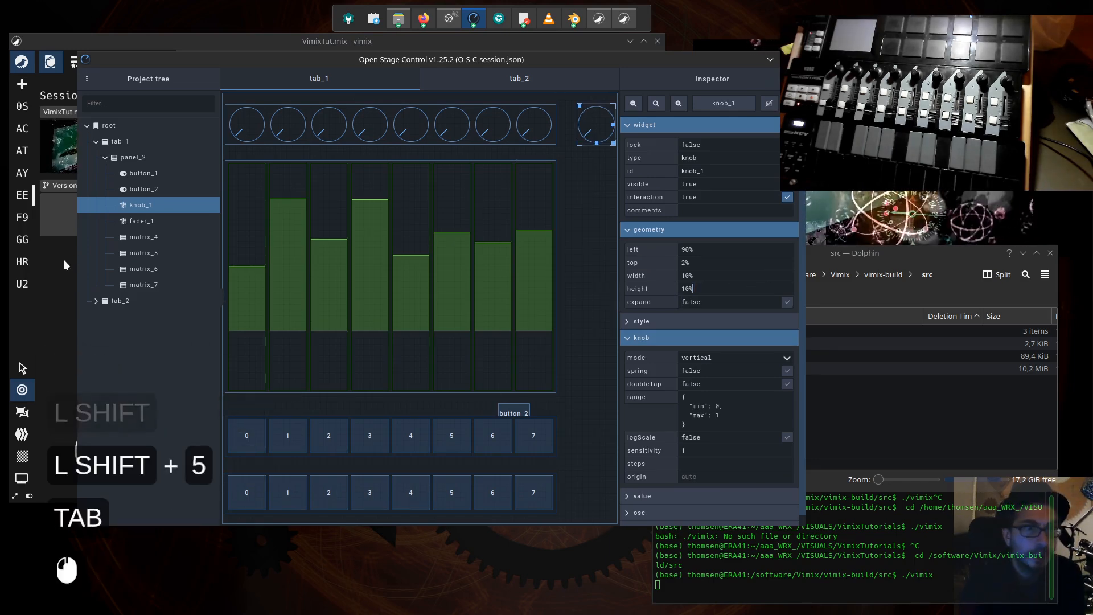
- Move button_2 and button_1 to the right of the two button matrices, and fader_1 to the right of the fader matrix
click(144, 190)
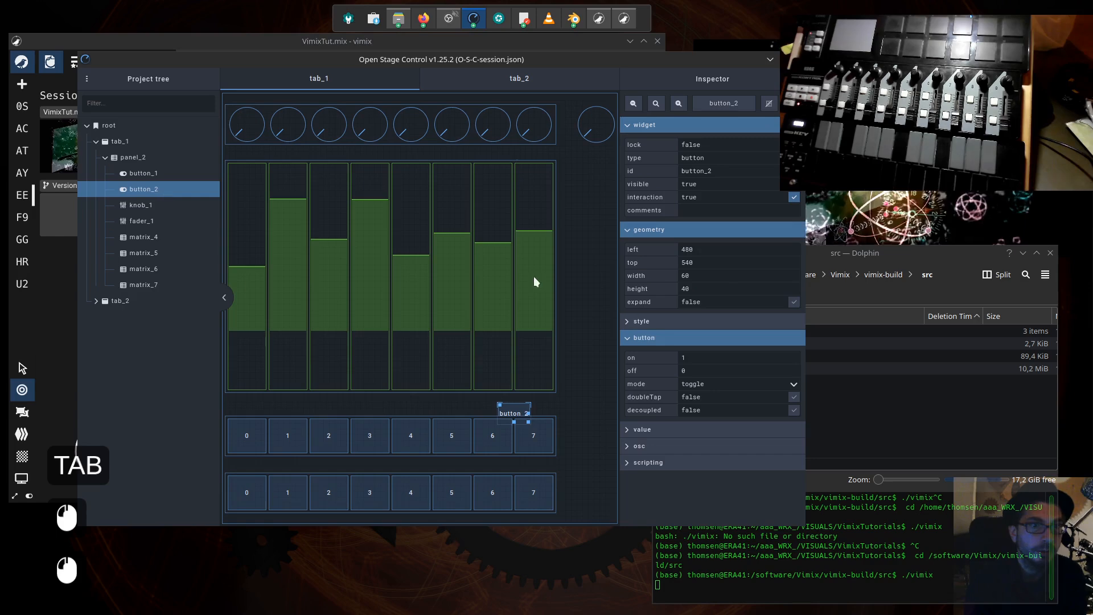
drag(504, 411, 566, 434)
click(130, 179)
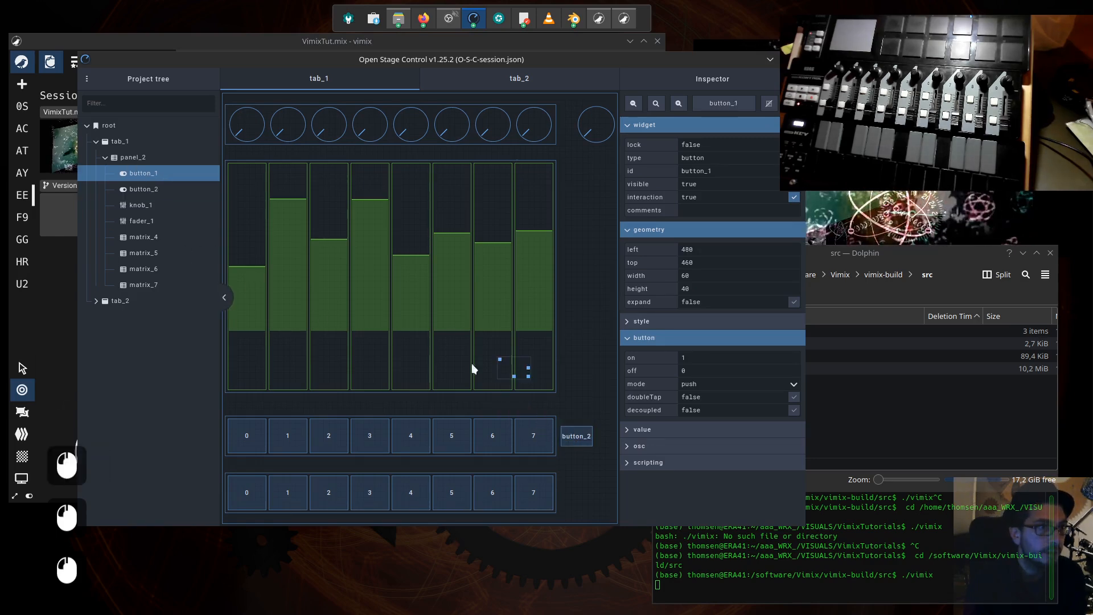
drag(498, 359, 568, 479)
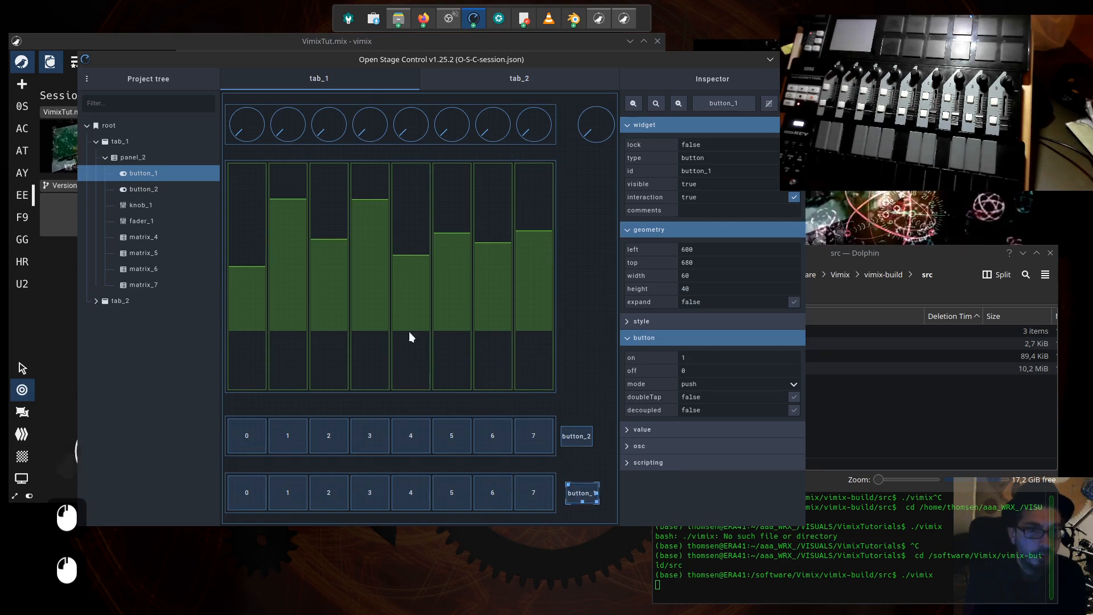
click(138, 221)
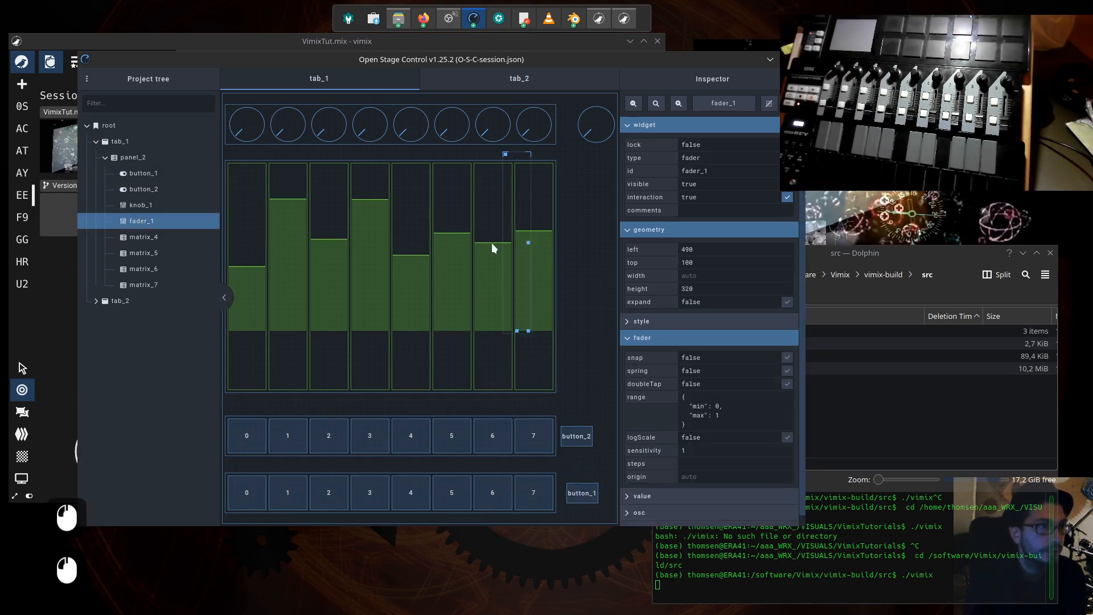
drag(503, 152, 572, 187)
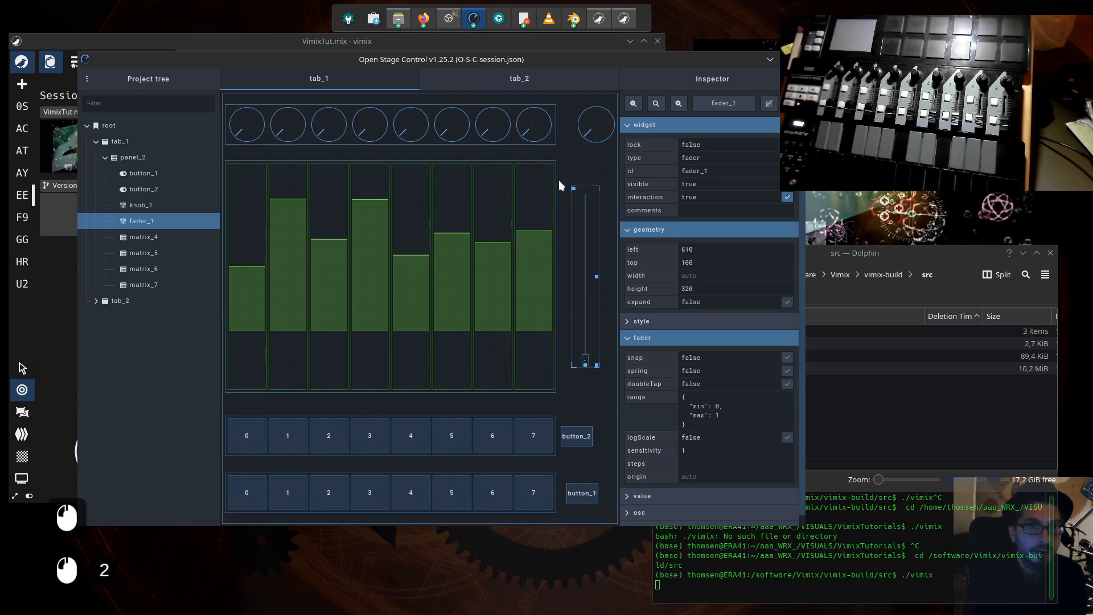
- Set fader_1's height to 55%, matching matrix_6, and its width to 5%
click(548, 181)
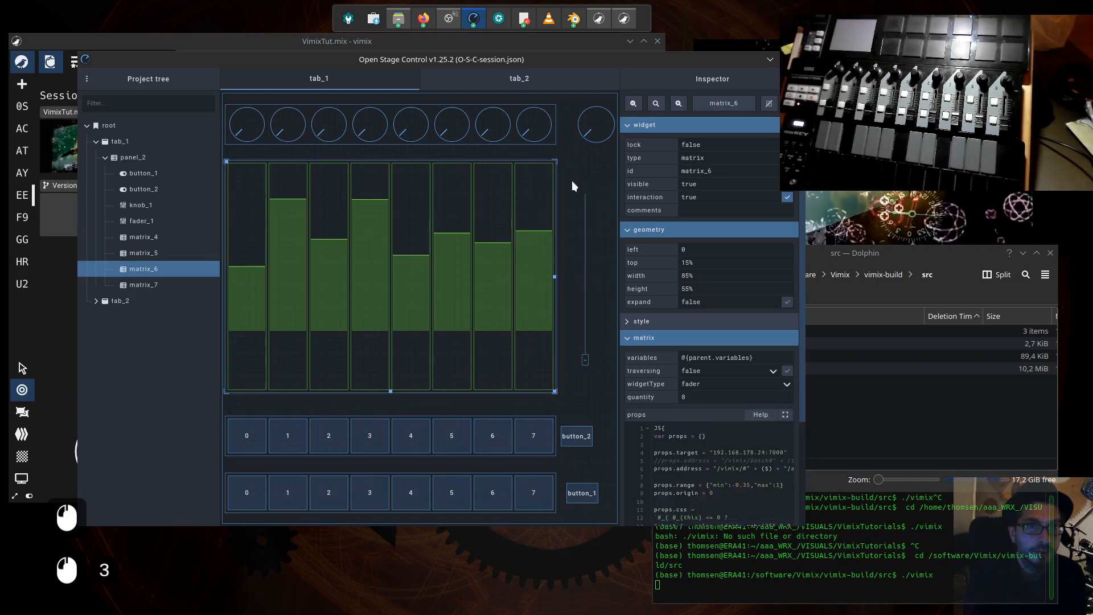
click(583, 210)
double_click(686, 288)
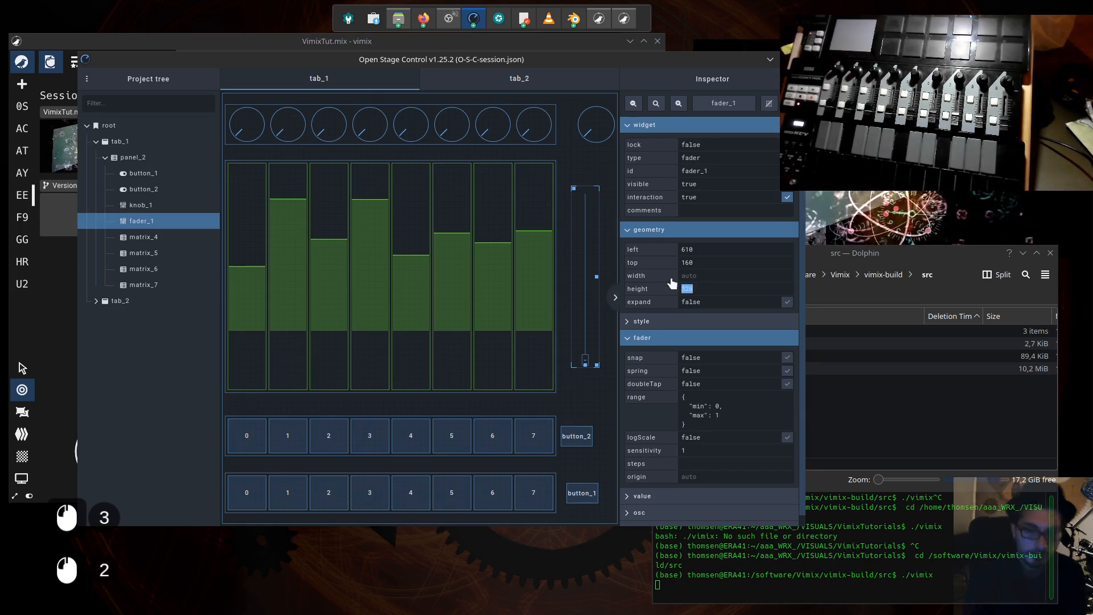
text(55%)
key(shift+Tab)
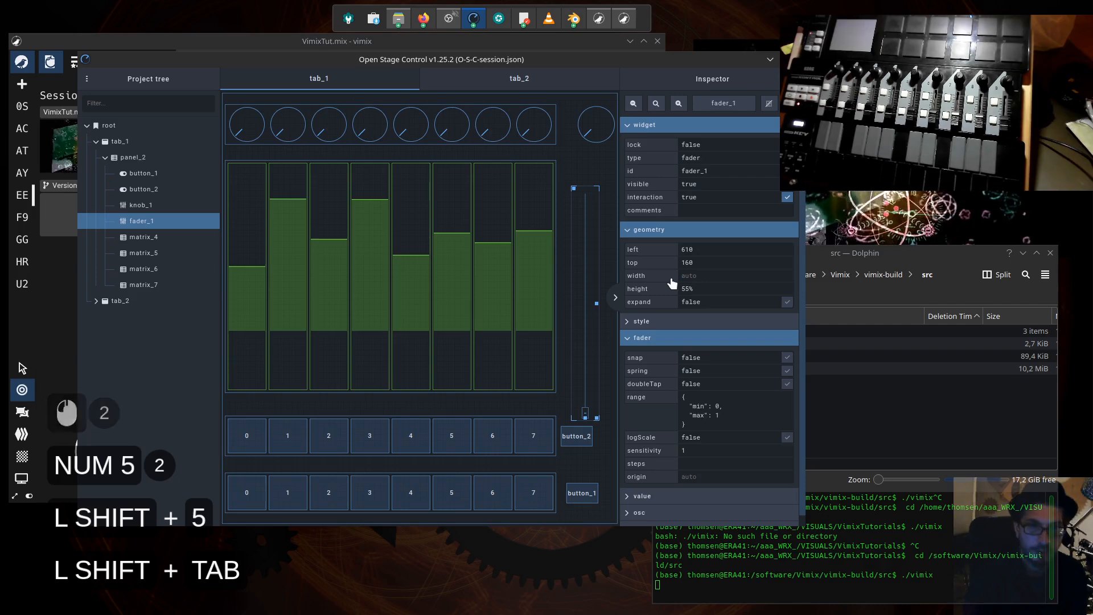
text(5)
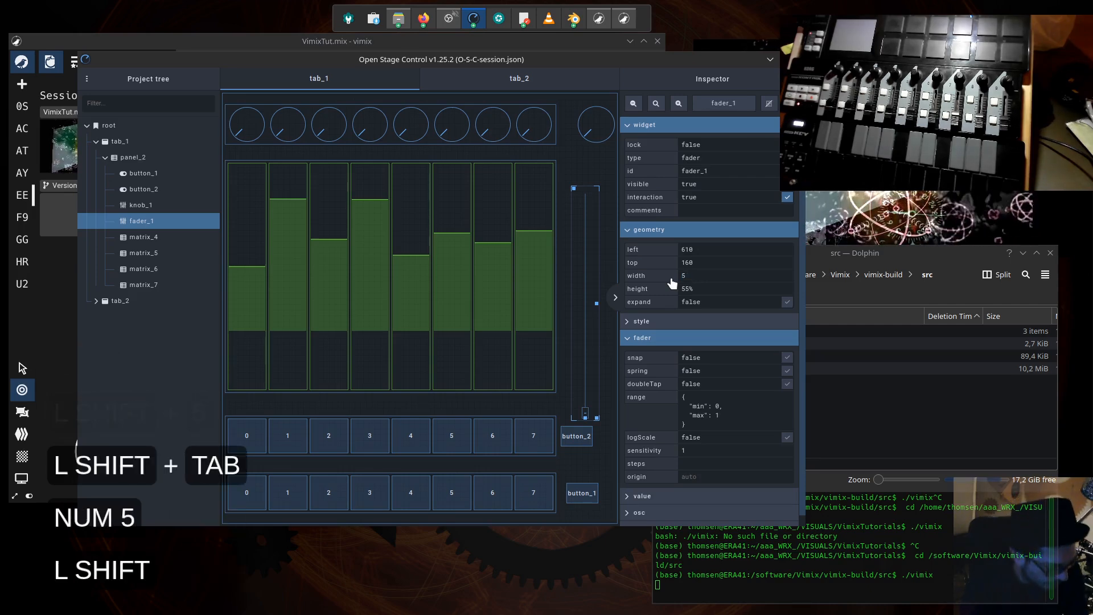
text(%)
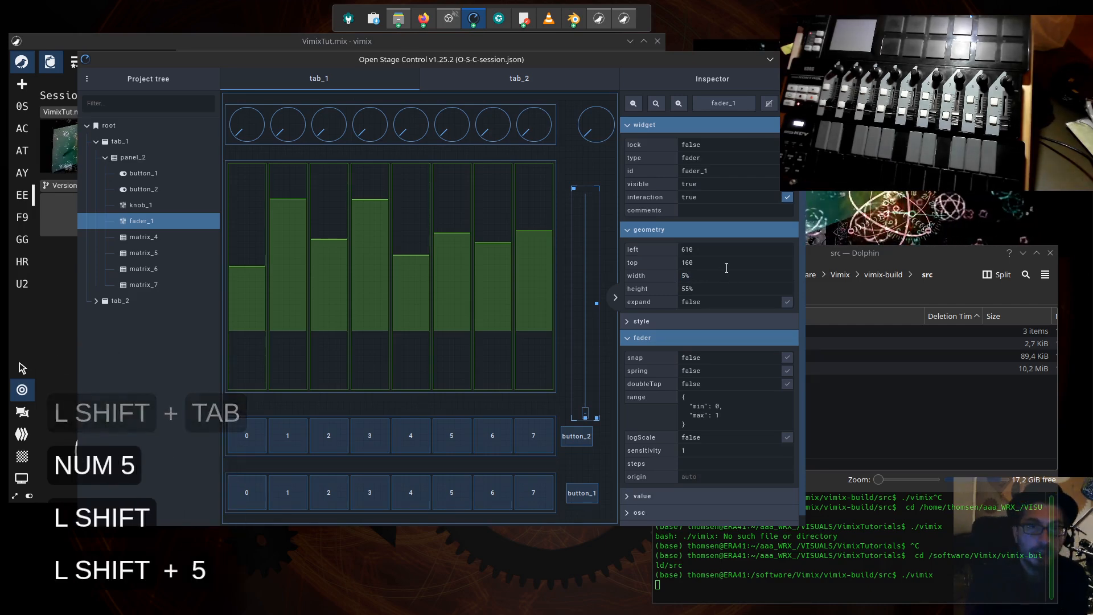
- Set fader_1's top position to 15% so it lines up with the fader matrix
click(698, 262)
drag(698, 261, 655, 262)
click(555, 151)
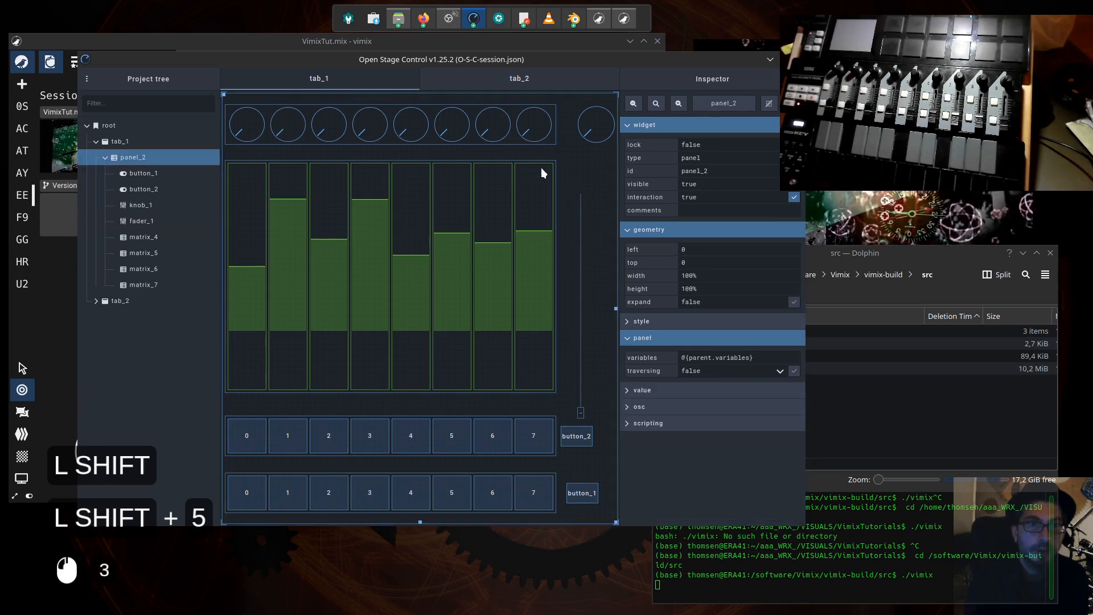
click(541, 168)
click(578, 282)
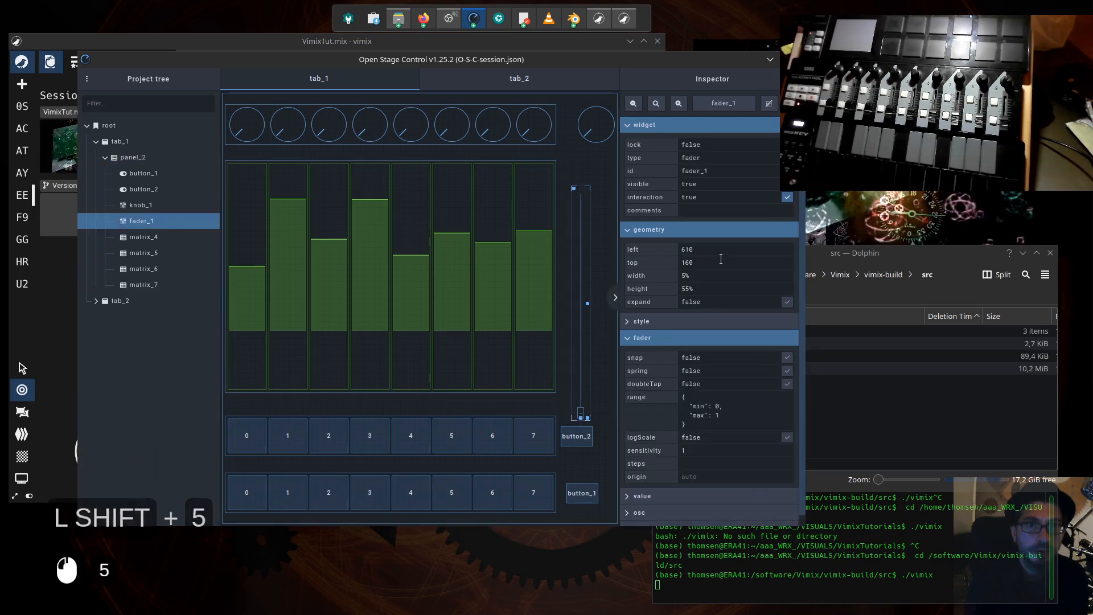
drag(704, 262, 664, 252)
text(15%)
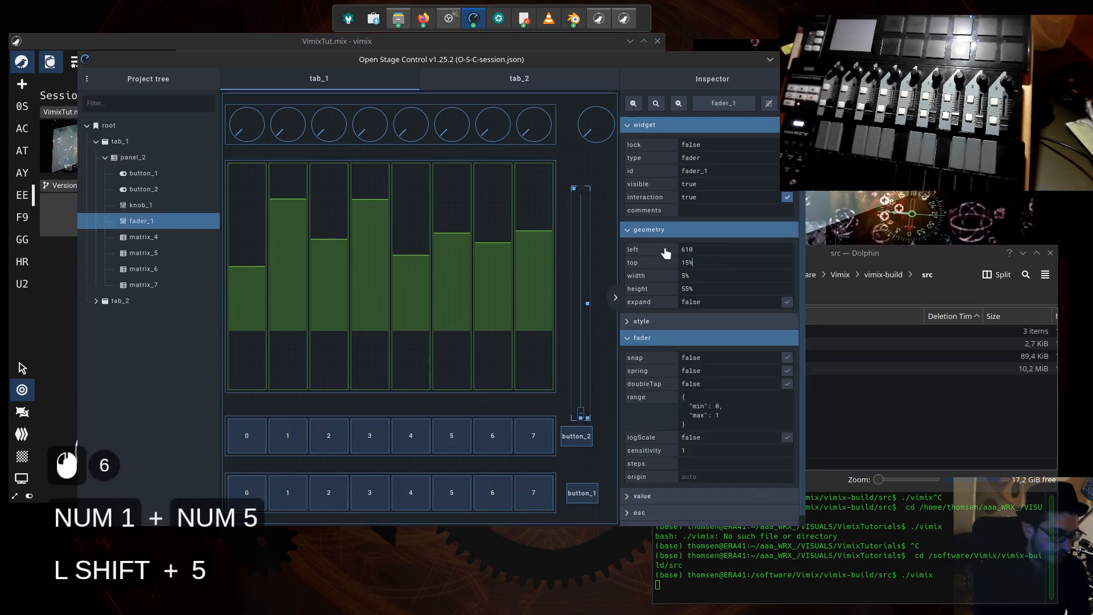
key(Tab)
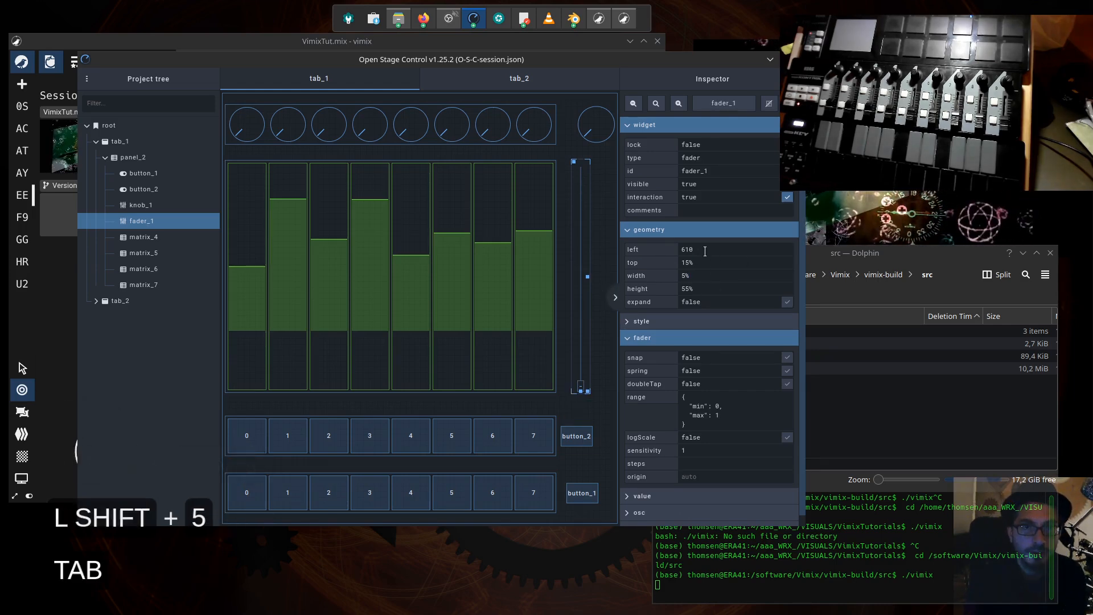
- Copy knob_1's left value of 90% and apply it as fader_1's left position
drag(705, 251, 629, 257)
double_click(593, 139)
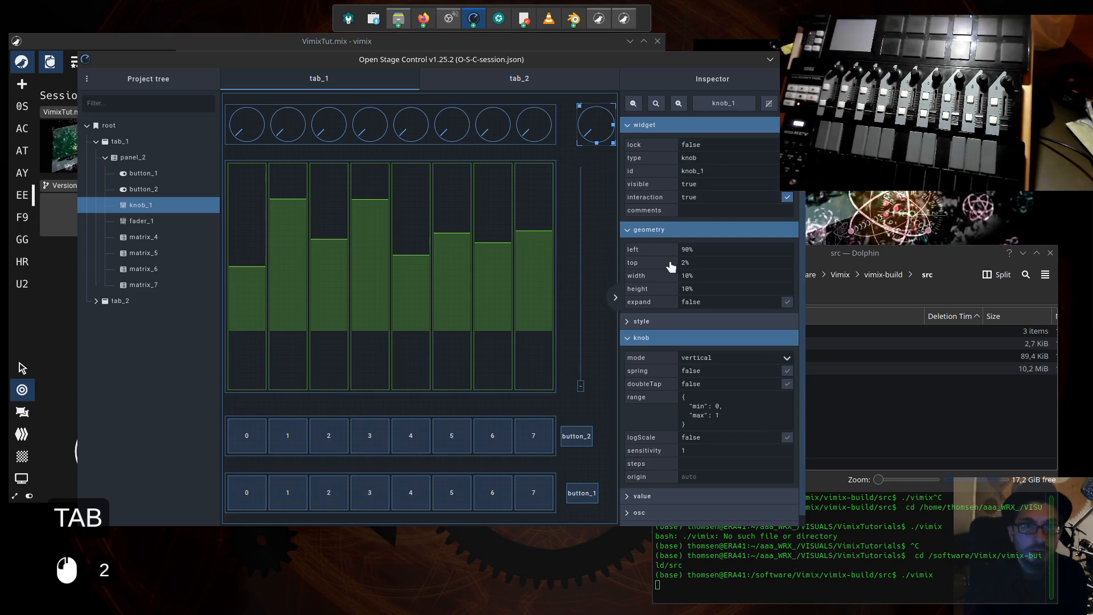
drag(698, 249, 655, 251)
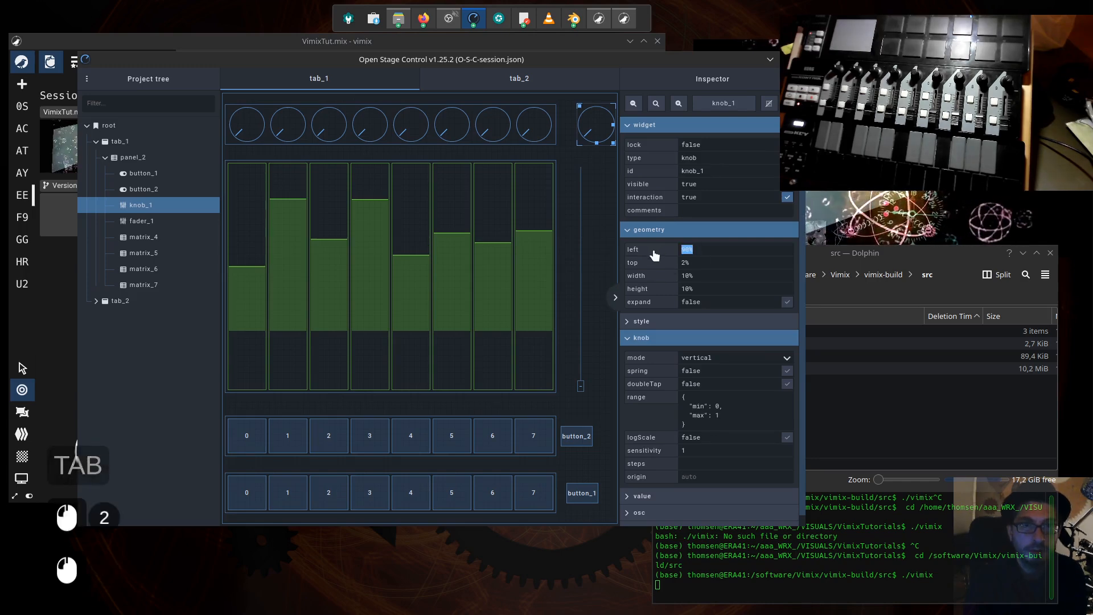
key(ctrl+c)
click(580, 207)
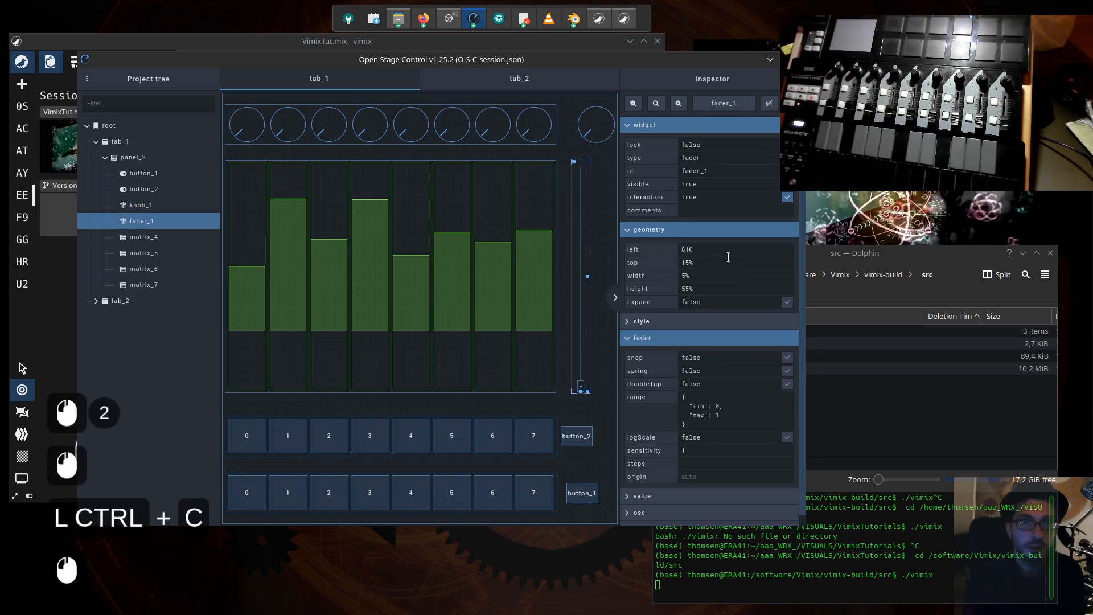
key(ctrl+v)
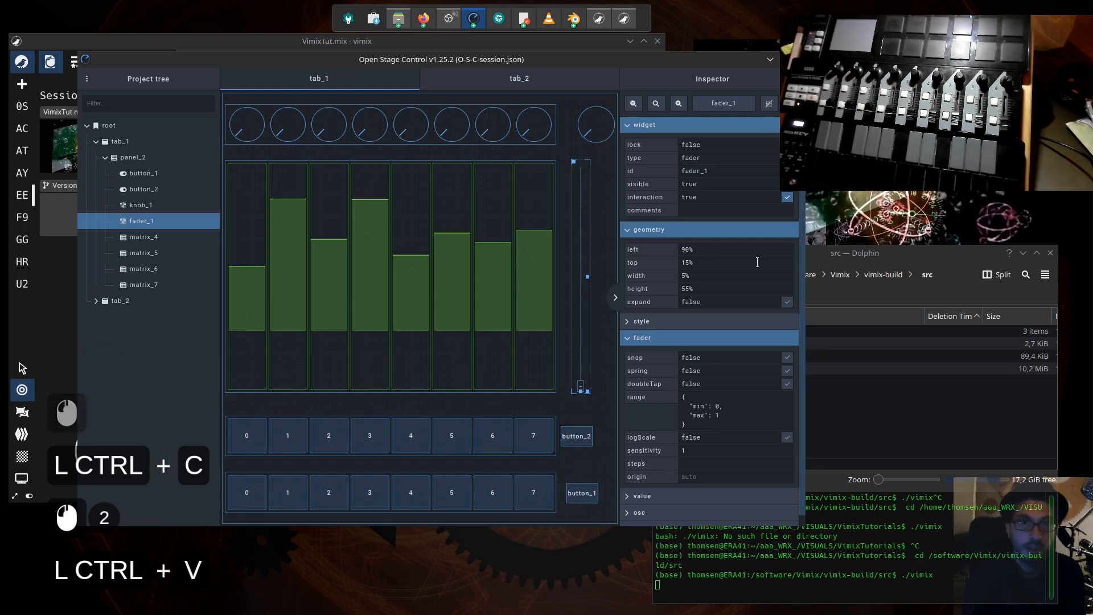
key(Return)
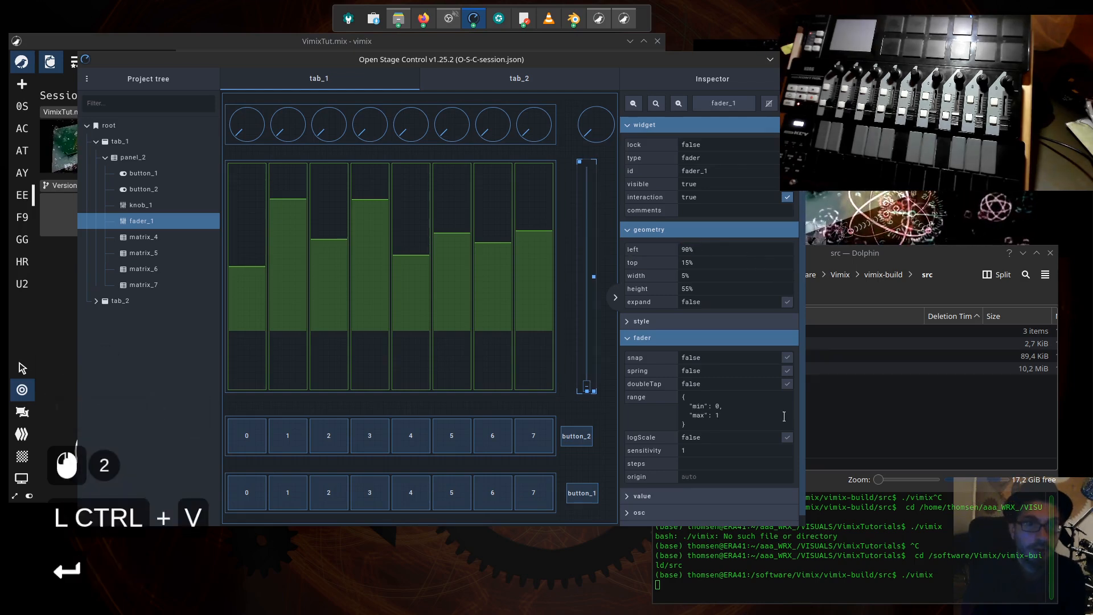
- Set the left position of both button_2 and button_1 to 90%
click(577, 436)
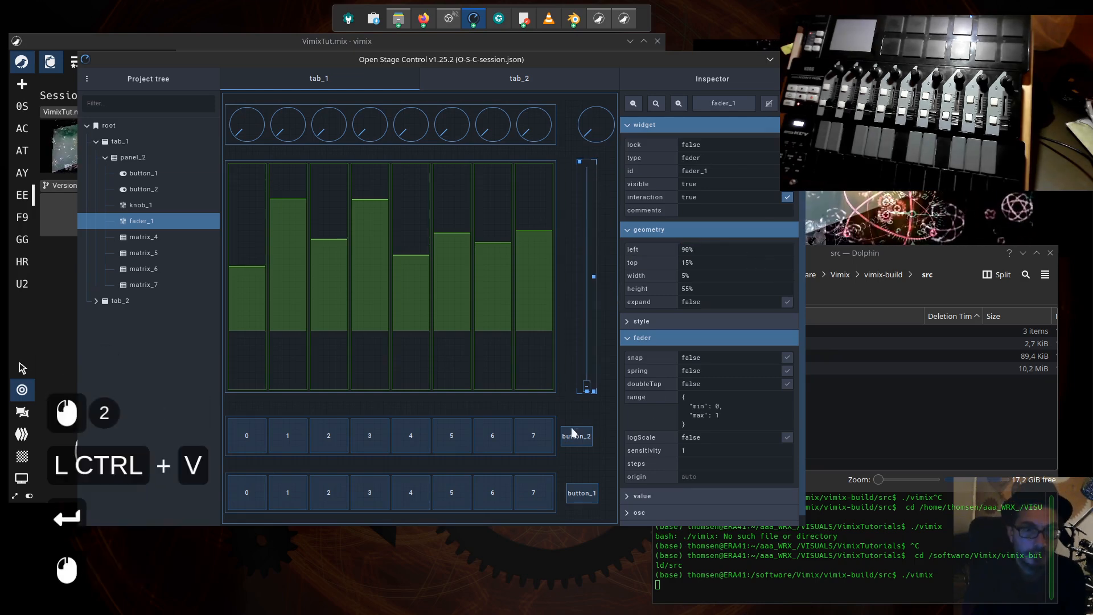
click(697, 249)
text(90%)
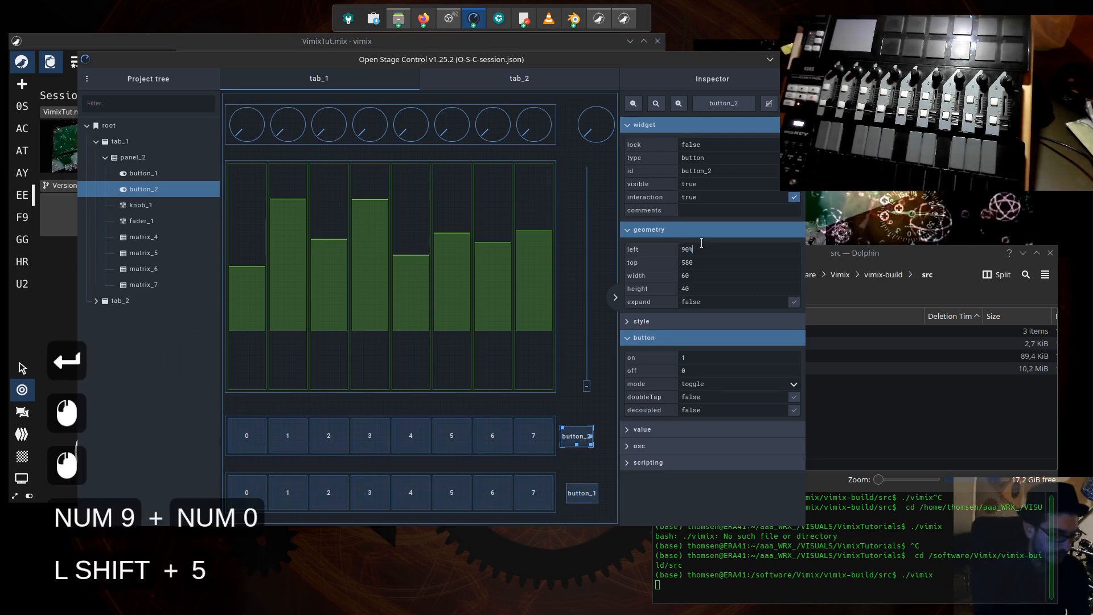
key(shift+Left)
key(ctrl+c)
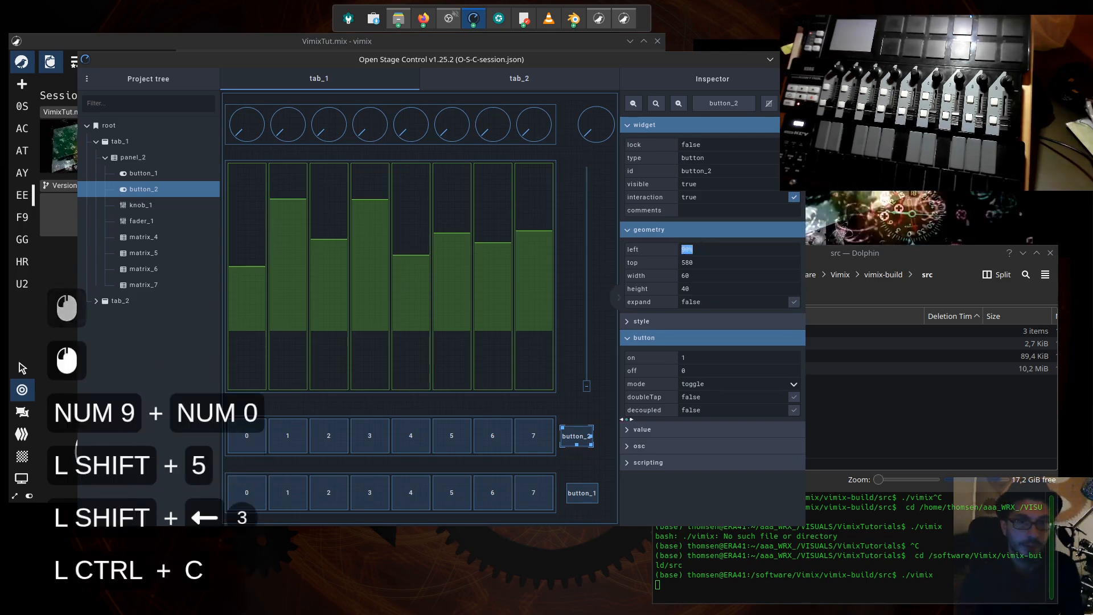
click(582, 493)
double_click(692, 250)
key(ctrl+v)
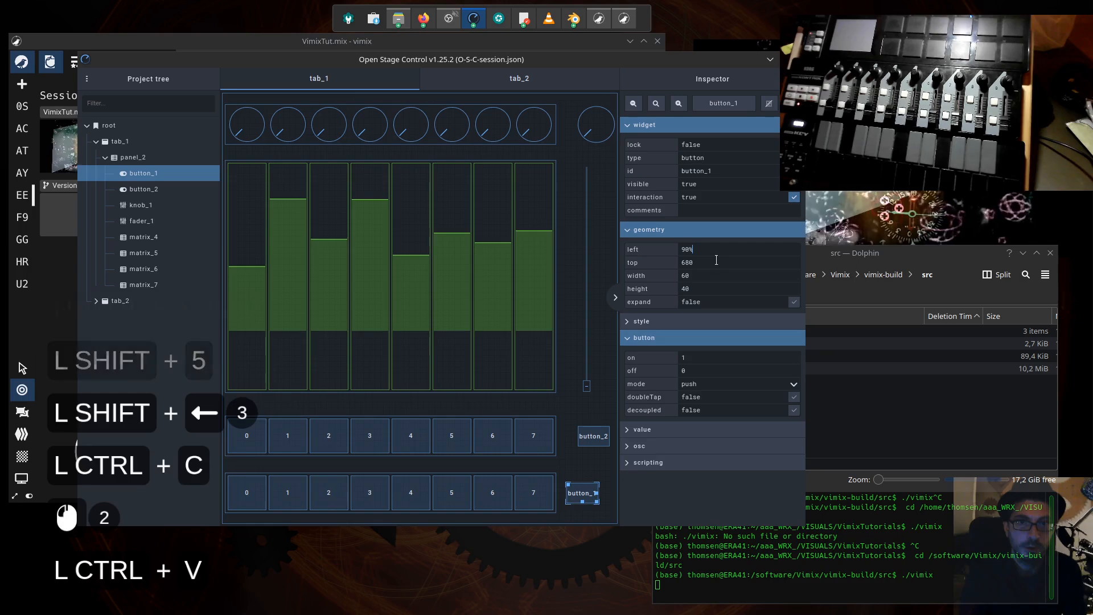
double_click(660, 264)
- Try 90% and 85% as the top position of the lower button matrix, matrix_5
click(543, 494)
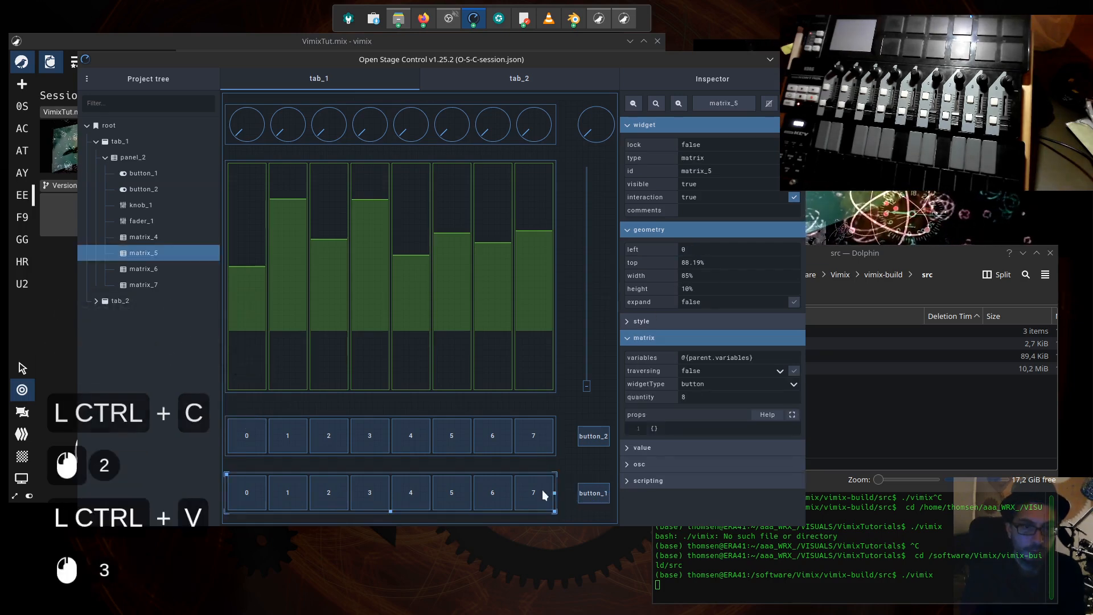
triple_click(688, 264)
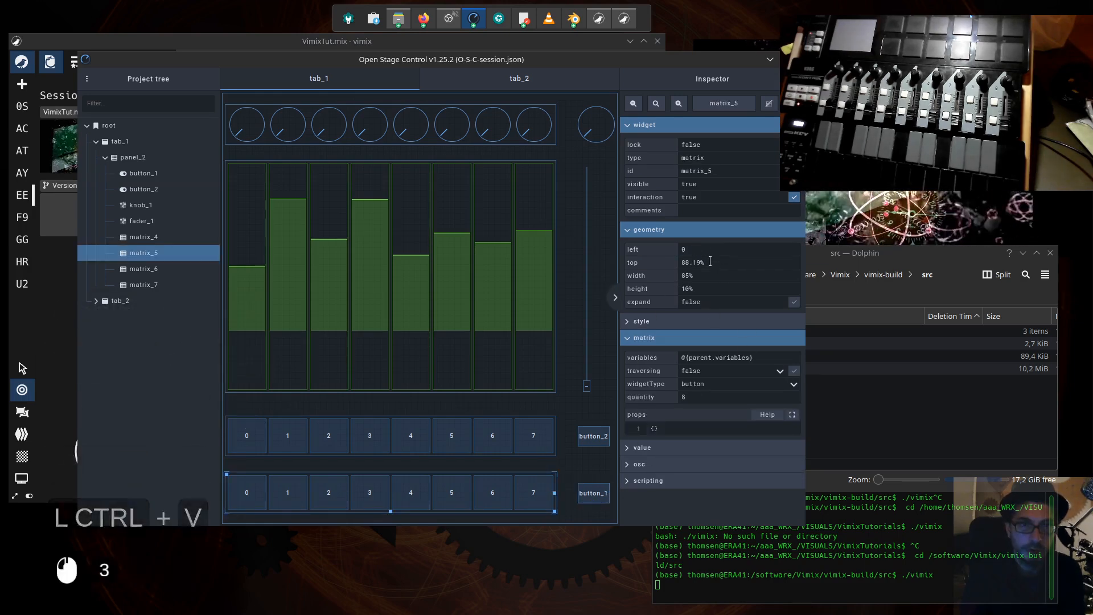
text(90%)
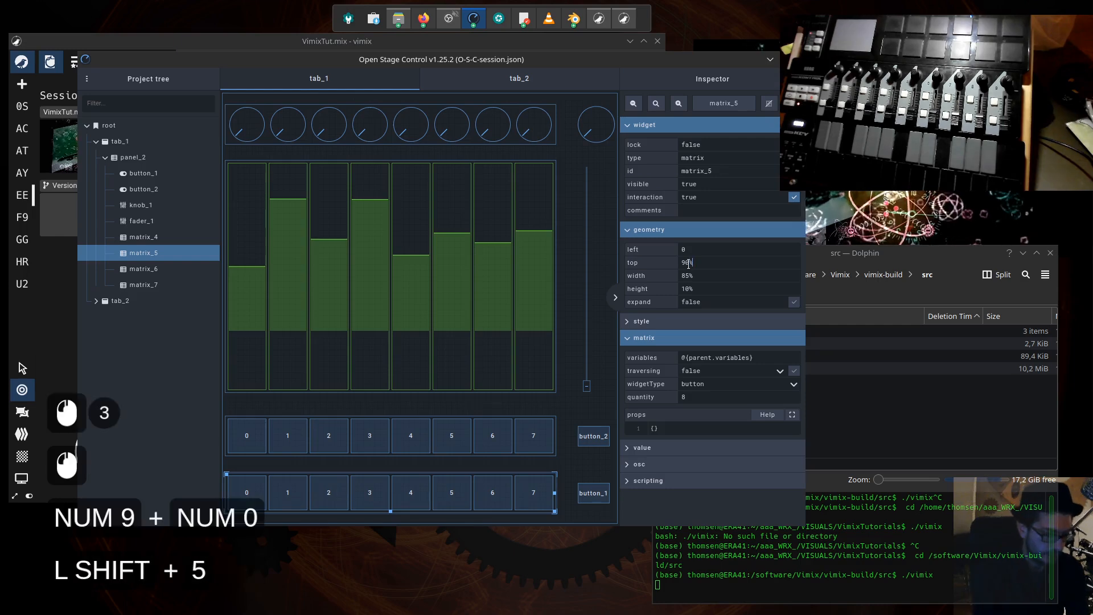
key(Return)
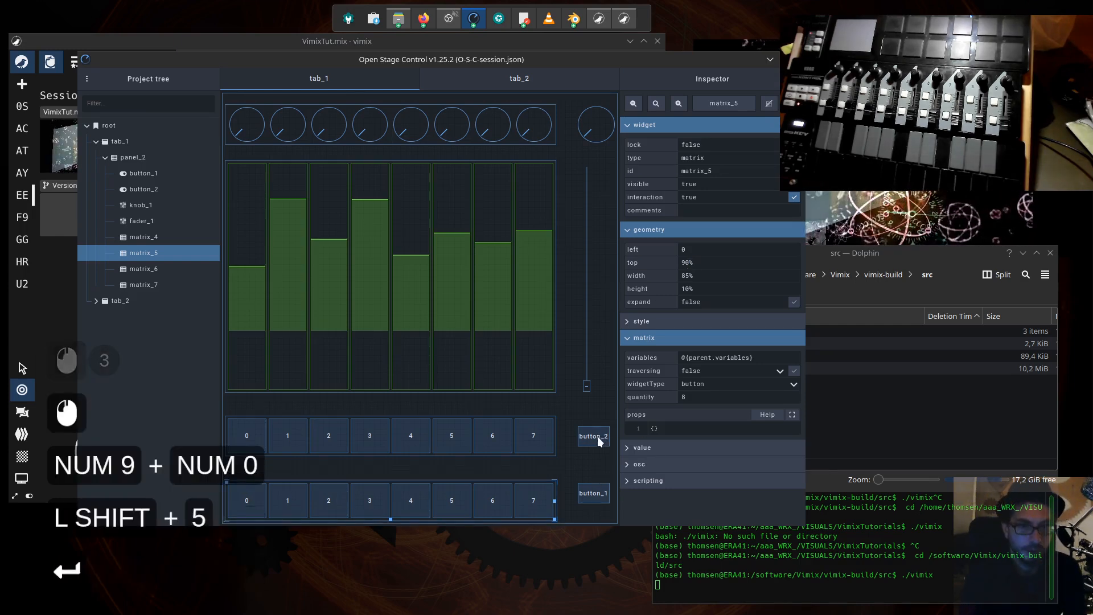
triple_click(722, 262)
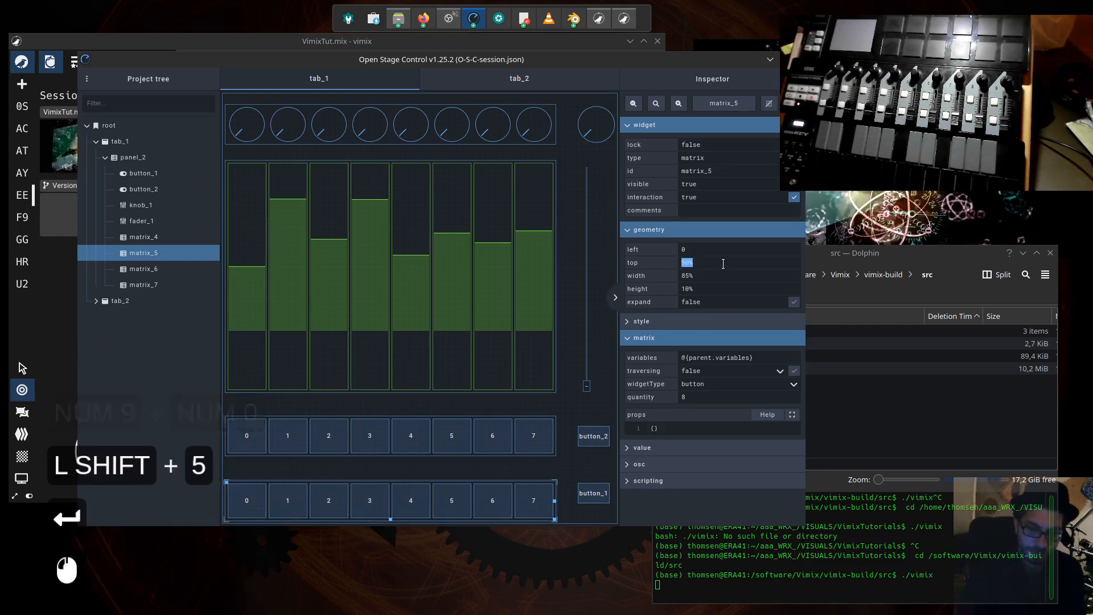
text(85%)
key(Return)
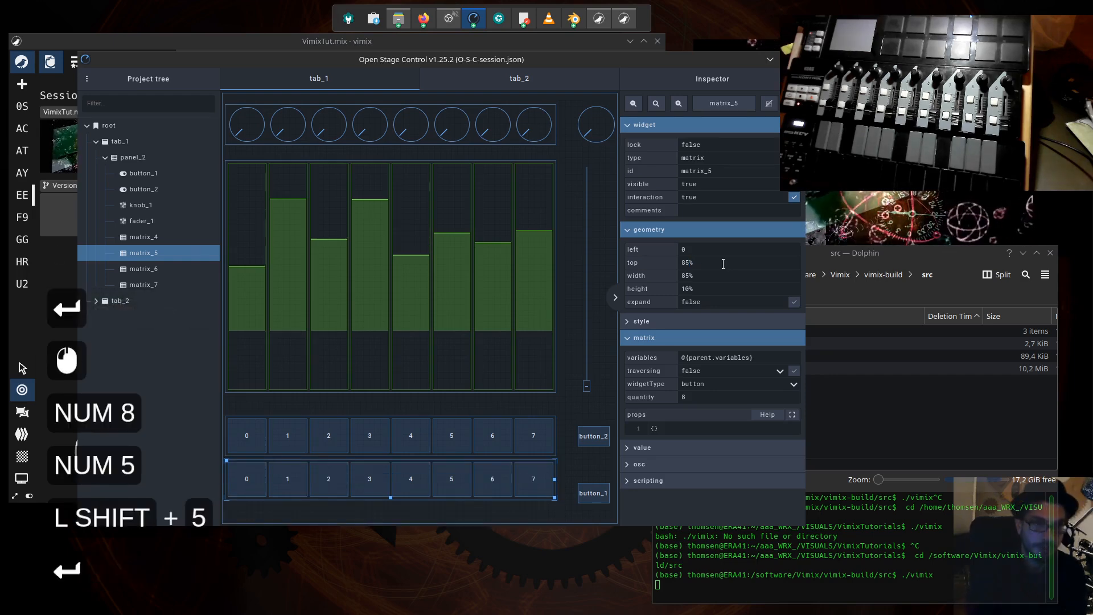
- Set matrix_5's top position to 87%
triple_click(704, 261)
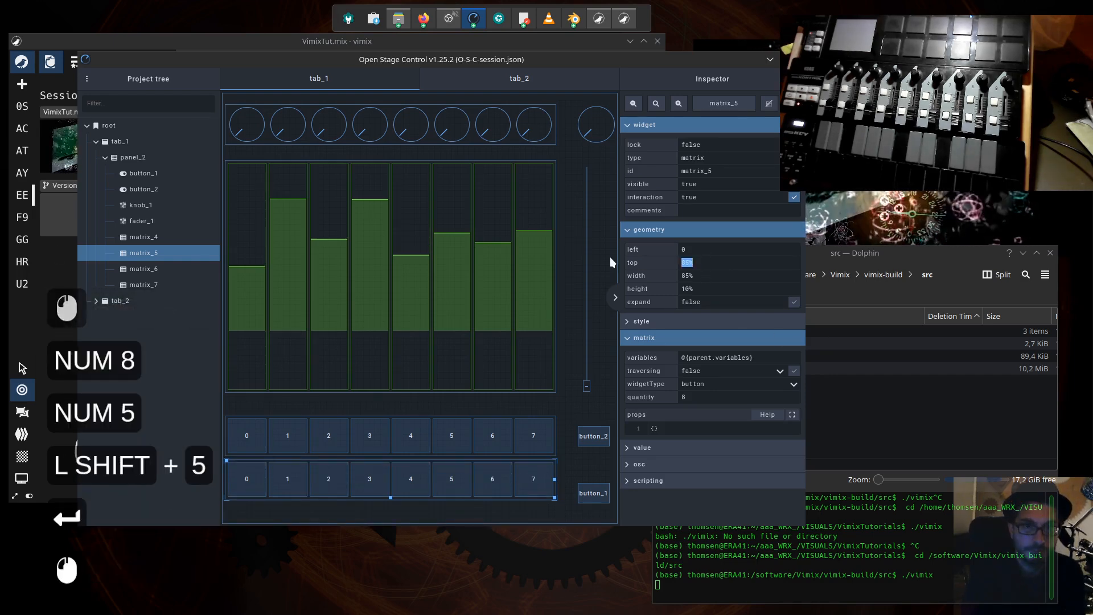
text(87)
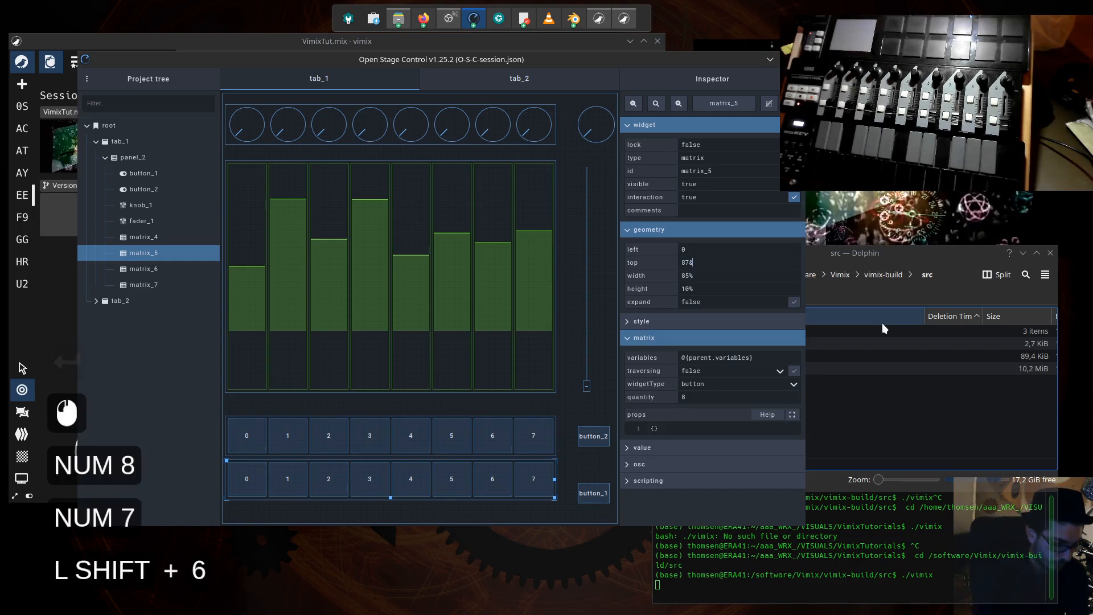
text(&)
key(BackSpace)
text(%)
key(Return)
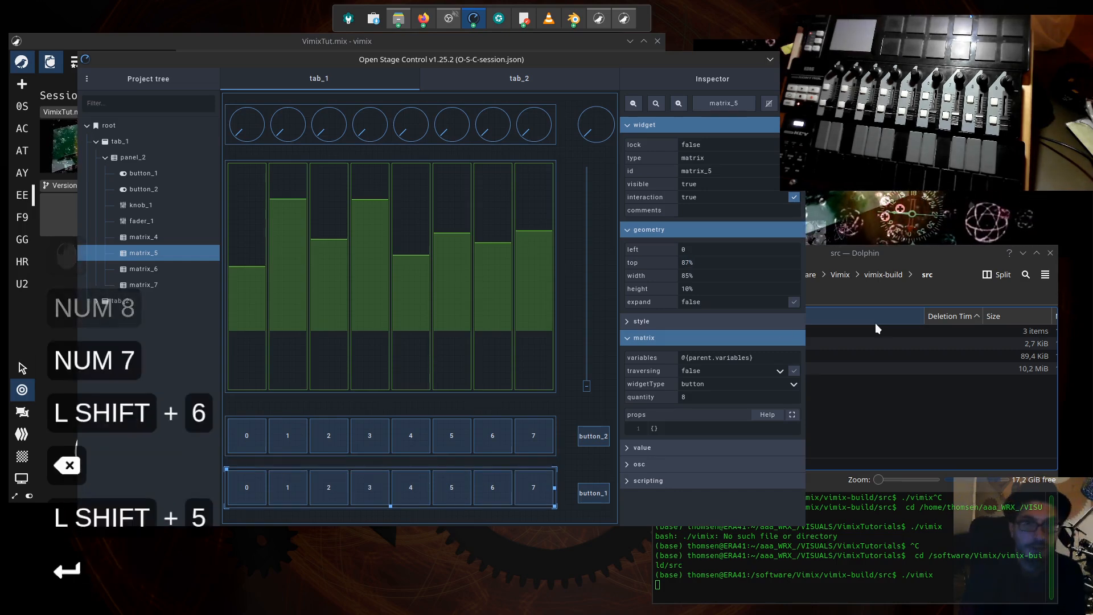
- Set button_1's top position to 87% to match the lower button matrix
click(594, 493)
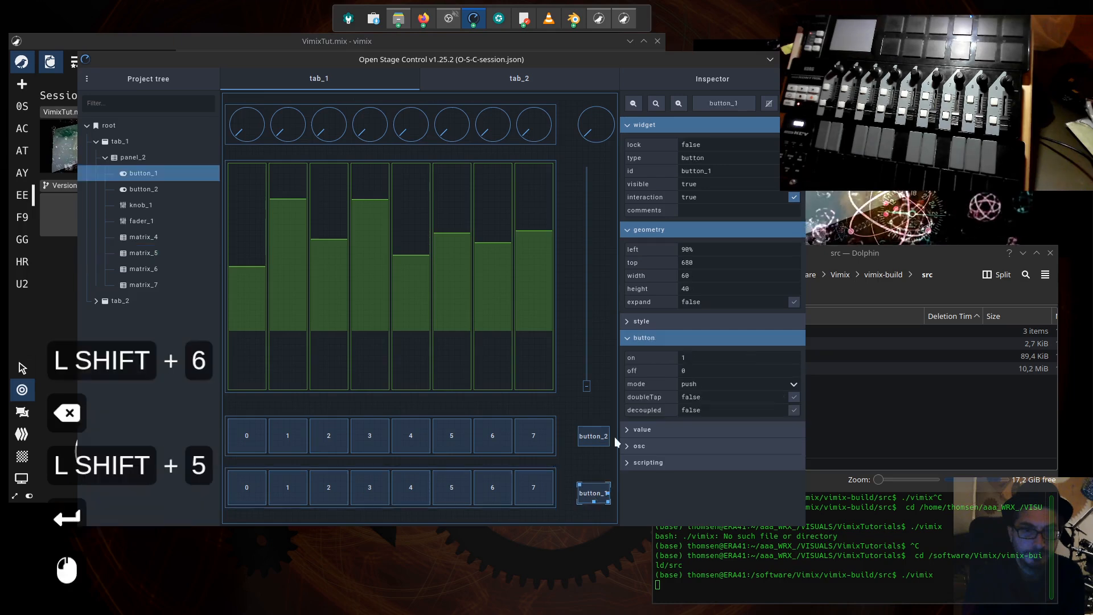
double_click(649, 263)
key(ctrl)
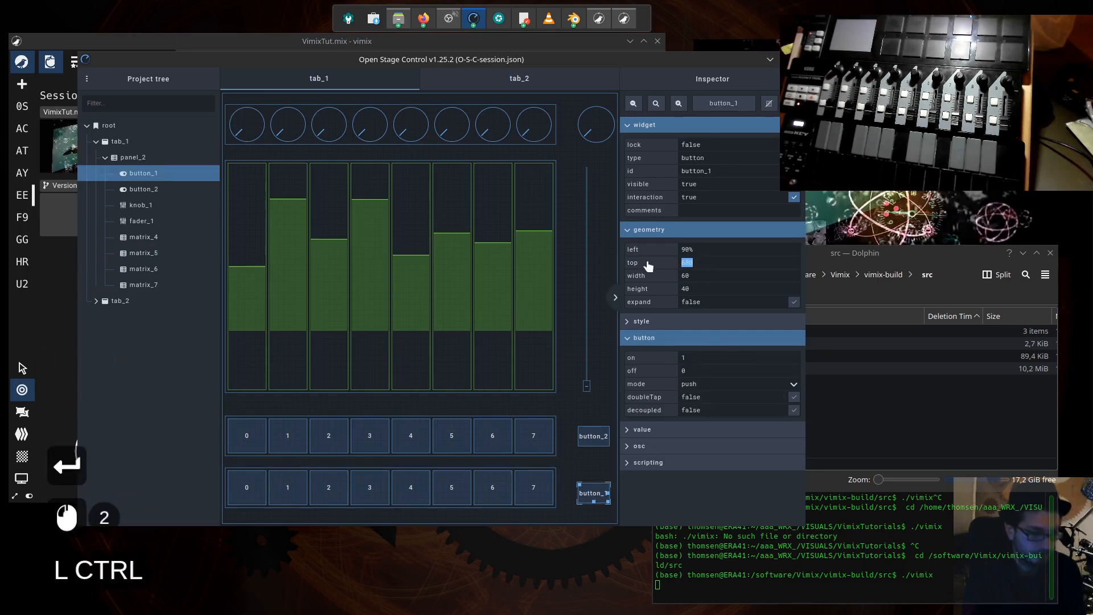
key(Left)
key(BackSpace)
key(BackSpace)
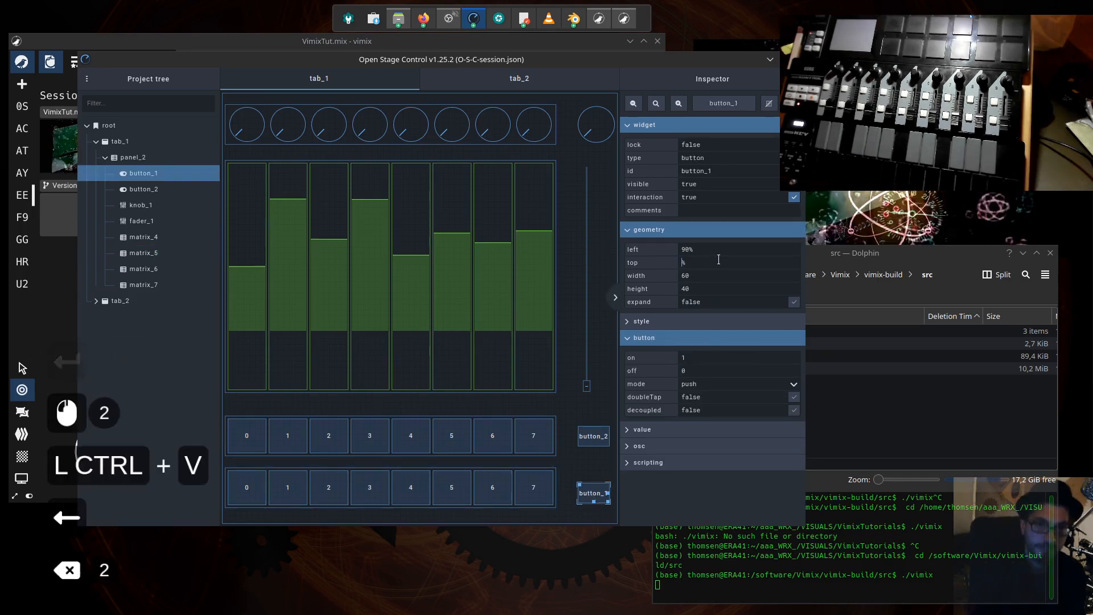
text(87)
key(KP_Enter)
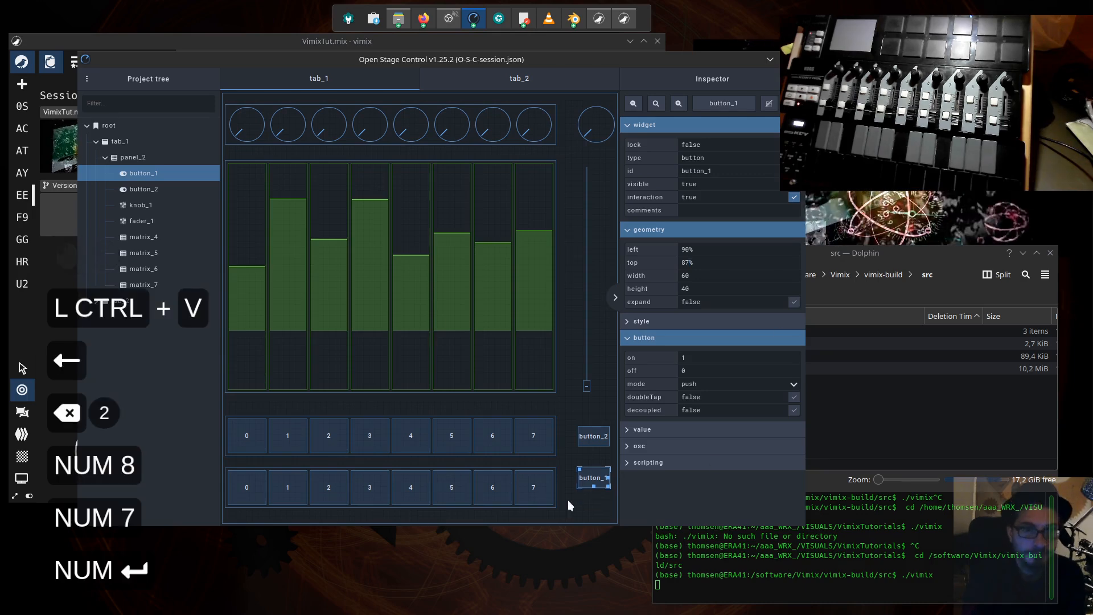
- Check the top value of the upper button matrix, matrix_4, and set button_2's top position to 76%
click(595, 435)
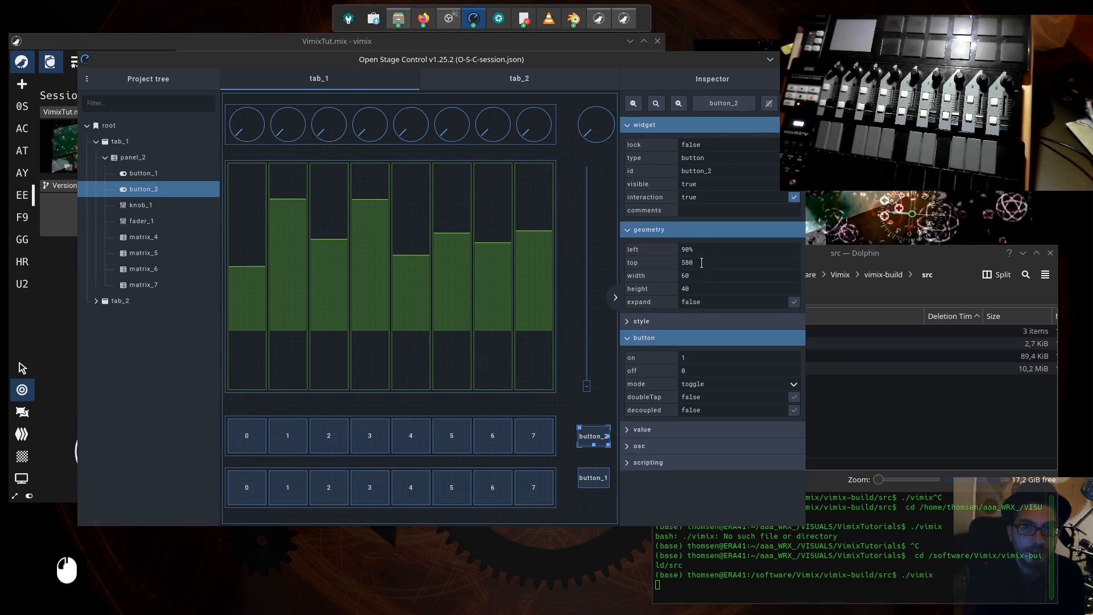
click(519, 436)
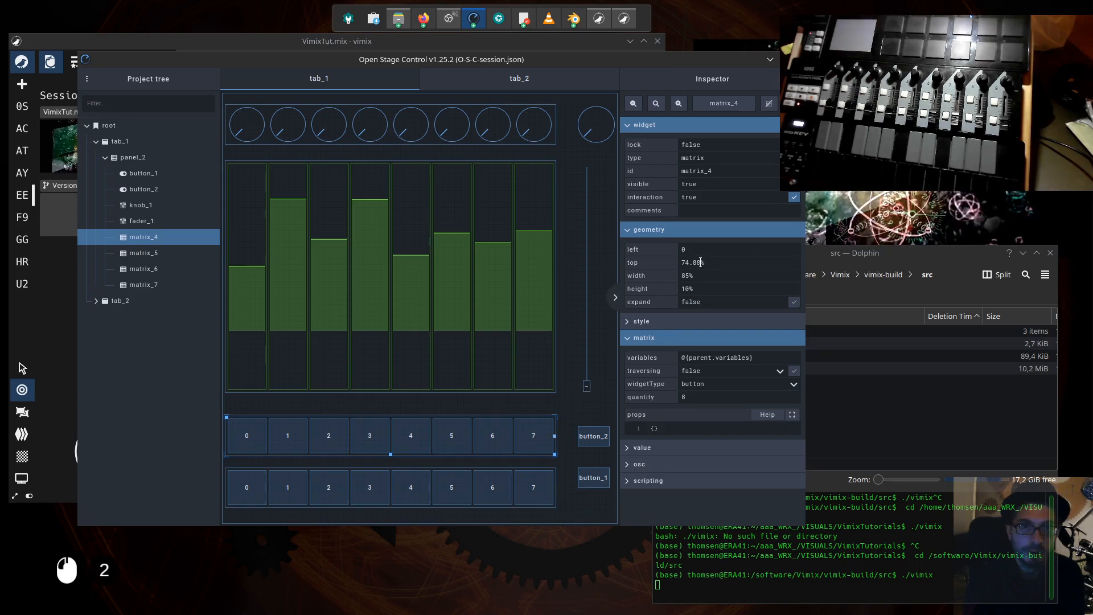
click(605, 442)
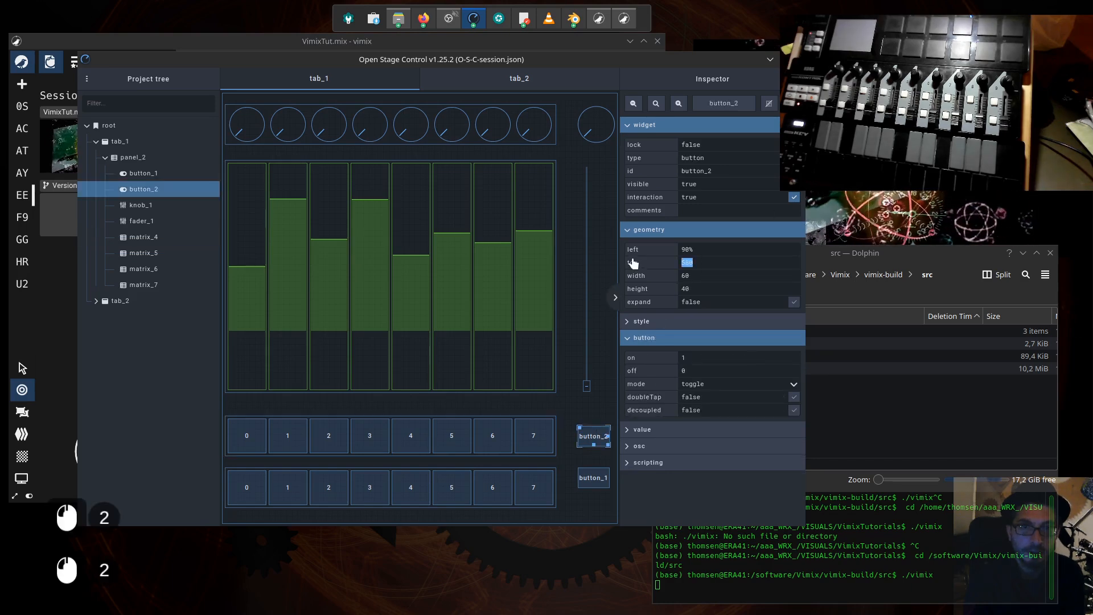
text(765%)
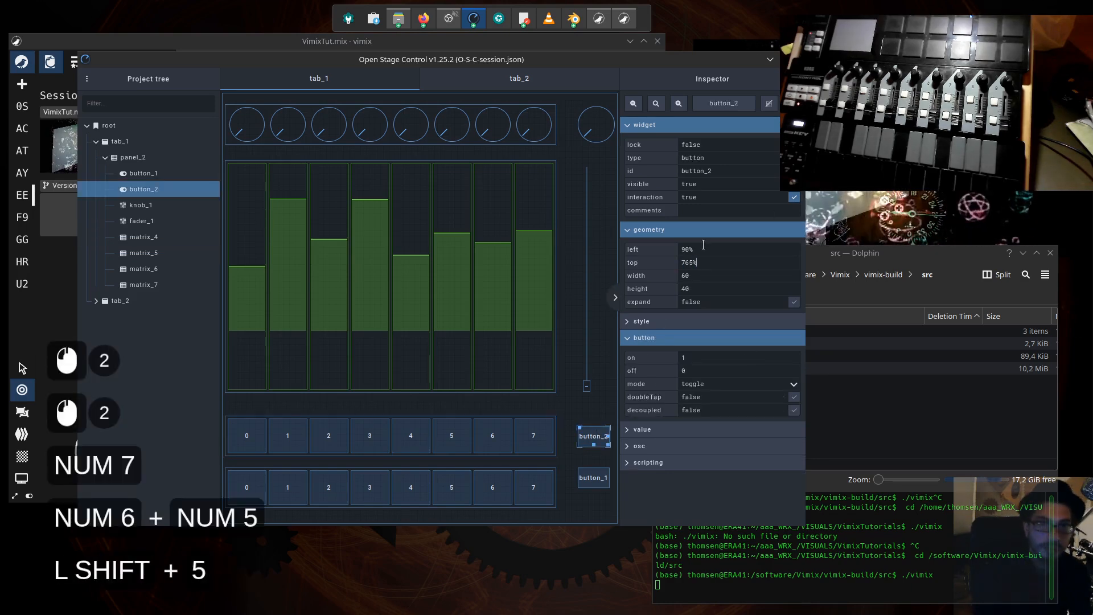
key(Left)
key(BackSpace)
key(Return)
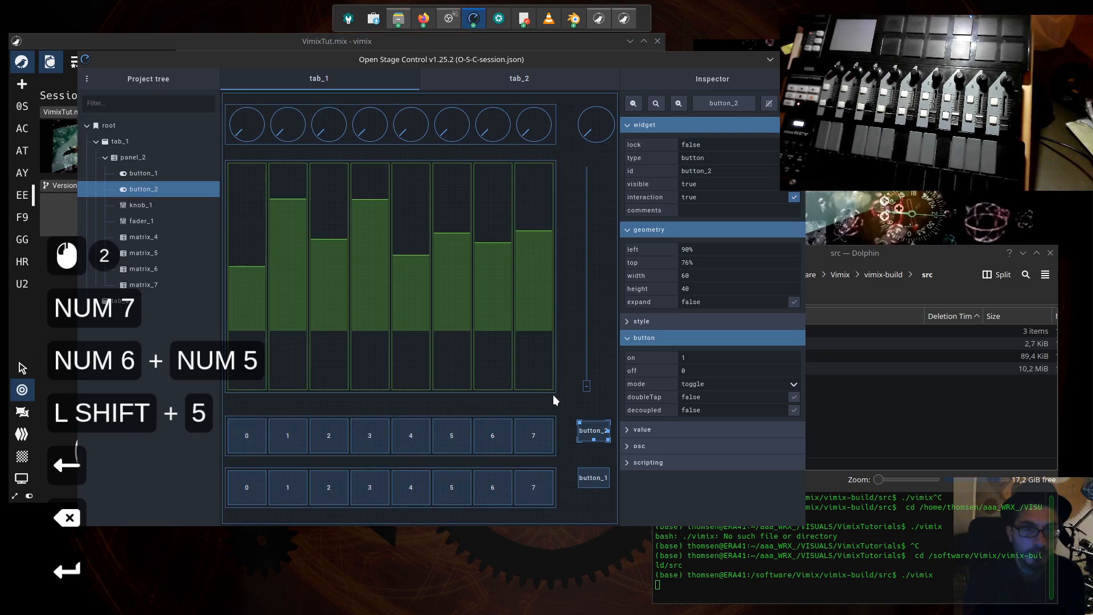
- Save the session and move the Open Stage Control window lower on the desktop
key(ctrl+s)
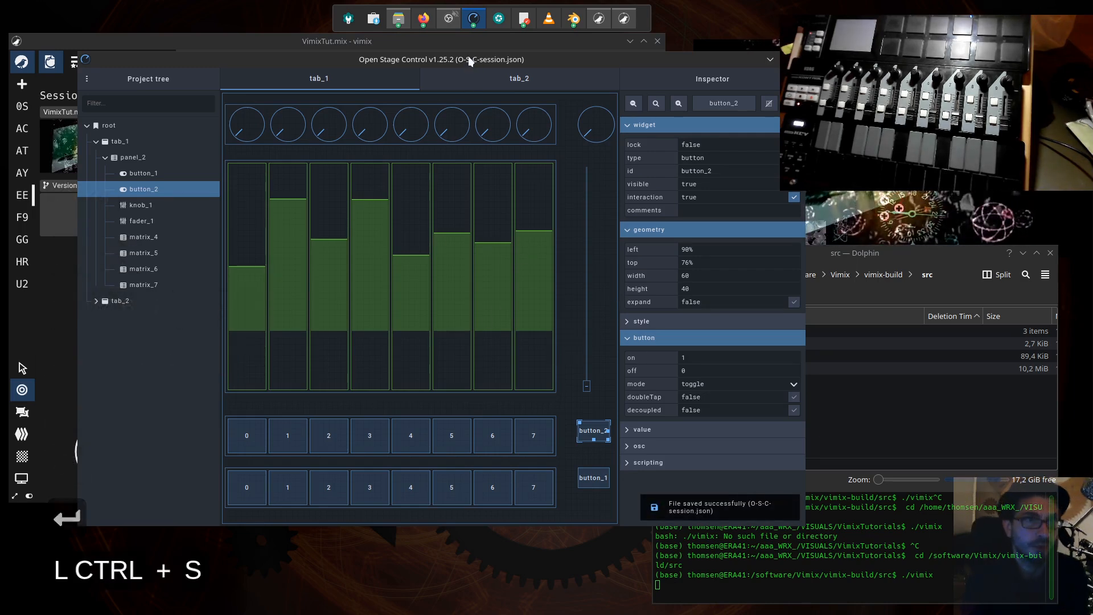
drag(469, 57, 468, 134)
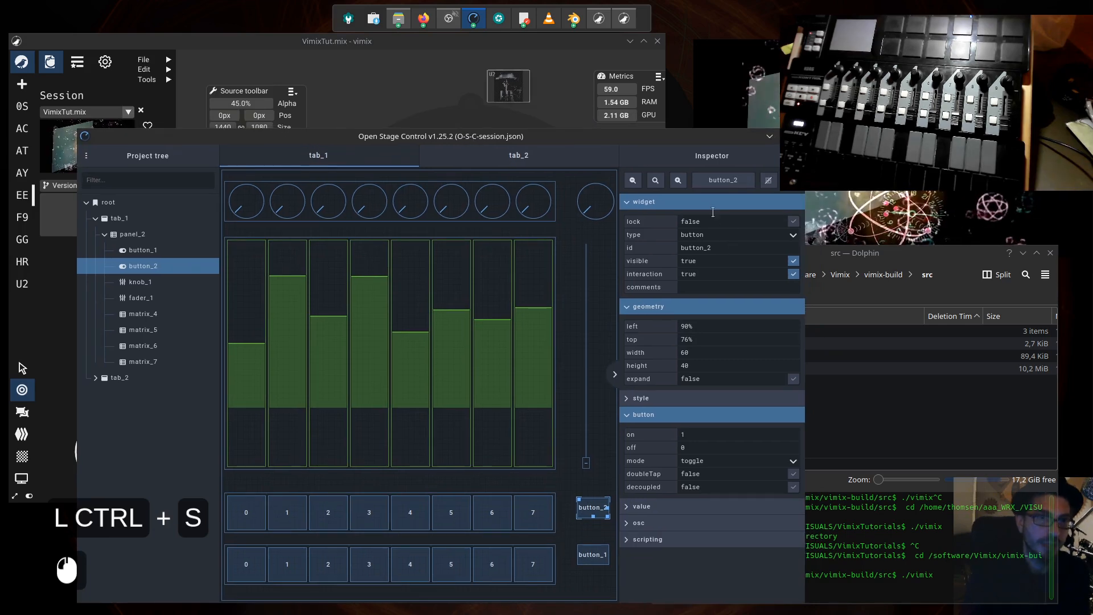
drag(611, 143, 587, 120)
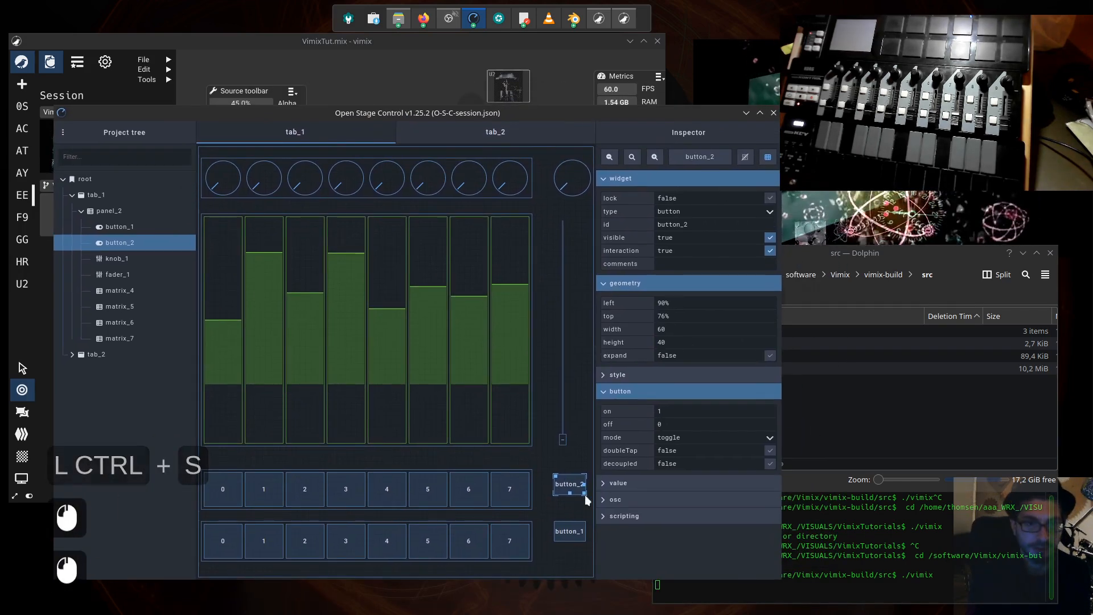
- Move button_1 down to about 89% top and button_2 to about 77% so they centre on the button matrices beside them
click(578, 532)
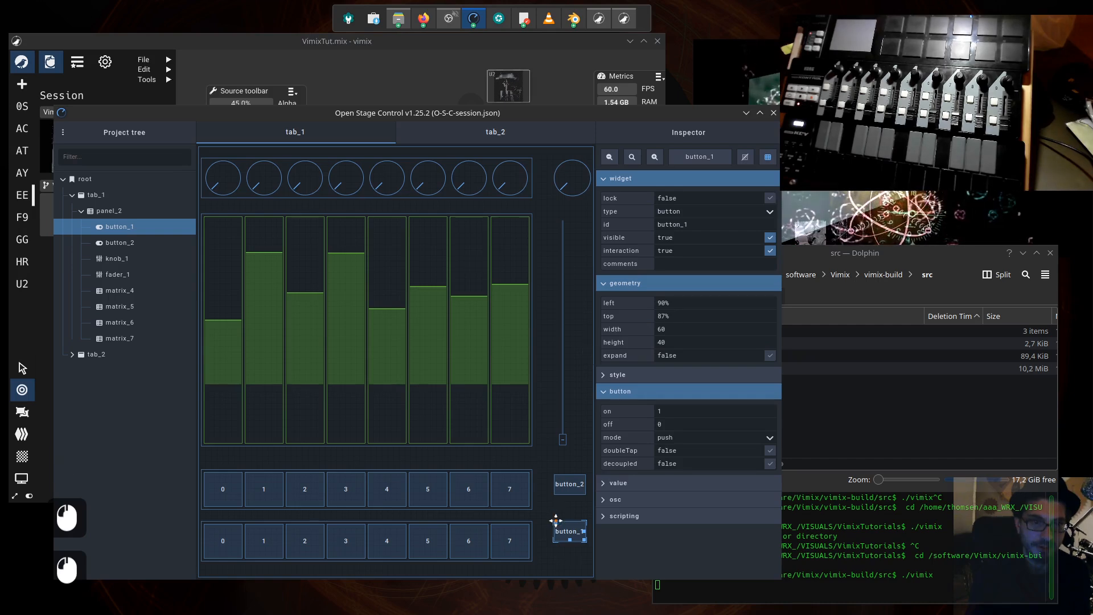
drag(556, 520, 556, 530)
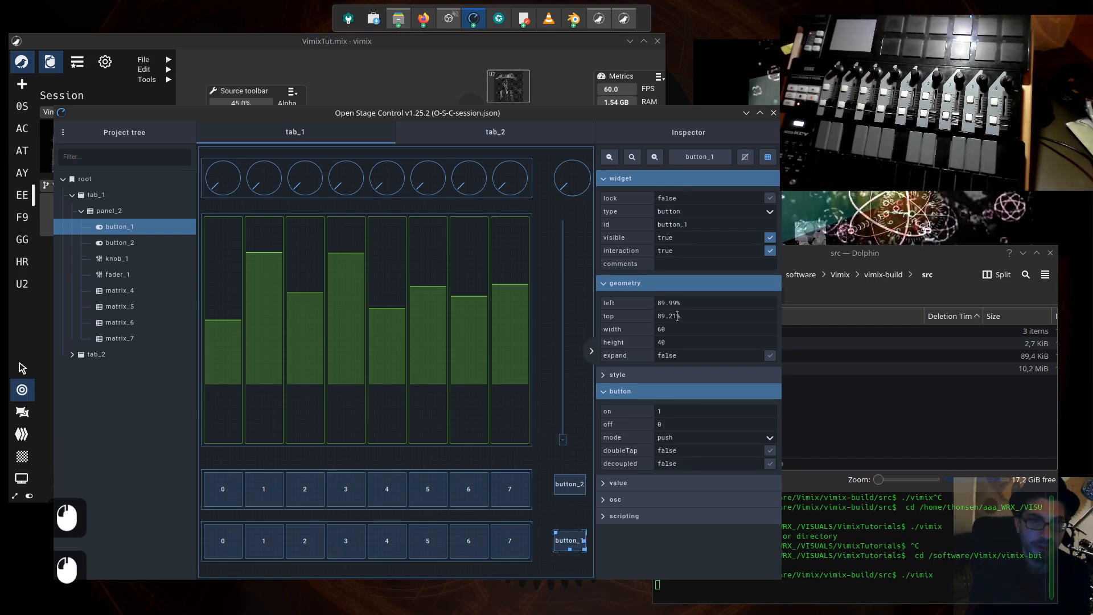
click(563, 488)
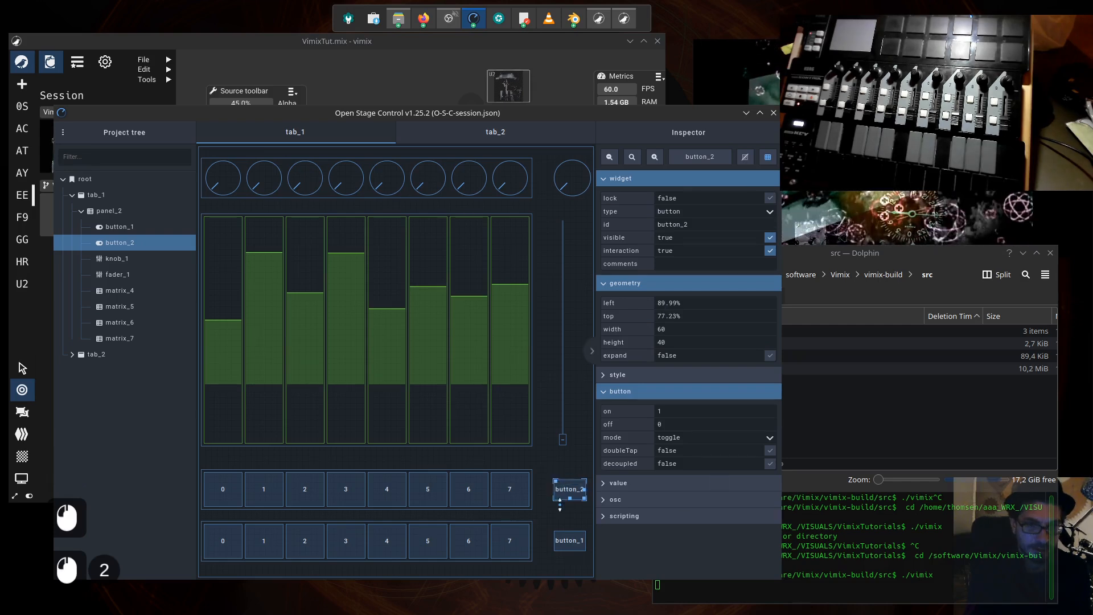
- Turn off the session's edit mode and move the control window right to uncover vimix's session sidebar
drag(563, 114, 599, 111)
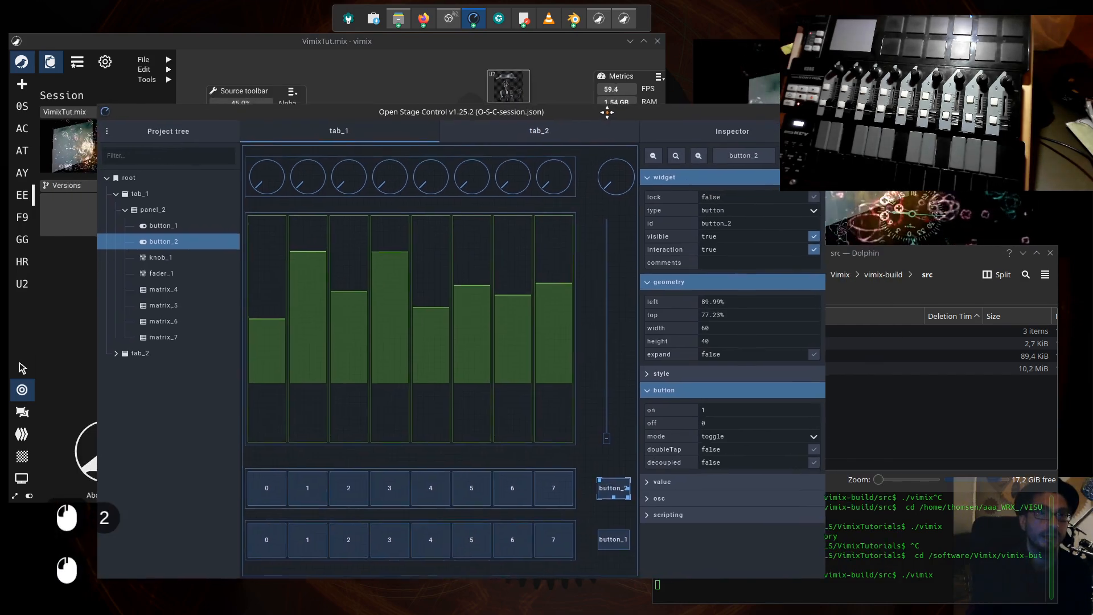
click(562, 114)
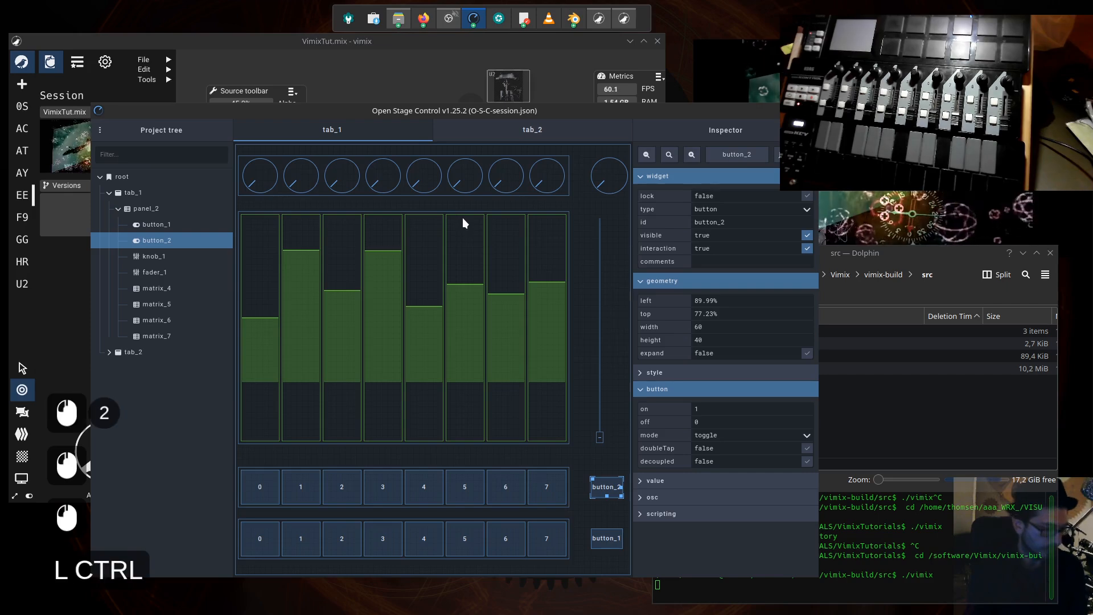
key(ctrl+e)
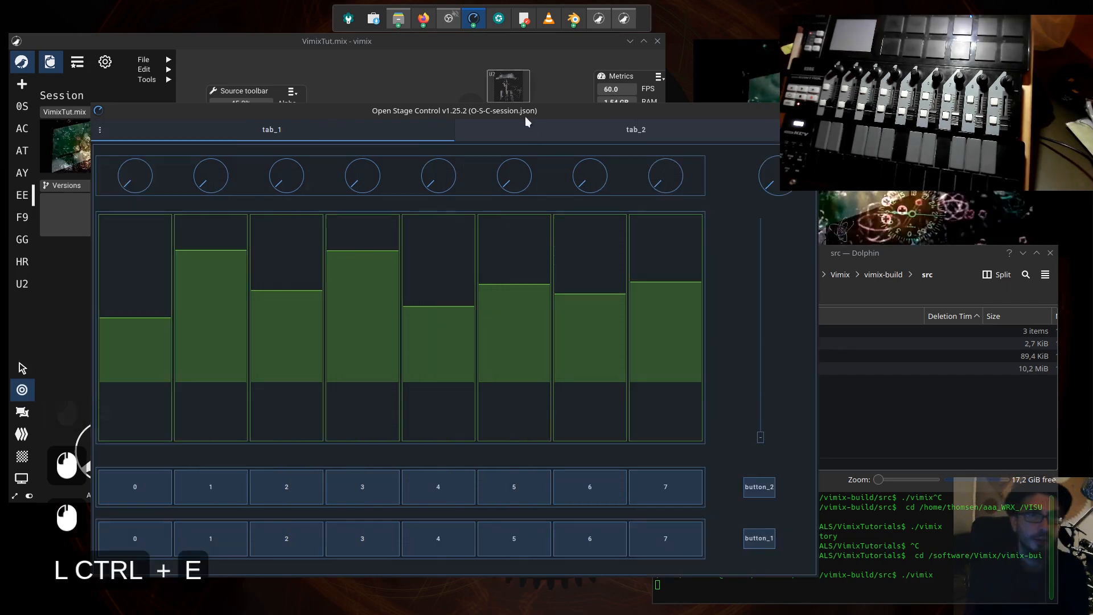
drag(525, 121, 648, 142)
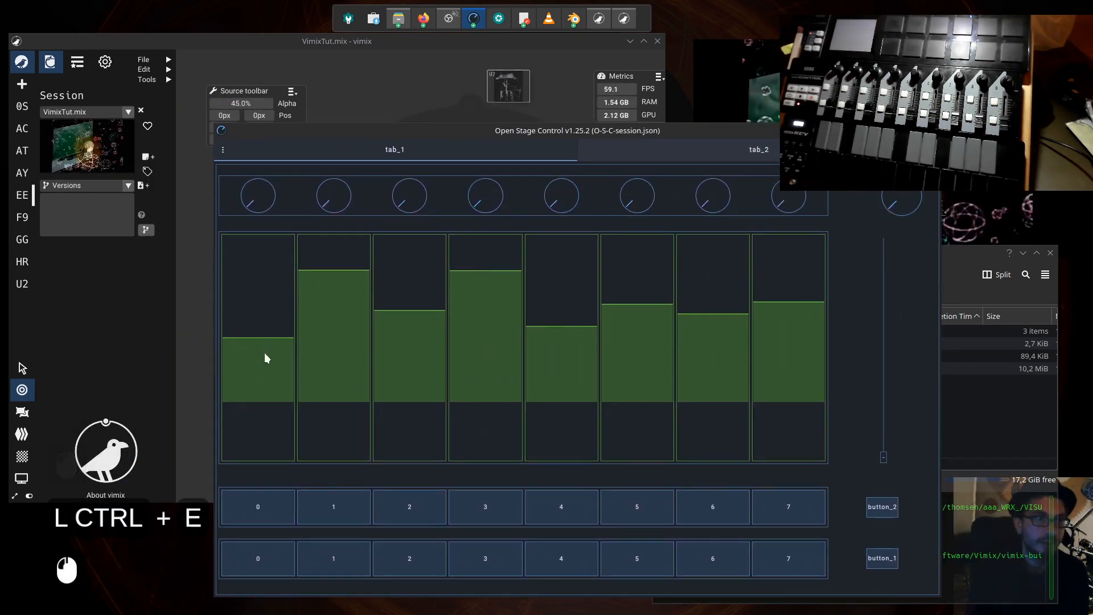
- Raise the first fader of tab_1's fader matrix and bring vimix forward to view its sources
mouse_move(264, 336)
mouse_down()
mouse_move(258, 350)
mouse_move(267, 315)
mouse_up()
drag(417, 129, 569, 132)
click(234, 235)
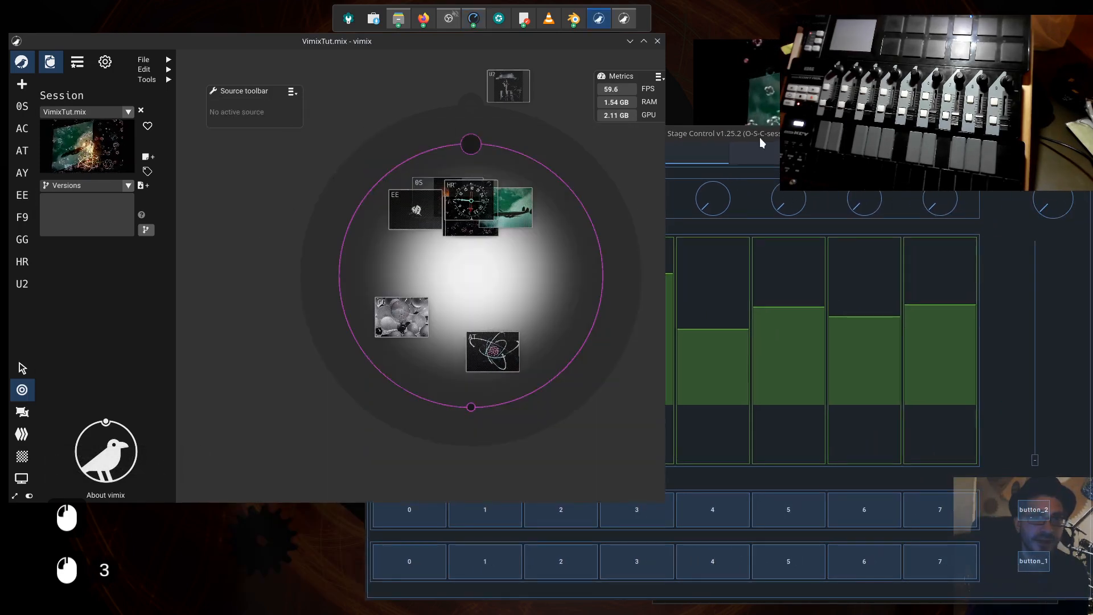
- Shrink the Open Stage Control window, place it over the lower part of vimix, and save the session
drag(762, 134, 748, 135)
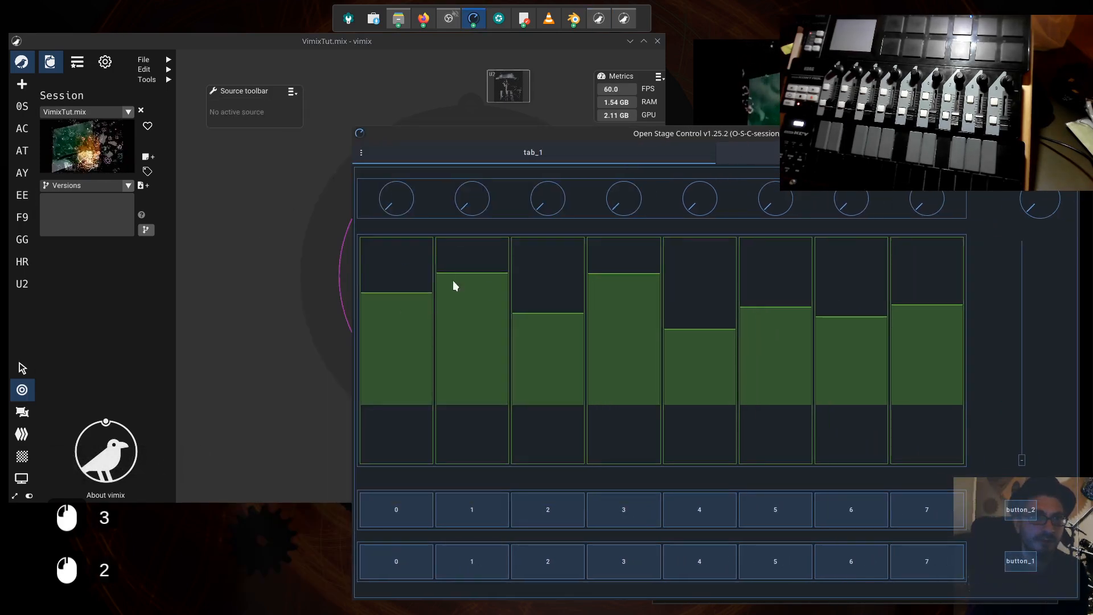
drag(369, 134, 537, 225)
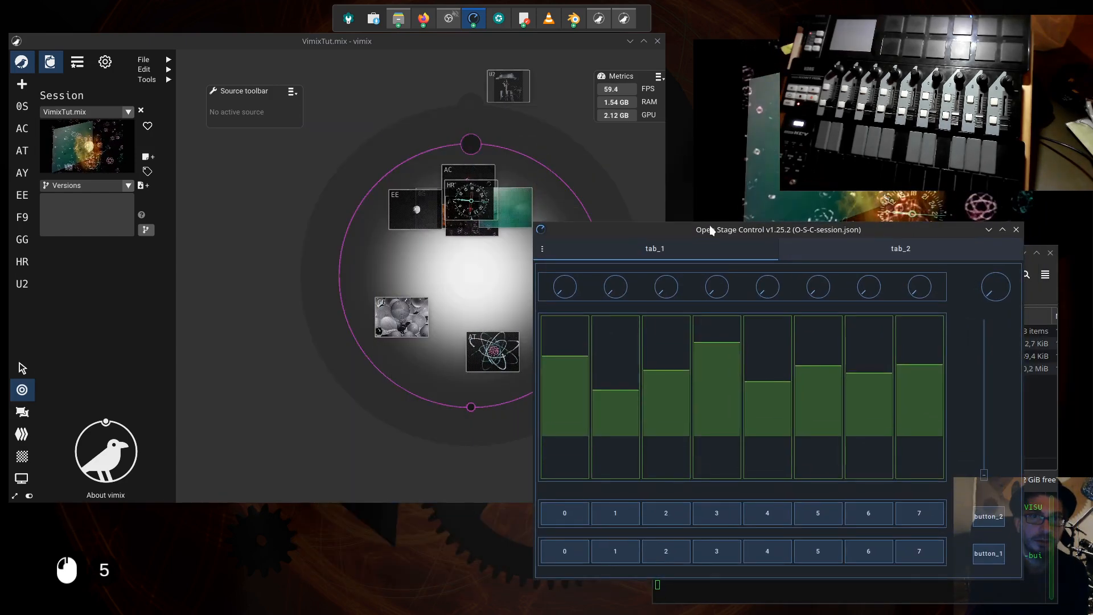
drag(710, 229, 472, 200)
key(ctrl+s)
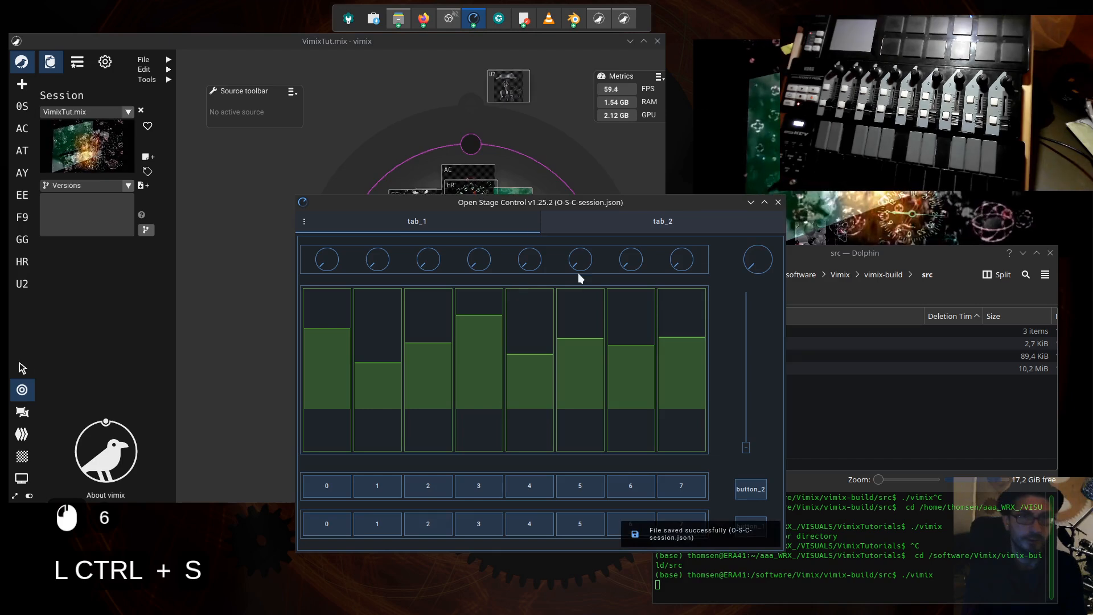
drag(545, 204, 452, 208)
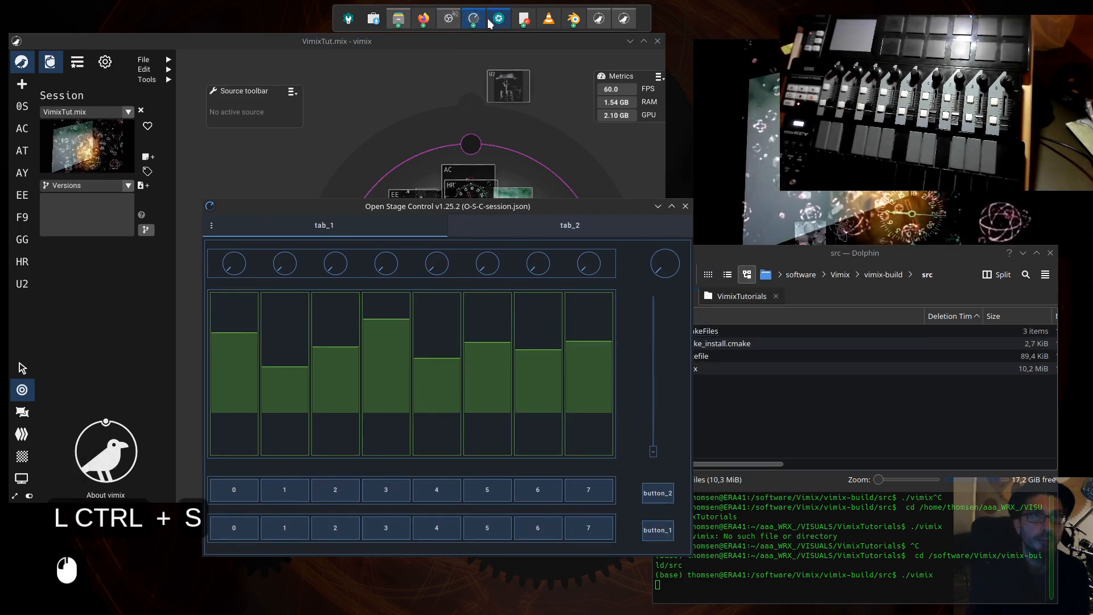
- Stop the server from the Open Stage Control launcher window and clear its console log
mouse_move(476, 20)
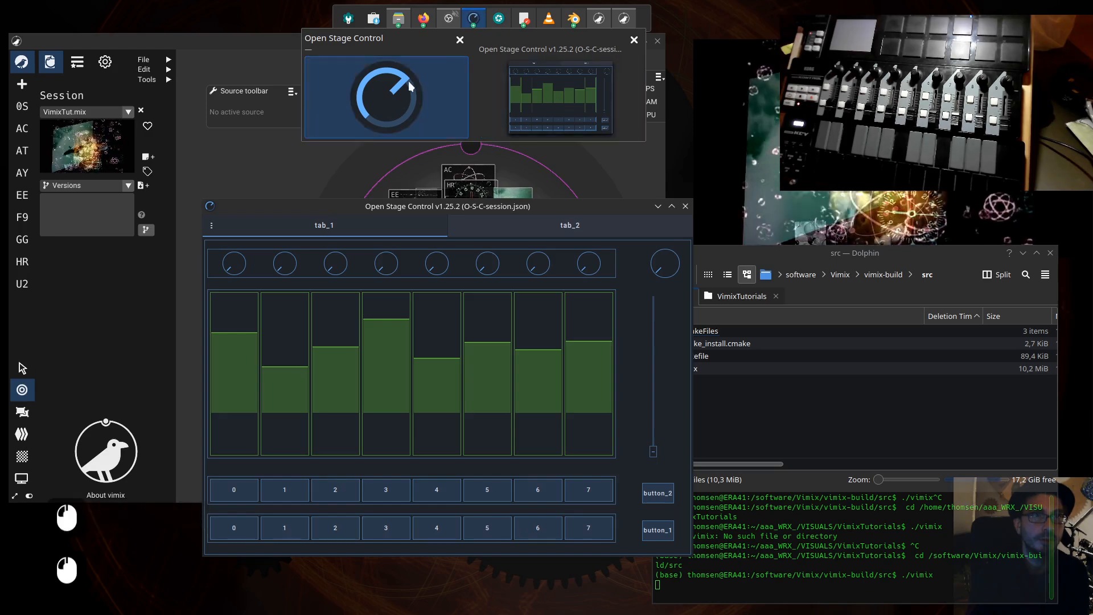
click(386, 97)
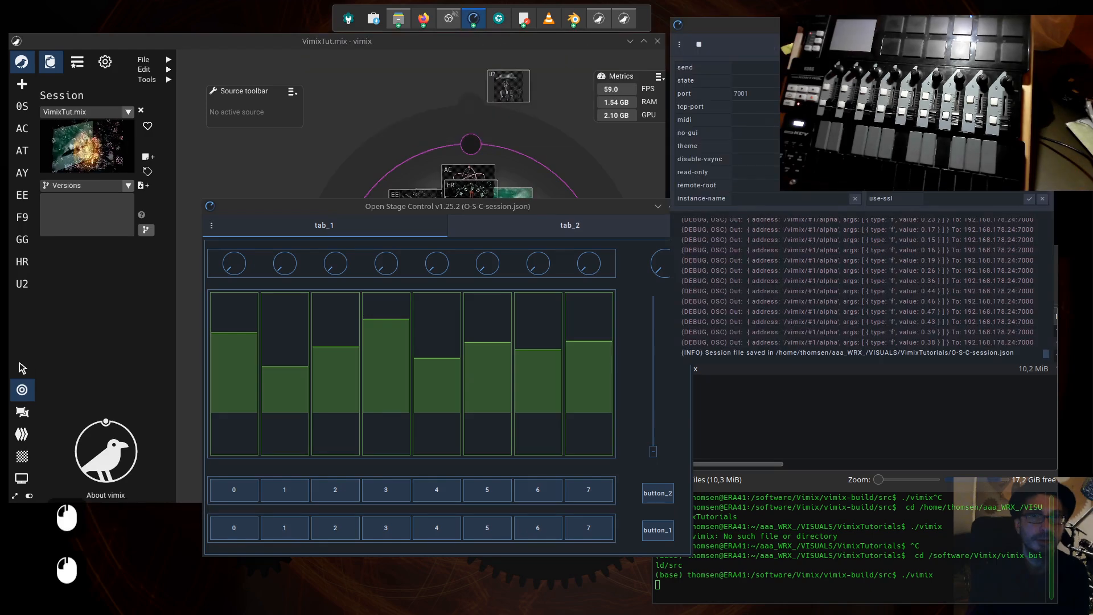
click(700, 46)
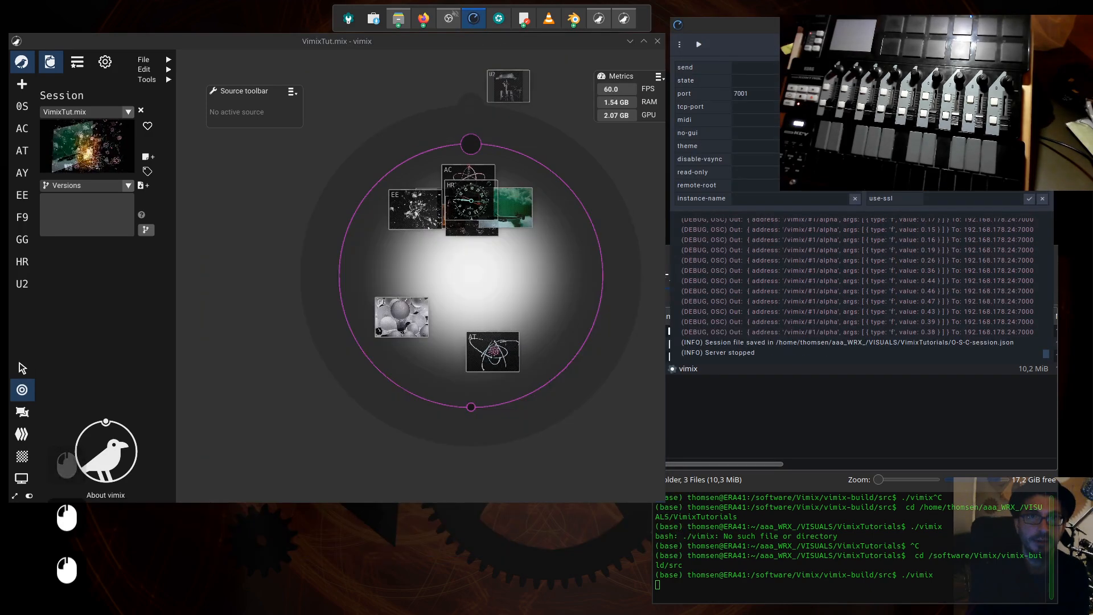
key(ctrl+l)
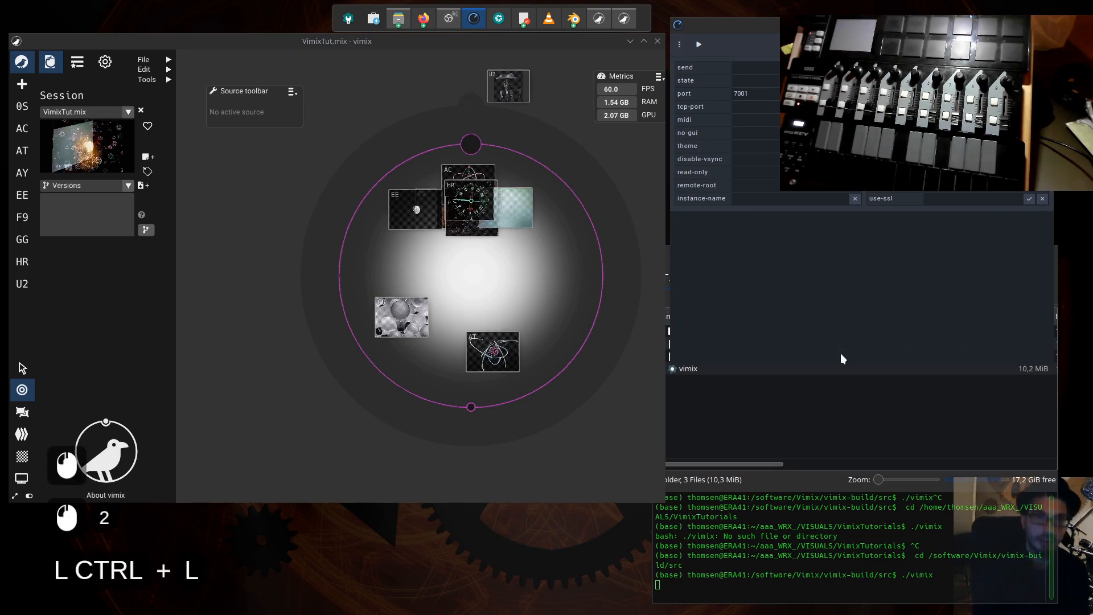
click(856, 330)
click(1043, 67)
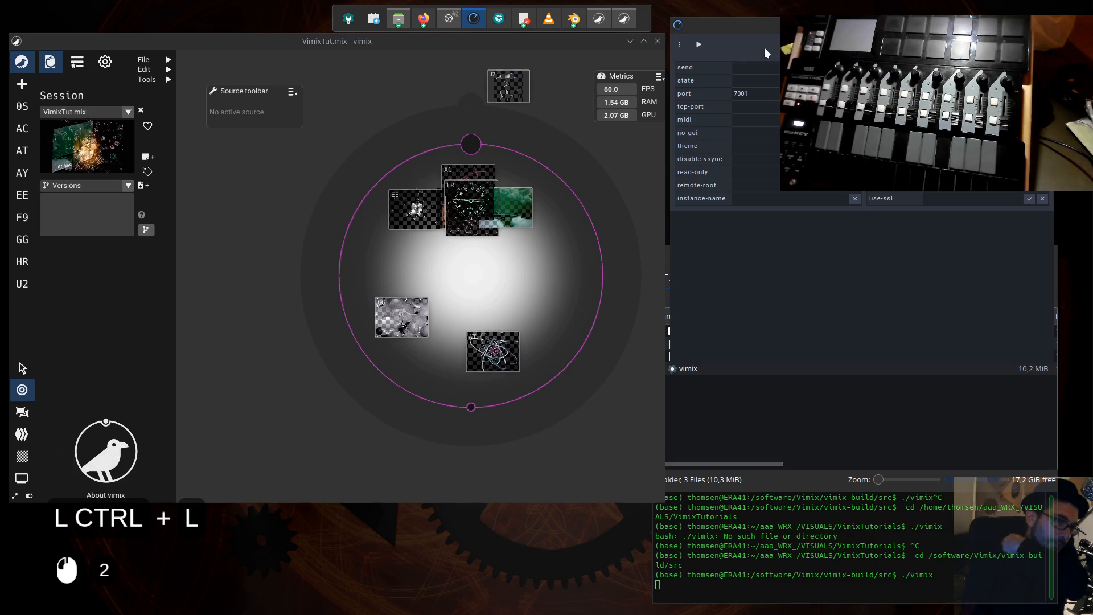
- Start the server again and place the new empty client window over vimix
click(699, 45)
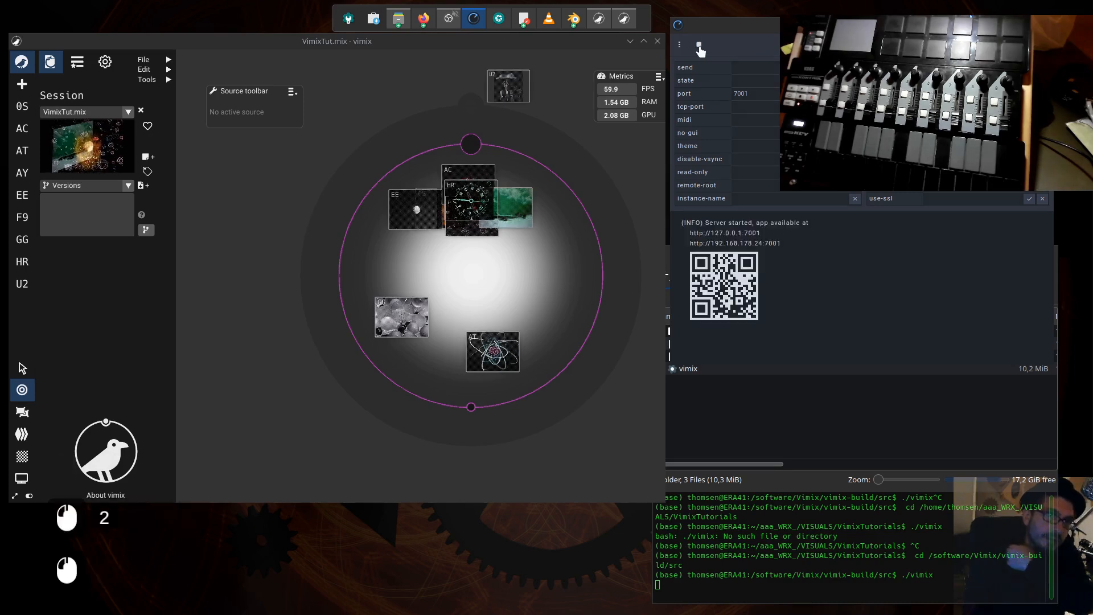
drag(560, 226, 484, 259)
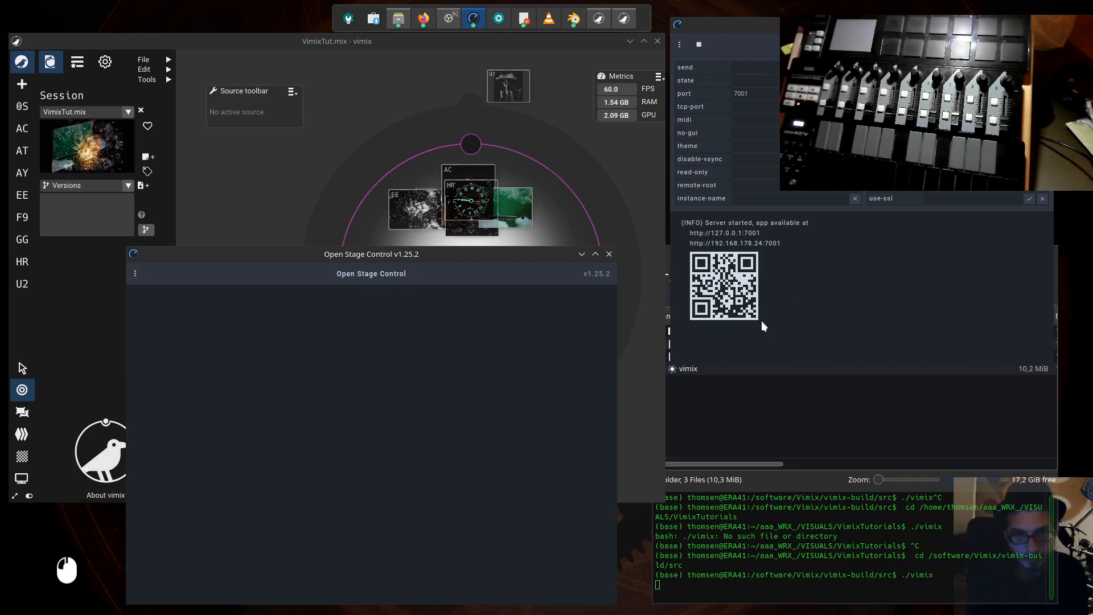
drag(475, 256, 459, 240)
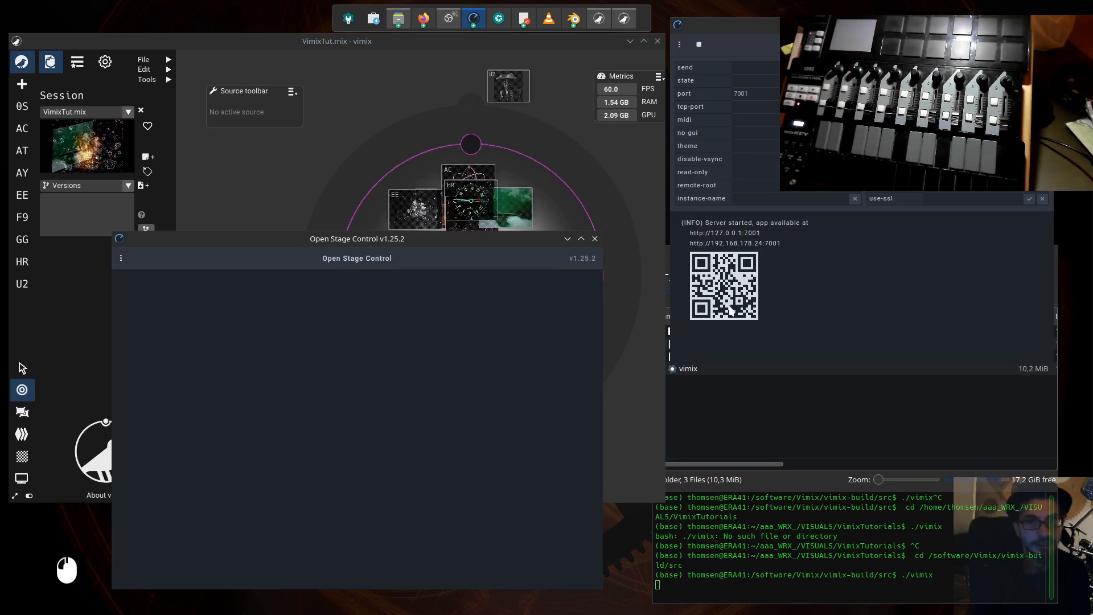
drag(449, 246, 442, 180)
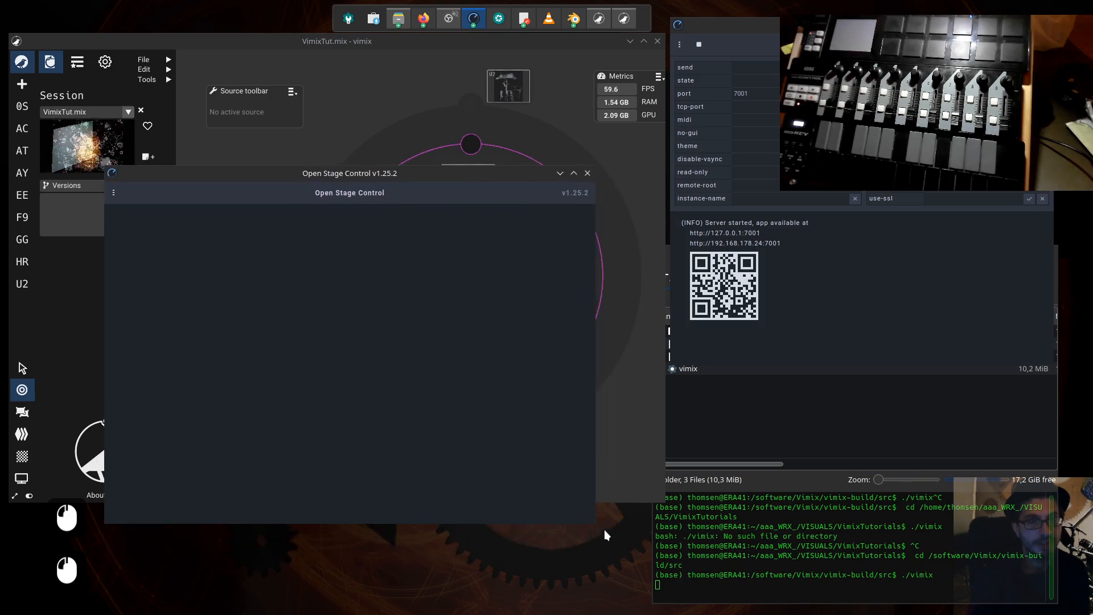
- Enlarge the empty client window and reposition it over the lower part of vimix
drag(595, 521, 758, 586)
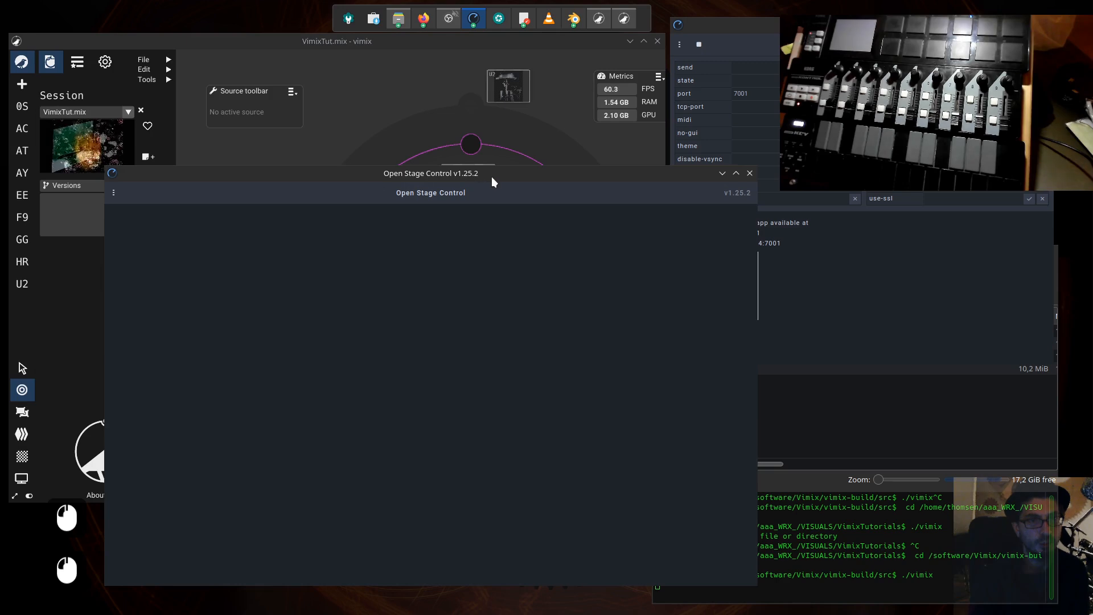
drag(492, 173, 444, 181)
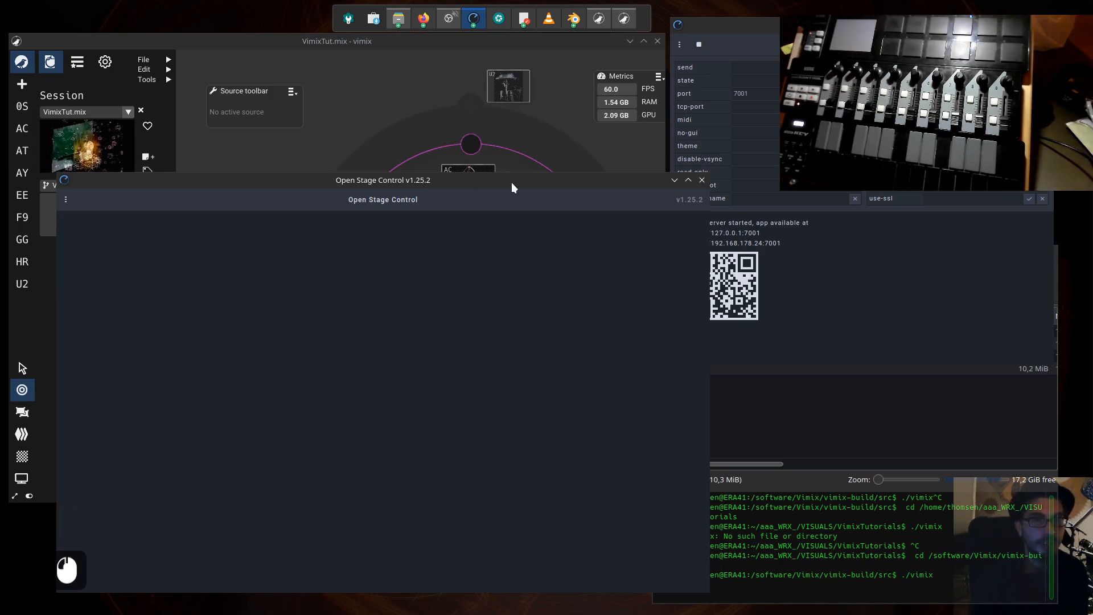
drag(528, 180, 484, 202)
drag(557, 214, 585, 226)
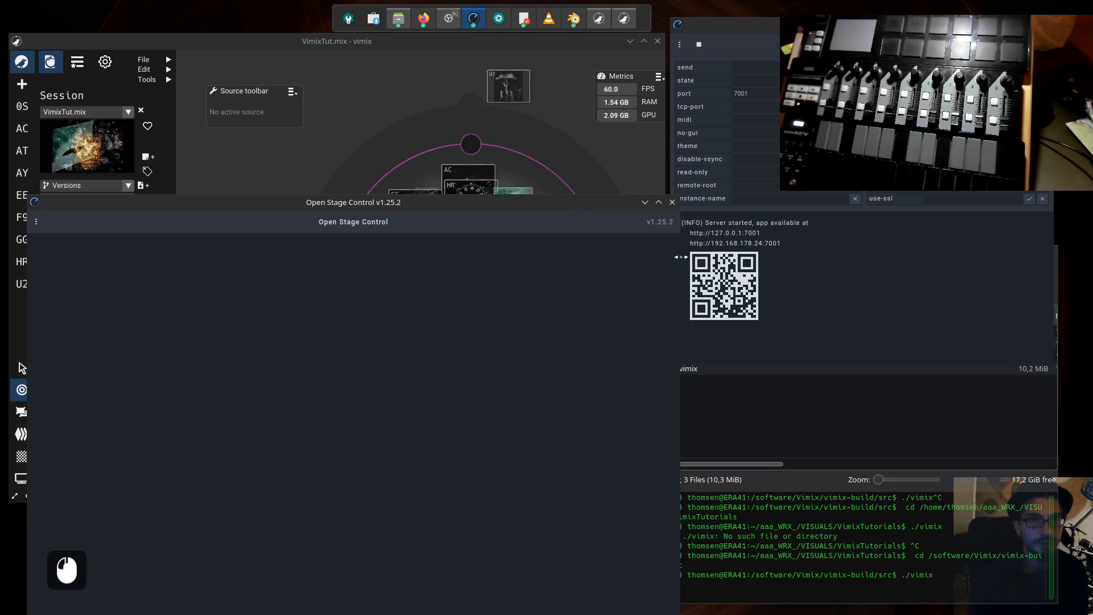
drag(681, 257, 817, 273)
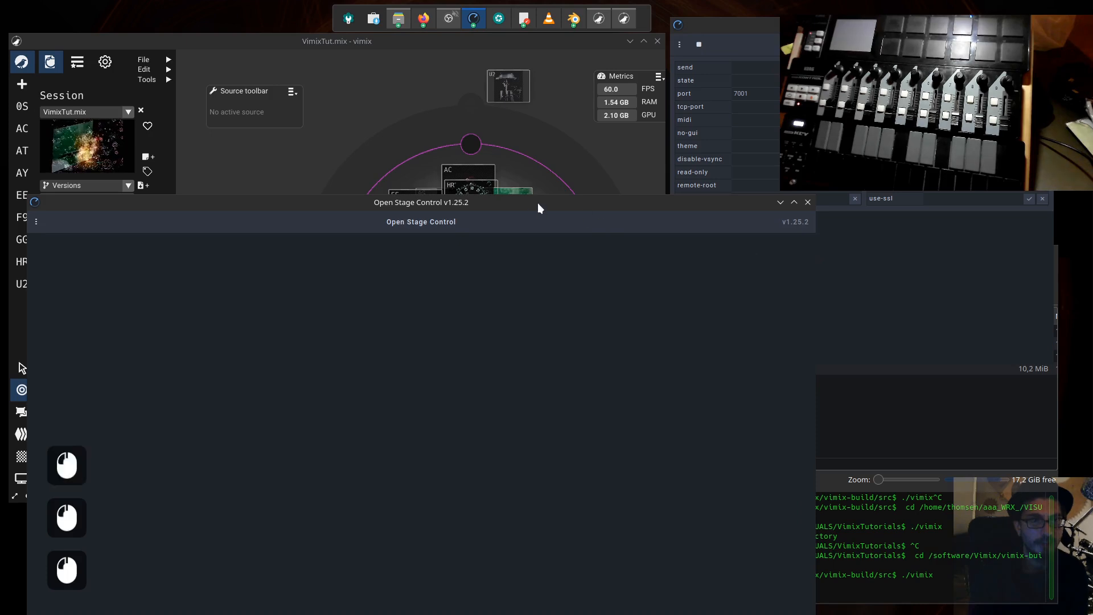
drag(540, 209, 538, 189)
- Bring the launcher window forward and highlight the server's local network address above the QR code
click(910, 286)
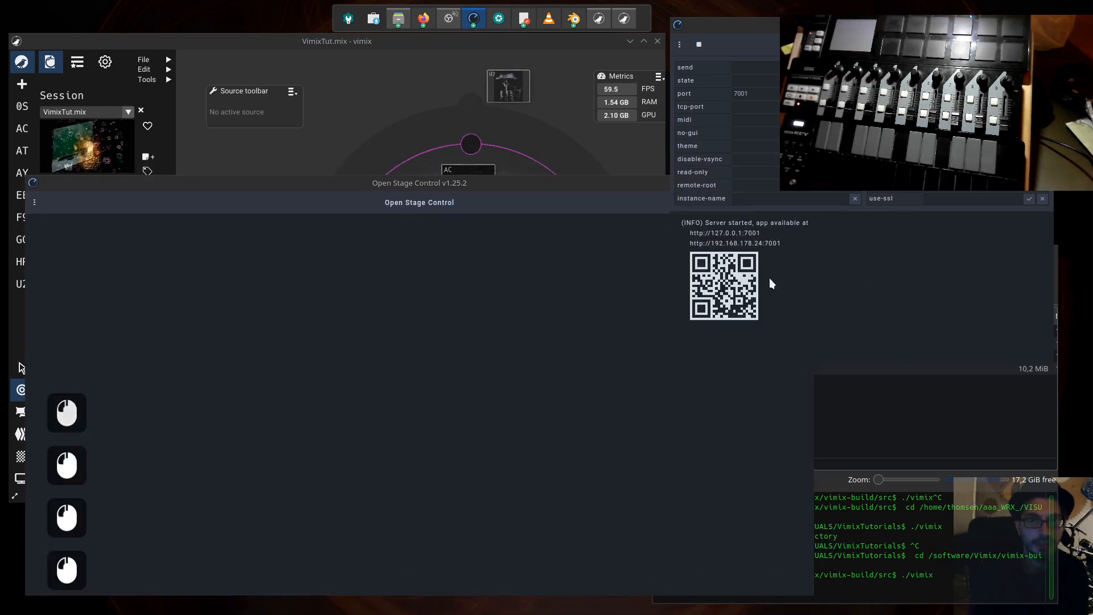
drag(785, 243, 690, 245)
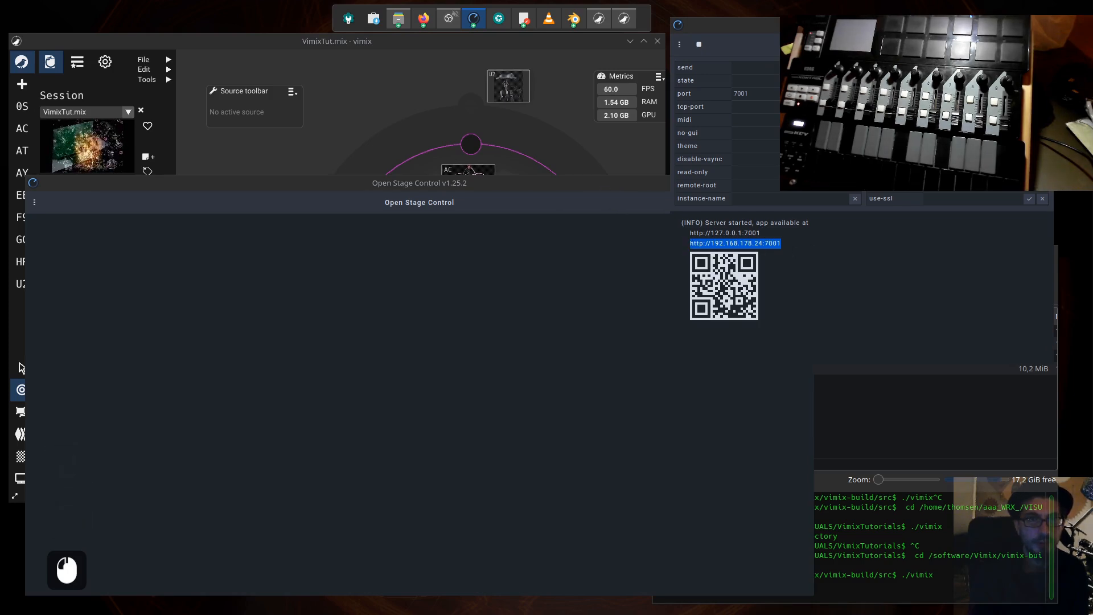
drag(484, 183, 519, 203)
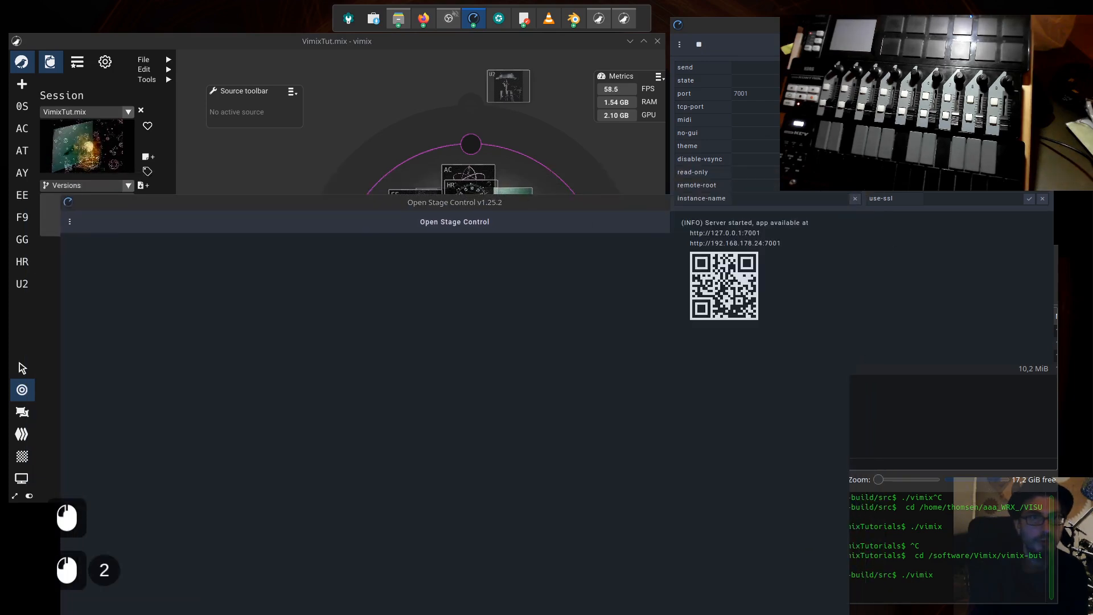
- Bring the empty client window in front of the launcher and open the recent session O-S-C-session.json
click(427, 129)
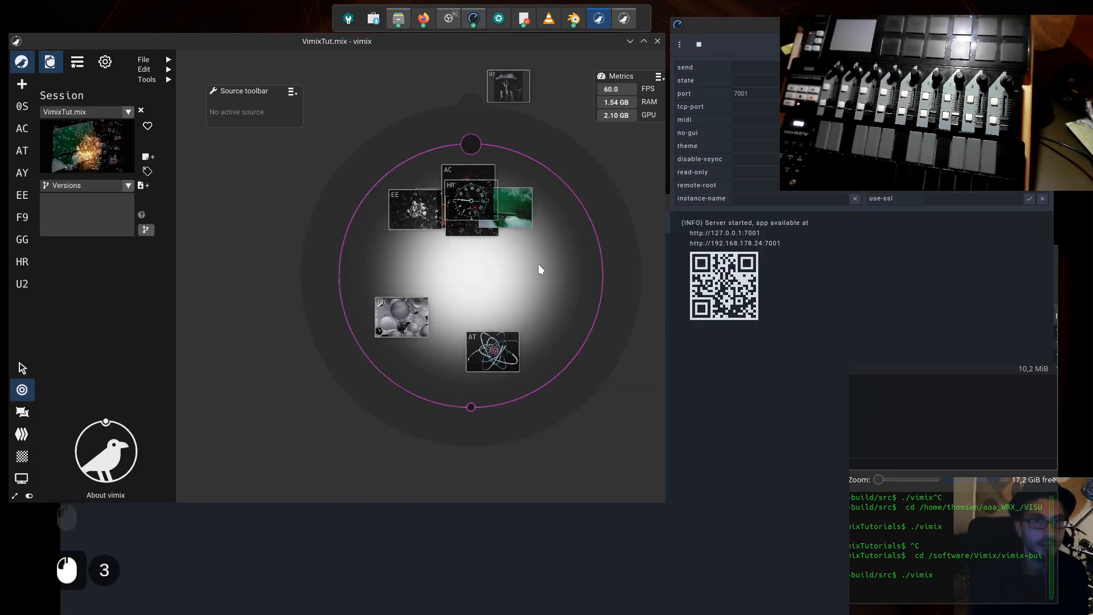
click(770, 428)
drag(532, 203, 541, 183)
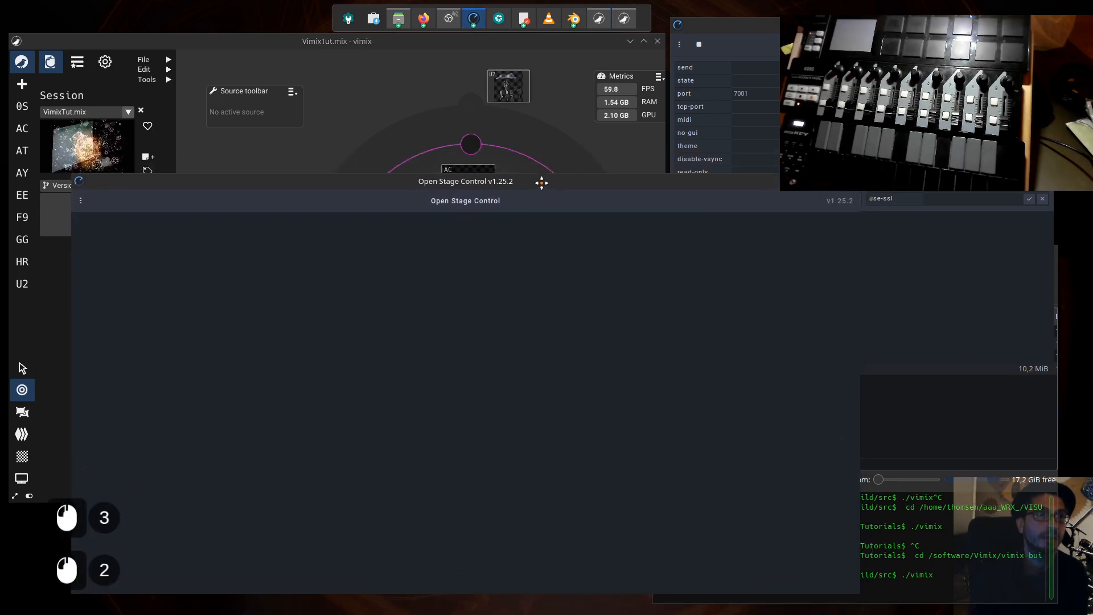
click(79, 201)
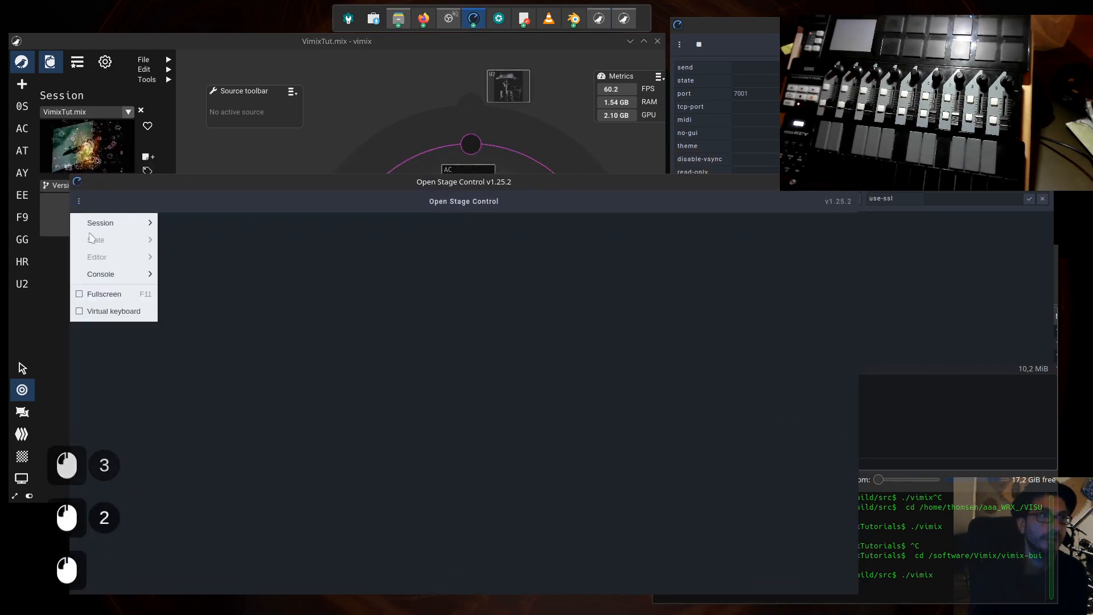
mouse_move(114, 223)
mouse_move(218, 260)
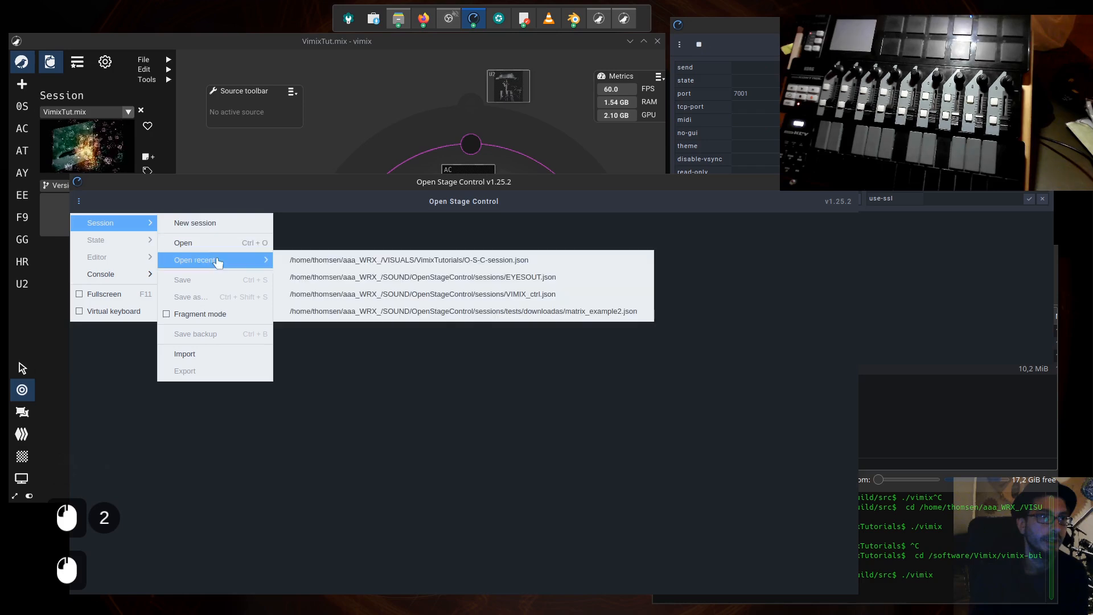
click(380, 261)
- Check the reloaded session's tab_2, return to tab_1, and shift the window slightly left
click(658, 201)
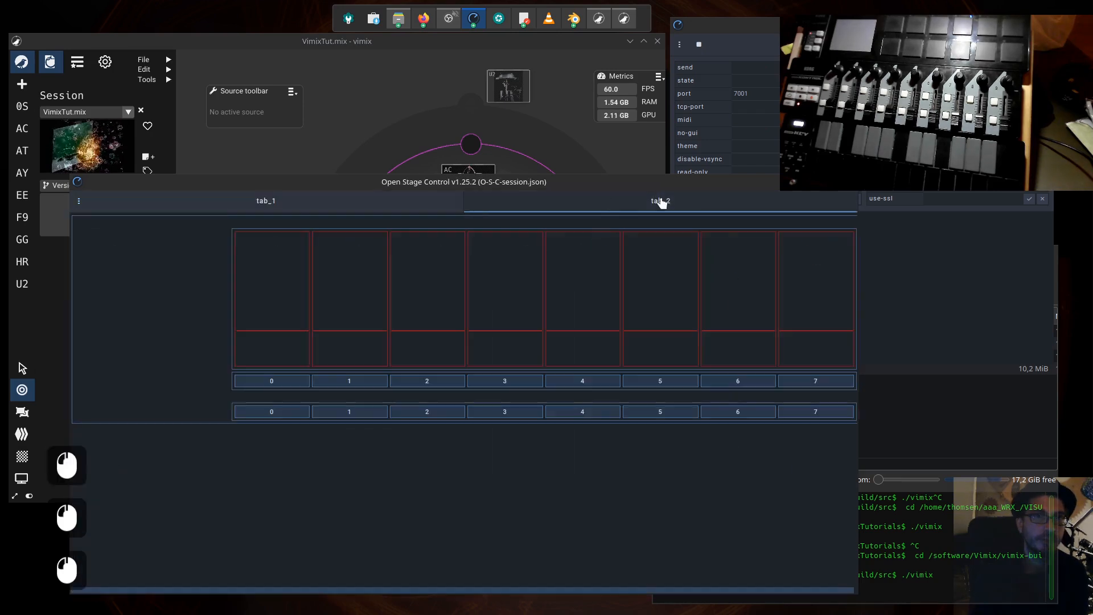
click(349, 206)
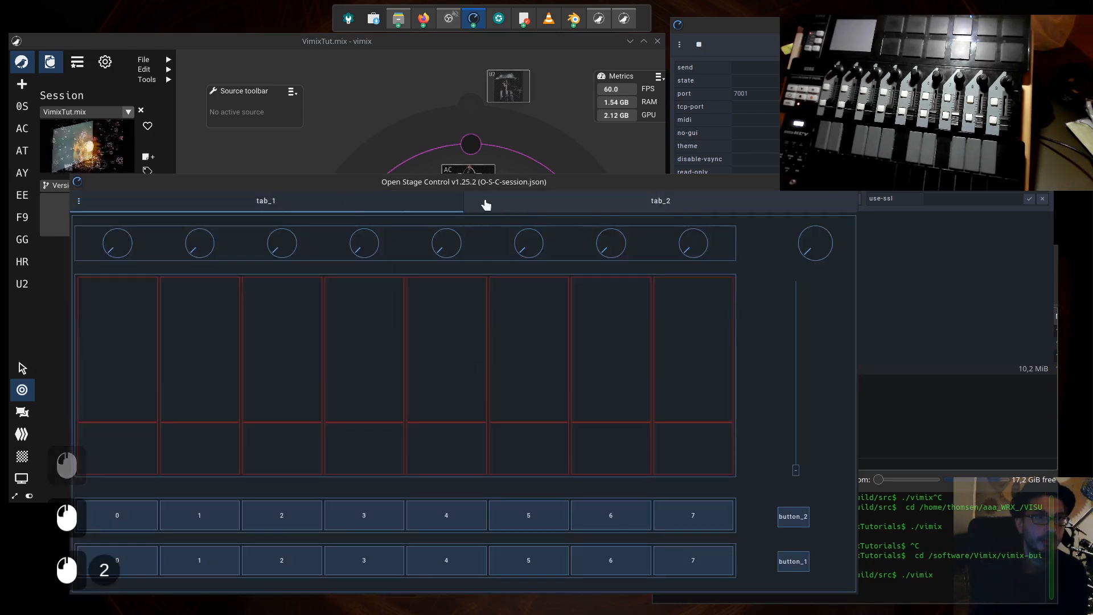
drag(453, 185, 435, 181)
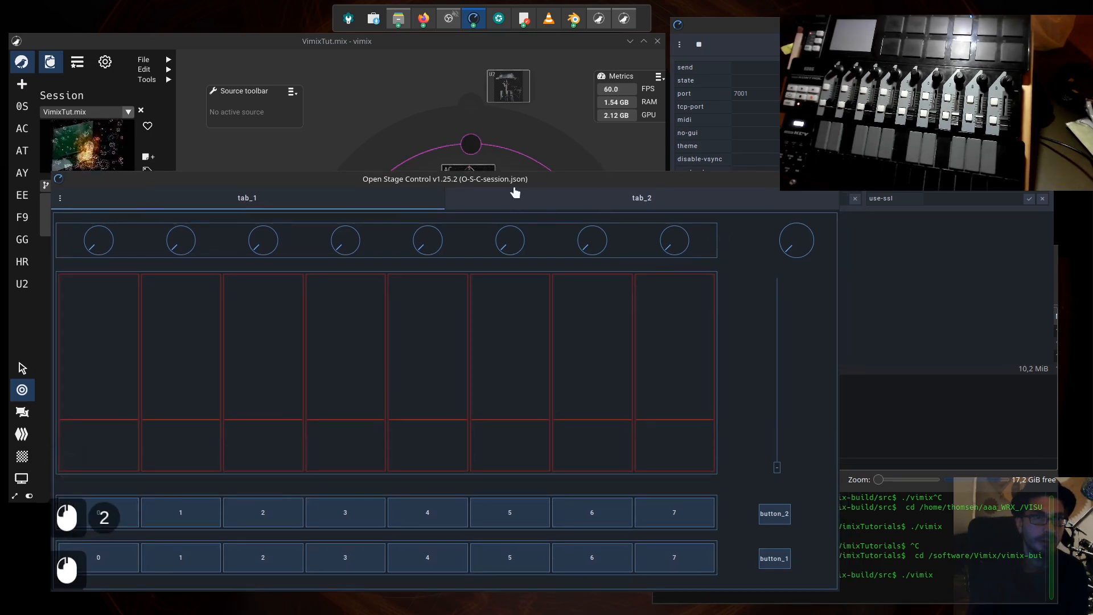
- Move the Open Stage Control client right, shift the vimix window slightly up and left, and bring the client back in front
drag(515, 181, 661, 196)
click(405, 45)
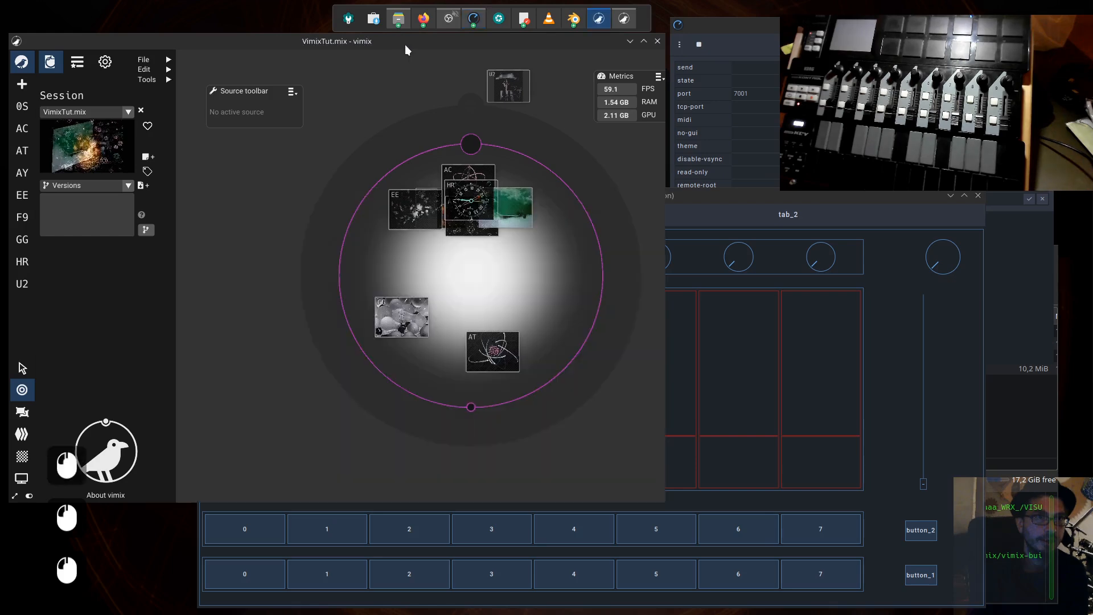
drag(405, 50, 391, 34)
click(750, 196)
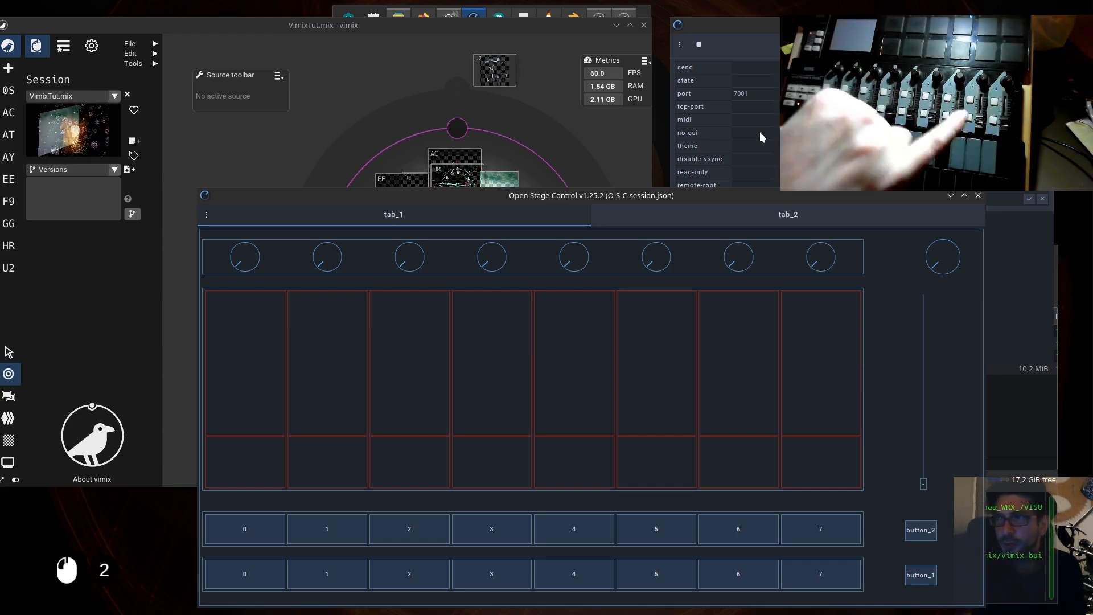
drag(743, 194, 707, 179)
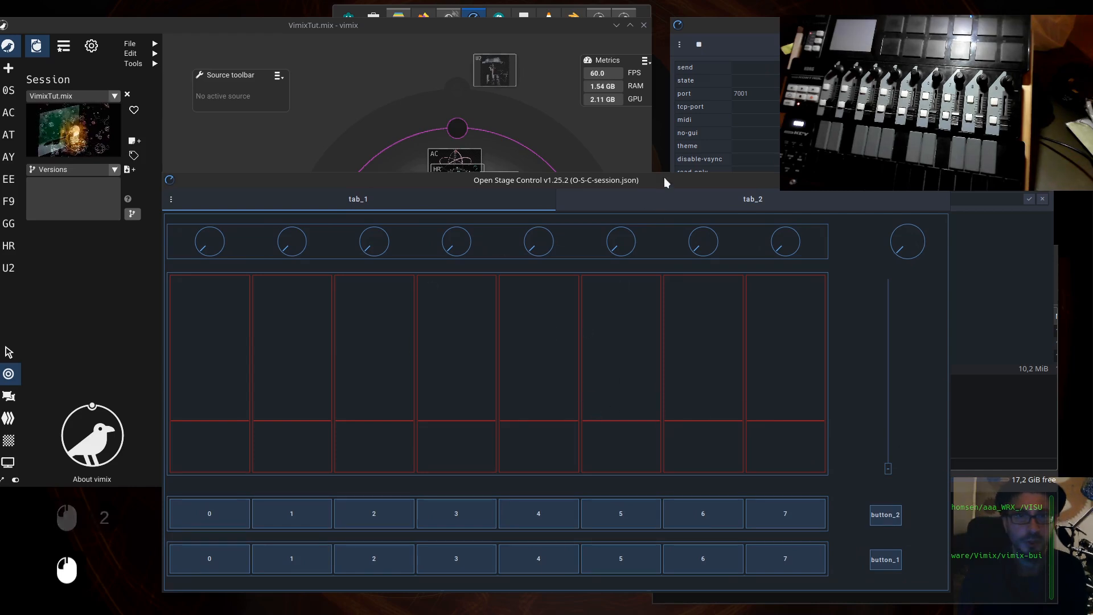
drag(668, 180, 685, 178)
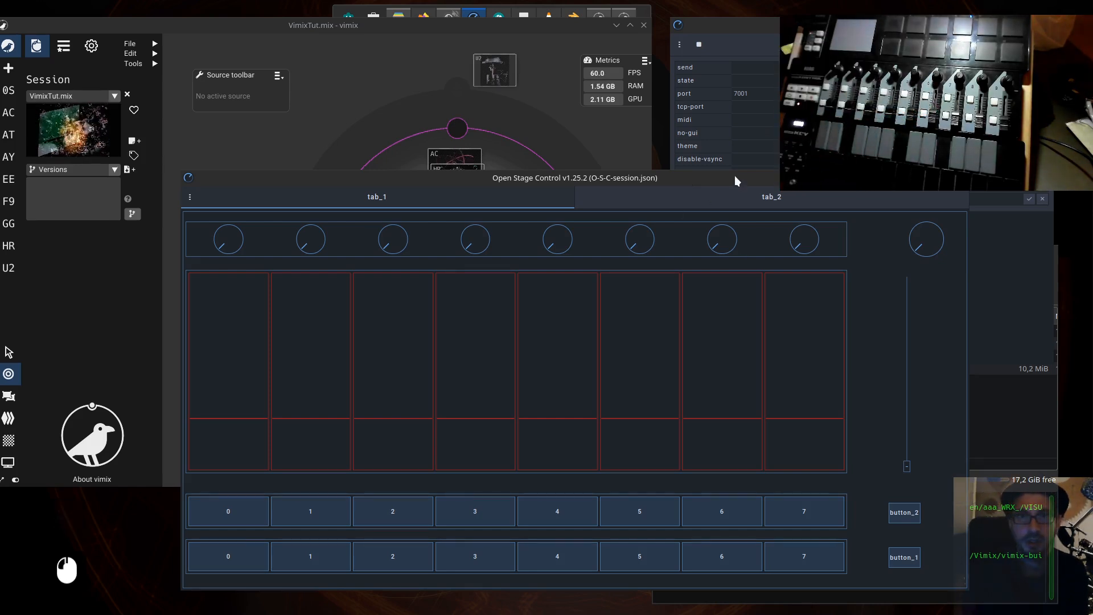
mouse_move(736, 177)
mouse_down()
mouse_move(520, 206)
mouse_move(490, 120)
mouse_move(651, 176)
mouse_move(768, 187)
mouse_move(734, 186)
mouse_up()
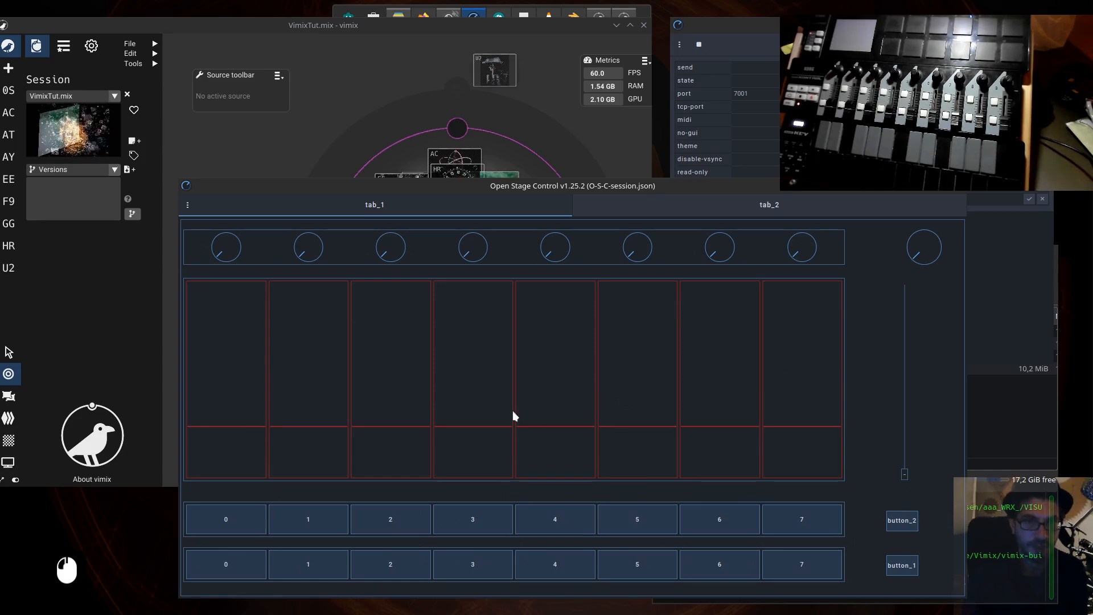
drag(609, 186, 676, 192)
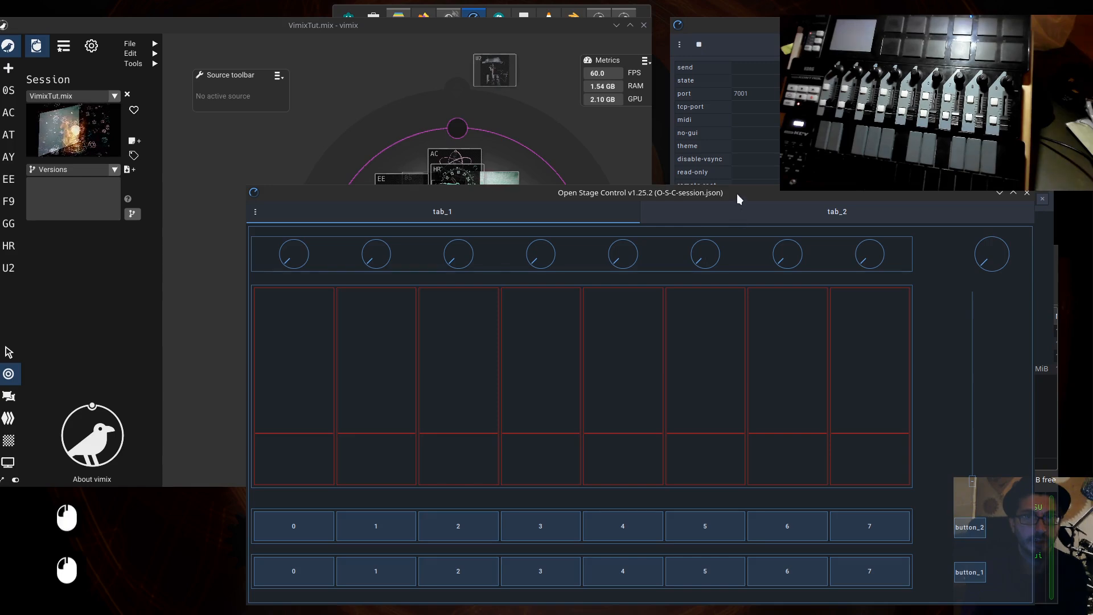
drag(737, 194, 654, 142)
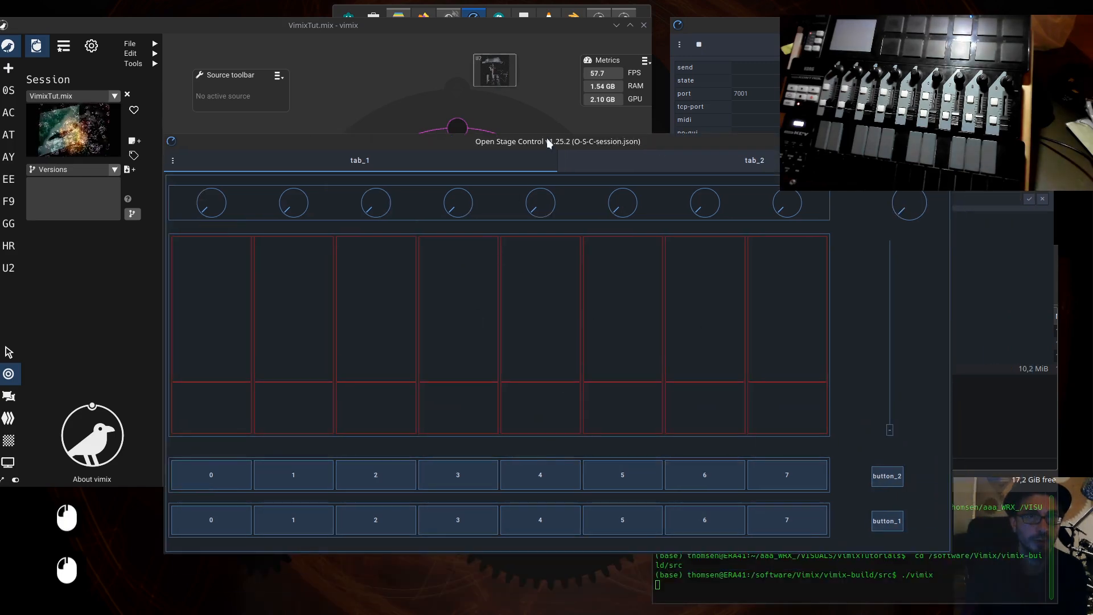
- Move the client window down and right, then bring vimix and the launcher window with the QR code in front of it
drag(548, 141, 614, 202)
click(330, 85)
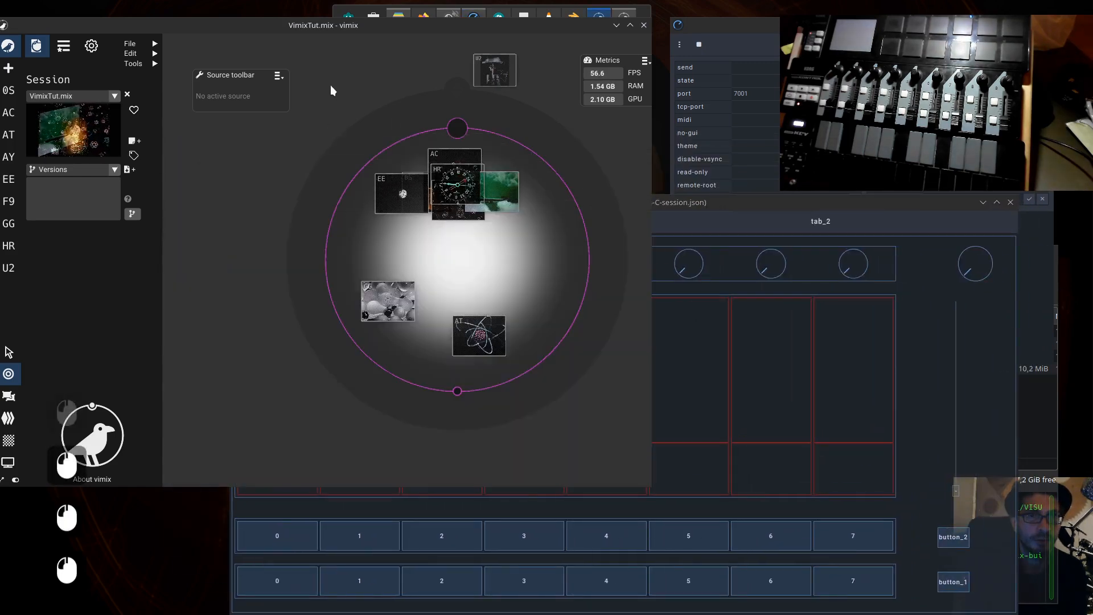
click(719, 36)
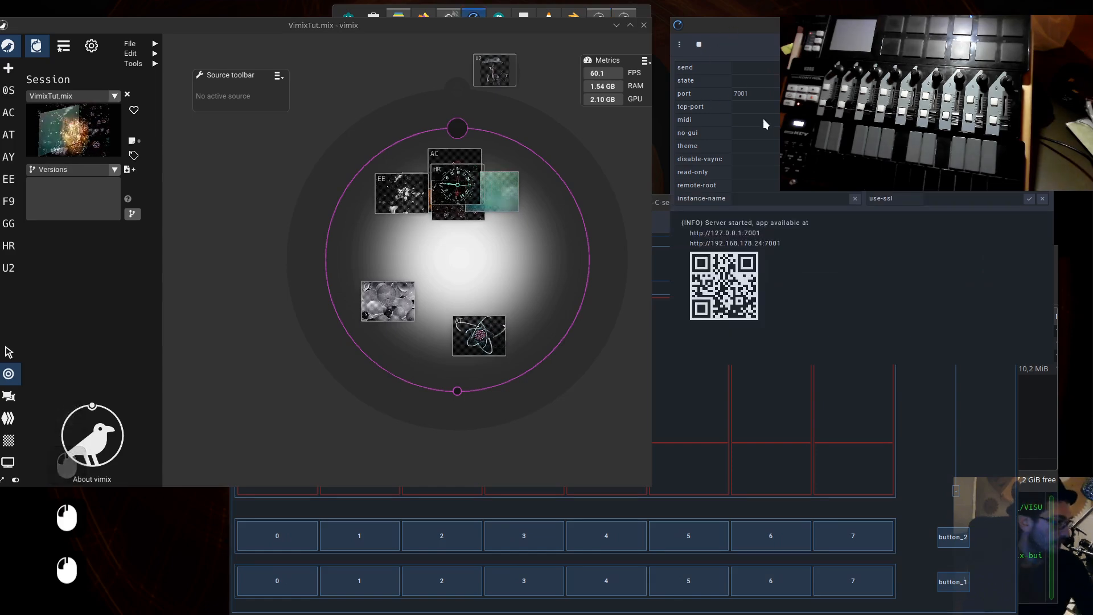
key(F13)
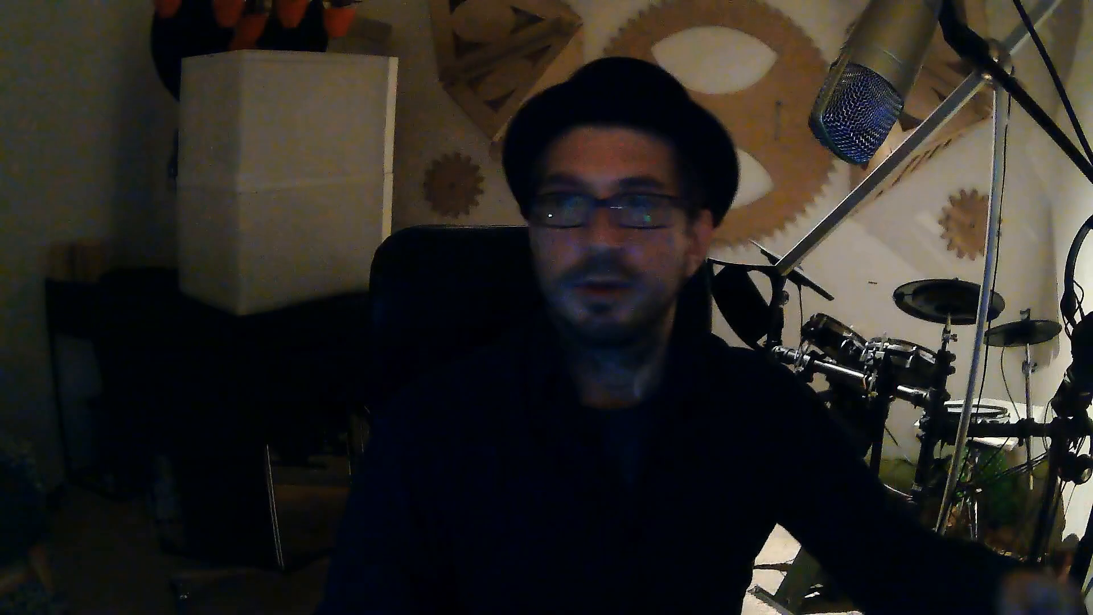